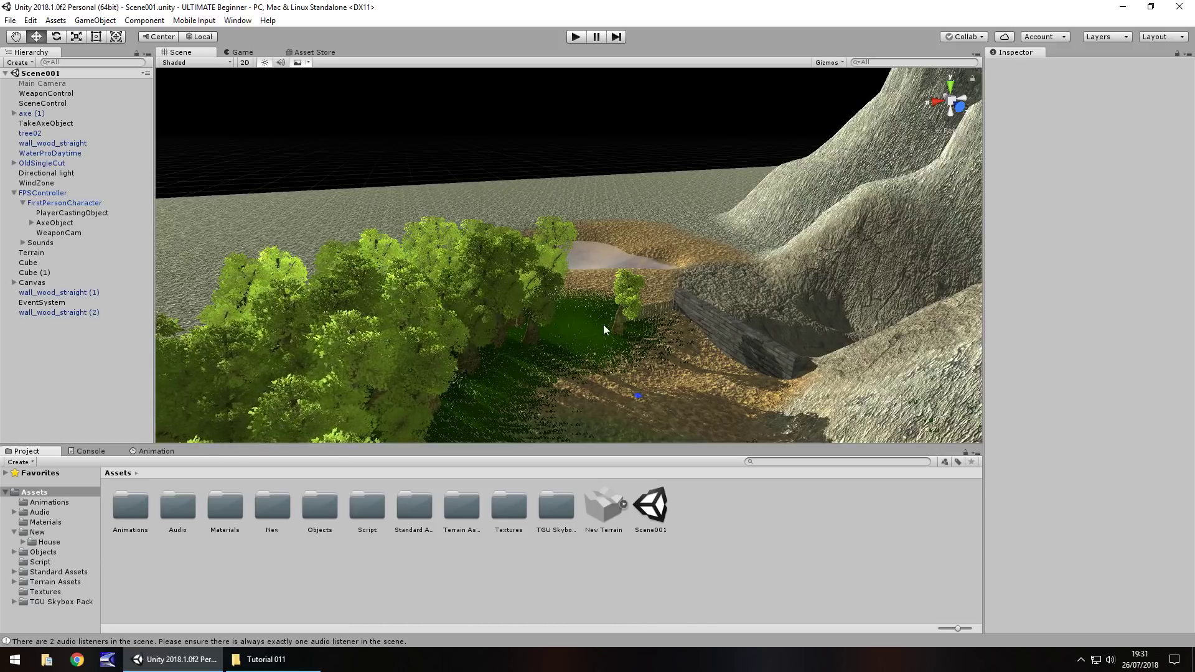
Move the FPSController away from the axe area to about X 370.81, Z 162.79, near the stone wall
double_click(36, 116)
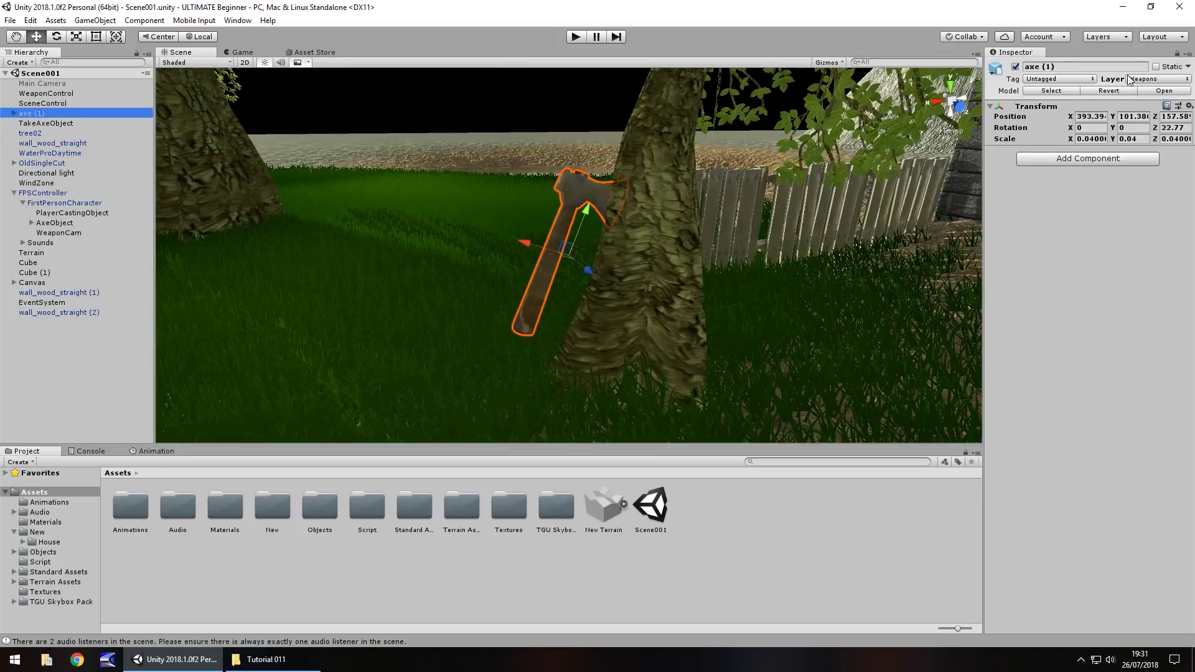
left_click(585, 259)
double_click(53, 192)
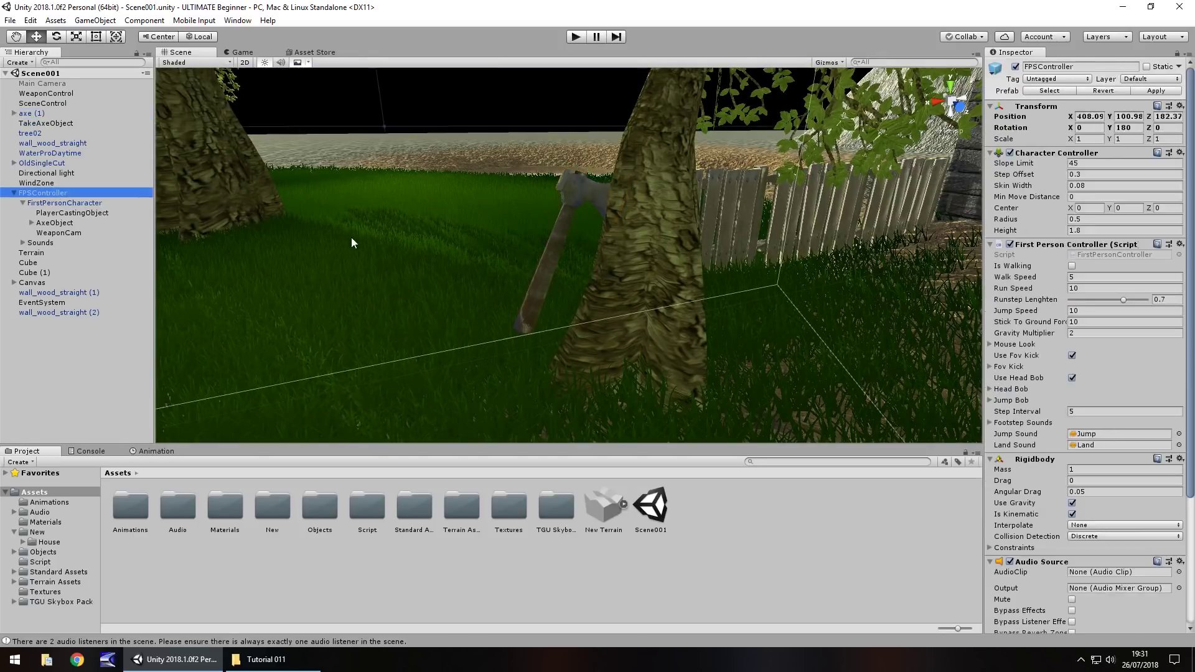
scroll(596, 252, "down", 6)
right_click_drag(605, 256, 662, 192)
scroll(662, 193, "down", 5)
left_click_drag(451, 367, 367, 56)
left_click_drag(439, 196, 744, 152)
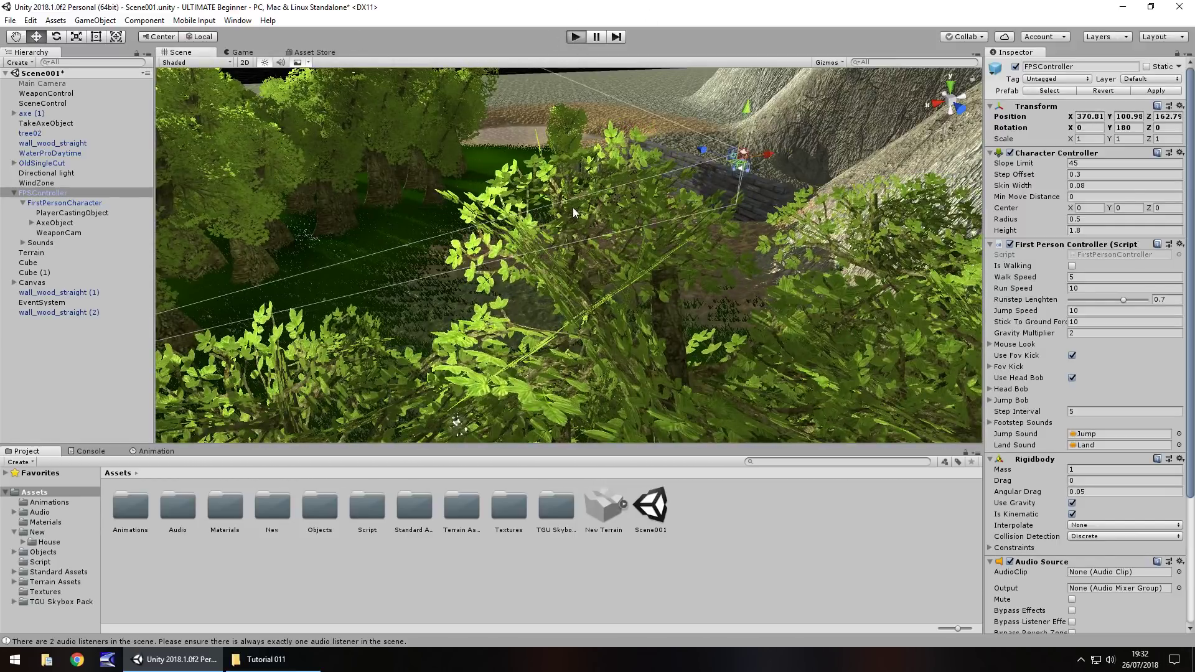
Play-test the scene, walking along the stone wall to check whether the axe shows through it, and stop playback
key("ctrl+p")
key("a")
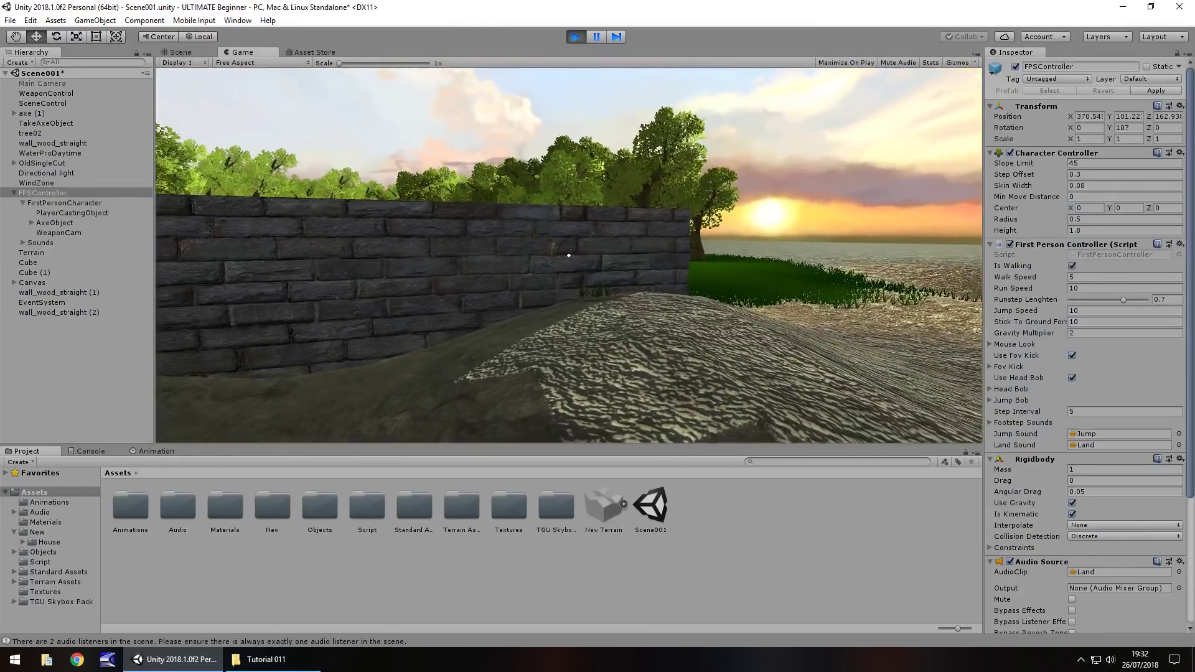
key("a")
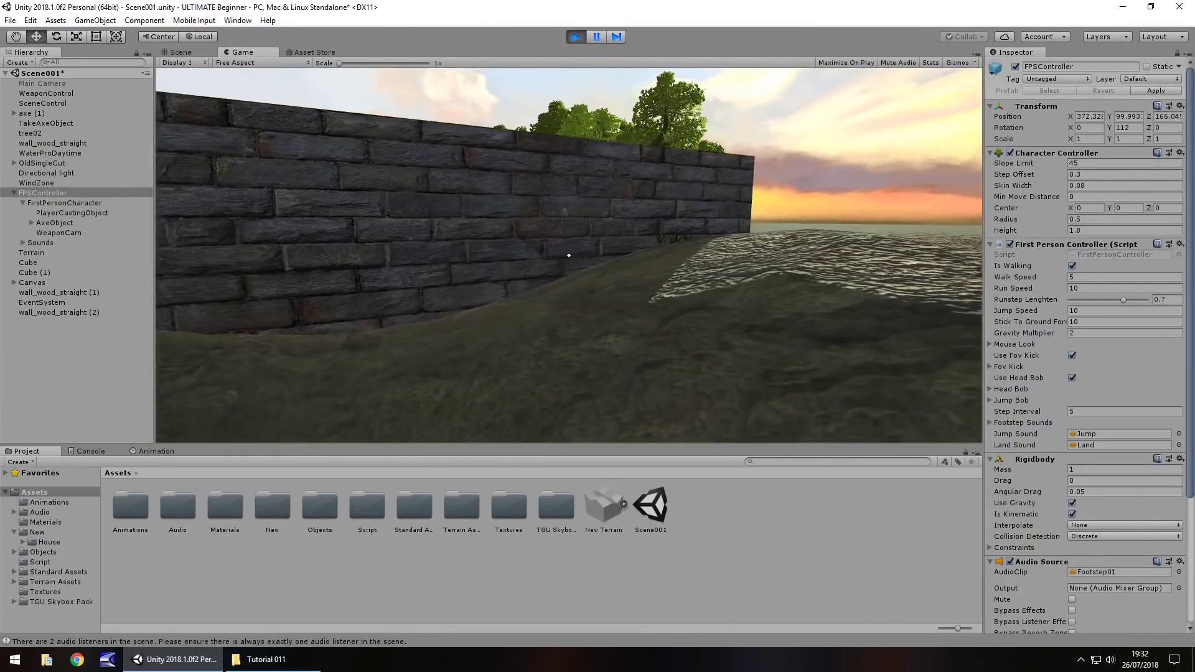
key("w")
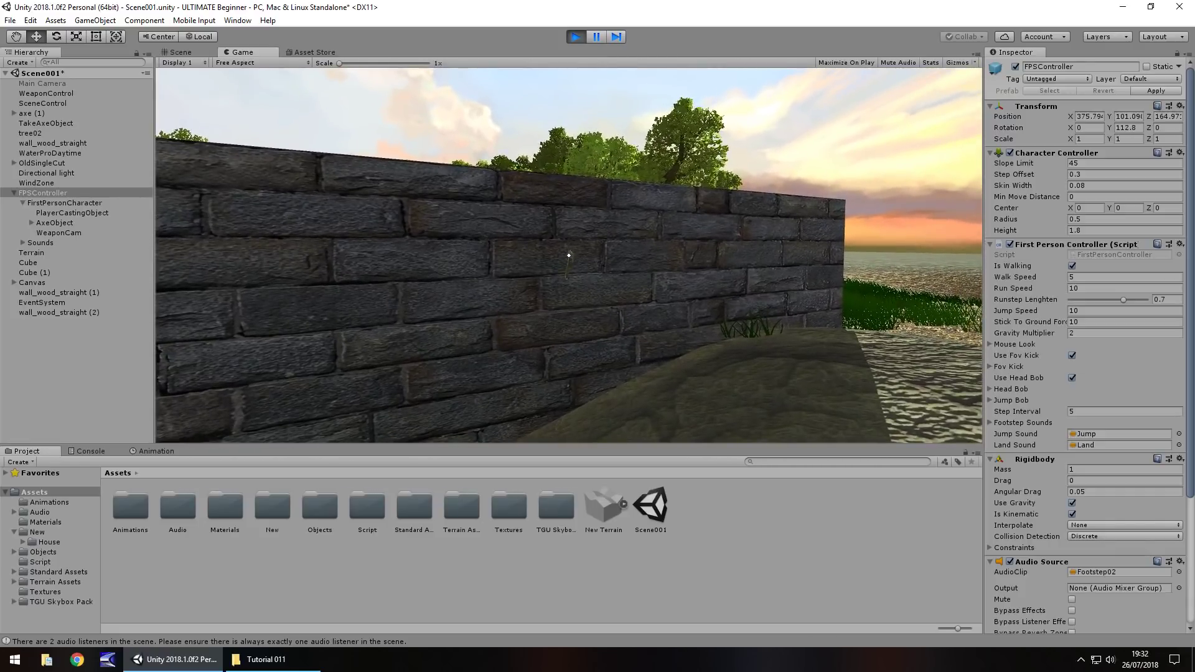
key("ctrl+p")
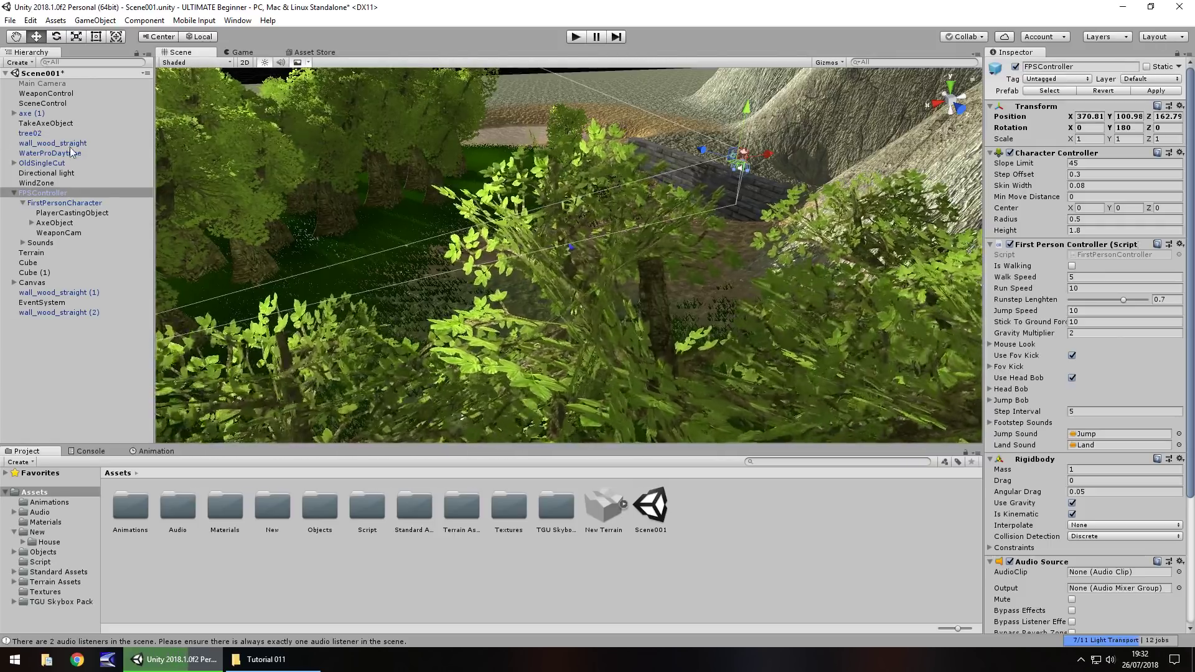
Set the layer of axe (1) and all its child objects to Default
left_click(31, 112)
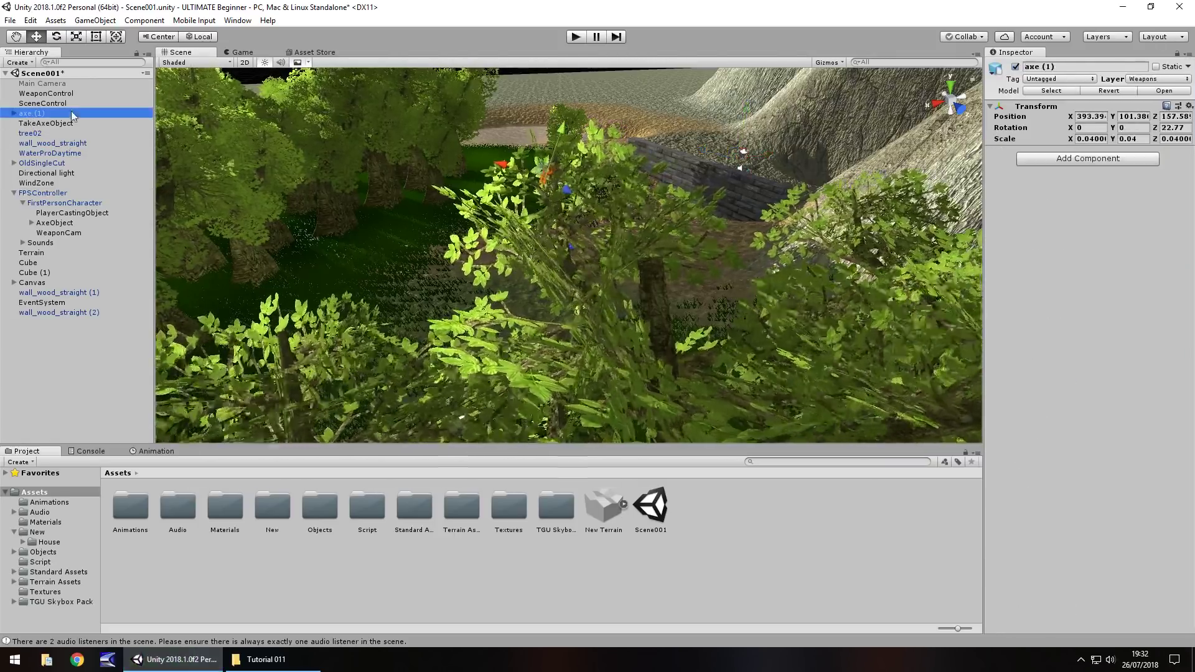
left_click(1142, 80)
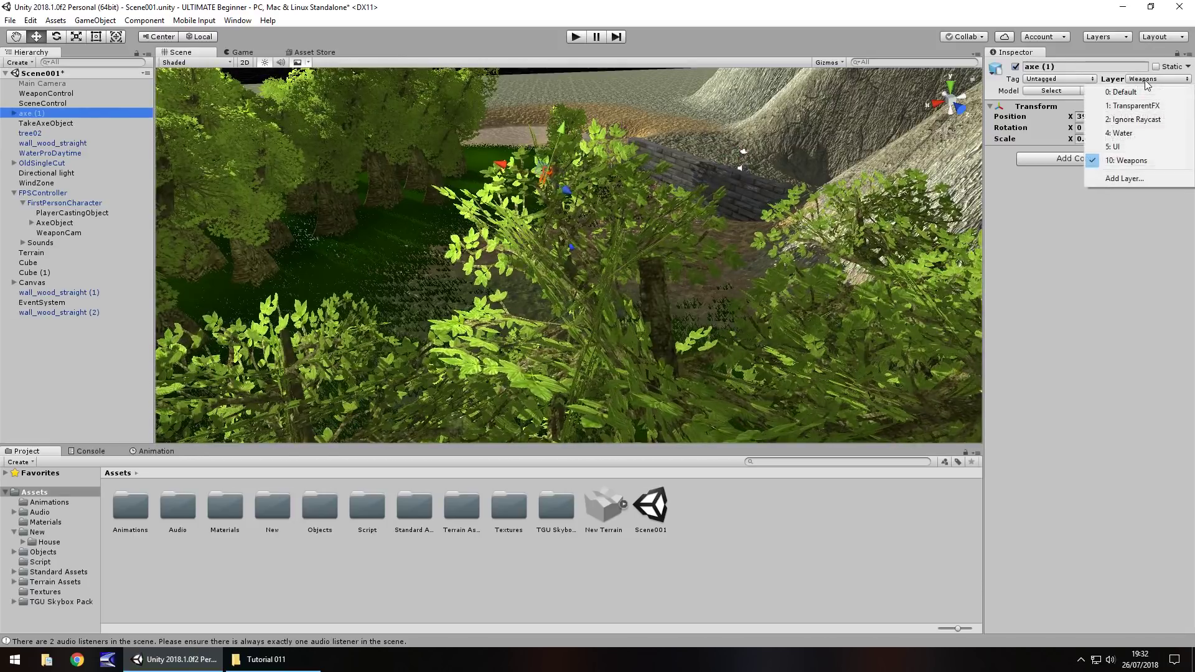
left_click(1120, 92)
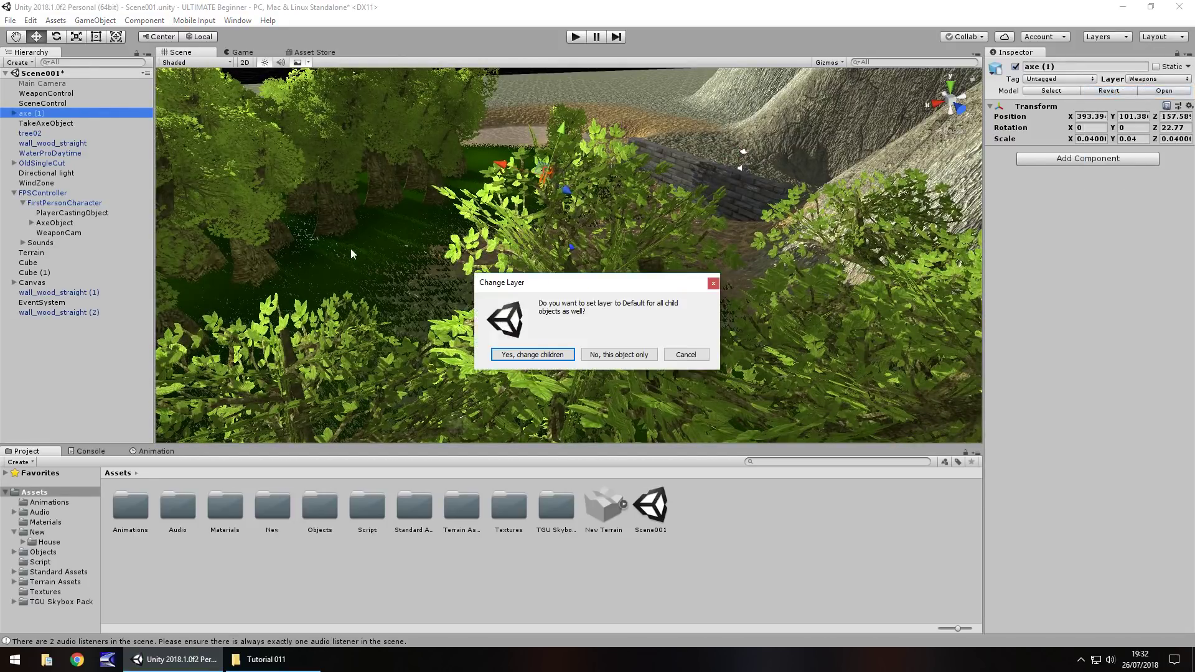
left_click(532, 355)
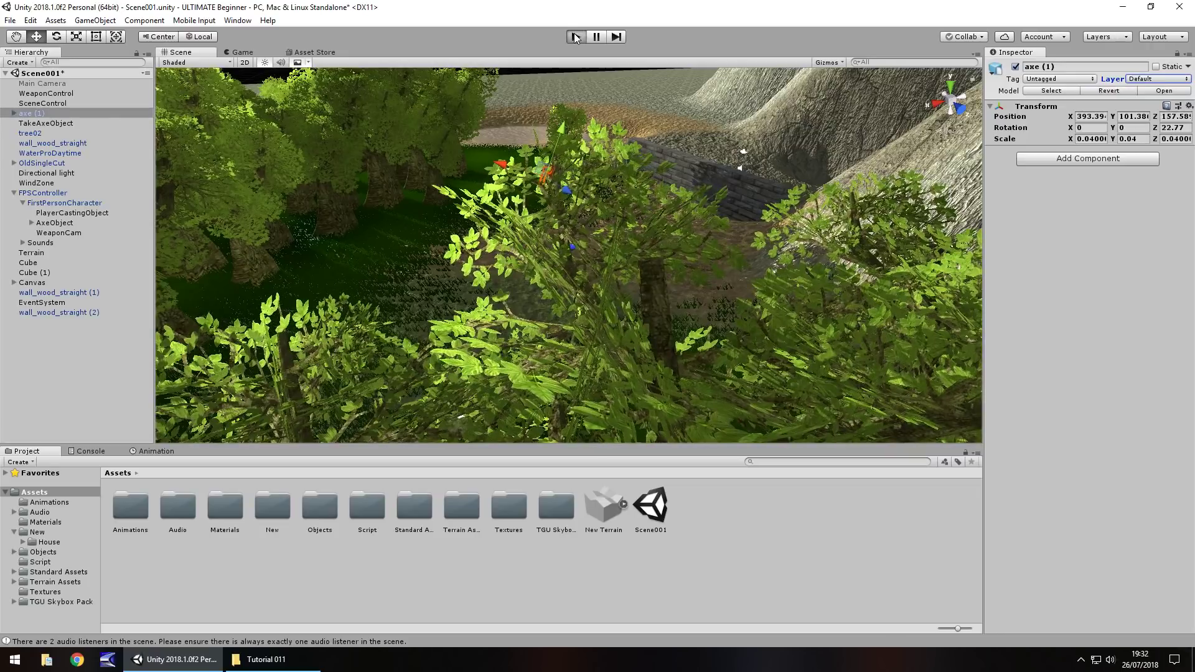
Play-test the scene again to check how the axe renders behind the wall with its Default layer, and stop playback
left_click(576, 37)
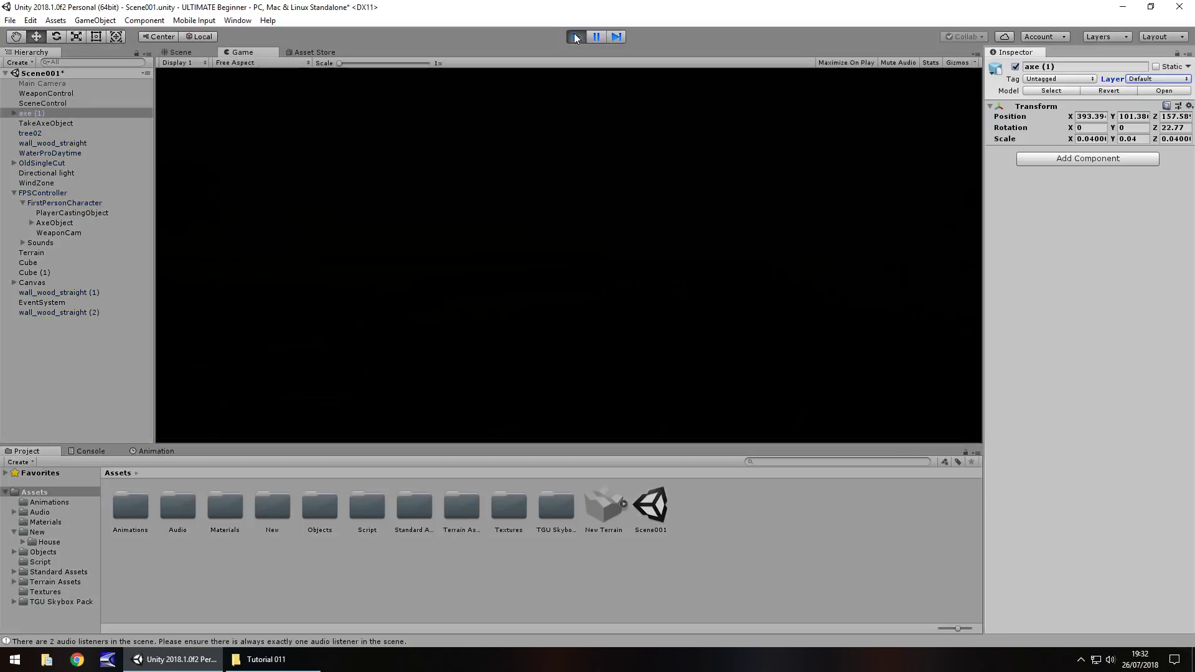
key("w")
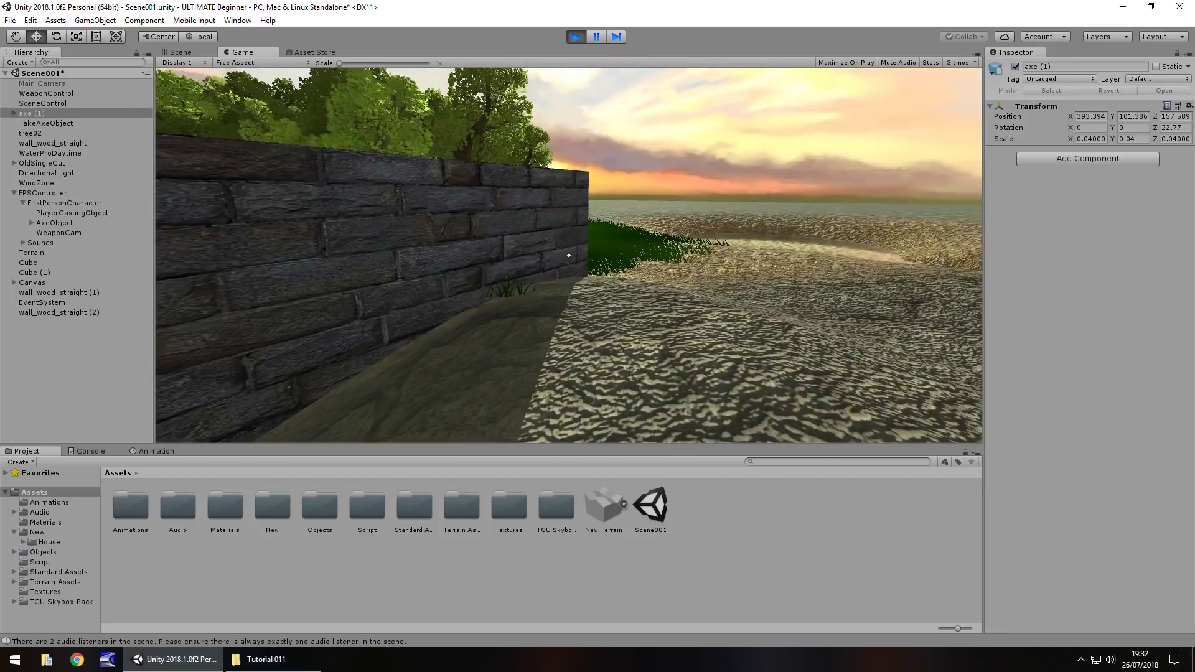
key("ctrl+p")
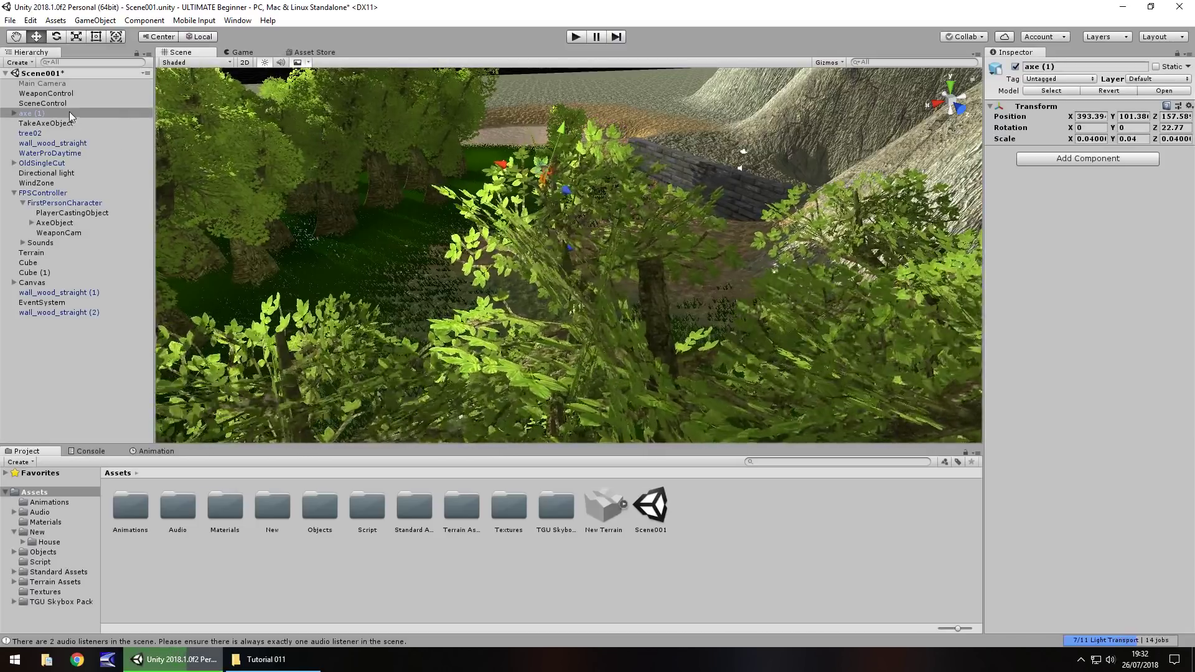
Open the AxeSwing script attached to WeaponControl in Visual Studio
left_click(45, 93)
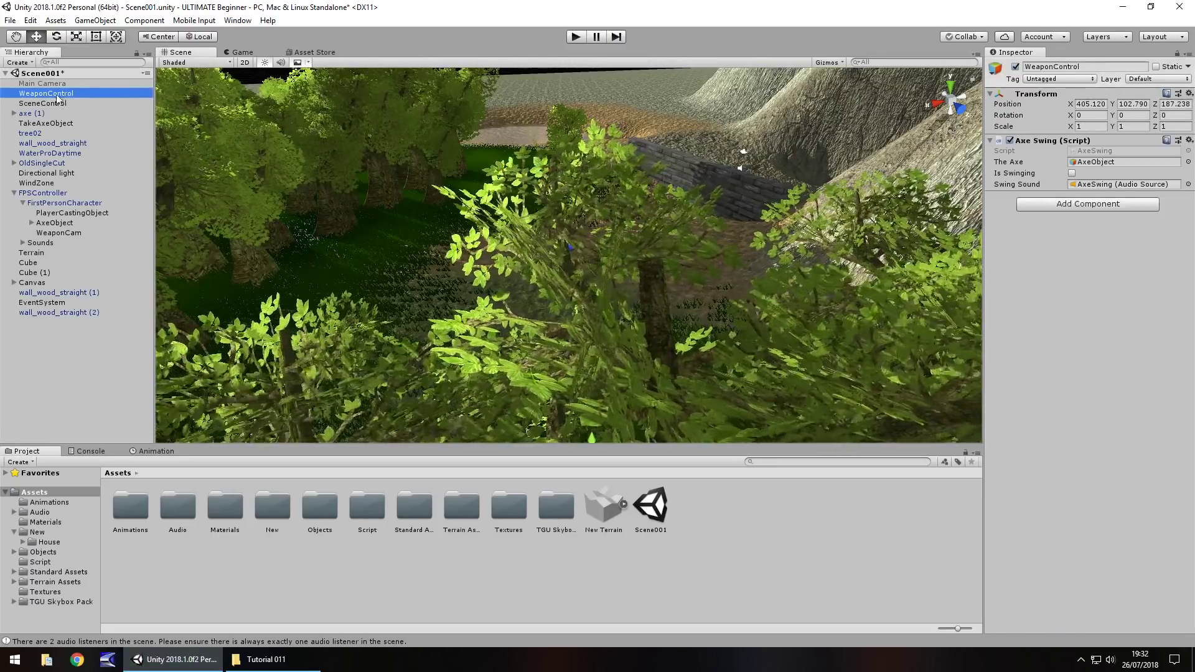
double_click(1098, 150)
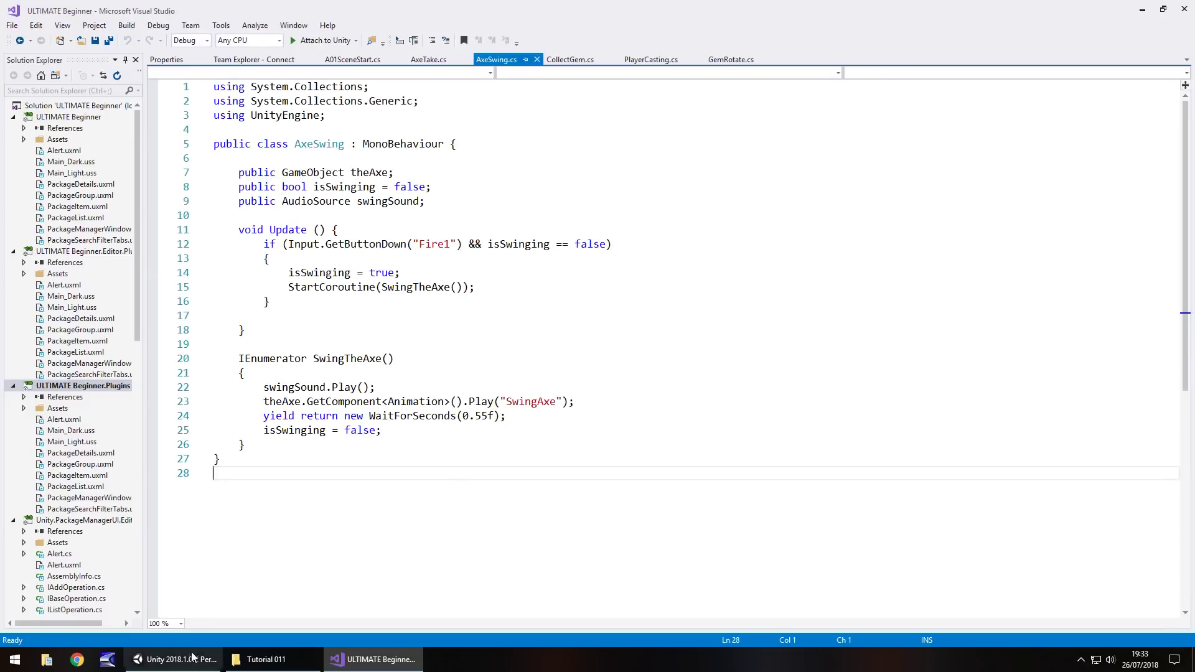
left_click(191, 663)
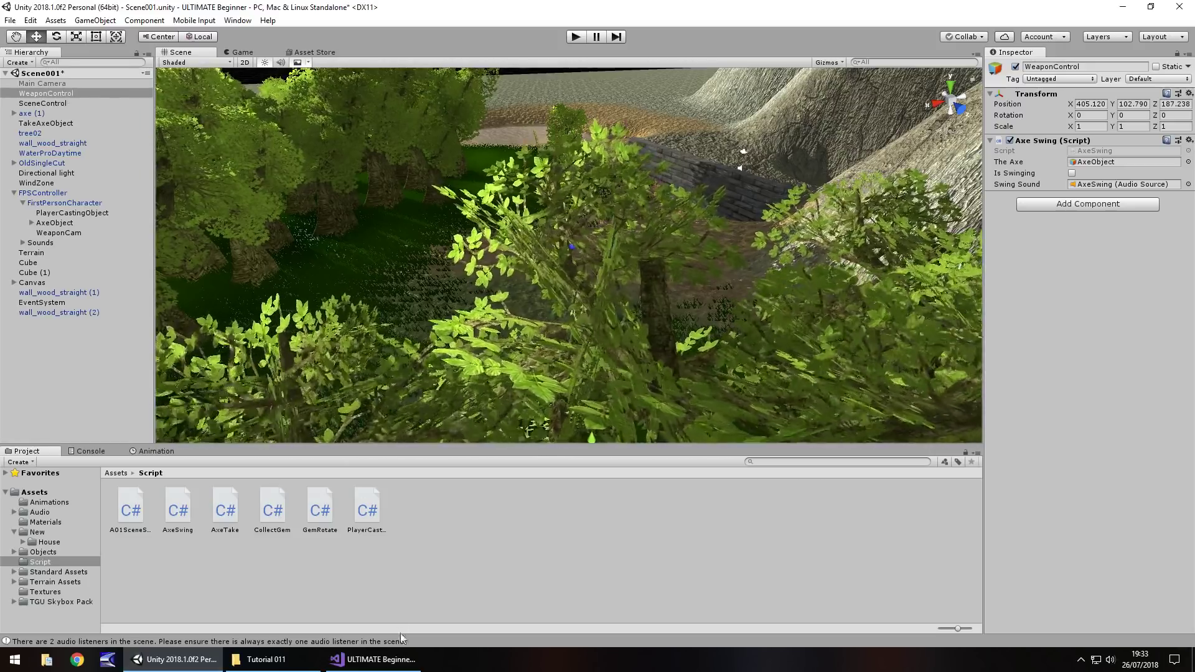
left_click(379, 659)
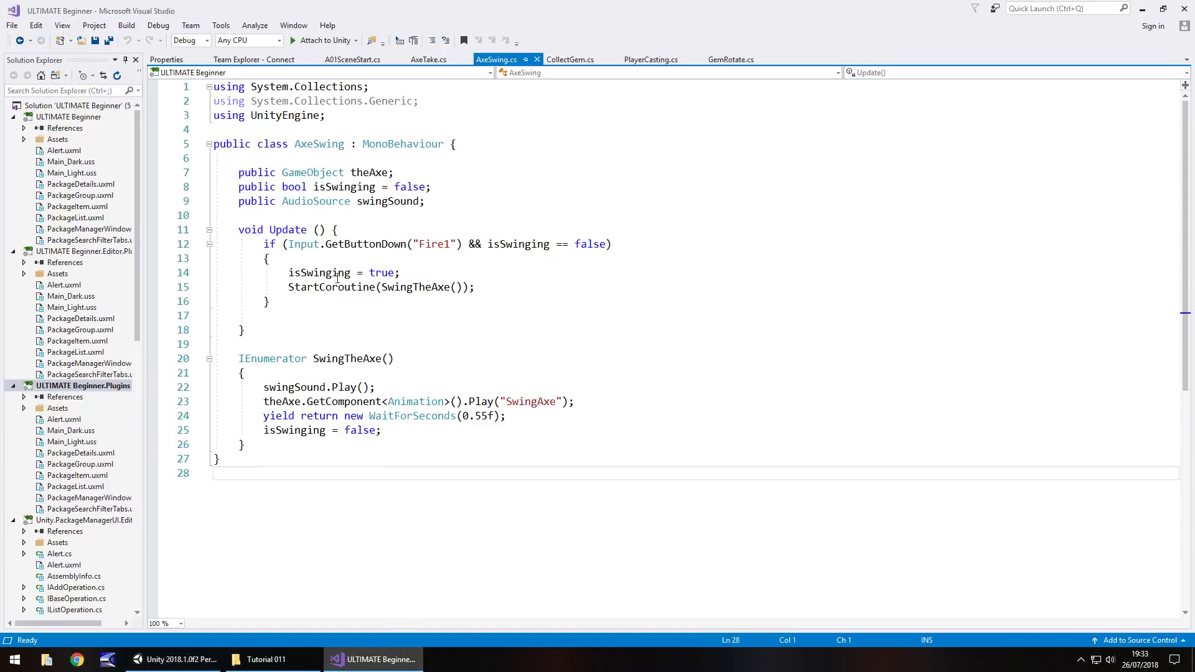
Declare the variable public static bool holdingAxe = false; below swingSound in the AxeSwing class
left_click(435, 202)
key("Return")
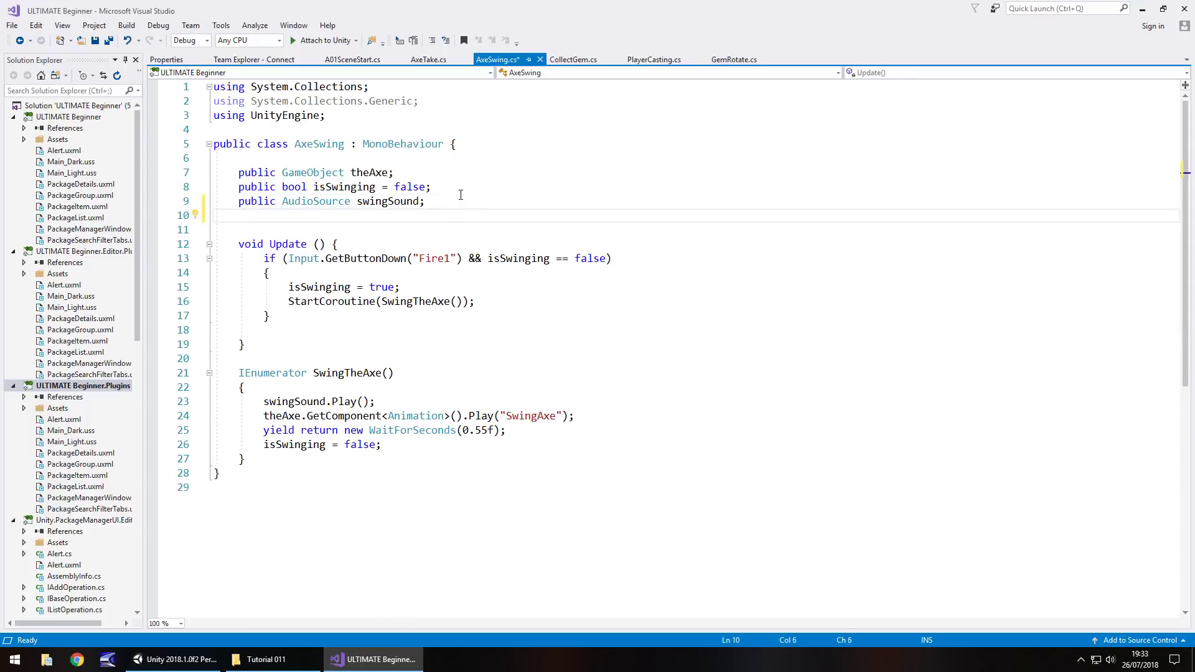
type("public bool")
key("BackSpace")
key("BackSpace")
key("BackSpace")
key("BackSpace")
type("static")
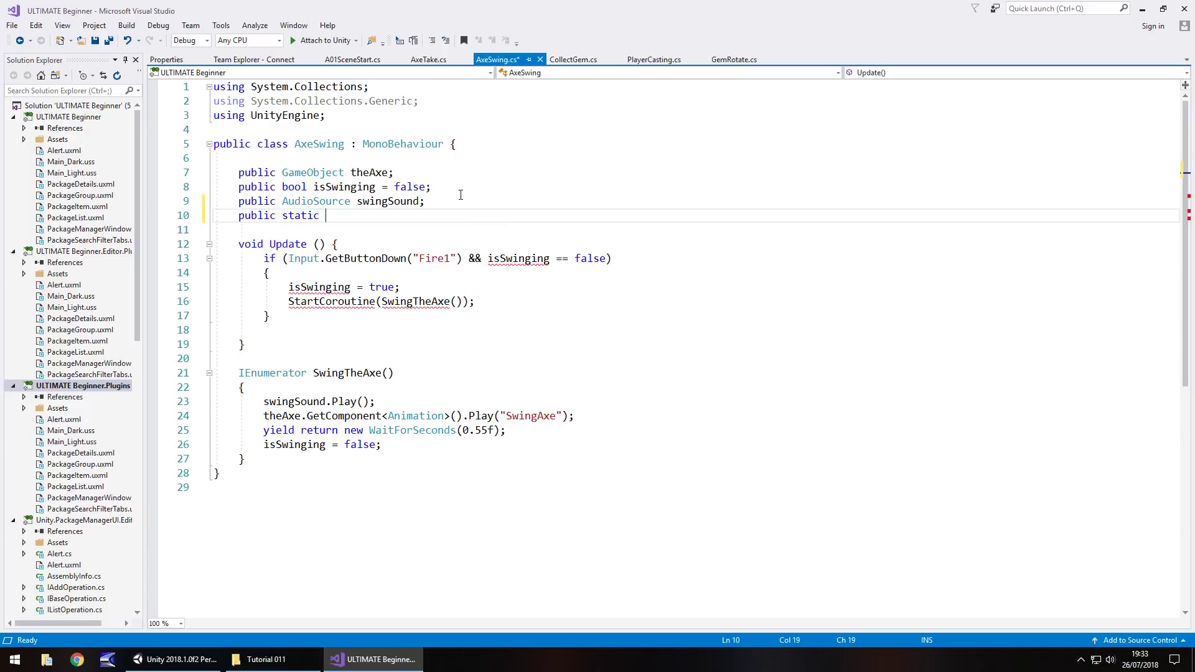
type(" bool")
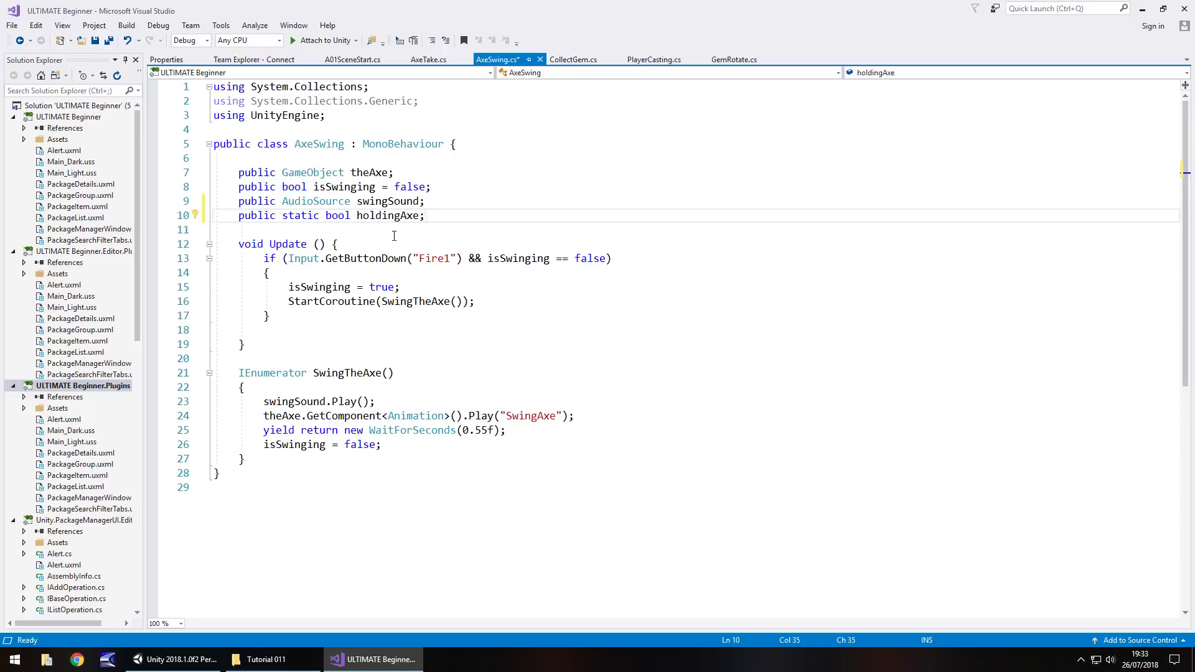
type("holdingAxe = false")
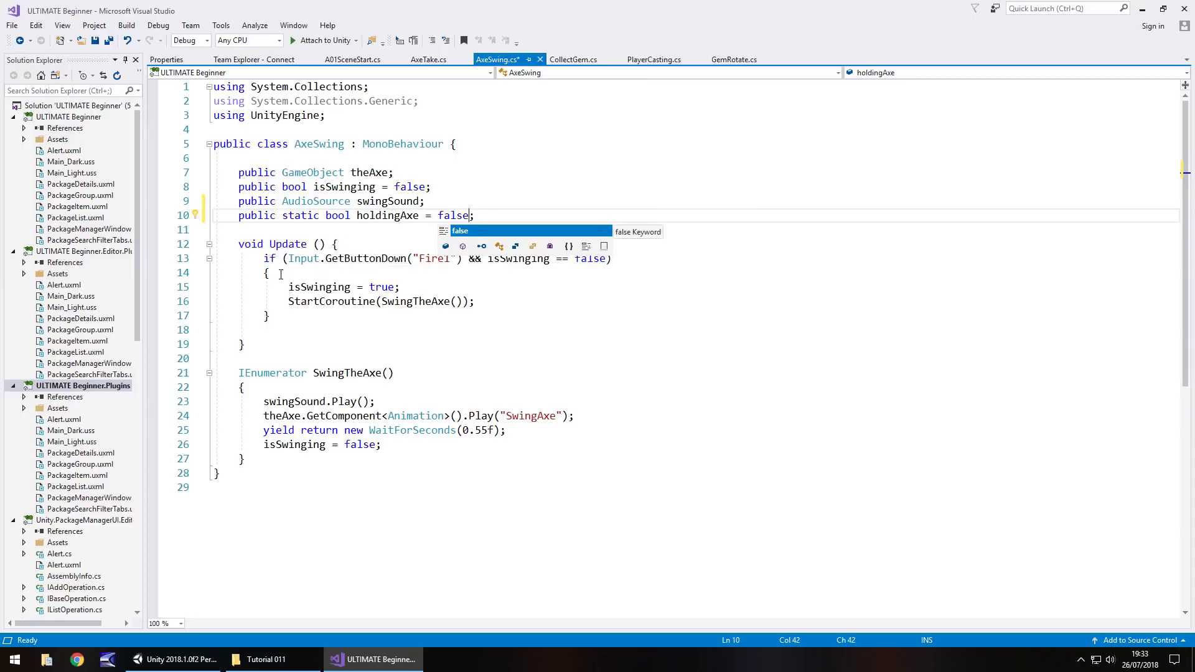
Add the condition if (holdingAxe == true) with an opening brace at the start of Update, above the Fire1 check
left_click(351, 243)
key("Return")
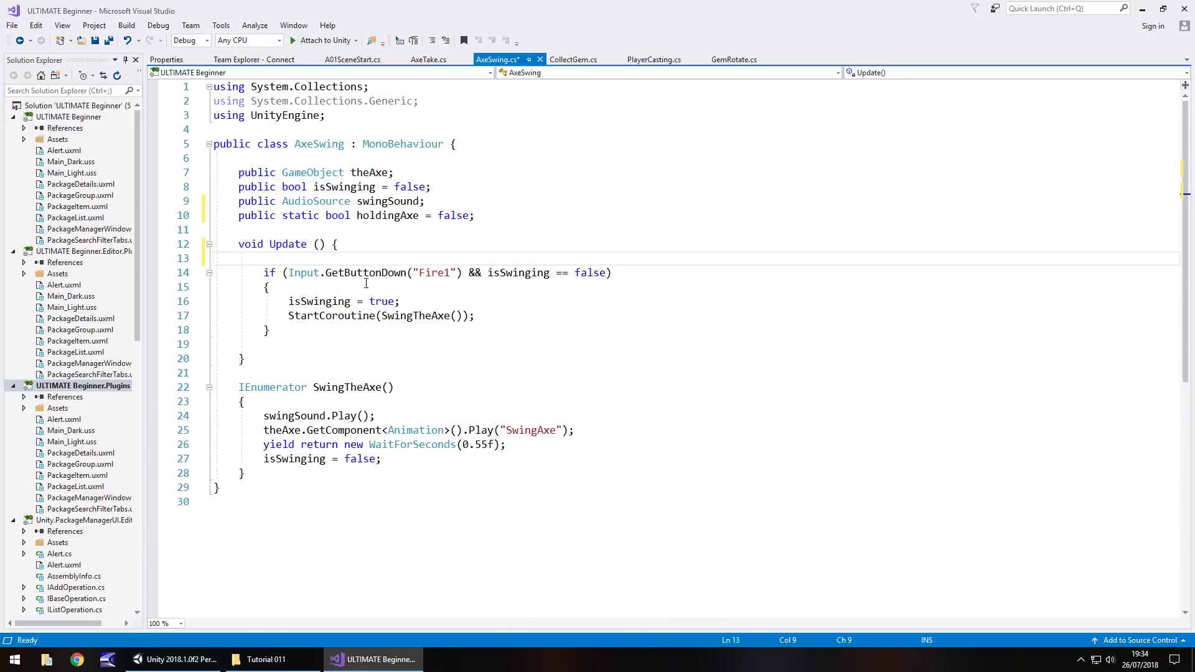
type("if")
key("Escape")
type("(holdingAxe = true")
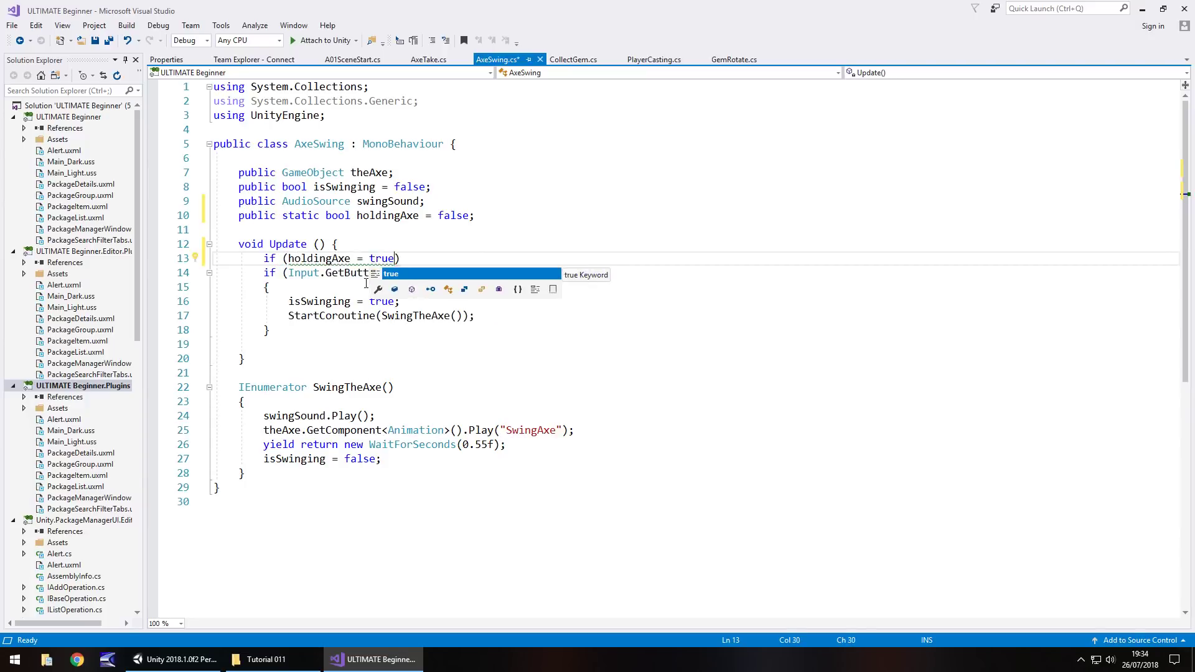
key("BackSpace")
key("BackSpace")
key("BackSpace")
key("BackSpace")
key("BackSpace")
type("=")
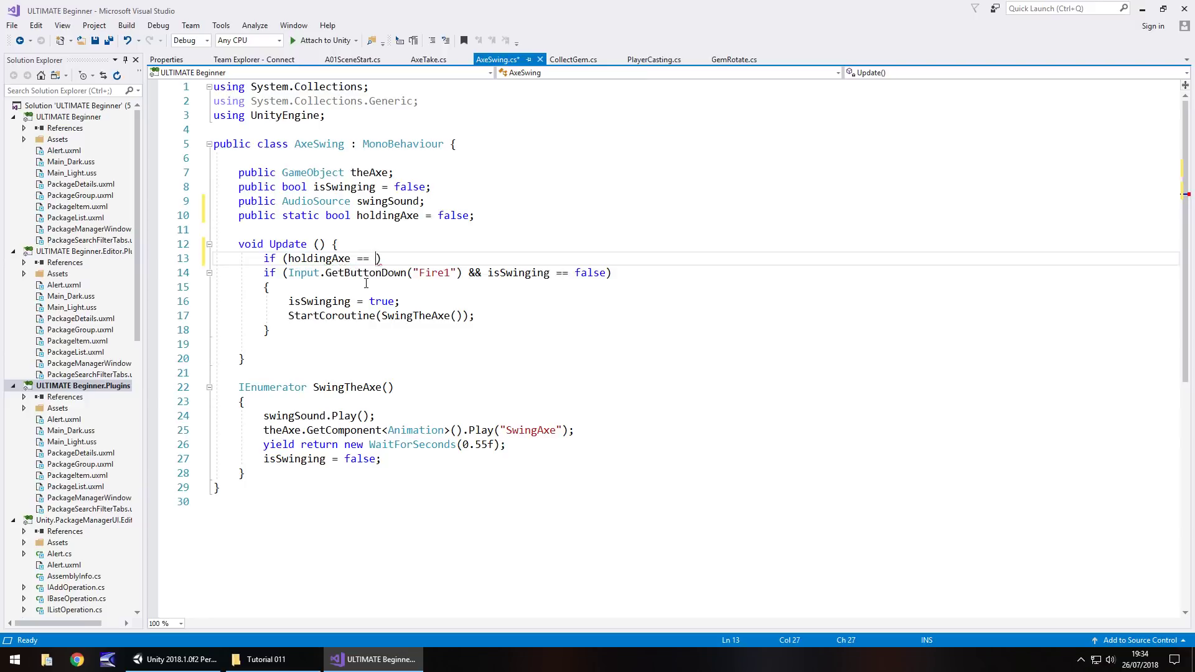
type(" true)")
Close the holdingAxe block after the Fire1 check and save the AxeSwing script
left_click(289, 330)
key("Return")
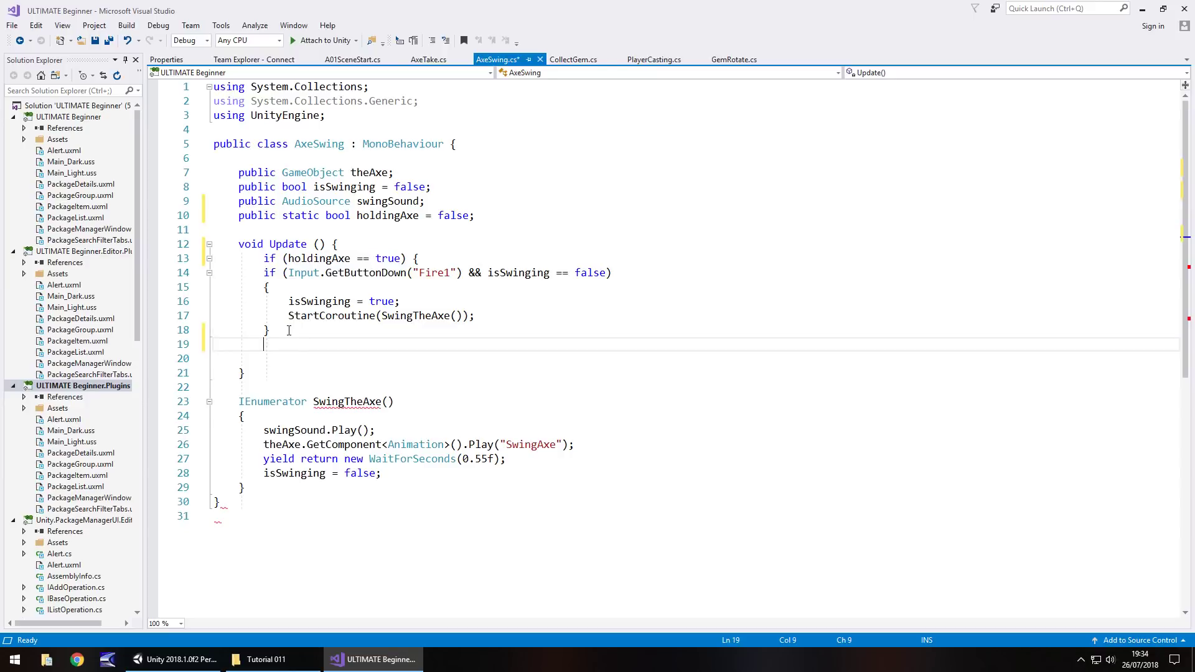
type("}")
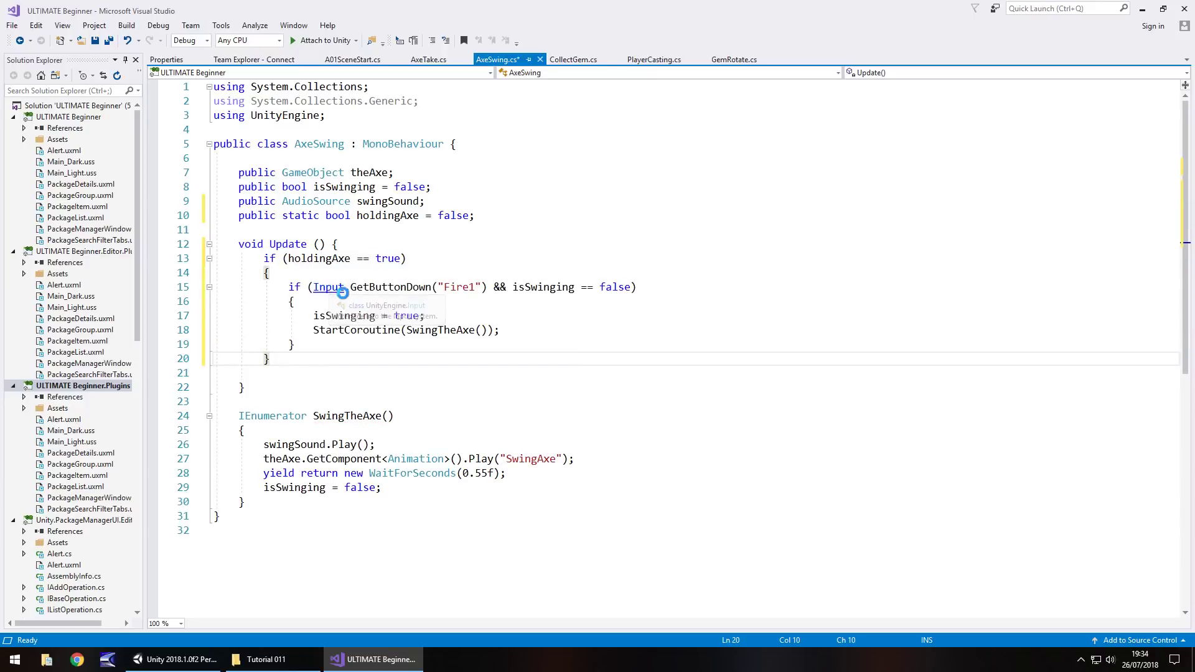
key("ctrl+s")
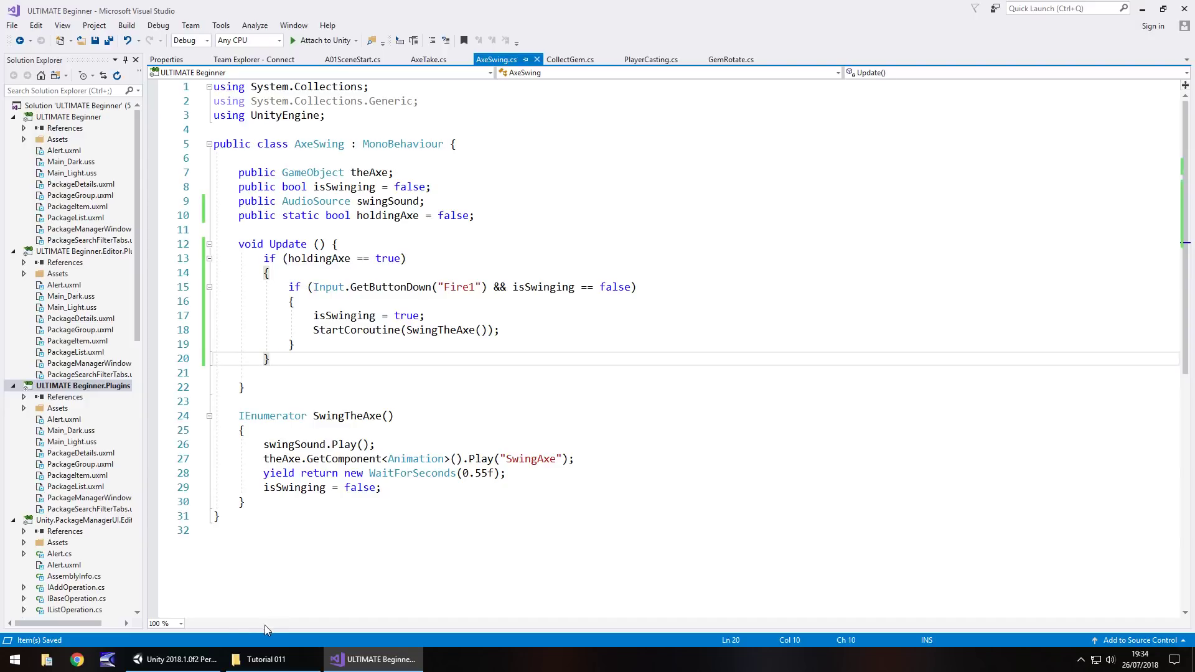
Switch to Unity, play-test the scene to check that the axe cannot be swung before pickup, and stop playback
left_click(176, 659)
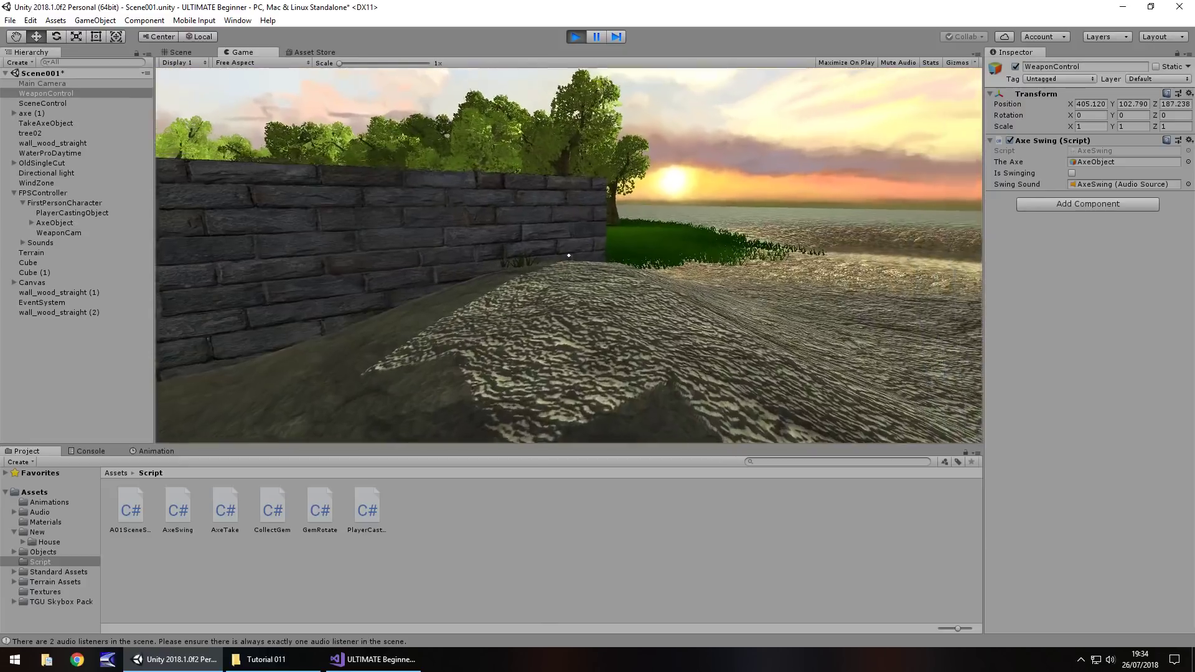
key("w")
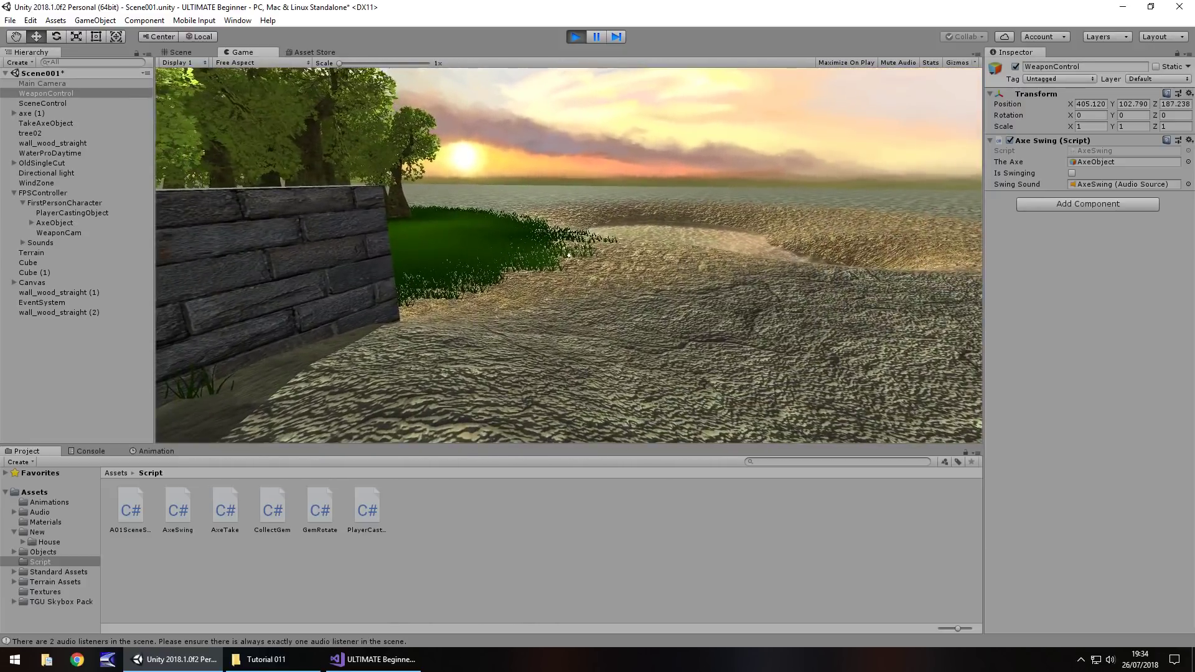
key("ctrl+p")
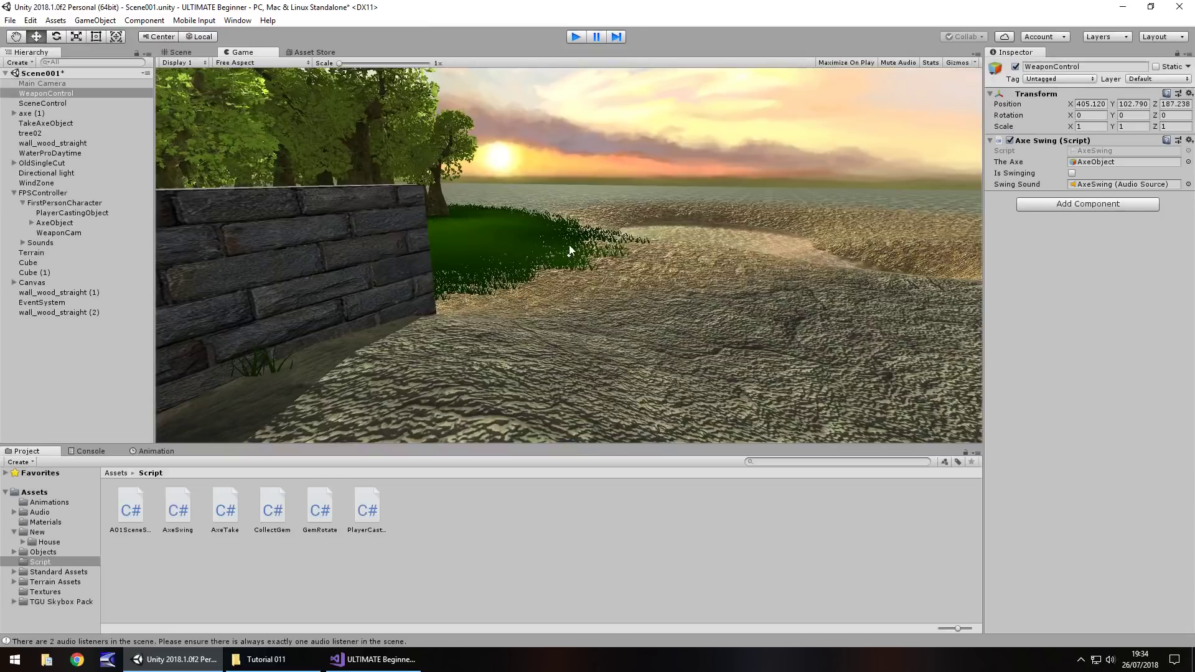
key("ctrl+p")
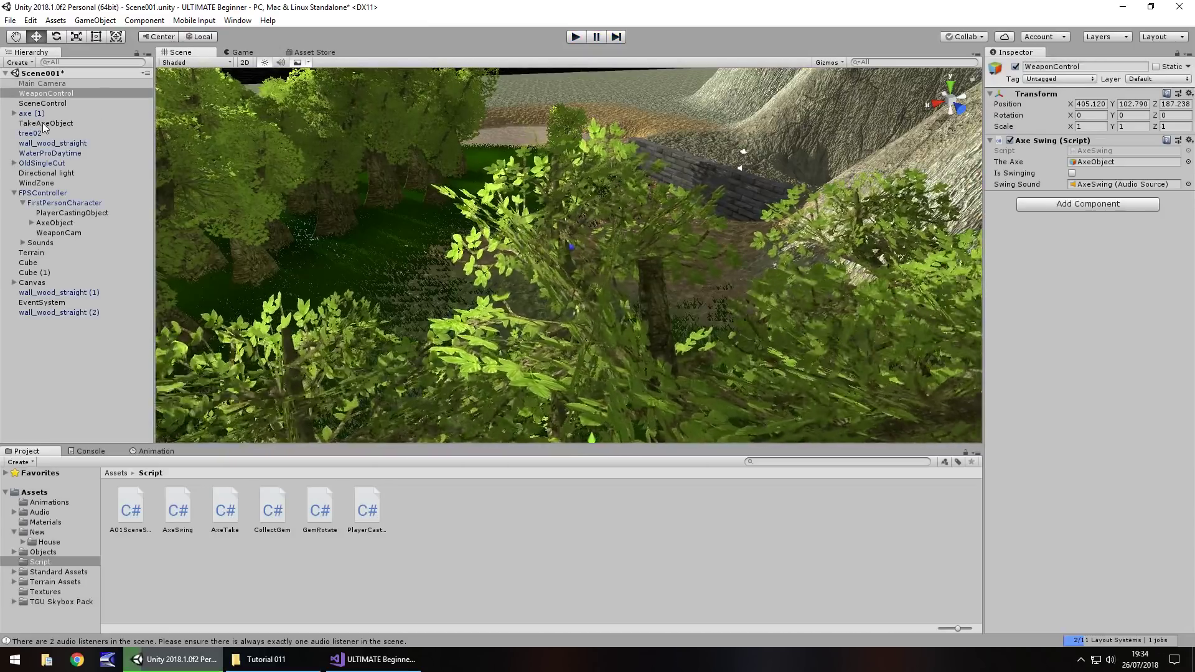
Open the AxeTake script attached to TakeAxeObject in Visual Studio
left_click(44, 123)
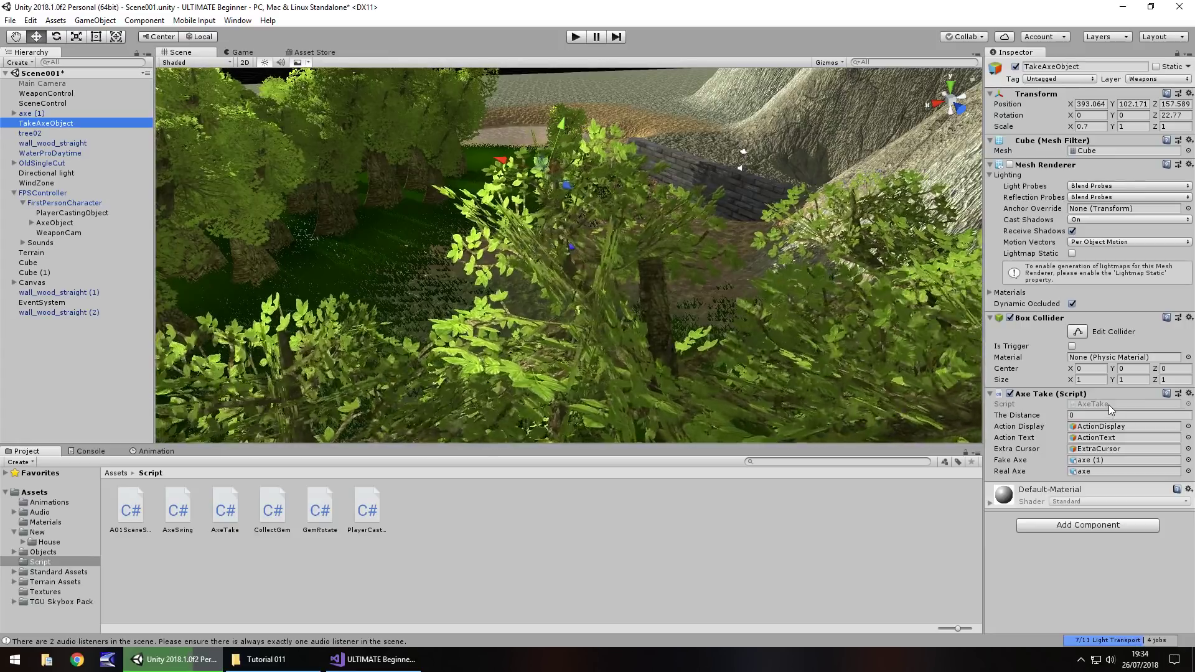
left_click(1108, 404)
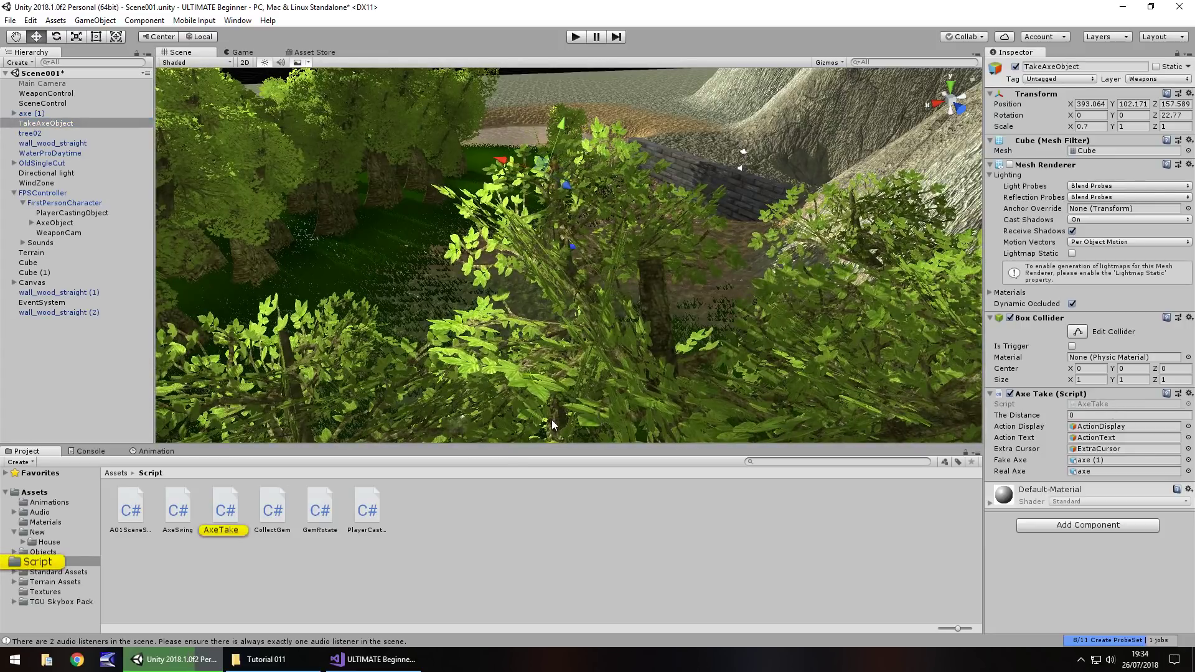
key("alt+Tab")
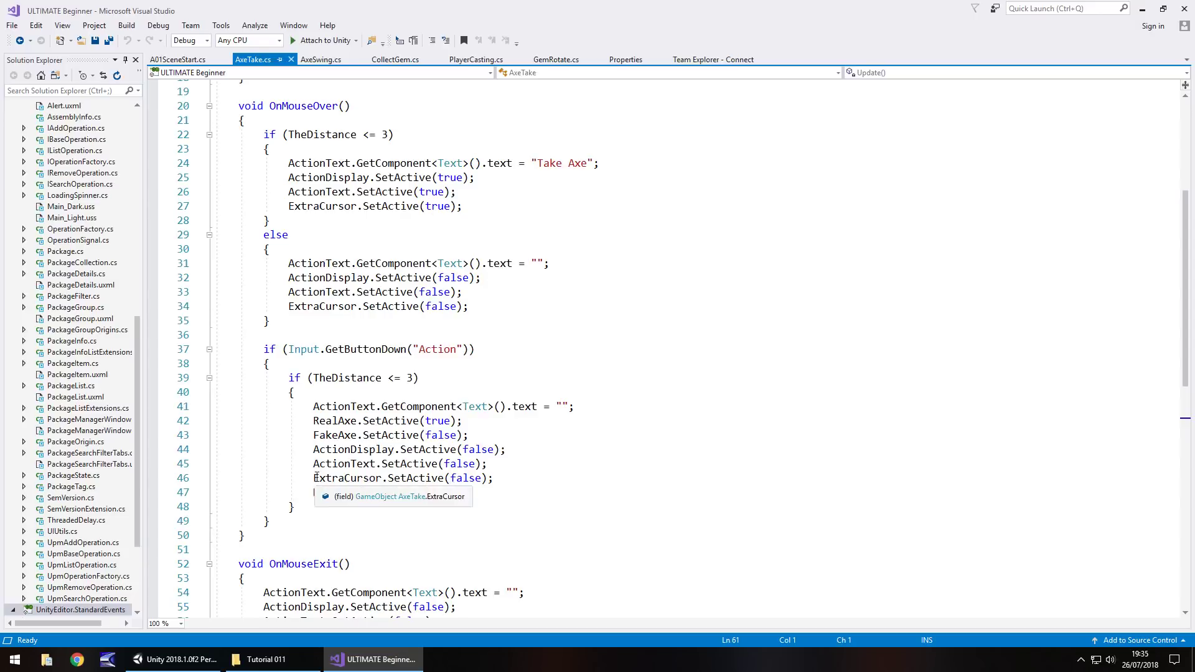
Add AxeSwing.holdingAxe = true; below the FakeAxe.SetActive(false) line in OnMouseOver and save the AxeTake script
scroll(400, 413, "up", 3)
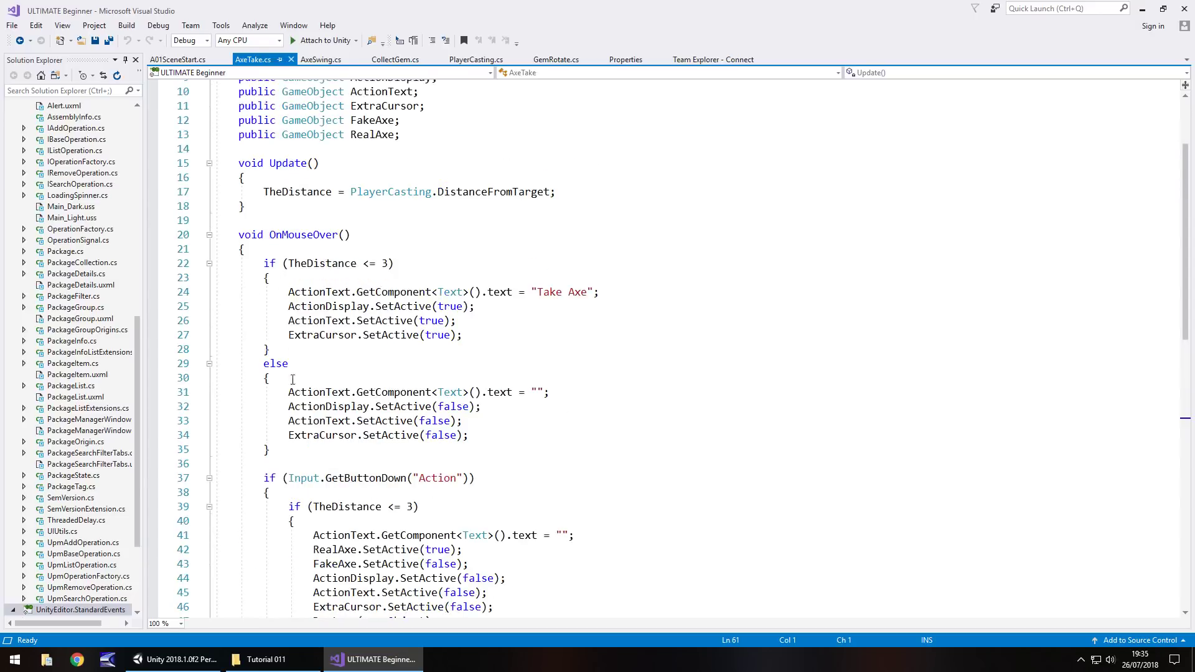
scroll(313, 506, "down", 2)
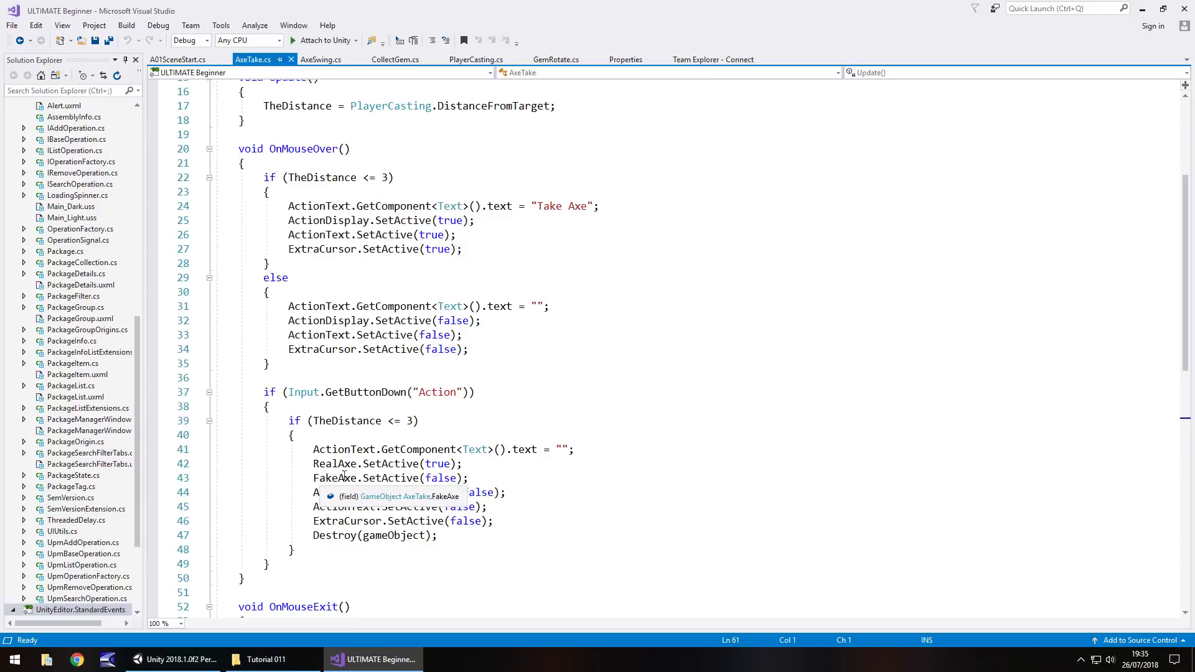
left_click(489, 477)
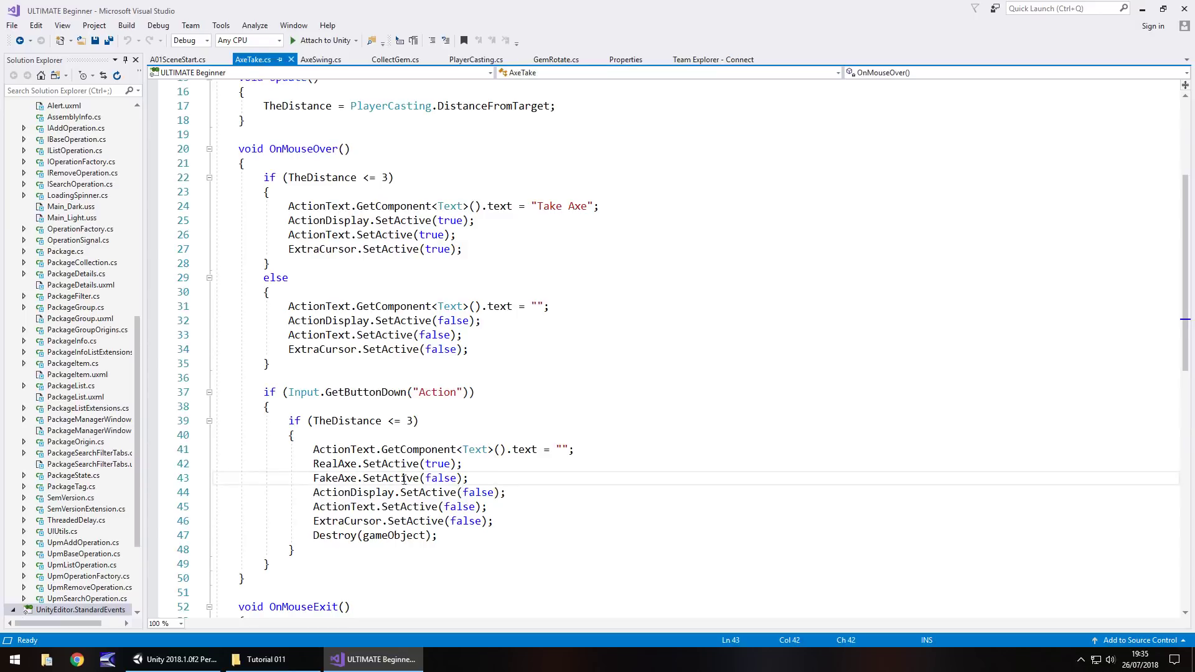
key("Return")
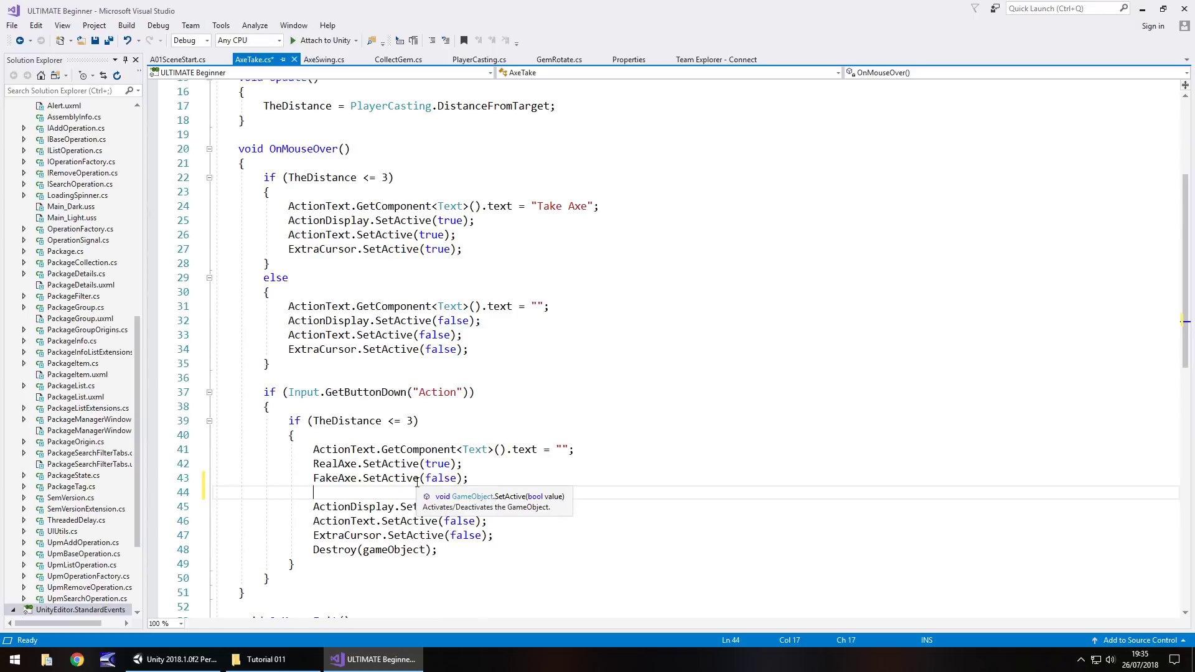
type("AxeS")
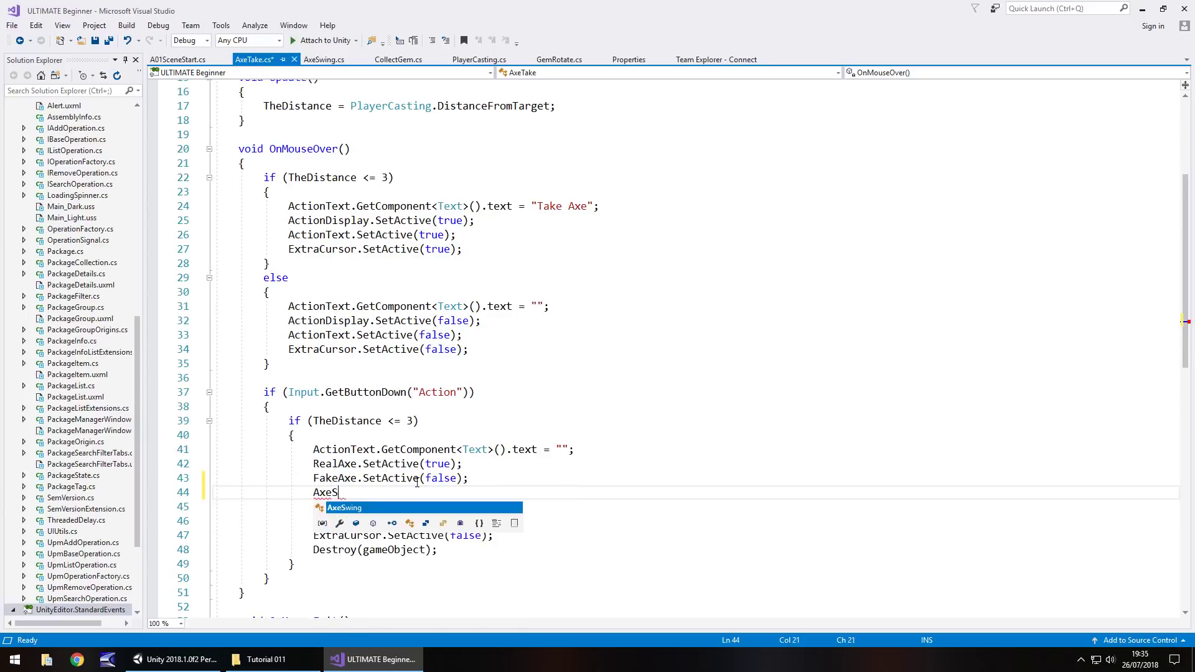
type("wing.")
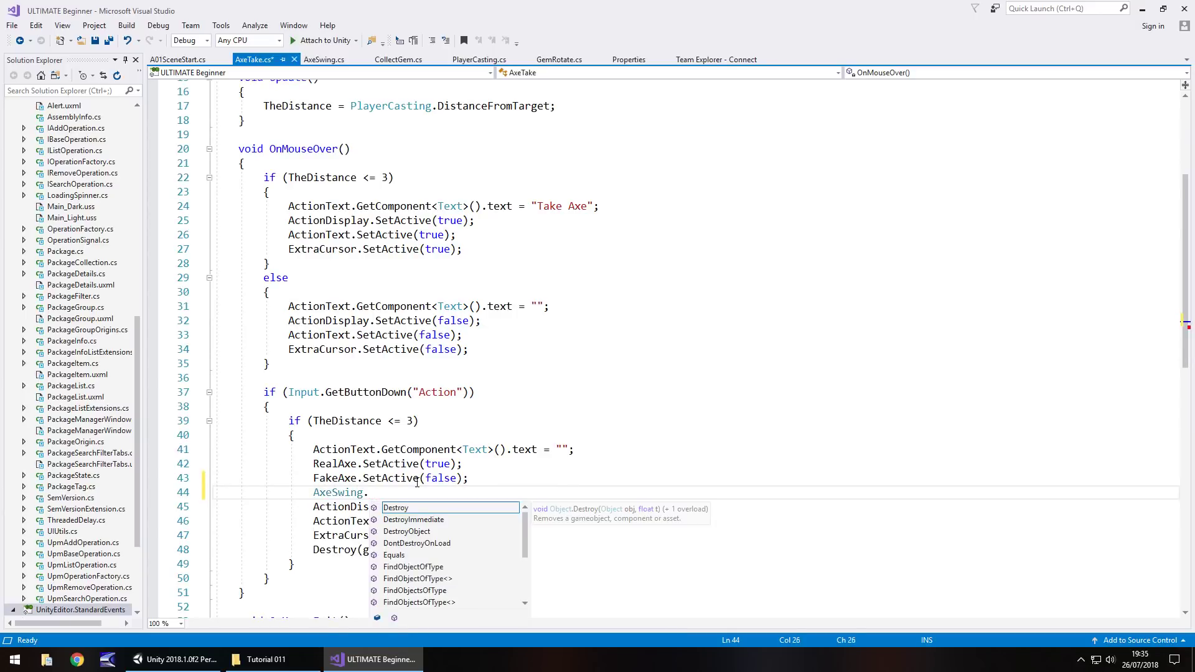
type("holdingAxe =")
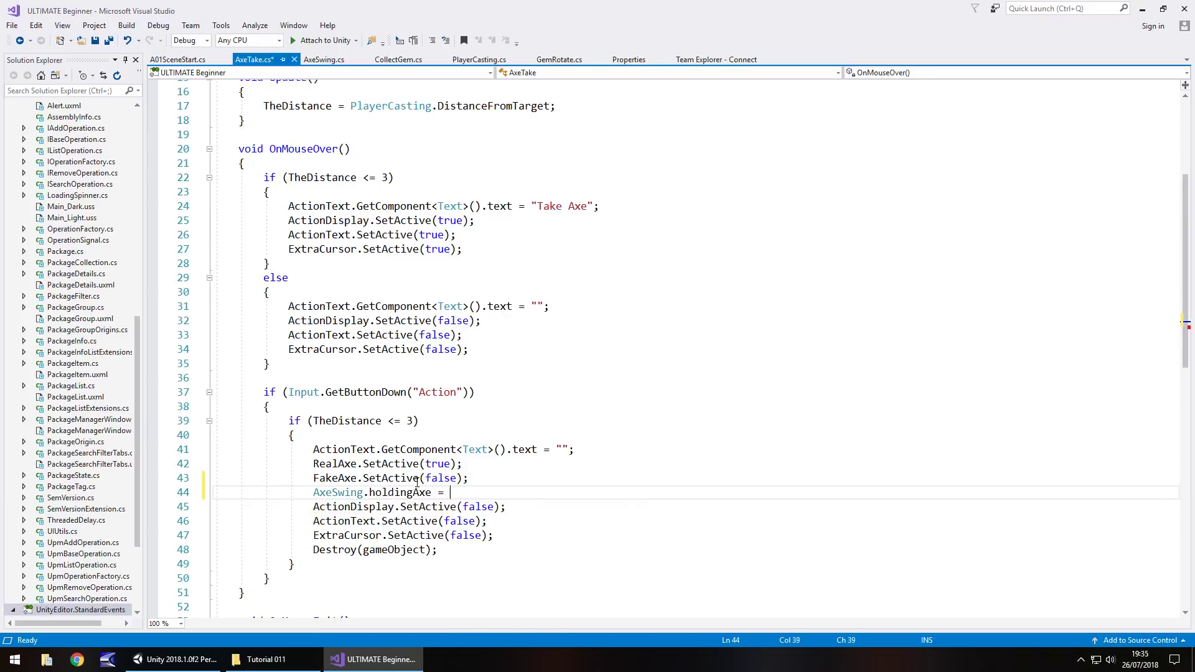
type(" true;")
key("ctrl+s")
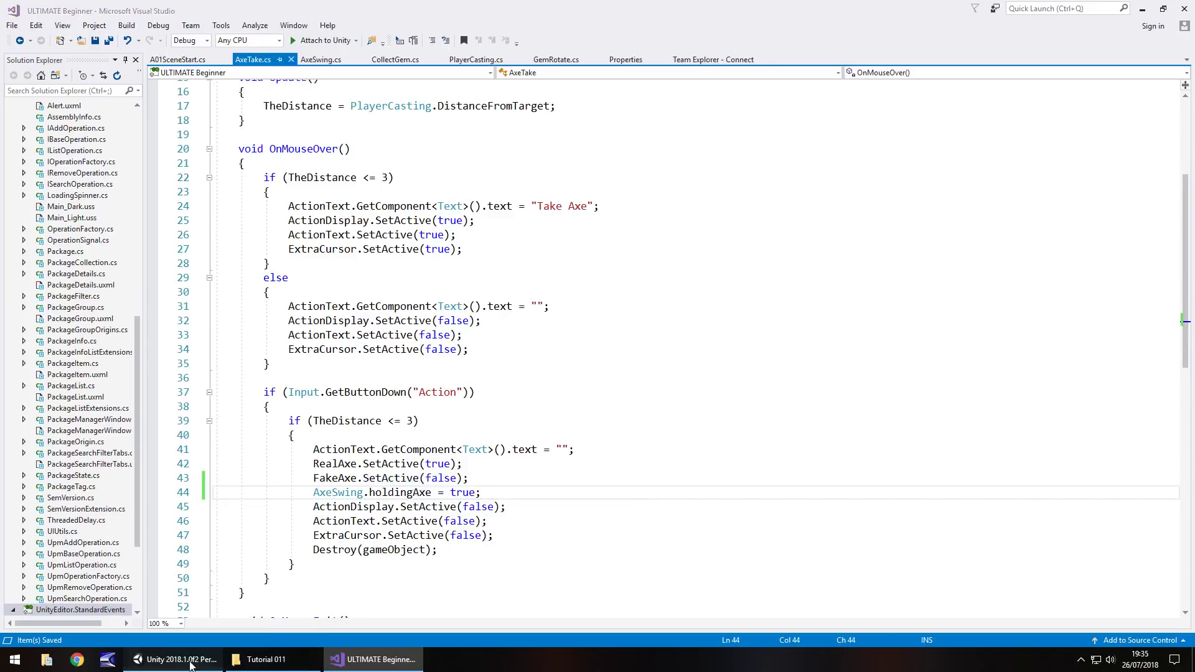
Switch to Unity, play-test the scene by picking up the axe and swinging it, and stop playback
left_click(175, 659)
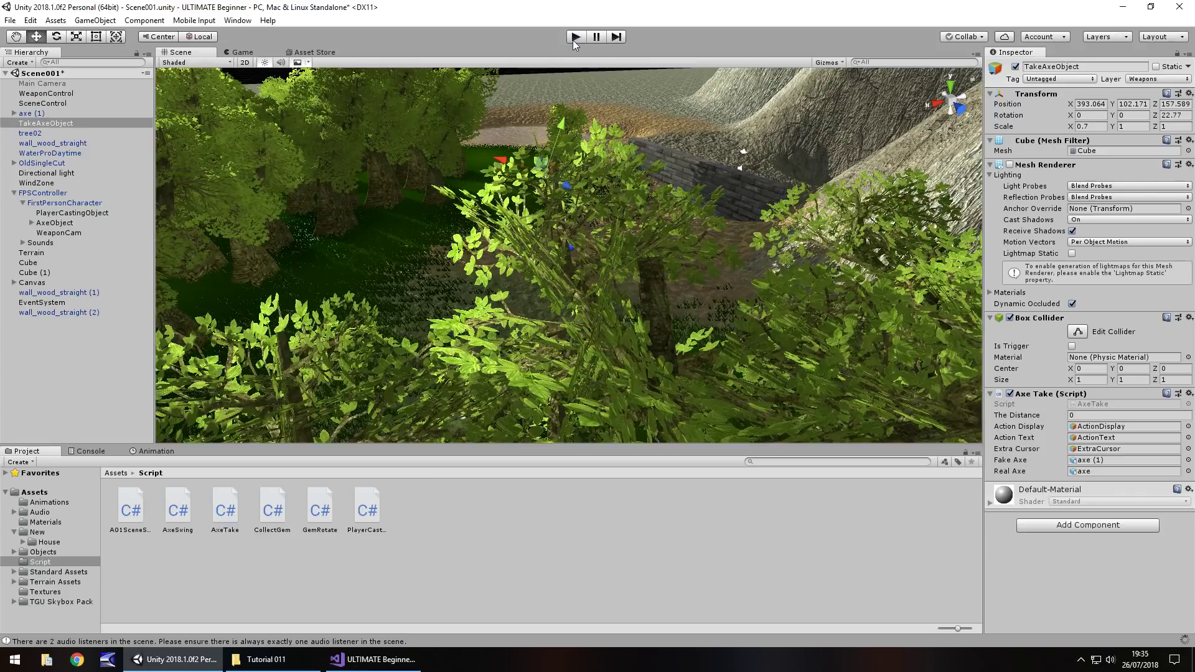
left_click(574, 38)
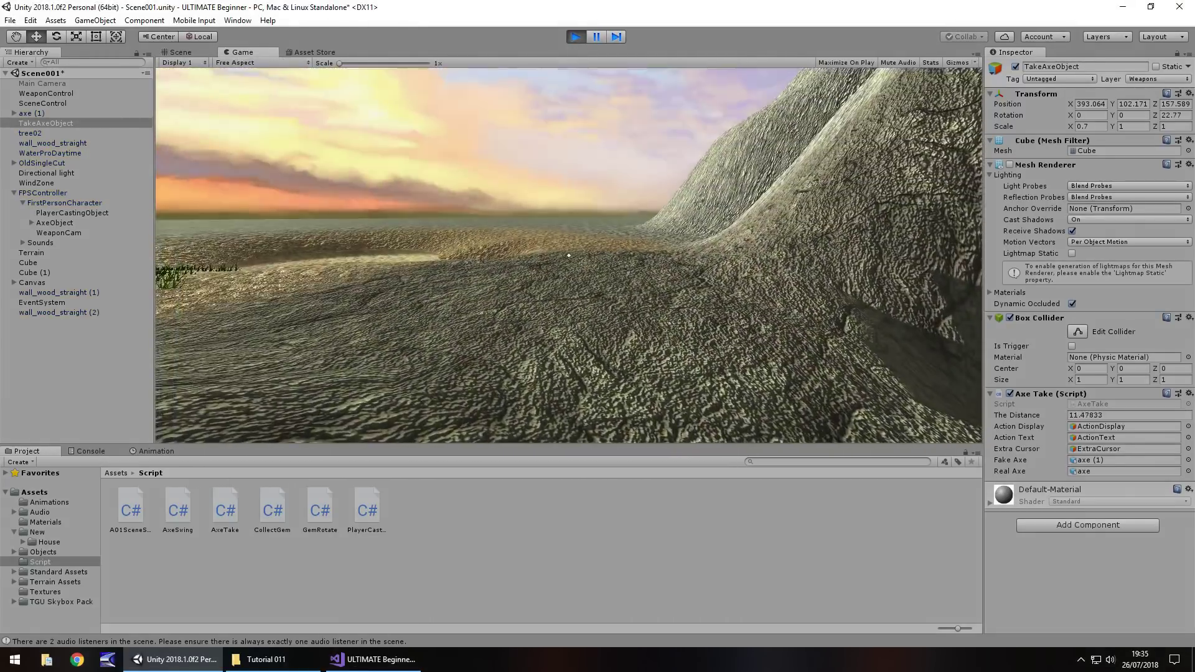
key("w")
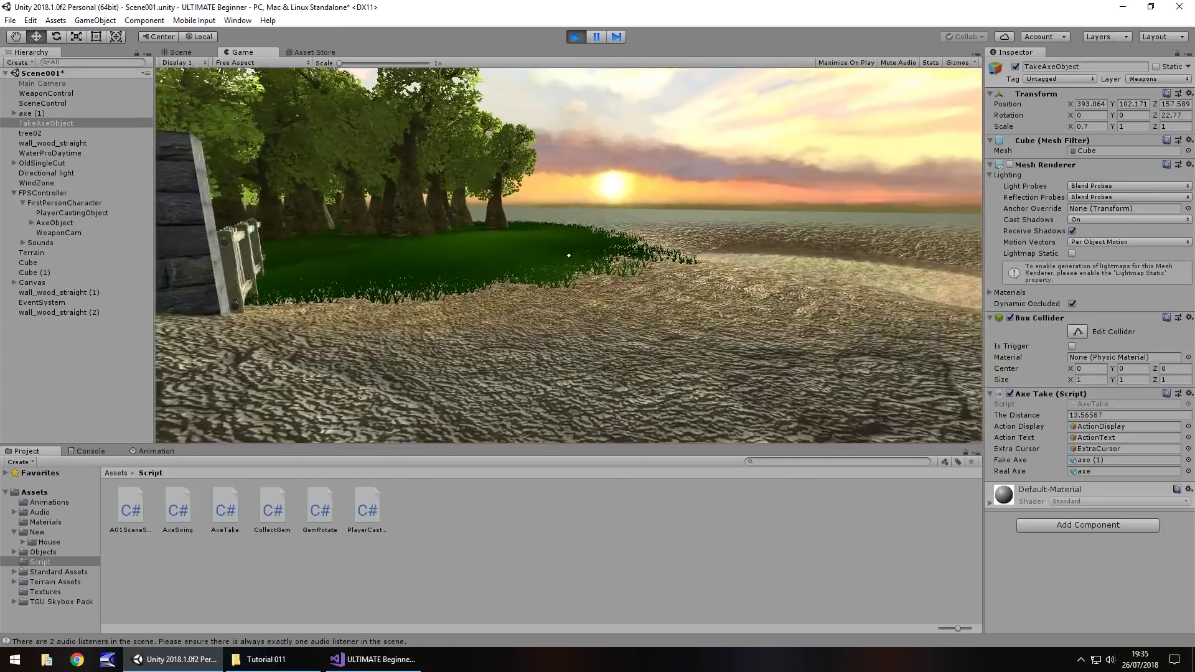
key("w")
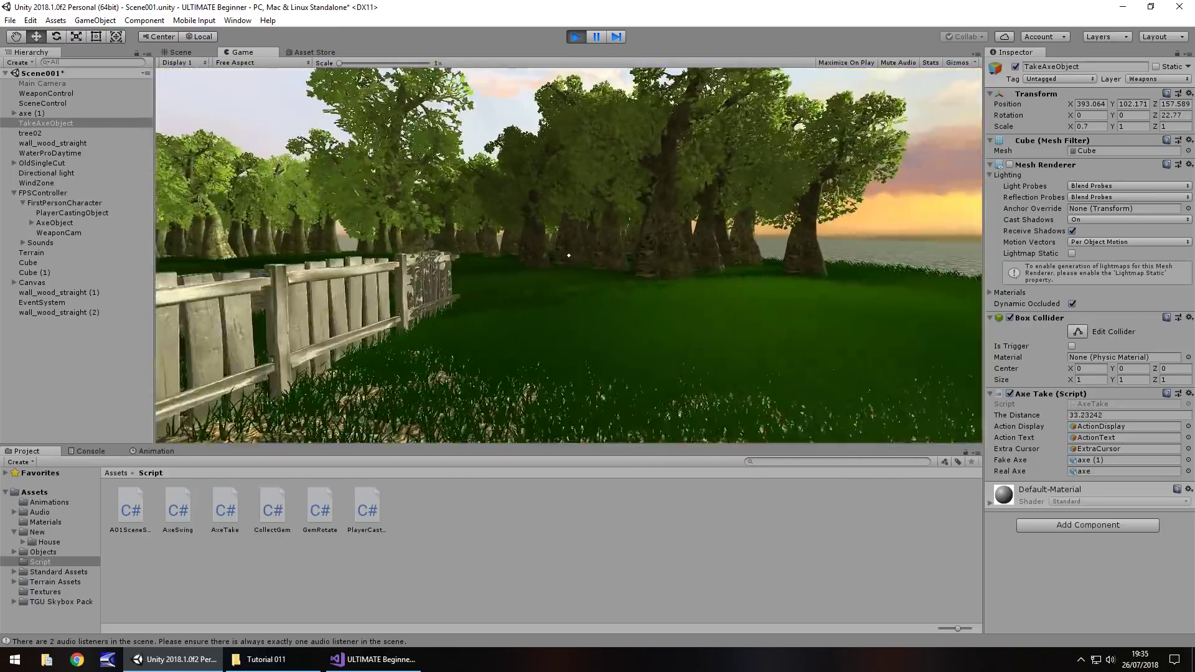
key("w")
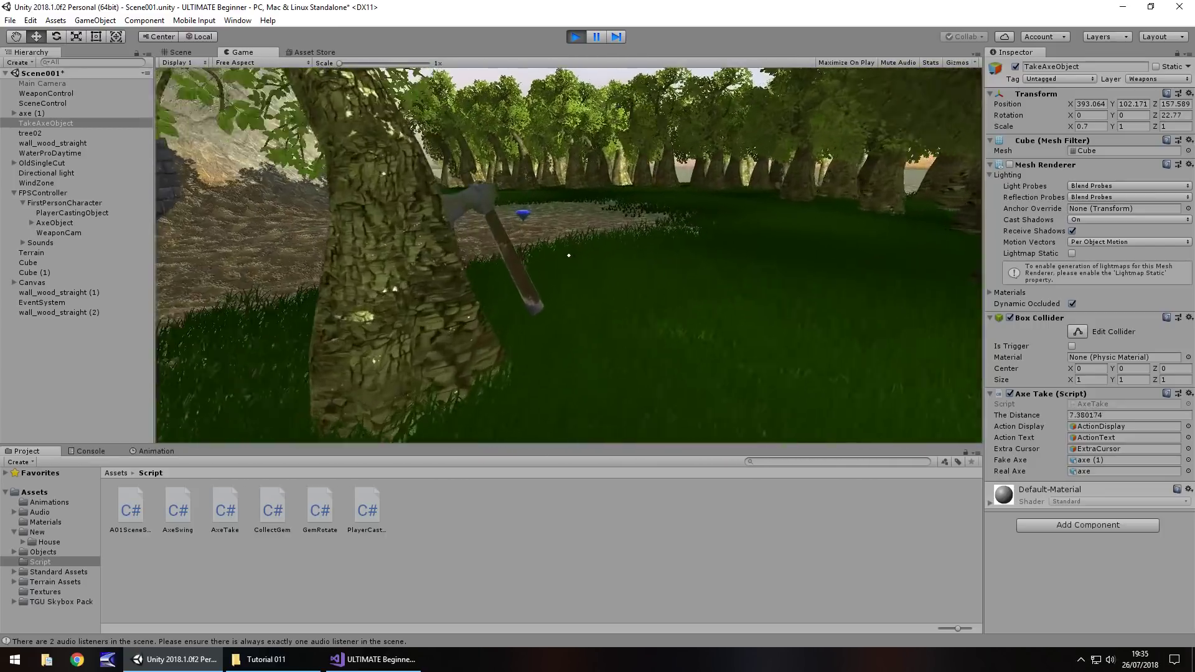
key("e")
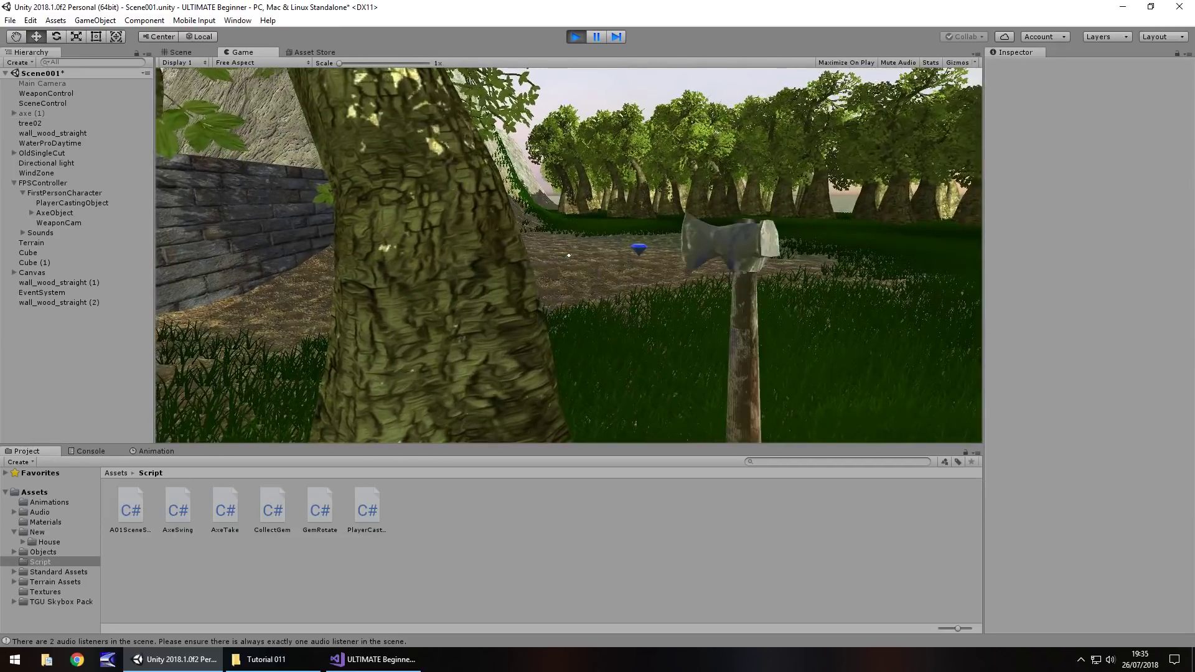
key("w")
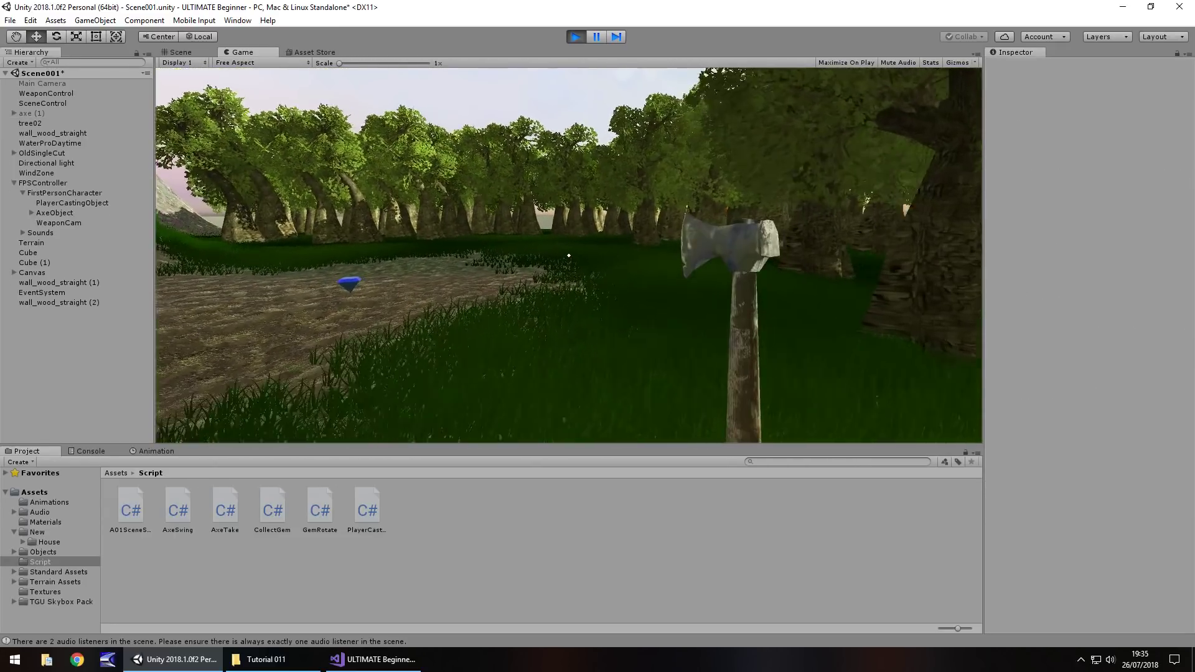
left_click(569, 255)
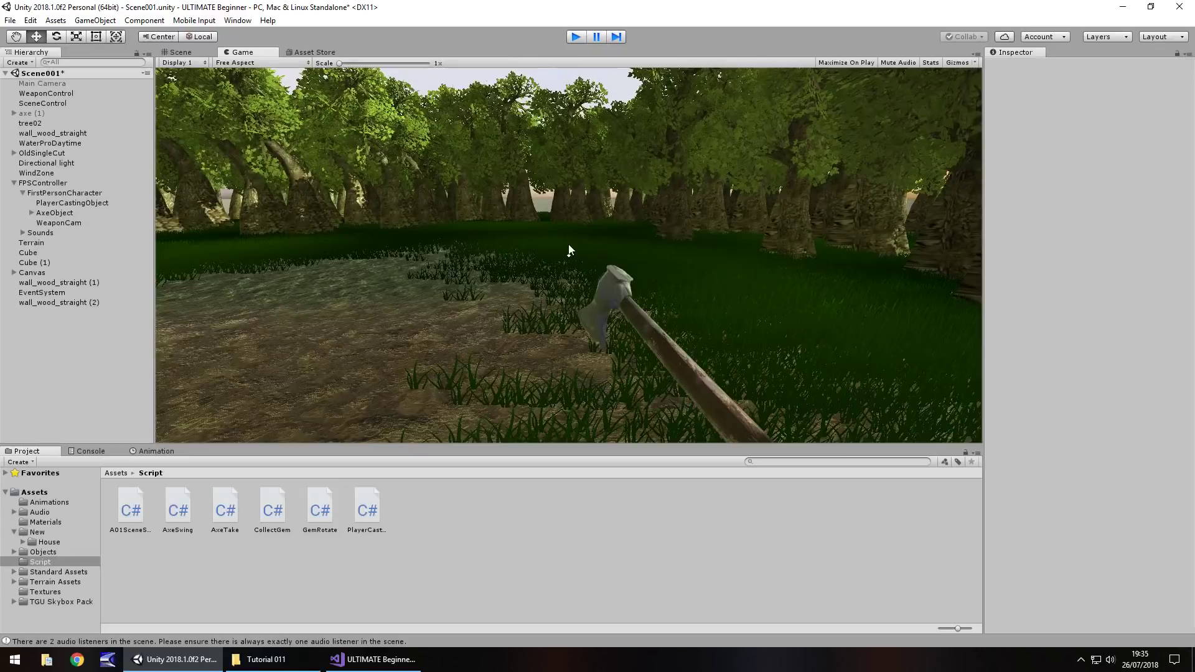
key("ctrl+p")
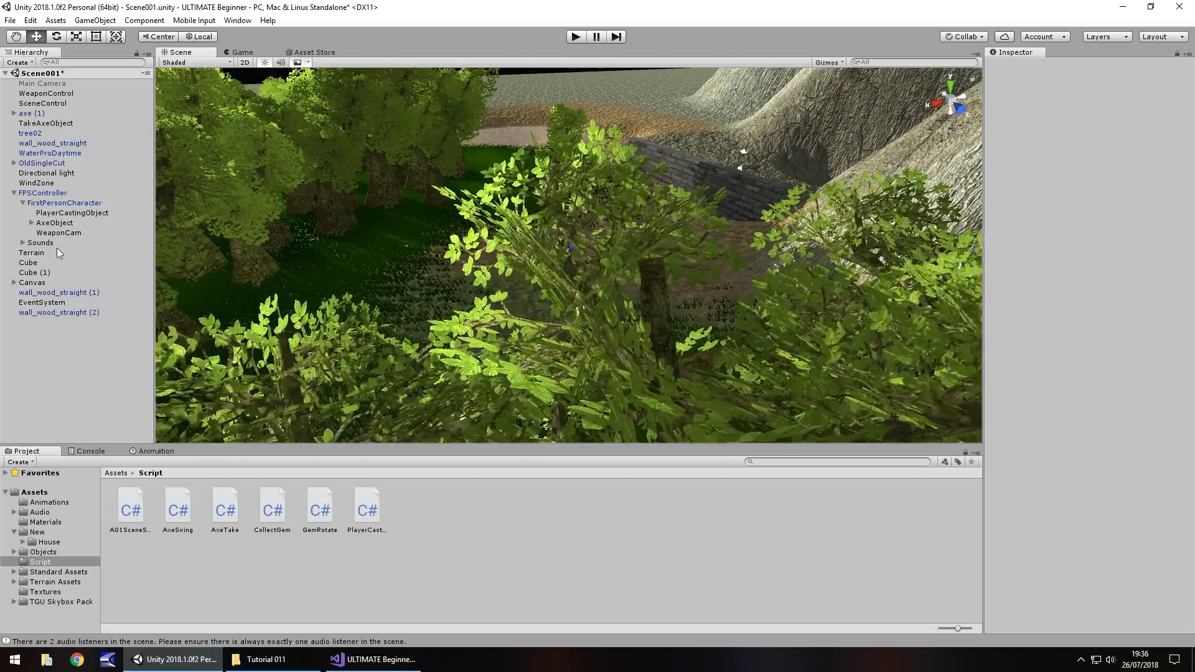
Add a UI raw image under the Canvas beside FadeIn and name it FadeOut
left_click(13, 282)
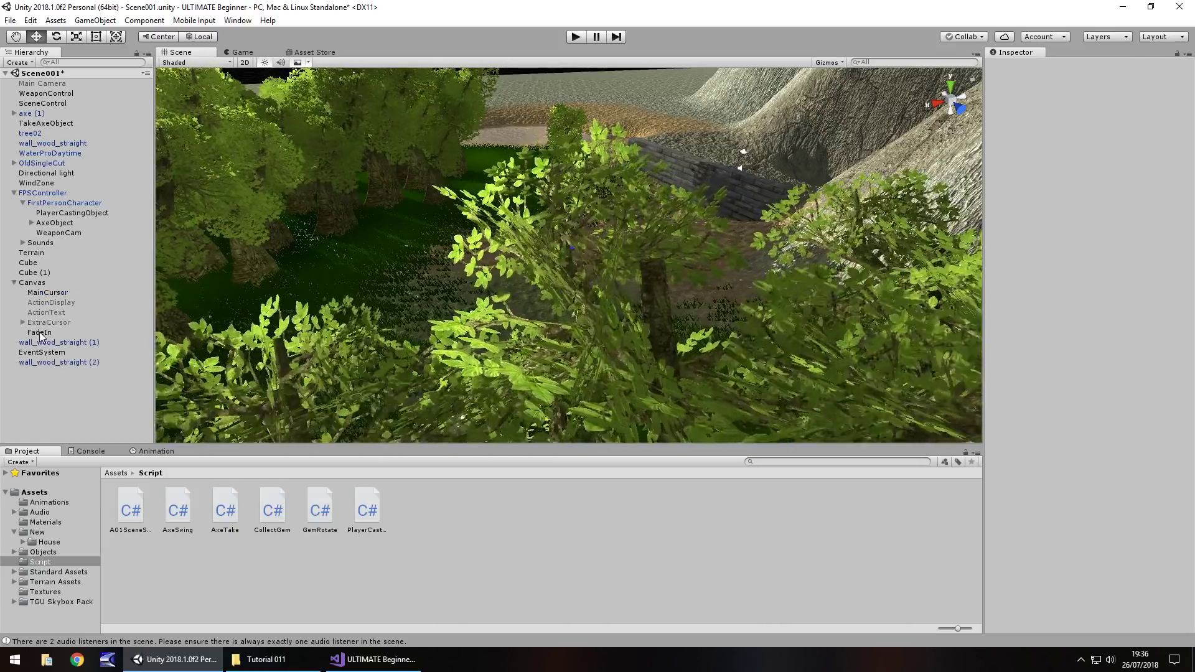
left_click(57, 502)
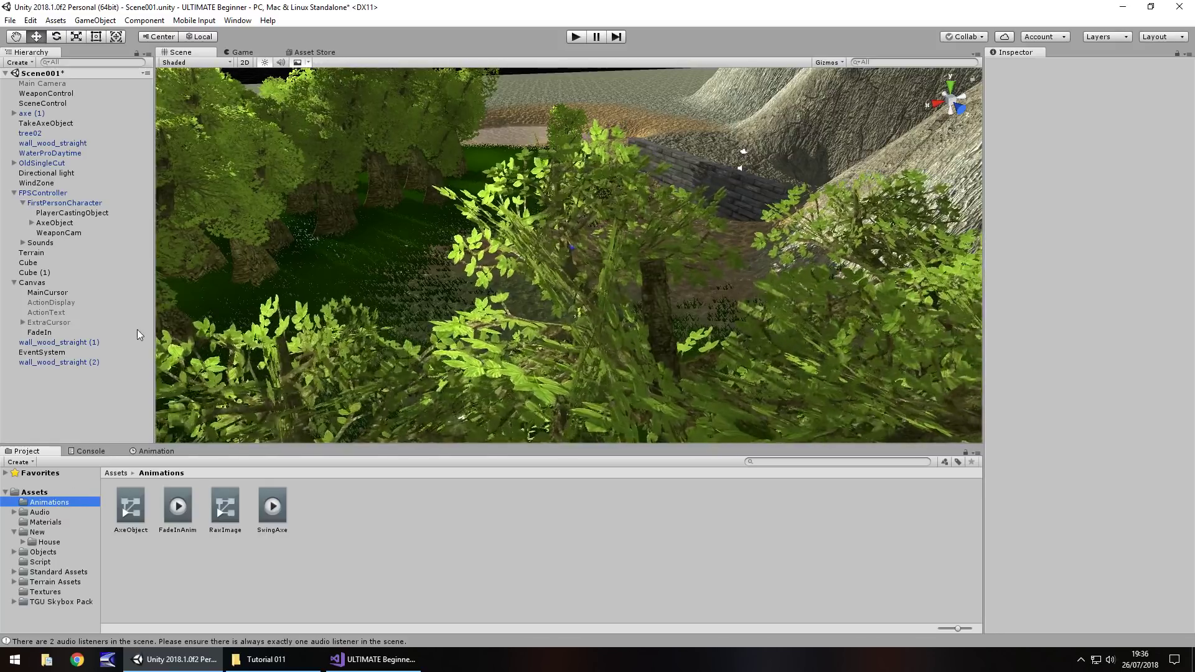
left_click(41, 334)
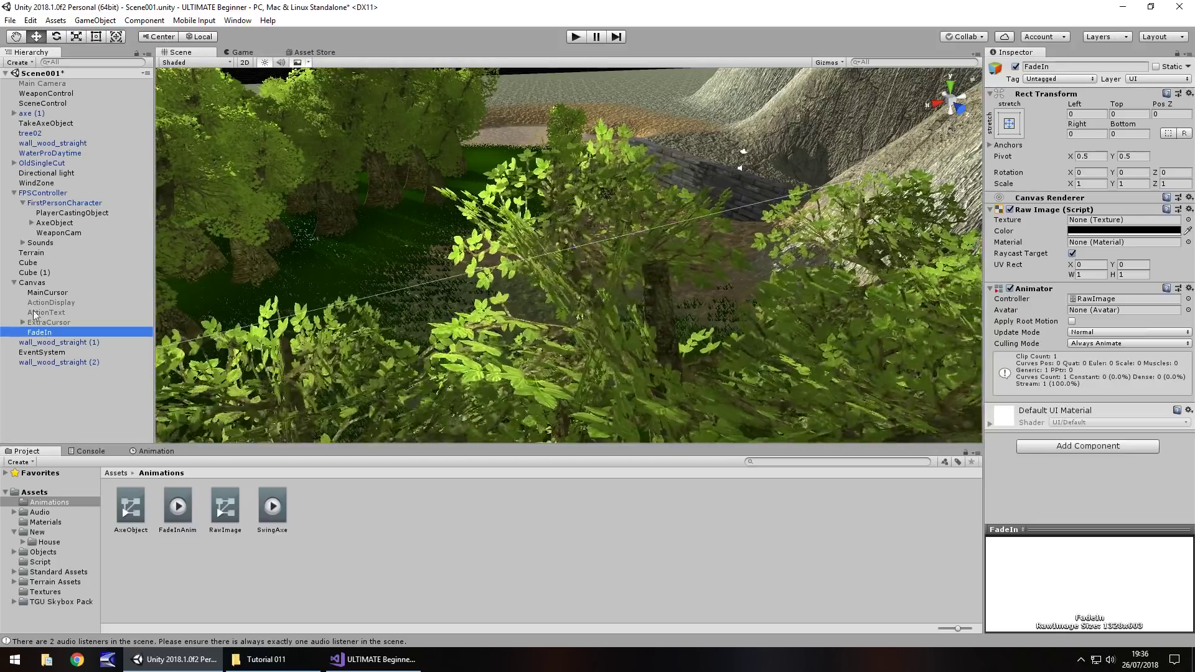
left_click(95, 20)
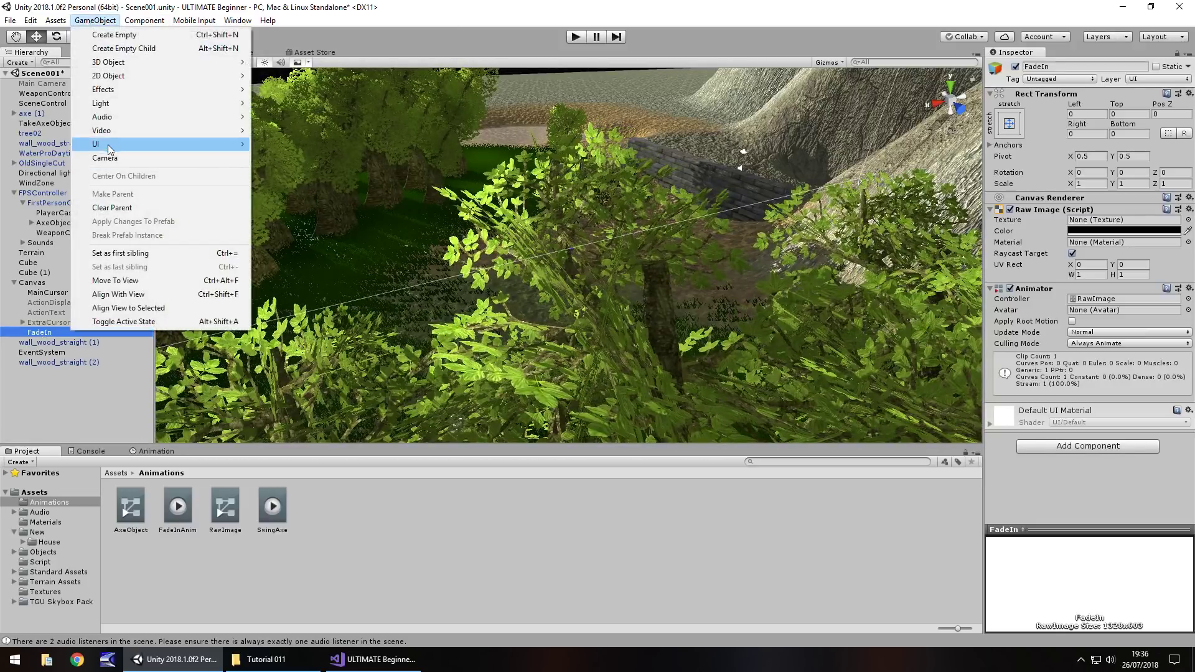
mouse_move(107, 143)
left_click(280, 172)
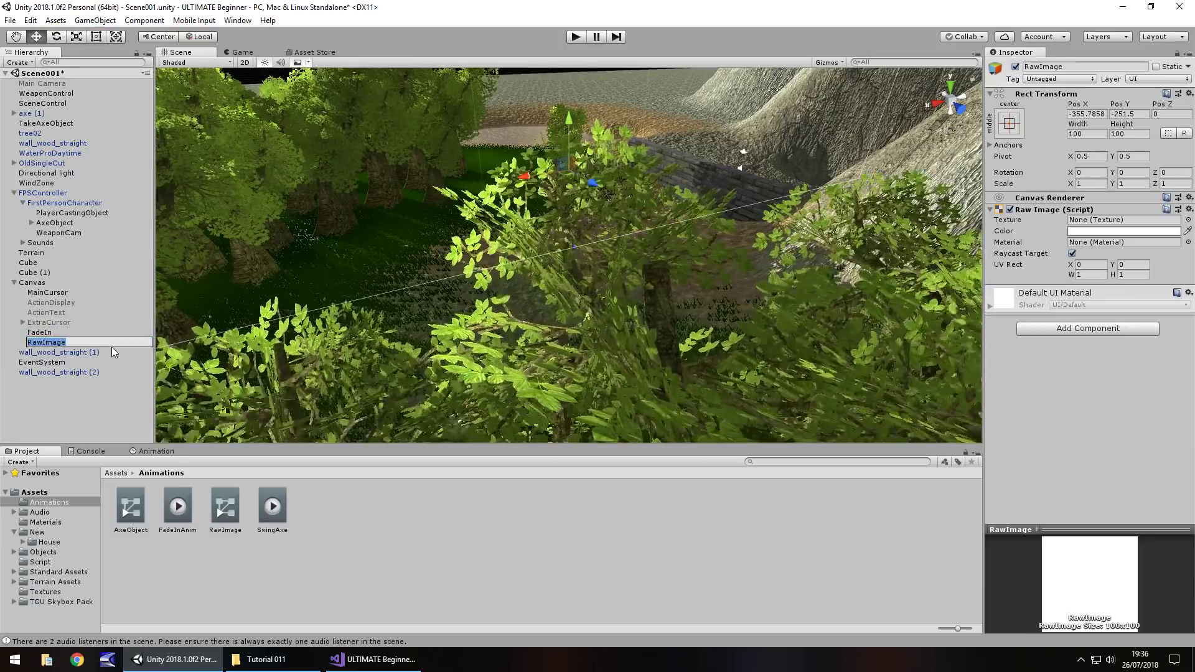
type("FadeOut")
key("Return")
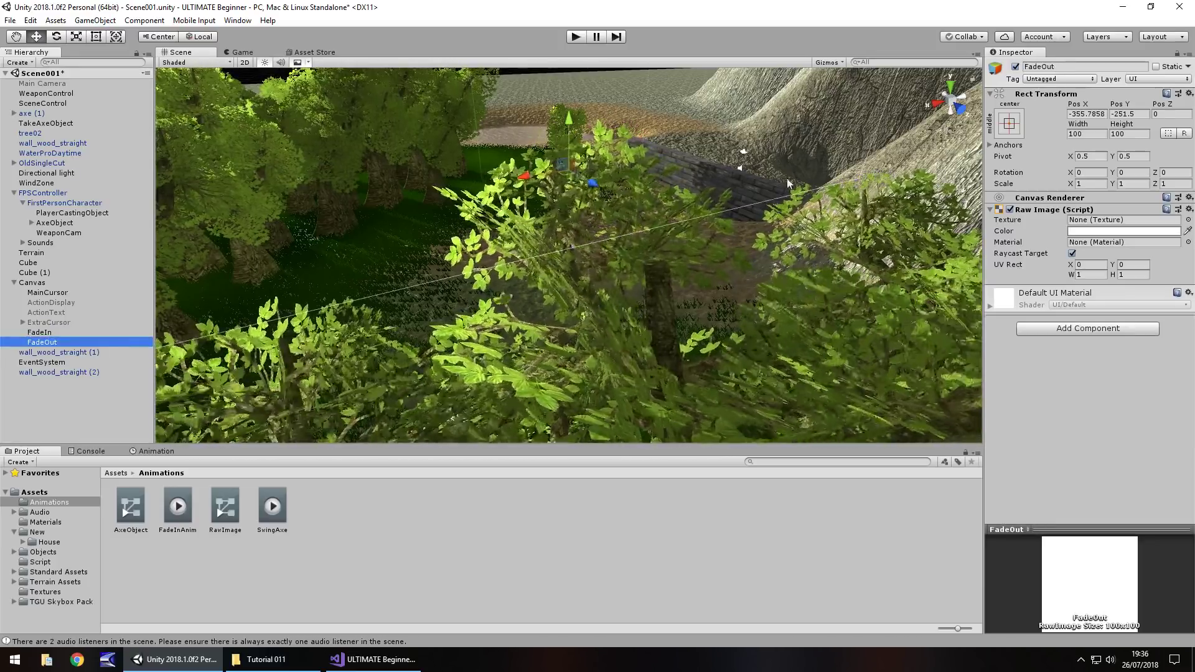
Set the FadeOut raw image's colour to black
left_click(1123, 230)
left_click_drag(156, 125, 255, 188)
left_click(240, 28)
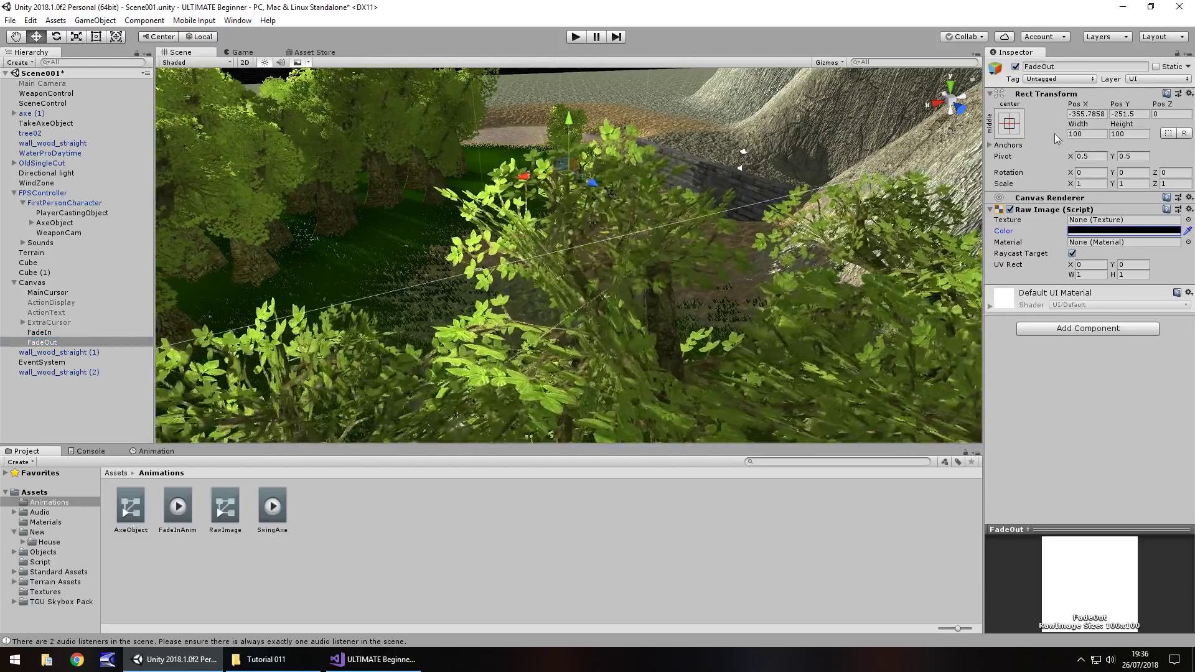
Stretch FadeOut's anchors in both directions and set its left, top, right and bottom offsets to 0
left_click(1008, 122)
left_click(1148, 379)
left_click(1086, 113)
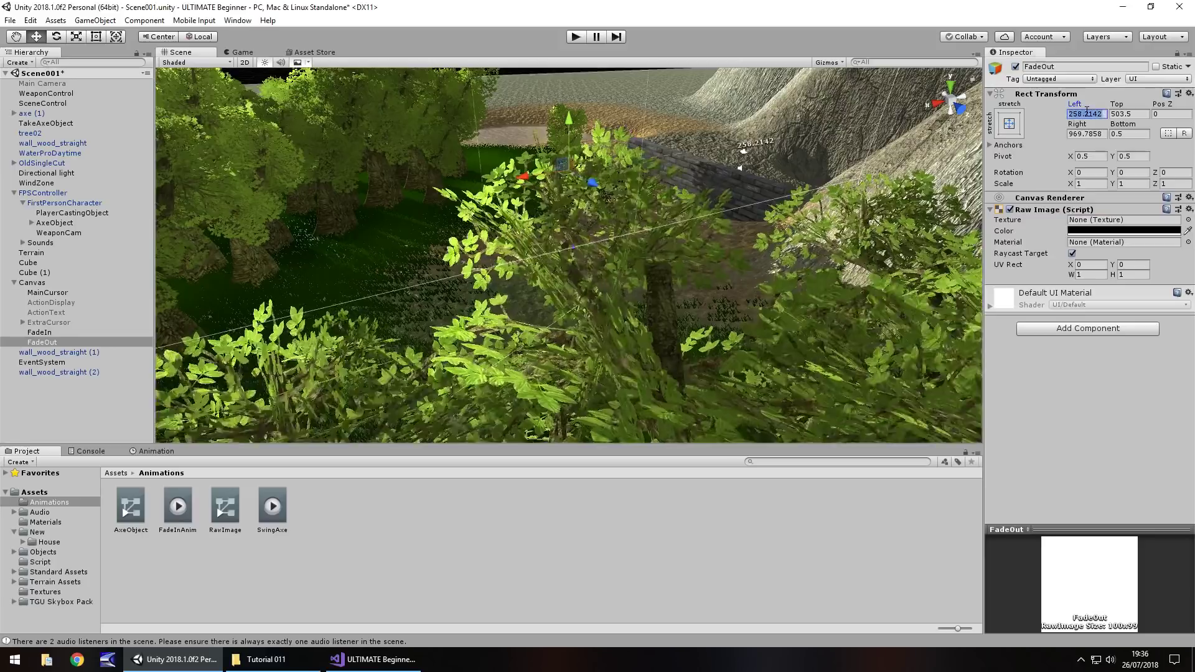
type("0")
left_click(1128, 114)
type("0")
left_click(1095, 132)
type("0")
key("Tab")
type("0")
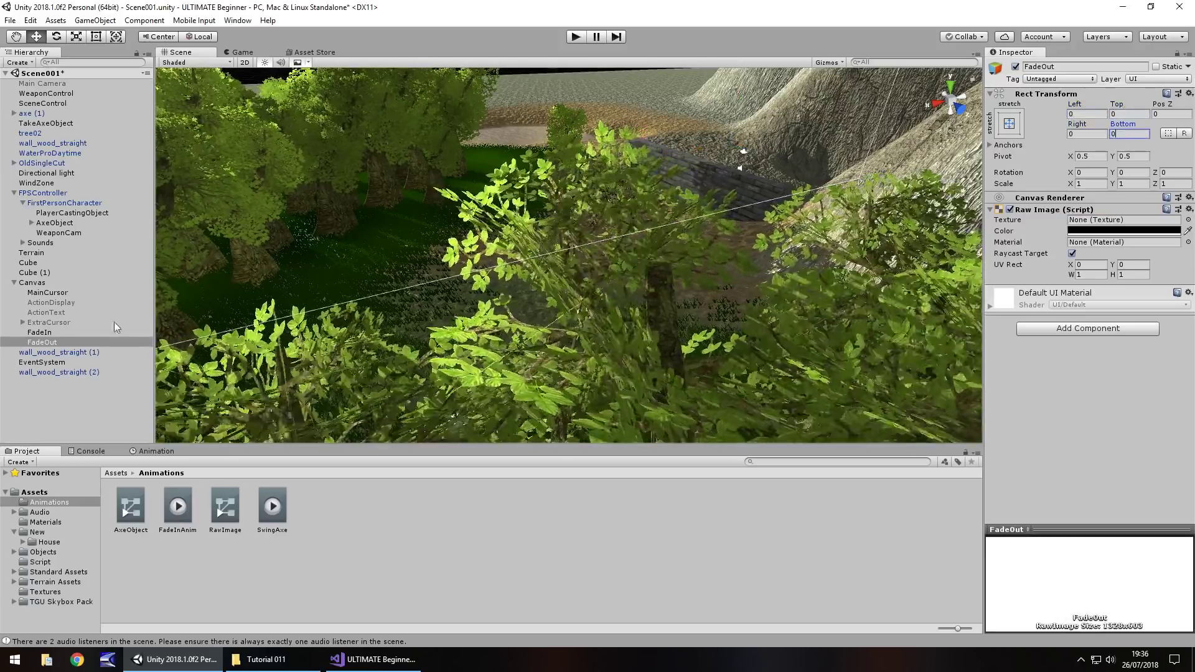
Frame FadeOut in the scene and set its colour's alpha to 0
double_click(56, 343)
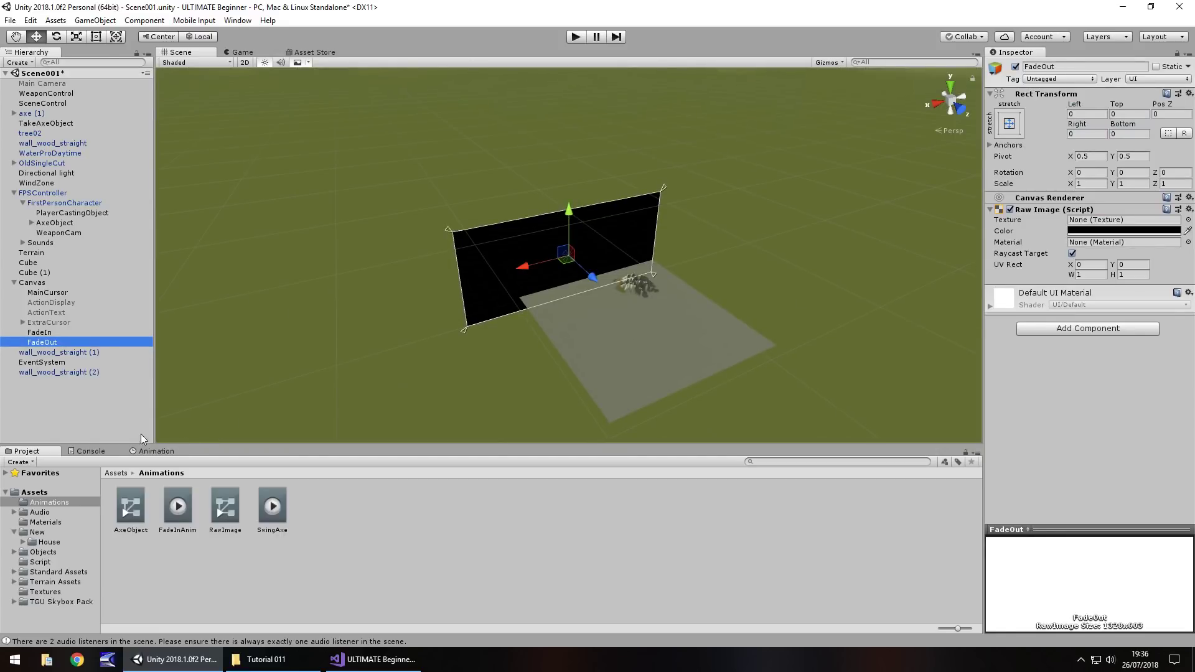
left_click(1114, 230)
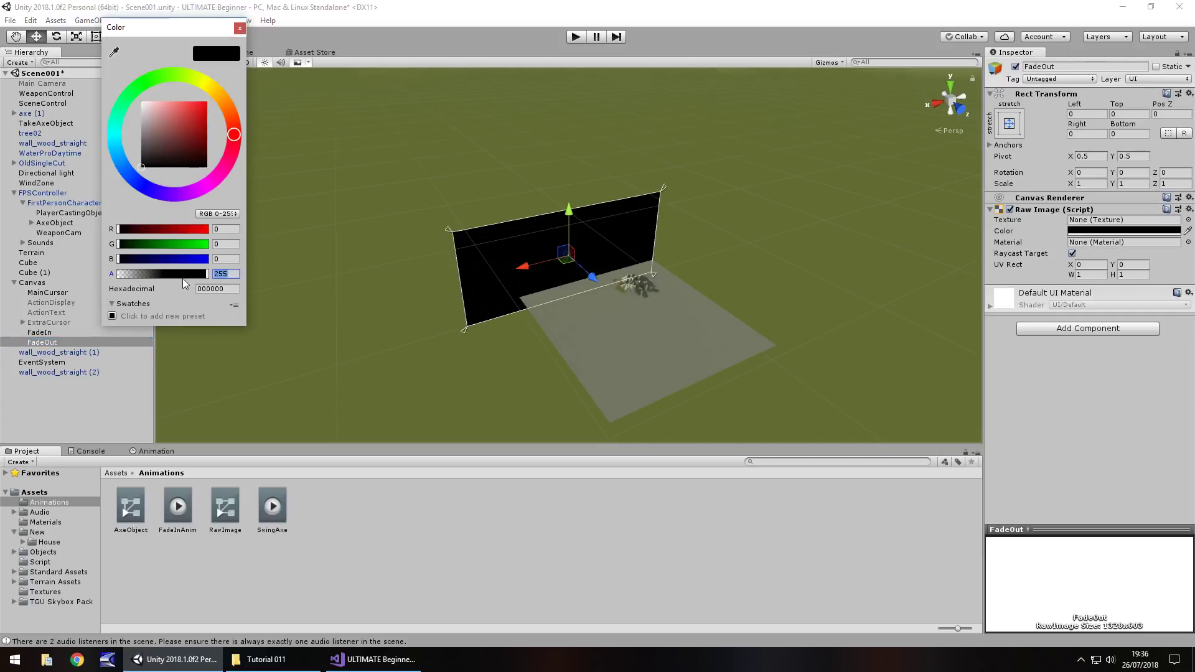
type("0")
left_click(240, 28)
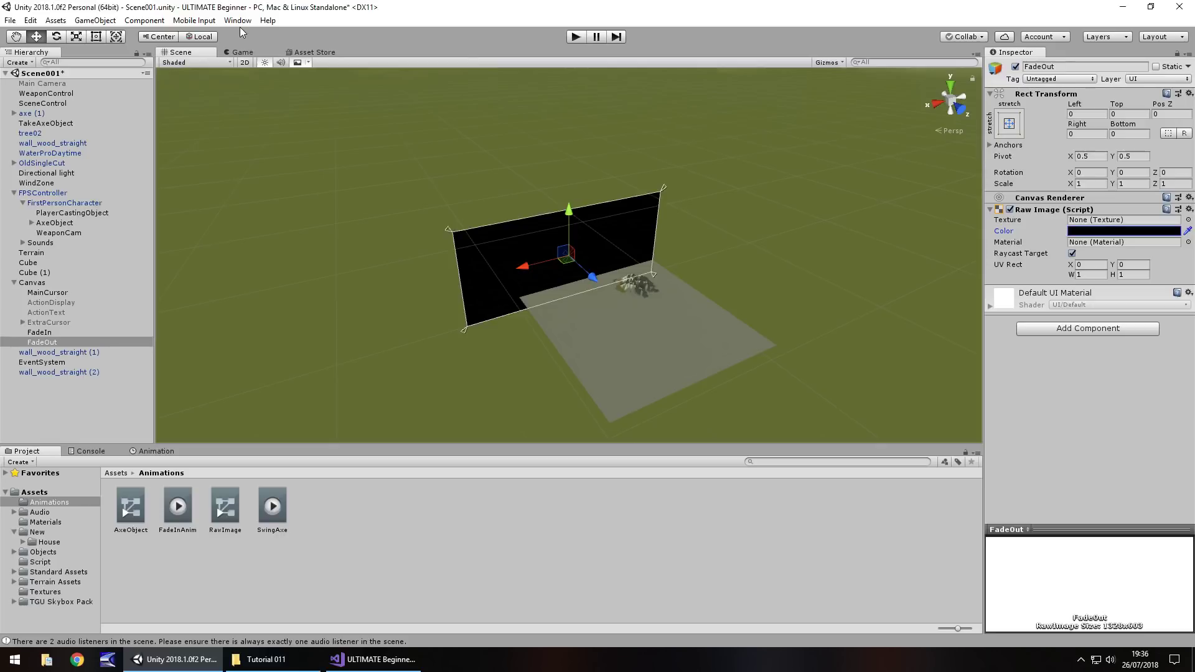
Create an animation clip for FadeOut named FadeOutAnim in the Animations folder
left_click(156, 451)
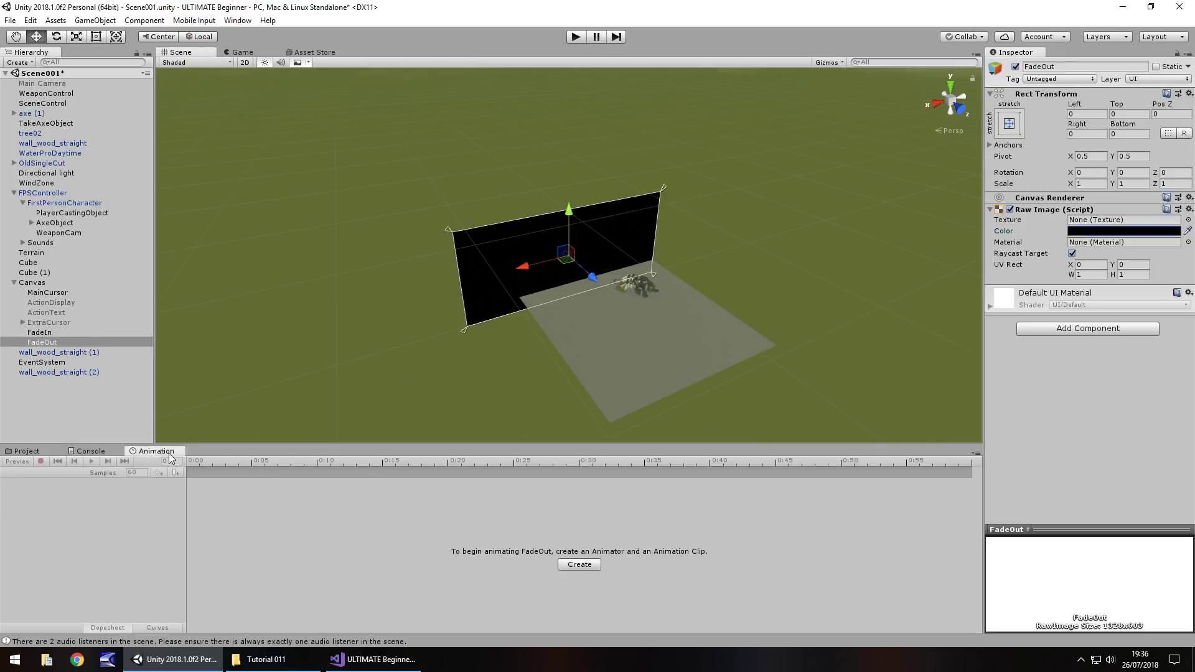
left_click(577, 564)
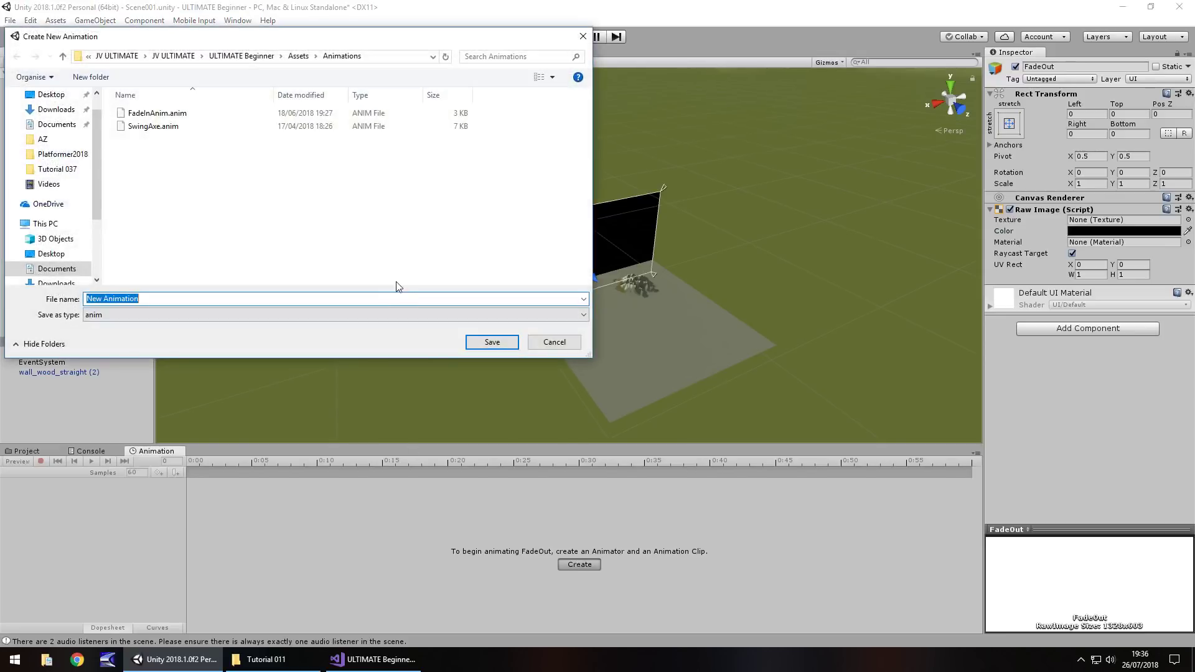
type("FadeOutAnim")
key("Return")
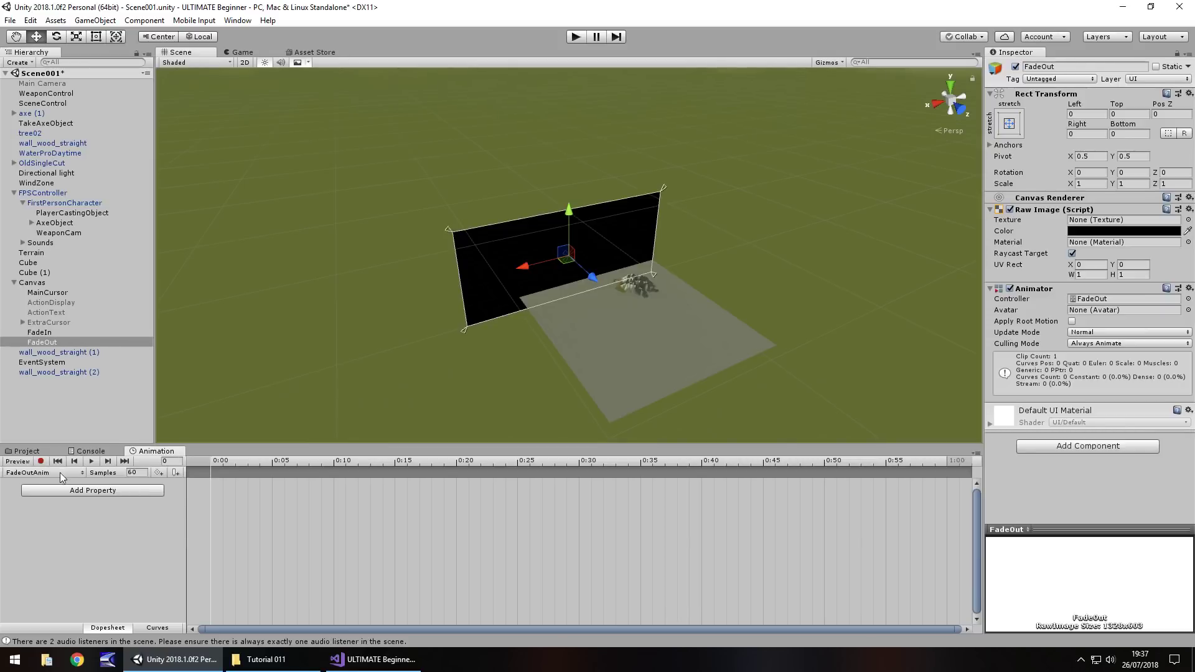
Turn on keyframe recording and key FadeOut's colour alpha at 0 at time 0:00 in FadeOutAnim
left_click(40, 461)
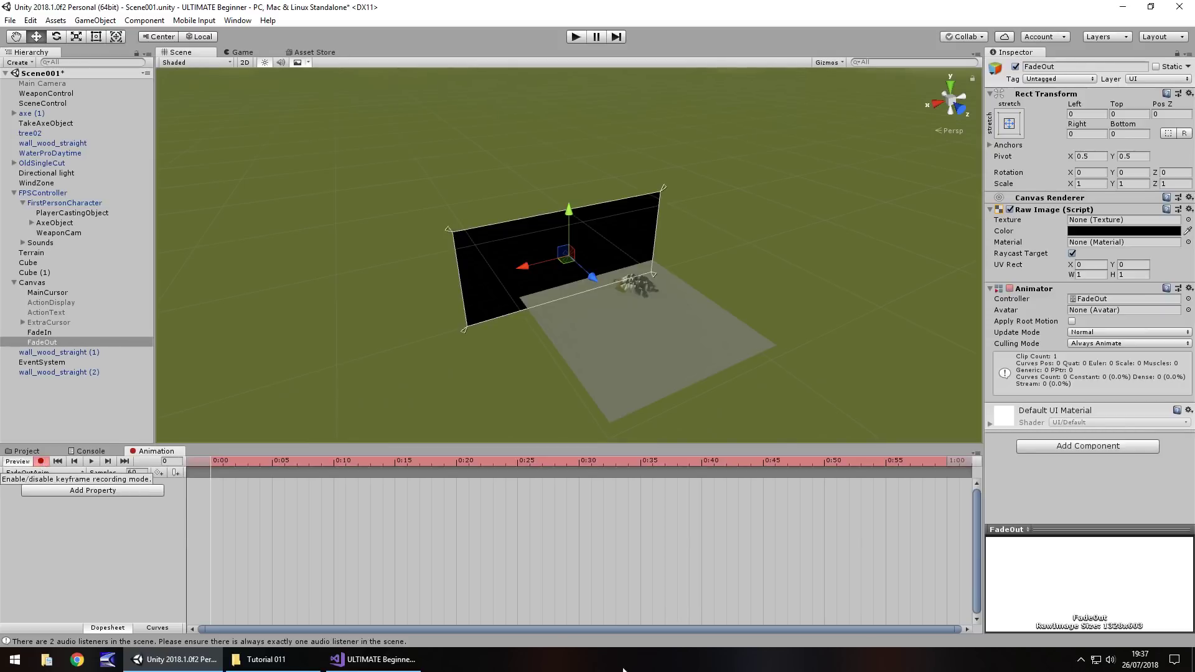
left_click(1106, 231)
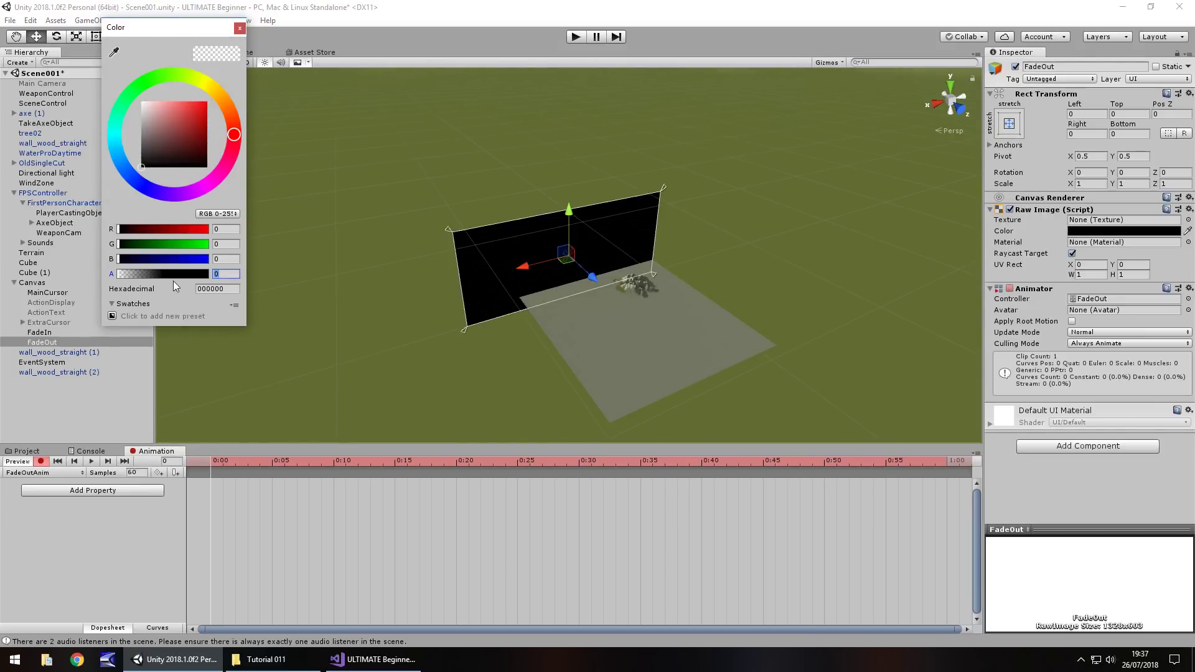
type("255")
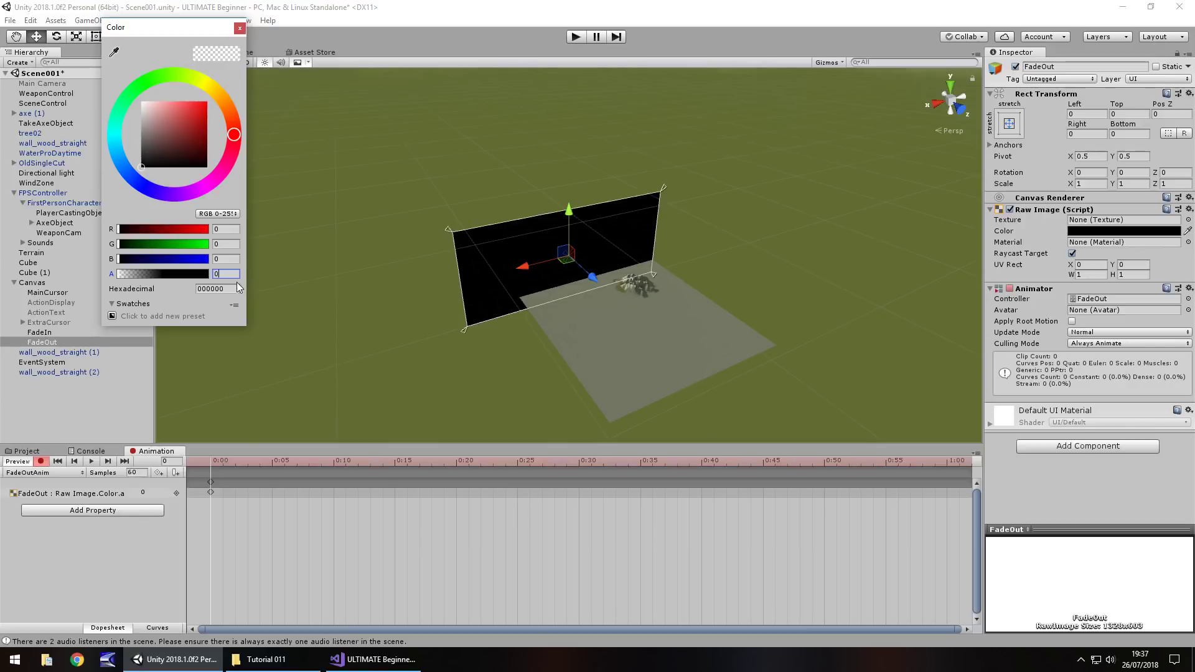
Key FadeOut's colour alpha at 255 at frame 60 in FadeOutAnim and stop keyframe recording
left_click(239, 28)
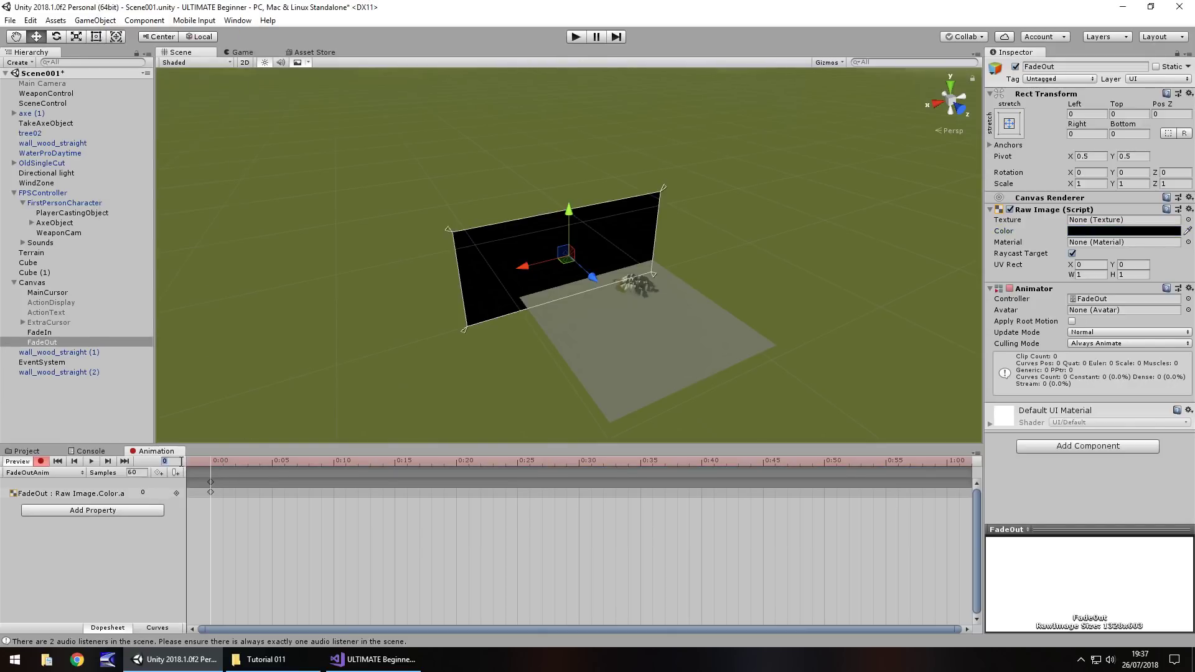
left_click(1124, 230)
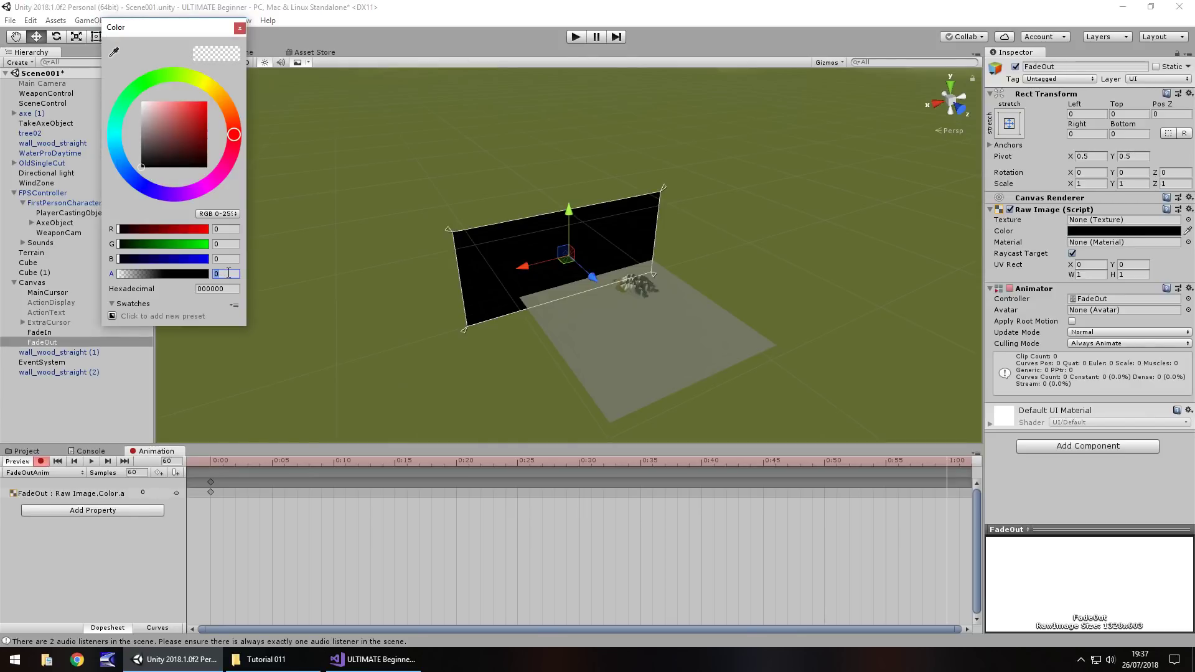
type("255")
left_click(238, 29)
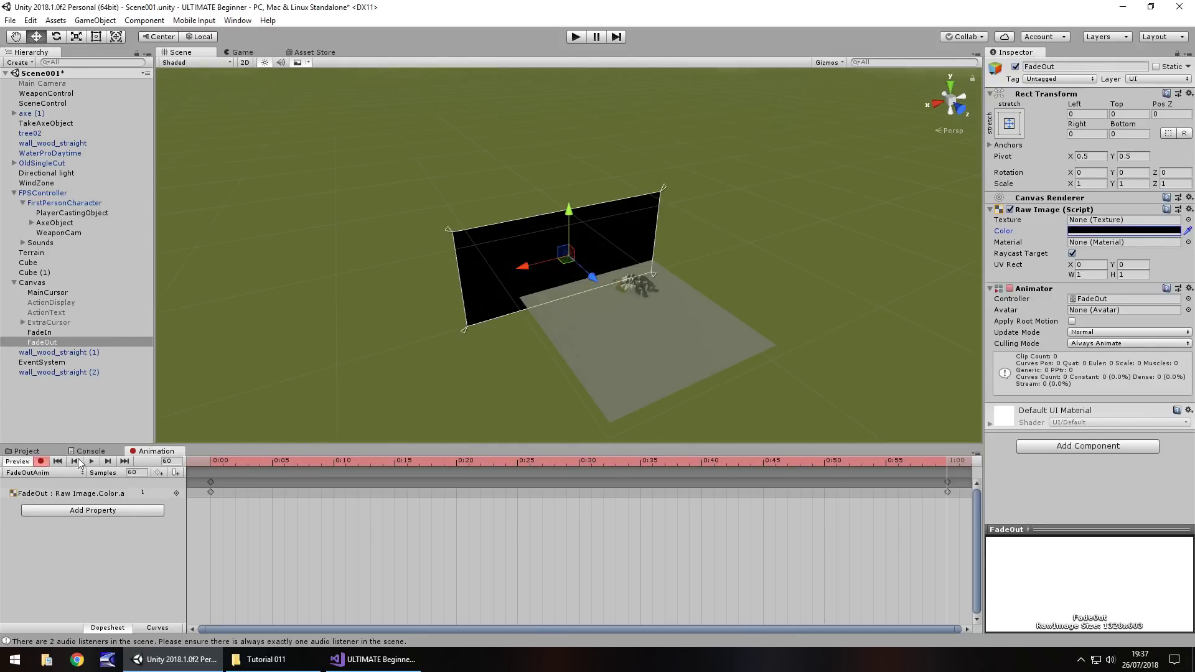
left_click(41, 461)
Mark the FadeOutAnim clip as Legacy through the Debug inspector mode, return to Normal mode and set its wrap mode to Once
left_click(27, 451)
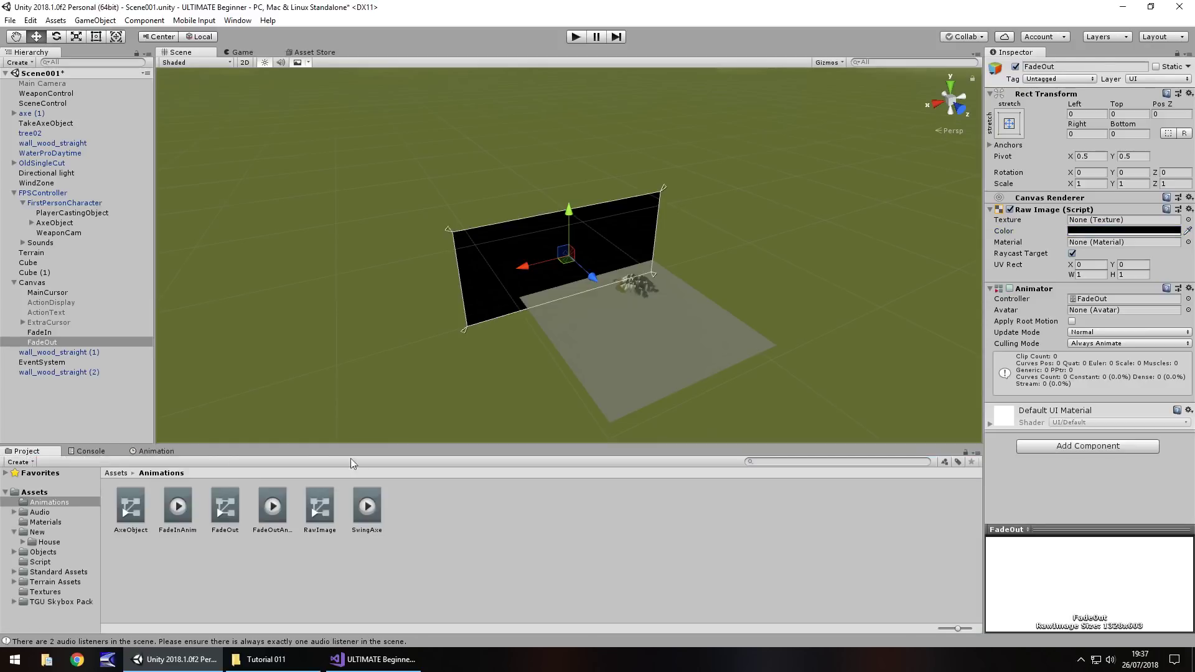
left_click(270, 510)
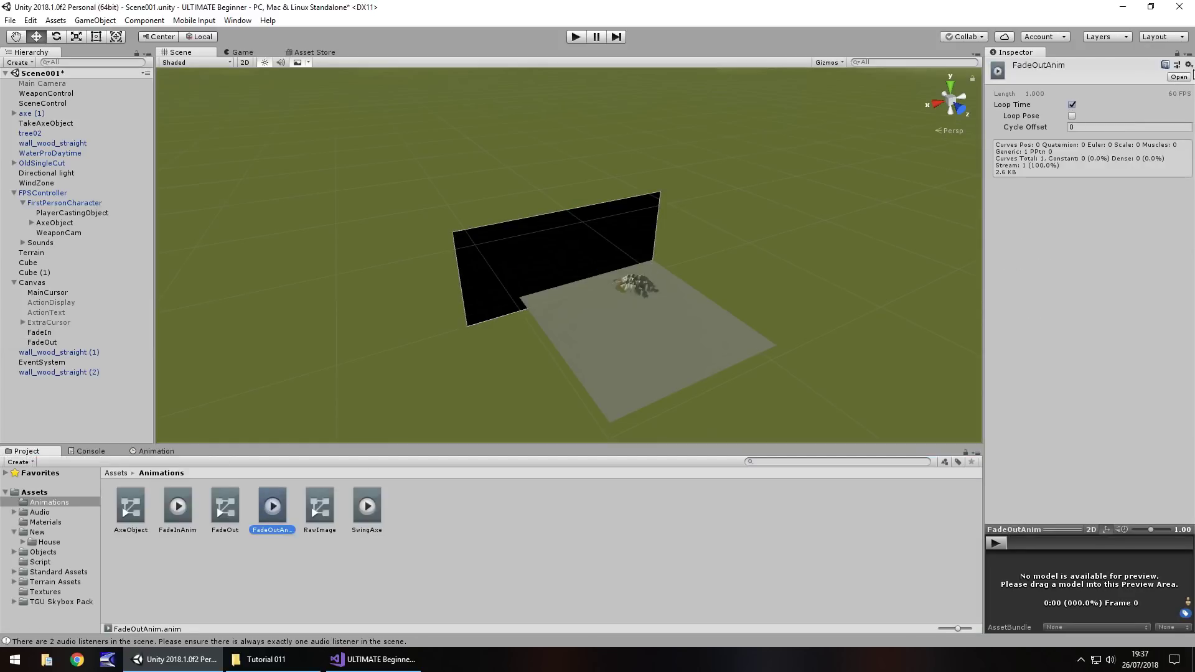
left_click(1190, 69)
left_click(1142, 84)
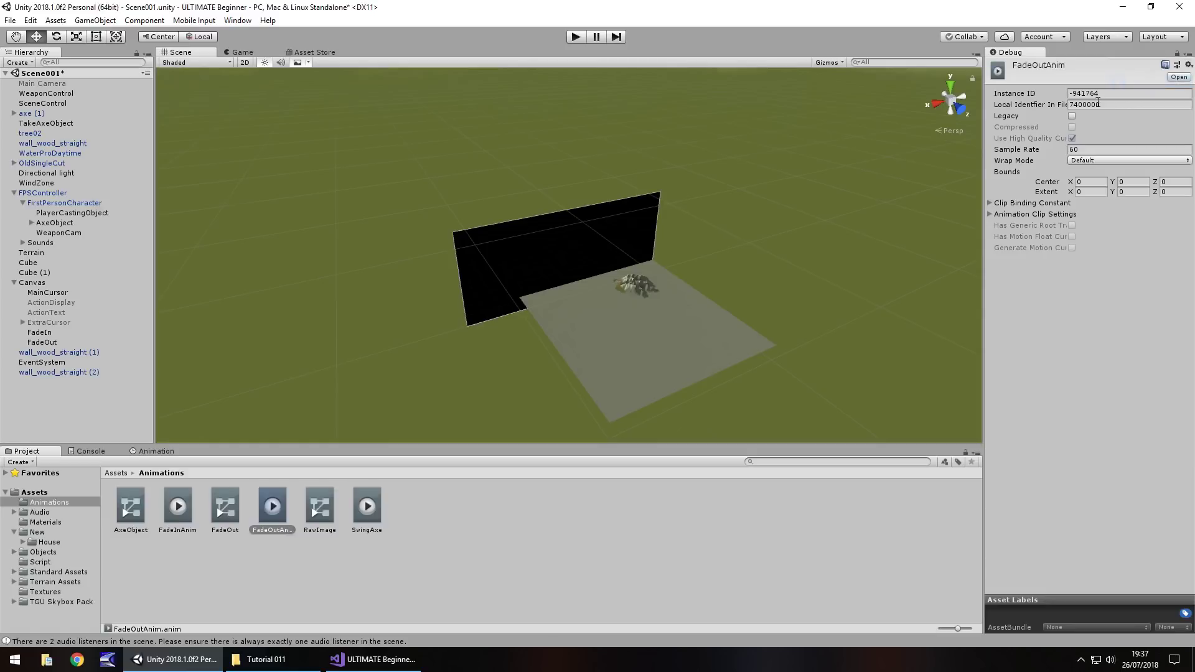
left_click(1189, 63)
left_click(1142, 69)
left_click(1090, 105)
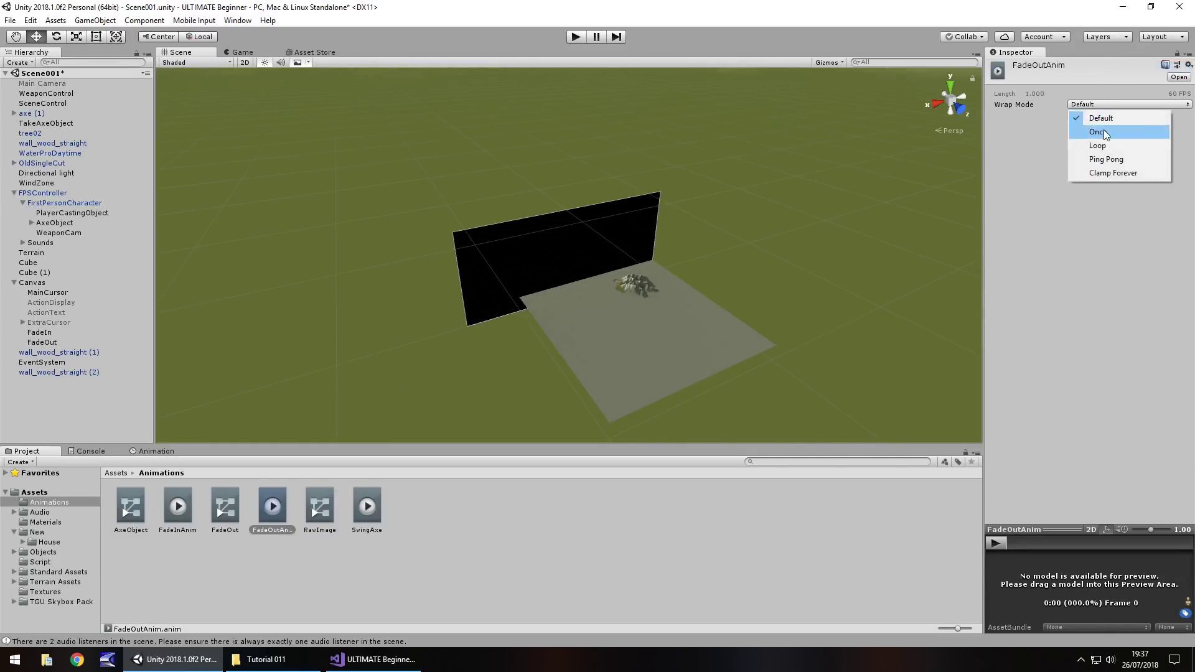
left_click(1103, 132)
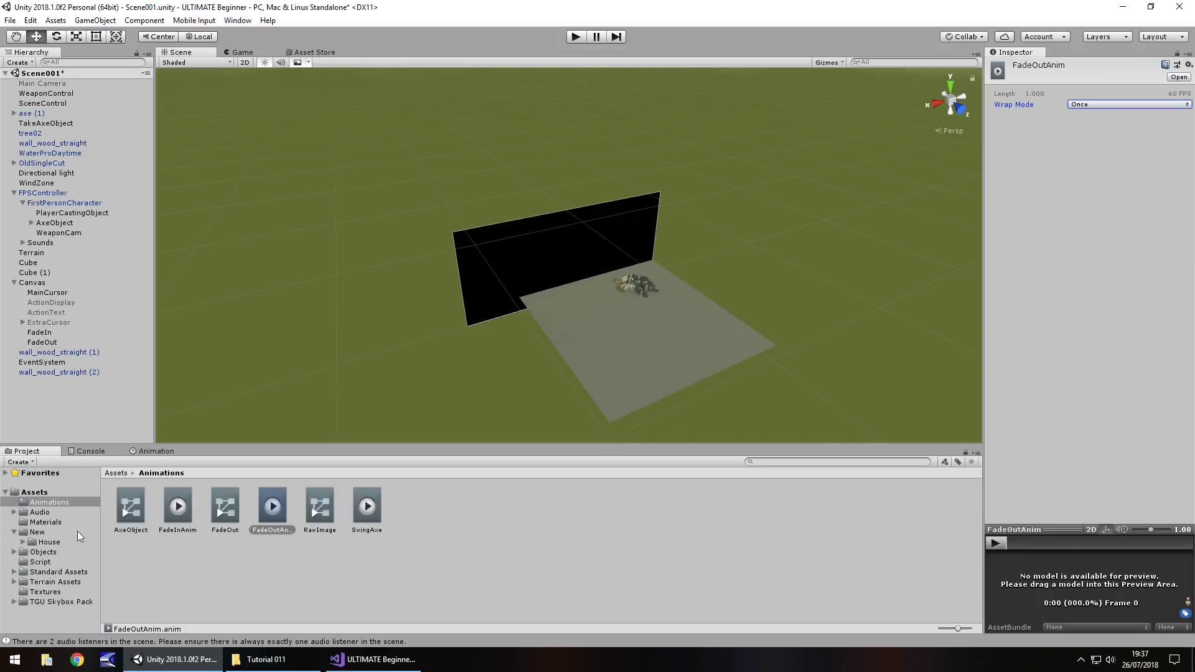
Replace FadeOut's Animator component with an Animation component that uses the FadeOutAnim clip
left_click(42, 343)
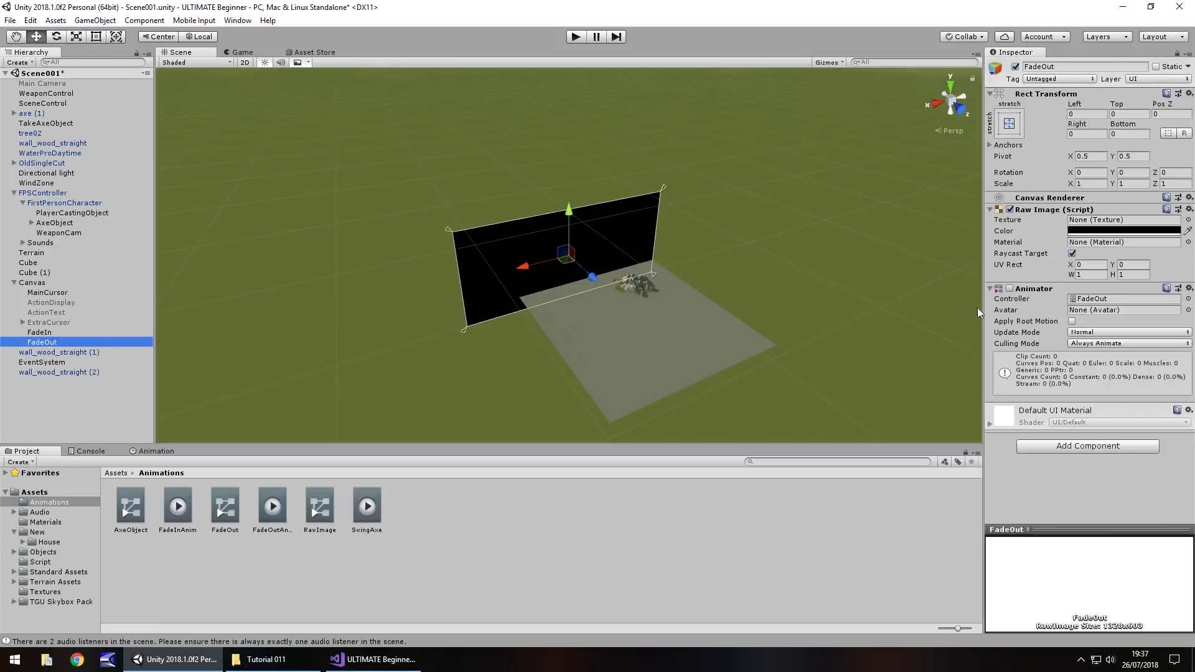
right_click(1037, 294)
left_click(1061, 318)
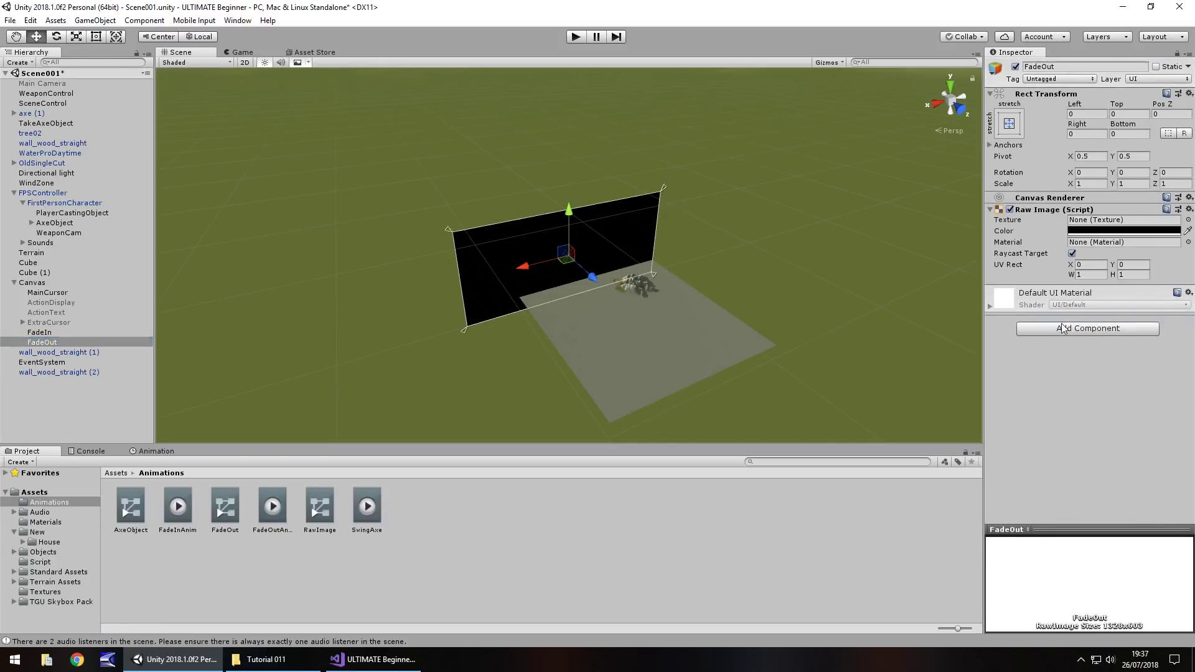
left_click(1071, 333)
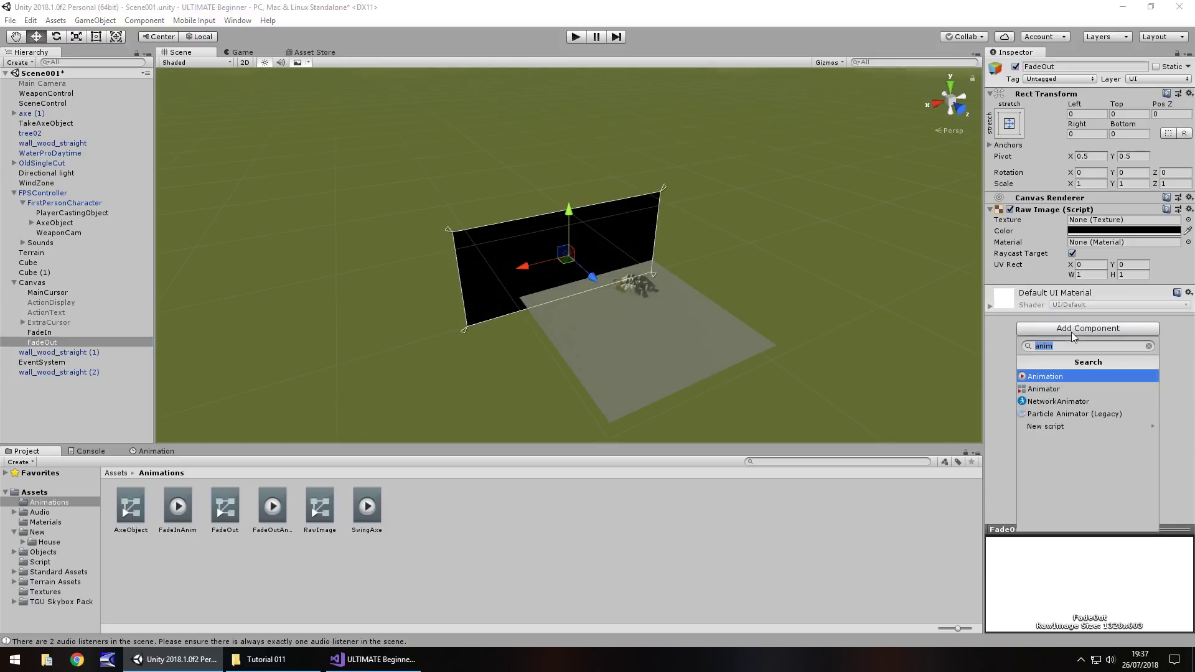
left_click(1056, 377)
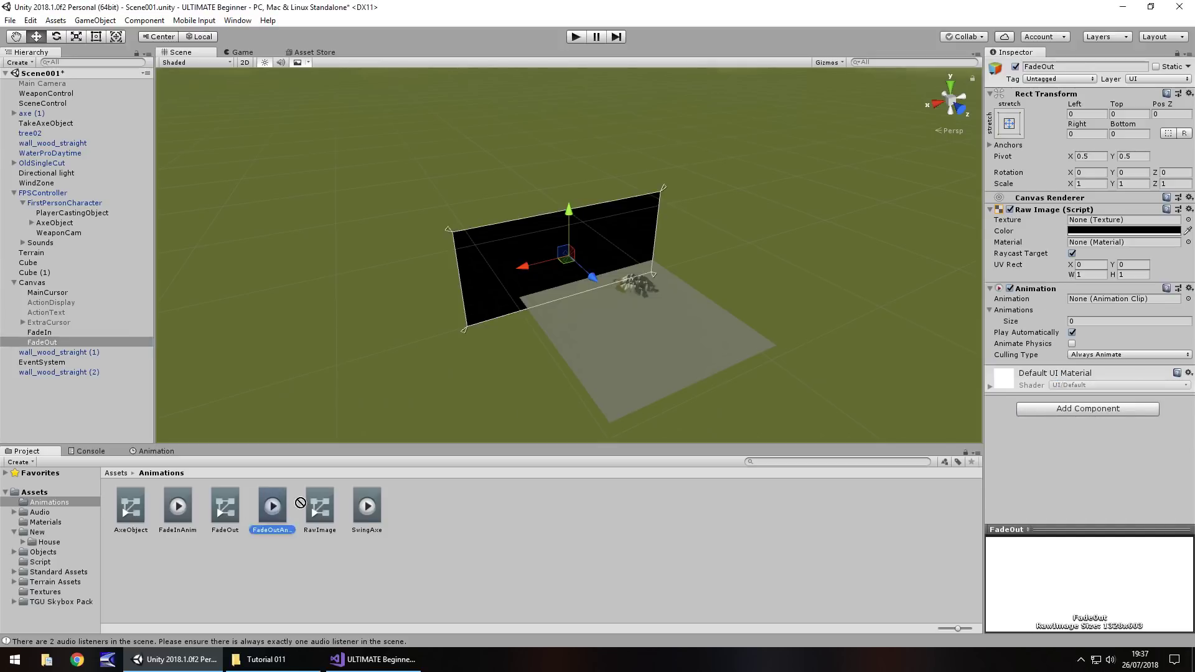
left_click_drag(409, 459, 1109, 301)
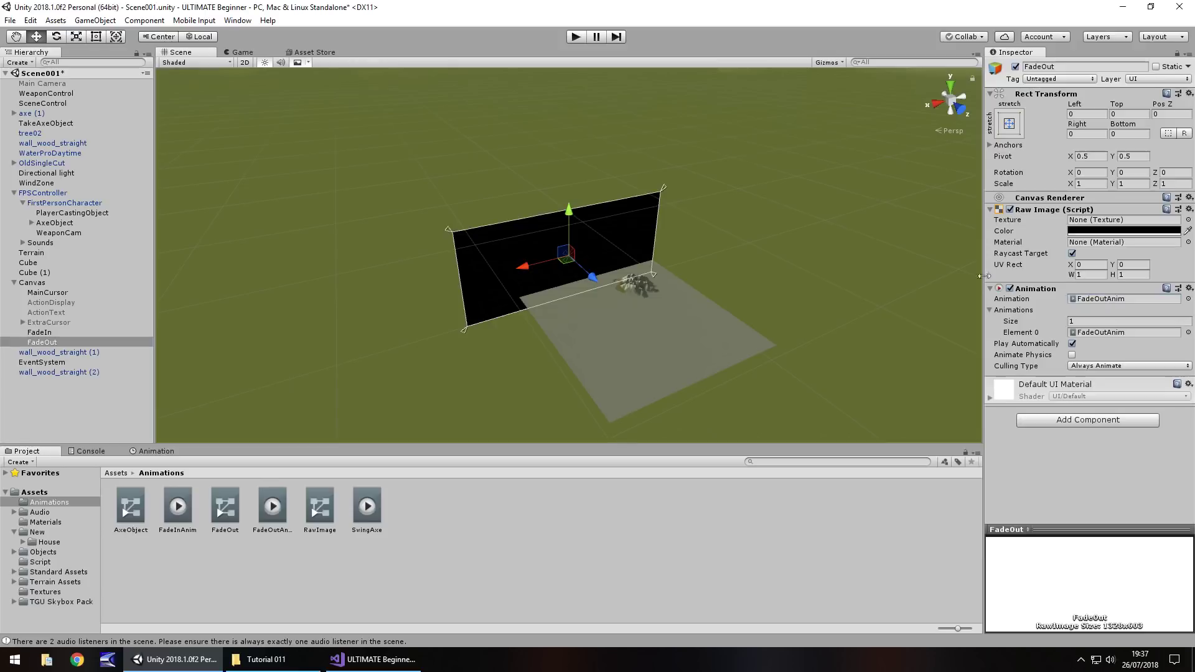
Deactivate FadeIn while keeping FadeOut active, and play-test the scene to check the fade-out
left_click(1016, 66)
left_click(42, 342)
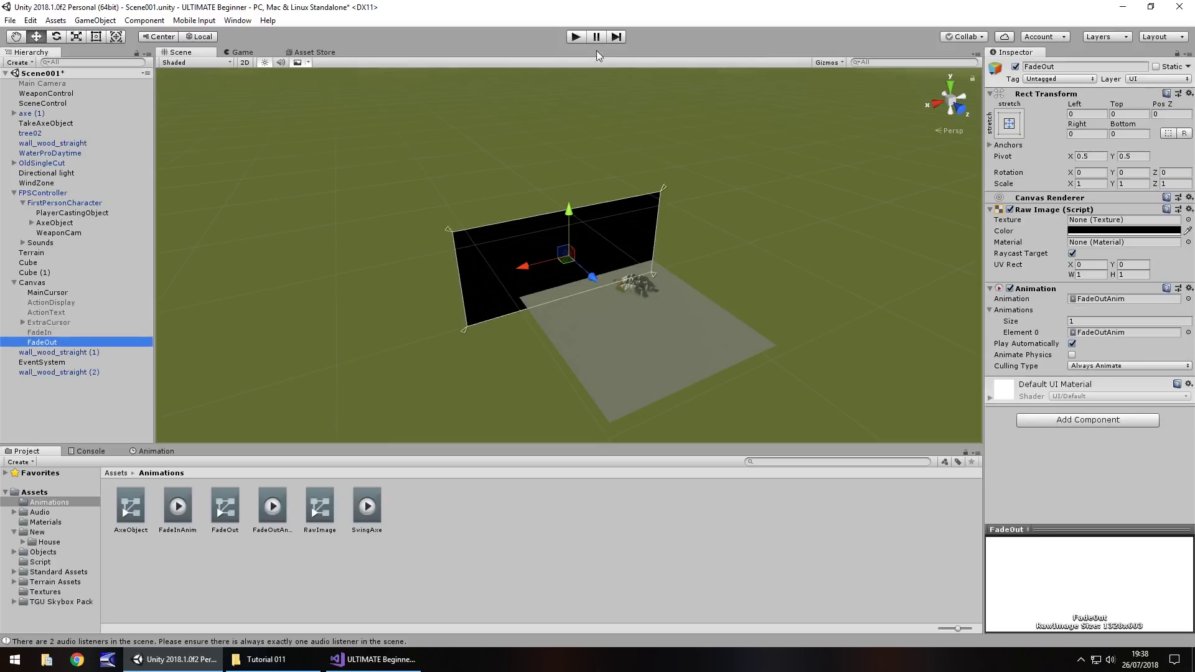
left_click(577, 38)
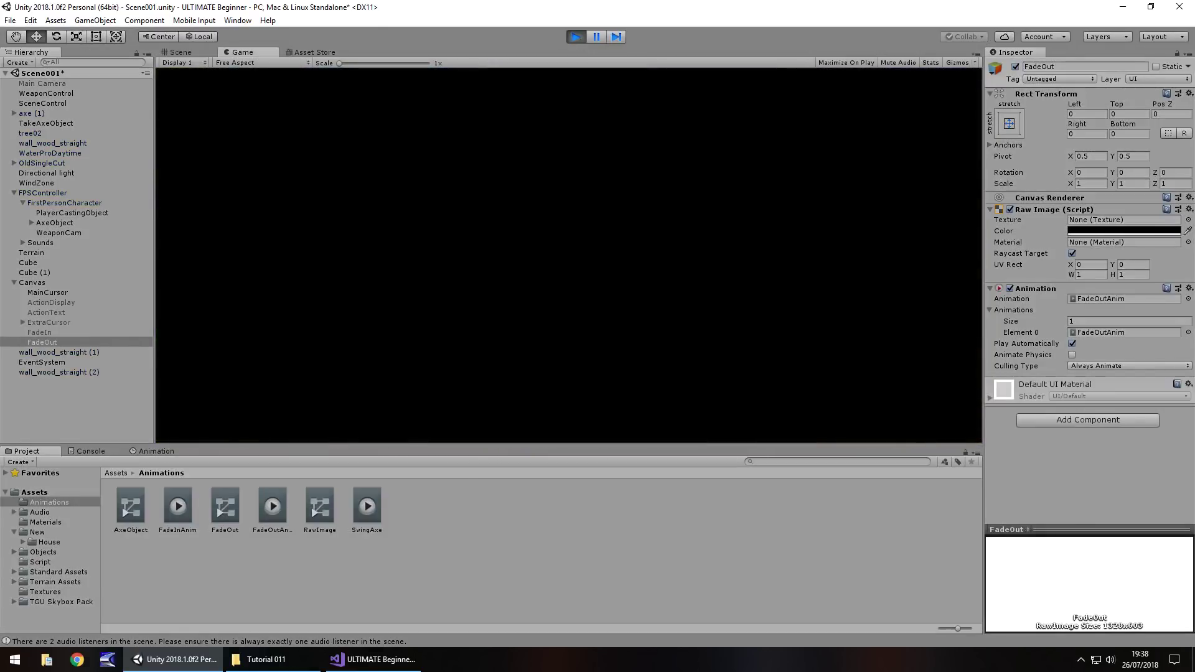
key("ctrl+p")
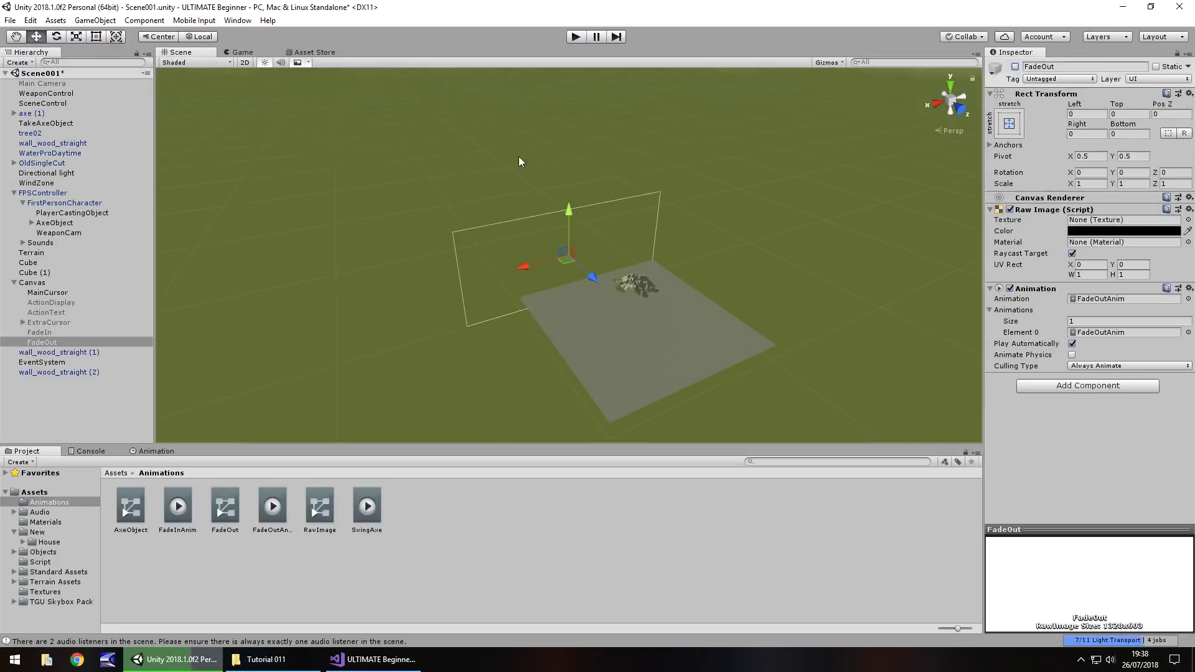
Deactivate FadeOut and reactivate FadeIn under the Canvas
left_click(44, 332)
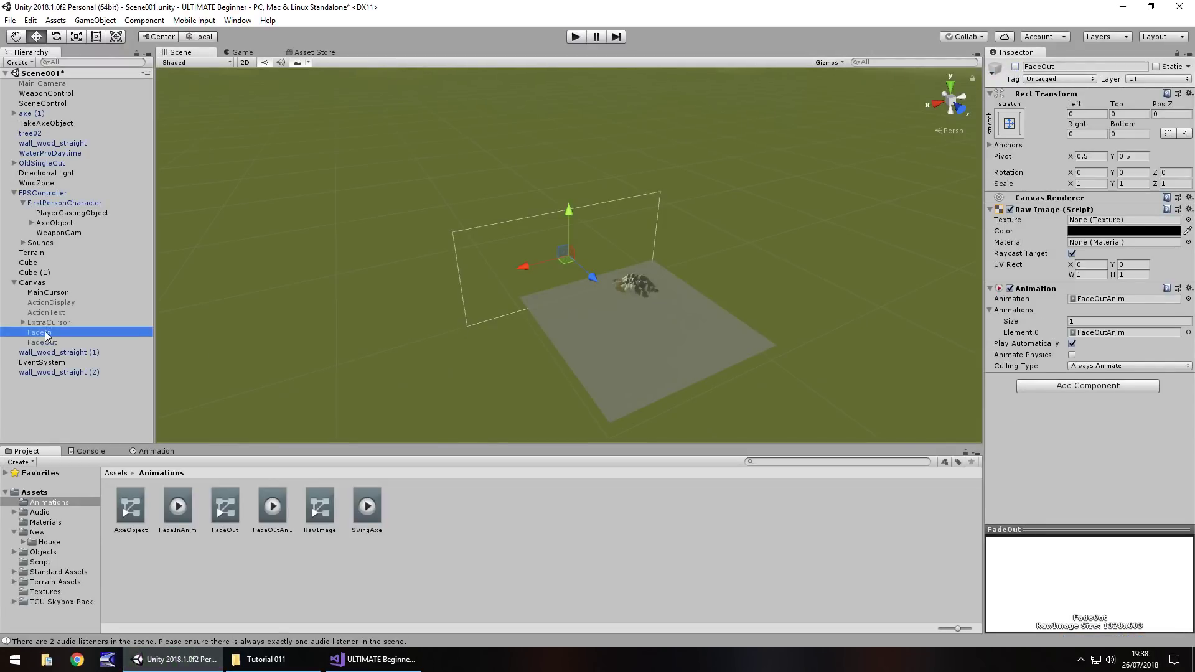
left_click(1015, 67)
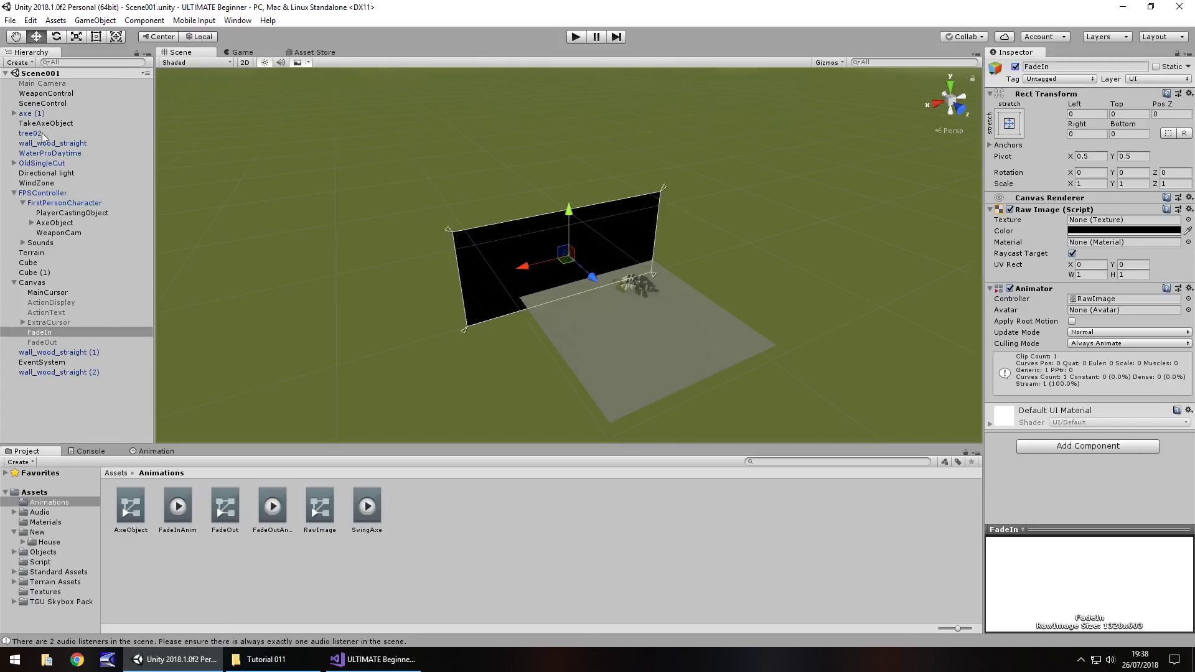
Frame axe (1) in the scene and import the Shrub001 texture from the Tutorial 011 folder into the Textures folder
double_click(34, 114)
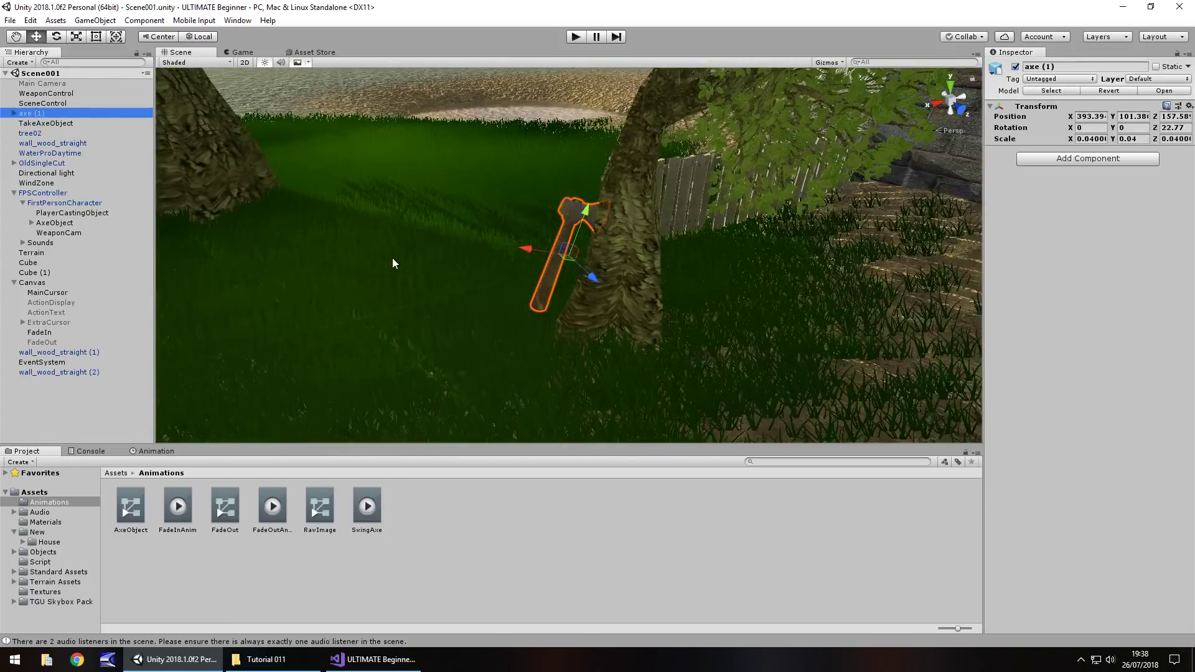
scroll(393, 242, "down", 5)
middle_click_drag(410, 265, 440, 216)
scroll(643, 338, "down", 8)
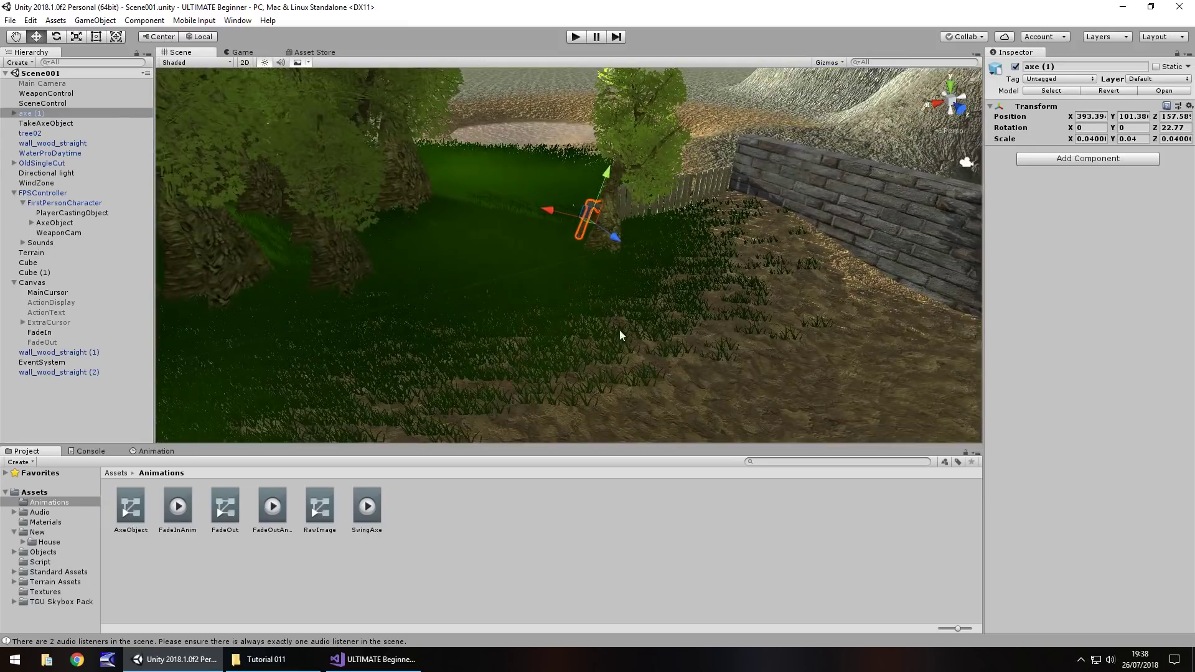
right_click_drag(706, 383, 520, 260)
right_click_drag(420, 266, 484, 354)
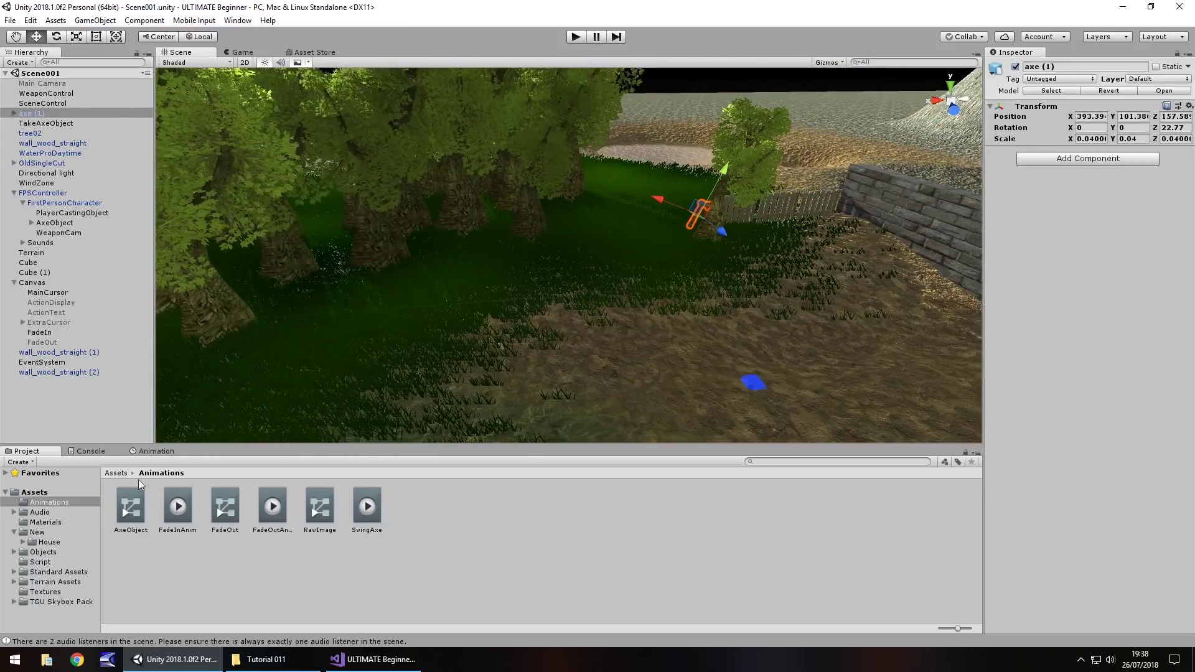
left_click(45, 592)
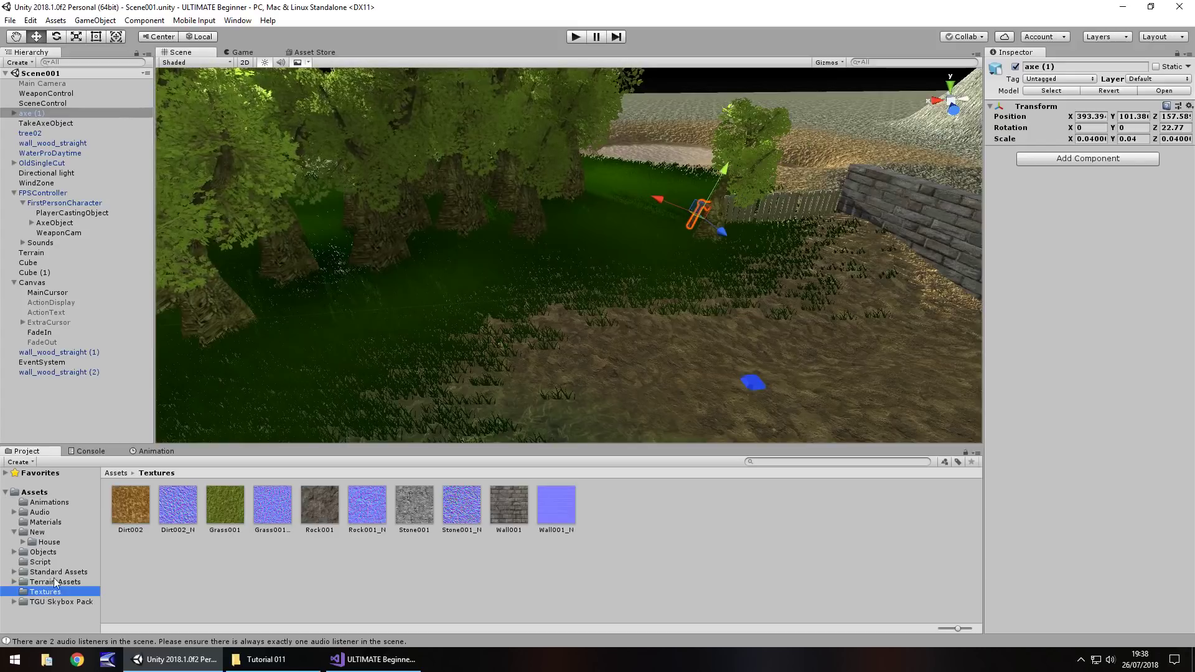
left_click(264, 658)
left_click_drag(208, 105, 595, 528)
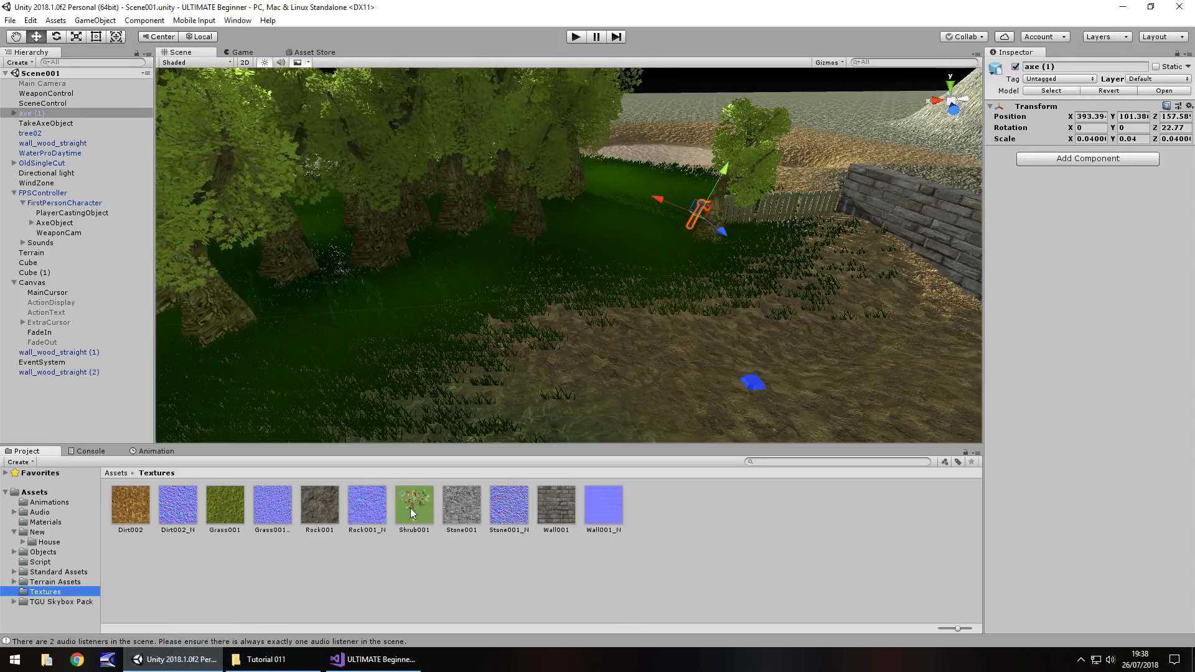
Move Shrub001 from the Textures folder to the Terrain Assets folder
left_click(57, 585)
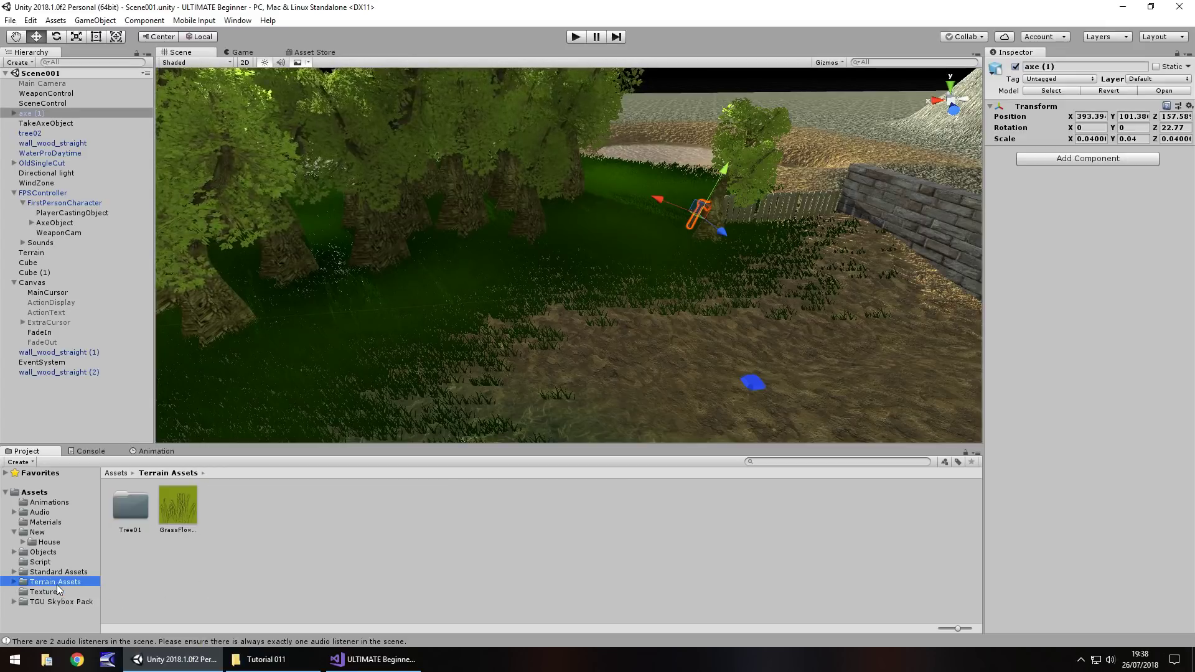
left_click(43, 592)
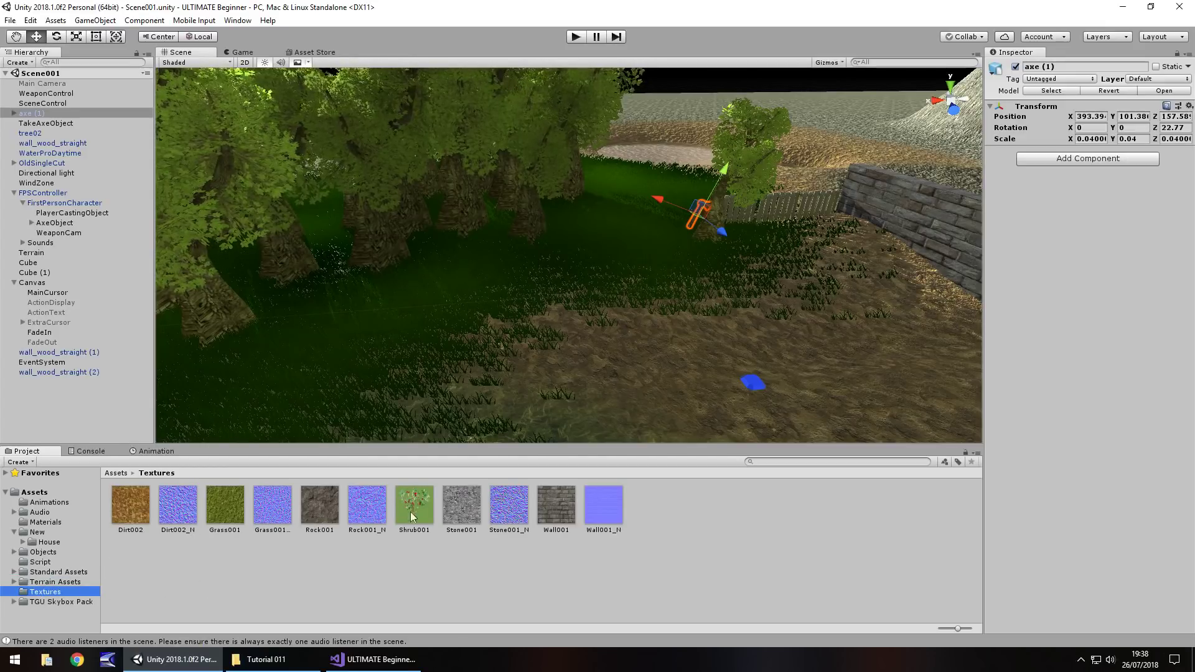
left_click_drag(418, 525, 188, 571)
left_click_drag(39, 587, 41, 585)
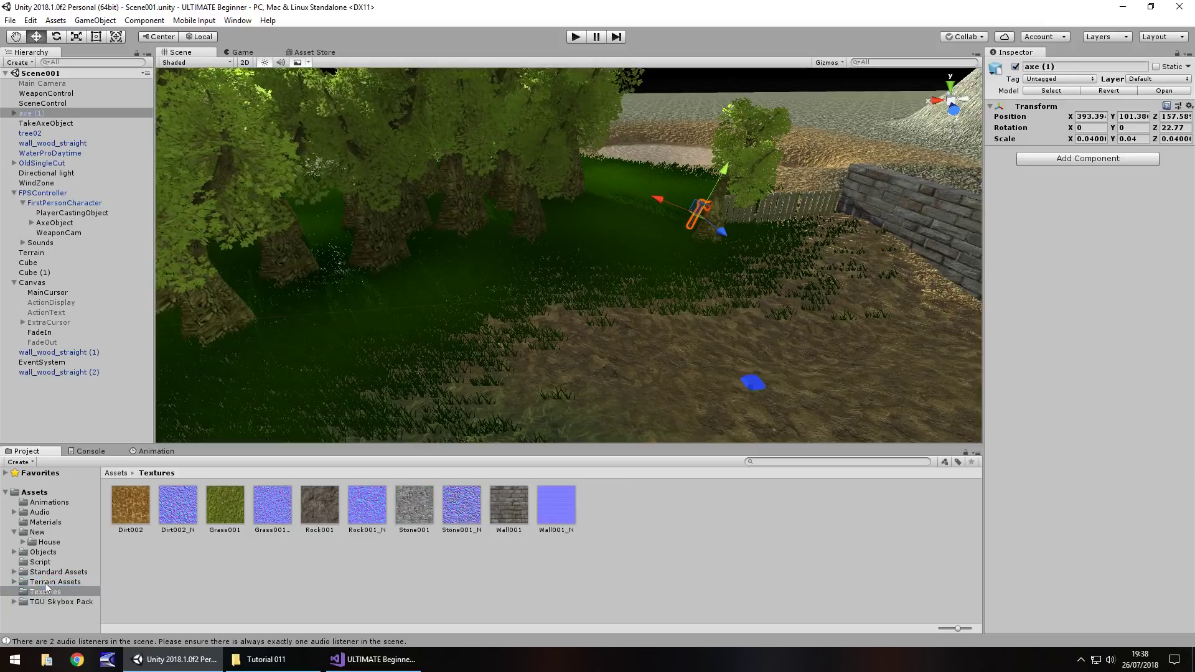
left_click(53, 582)
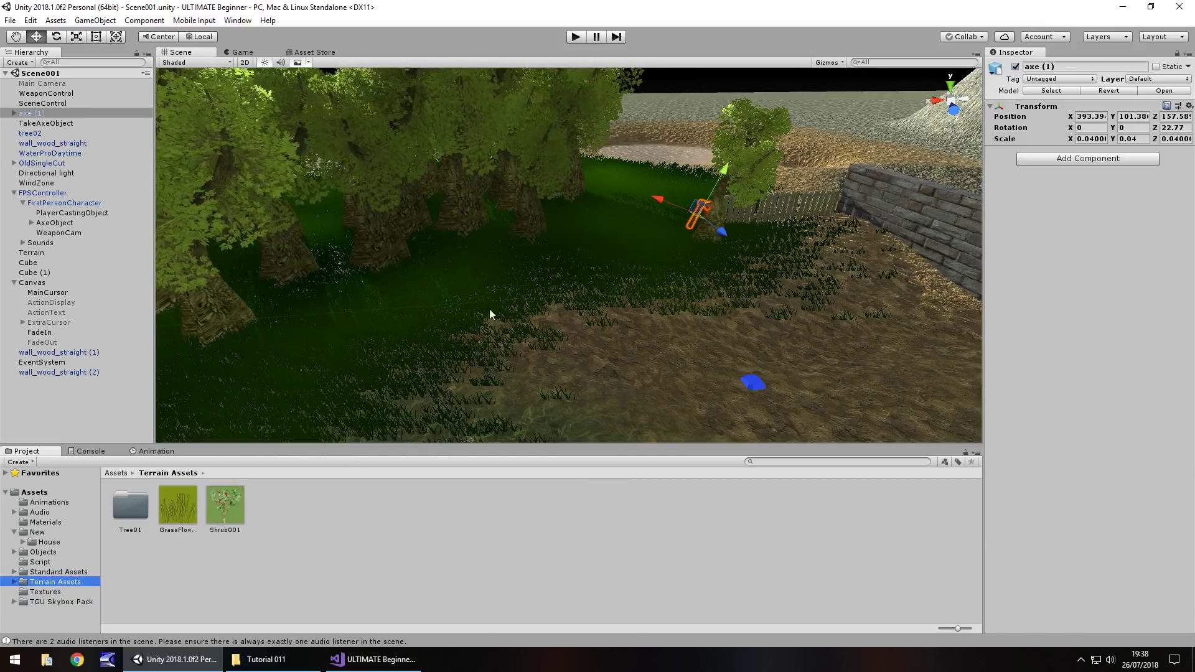
Add Shrub001 as a grass texture in the Terrain's paint details
left_click(521, 328)
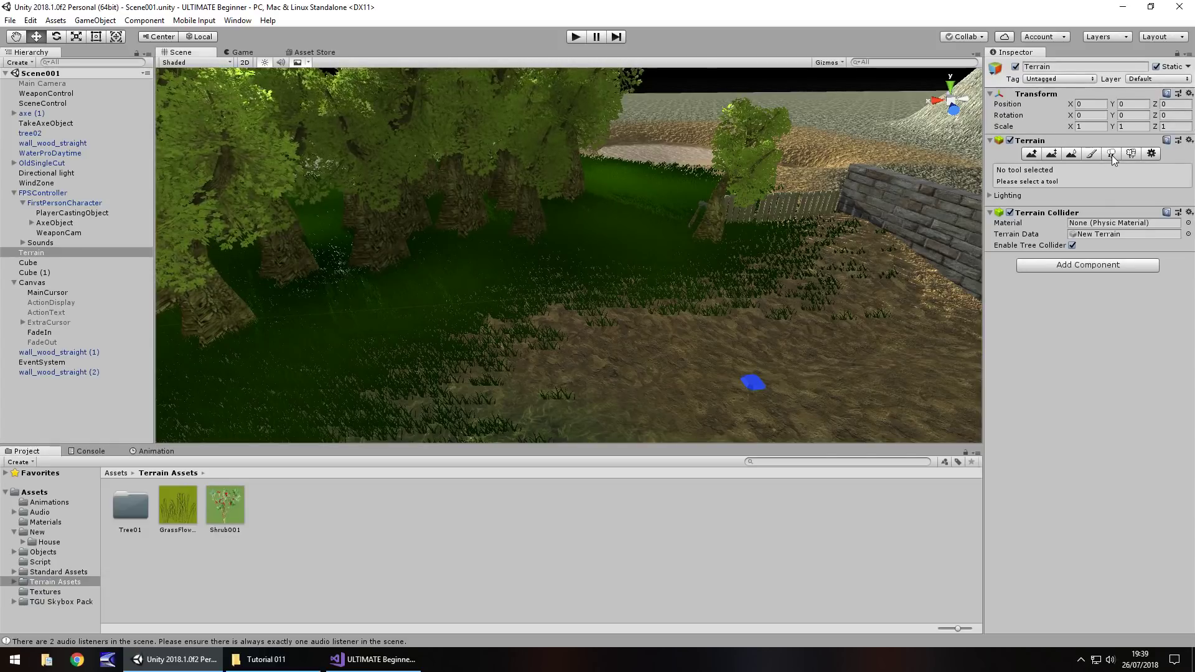
left_click(1112, 154)
left_click(1131, 153)
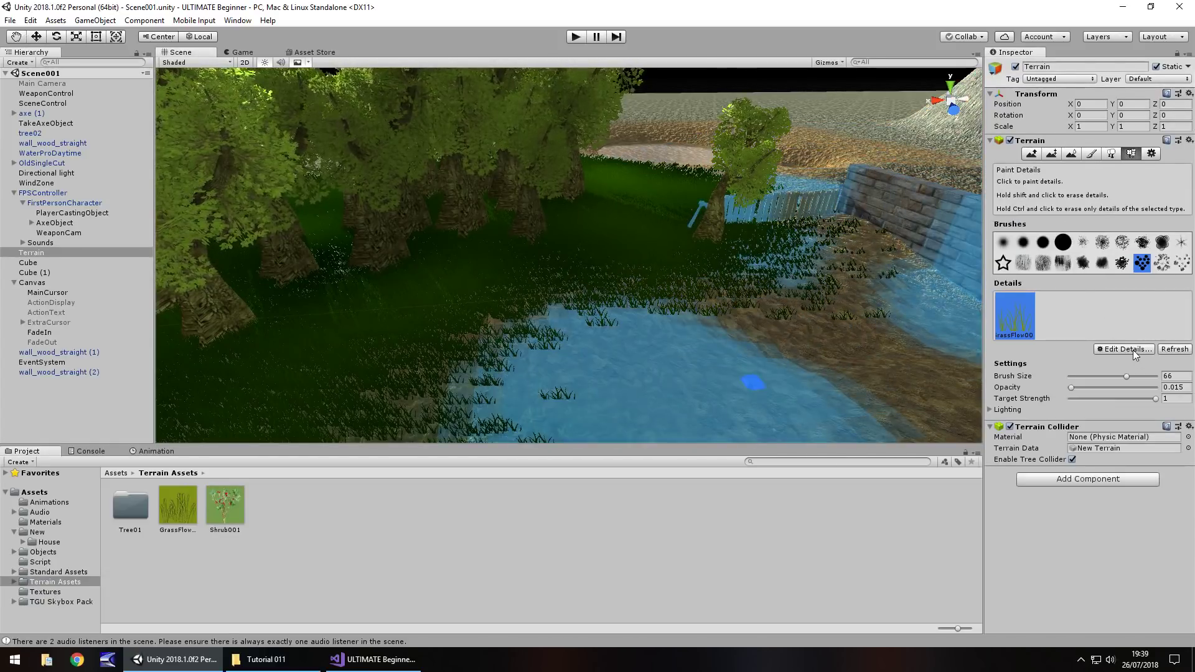
left_click(1133, 349)
left_click(1120, 354)
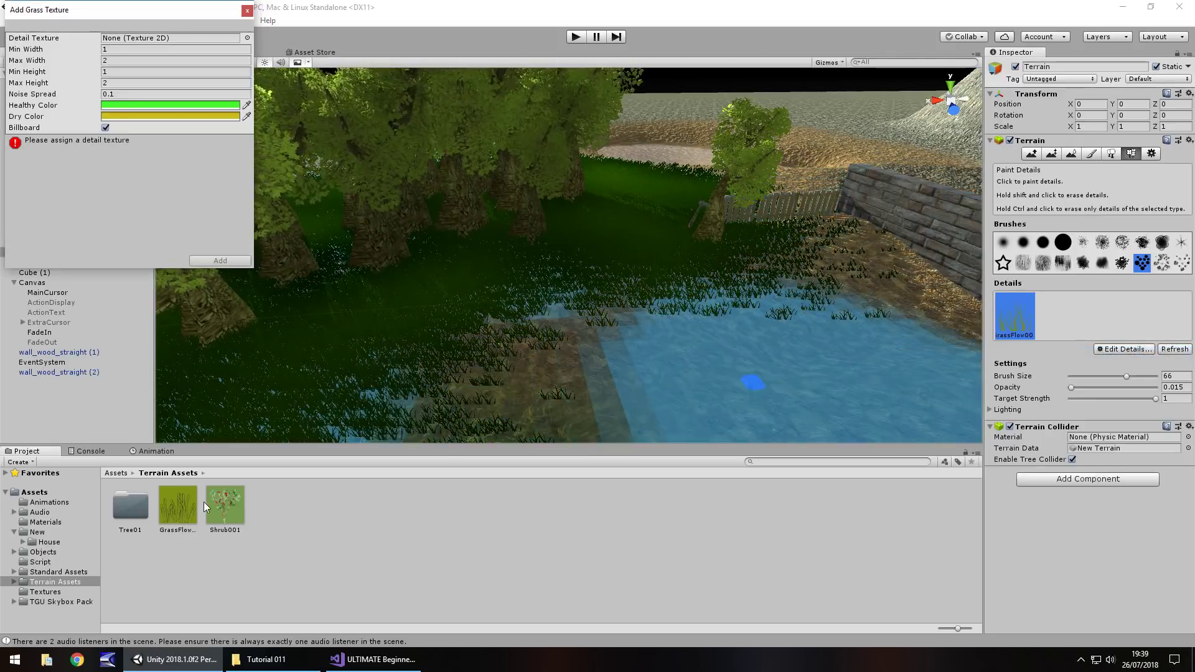
left_click_drag(225, 514, 139, 66)
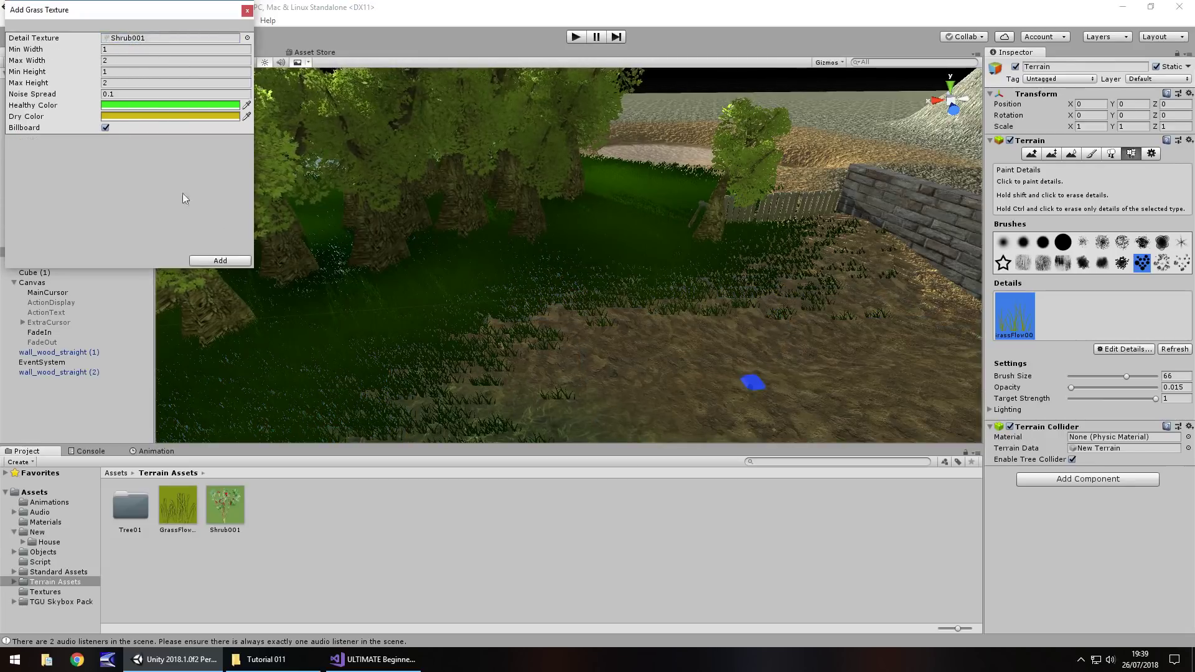
left_click(220, 260)
Paint Shrub001 details over the dirt and forest ground with the small soft round brush at brush size 25
left_click(1043, 309)
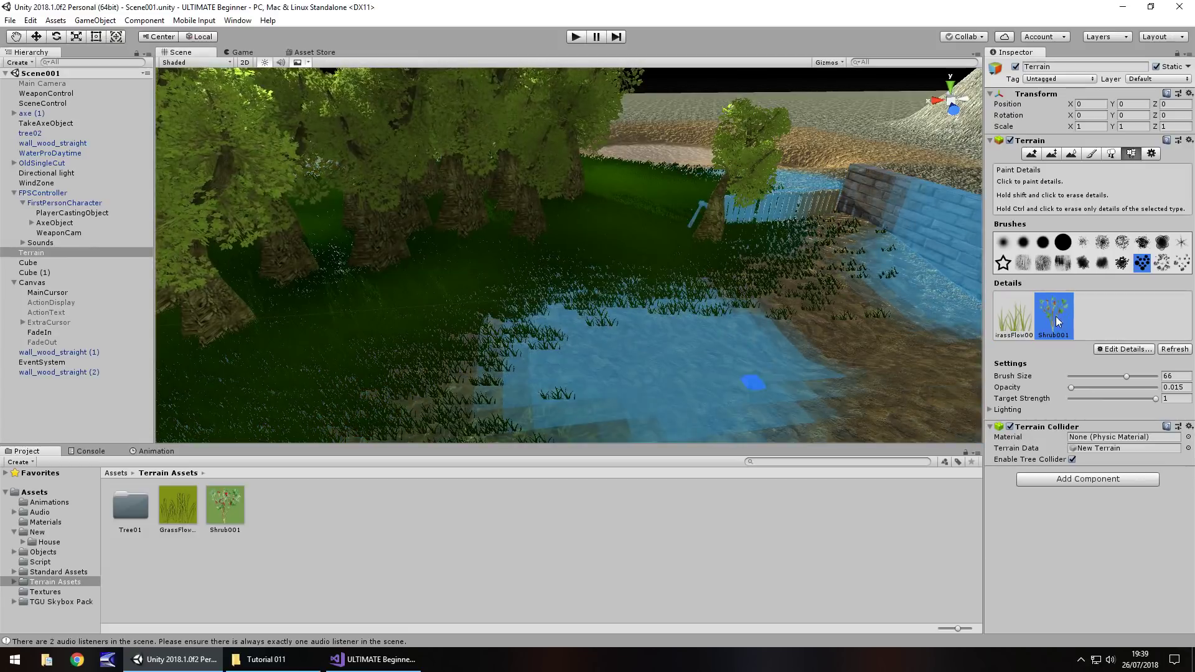
left_click(1003, 242)
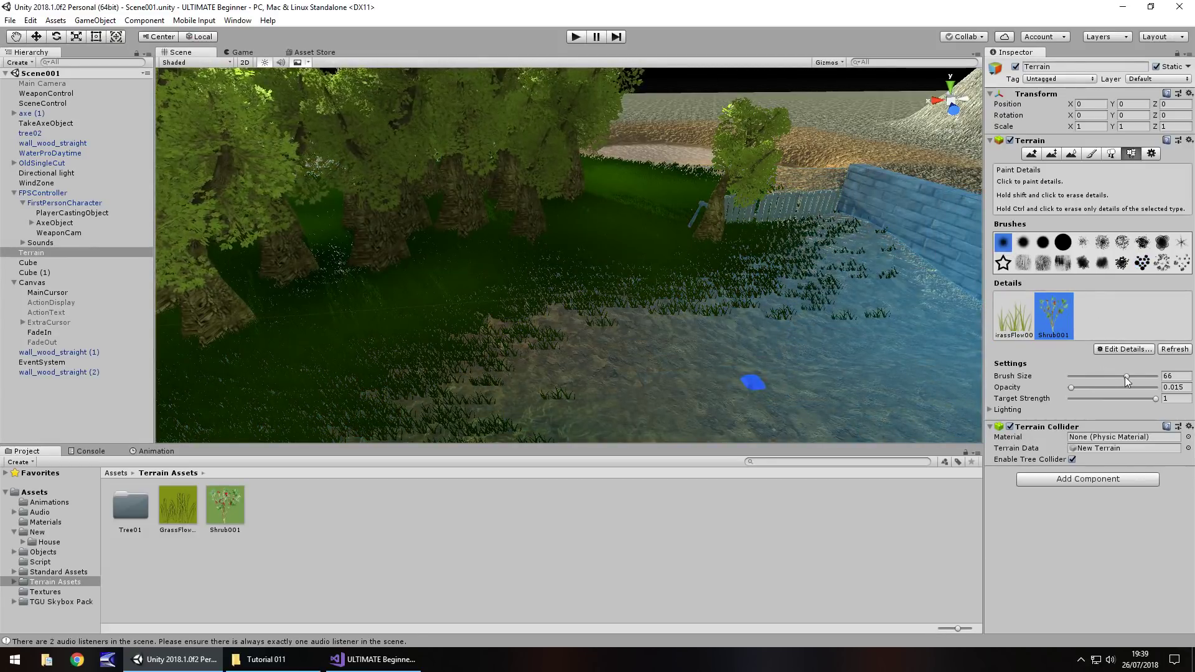
left_click_drag(1125, 376, 1090, 376)
left_click_drag(567, 349, 590, 304)
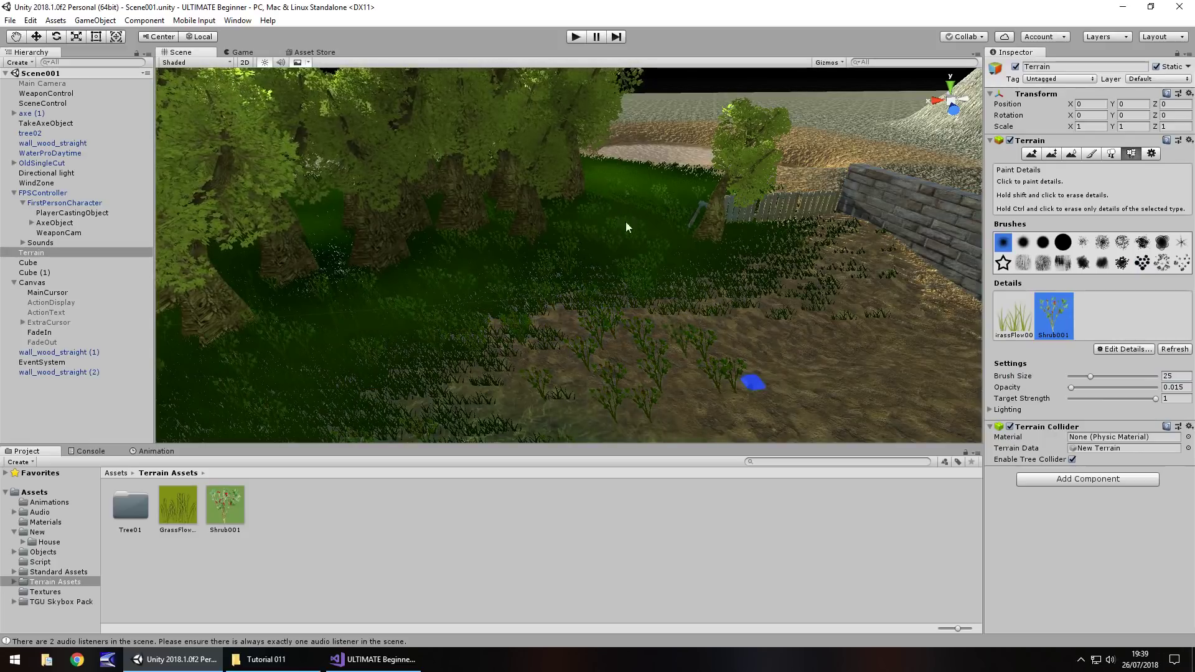
mouse_move(574, 348)
right_mouse_down()
mouse_move(394, 331)
mouse_move(472, 296)
right_mouse_up()
Play-test the scene, walking through the forest to examine the painted shrubs, and stop play mode
left_click(573, 38)
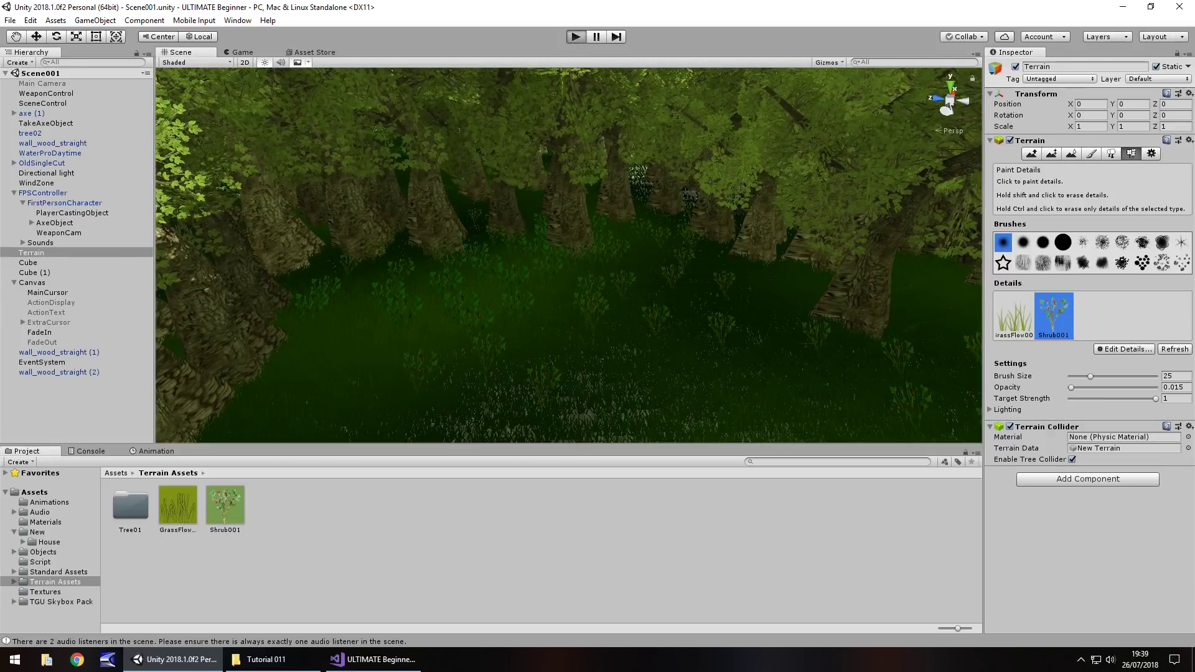
key("w")
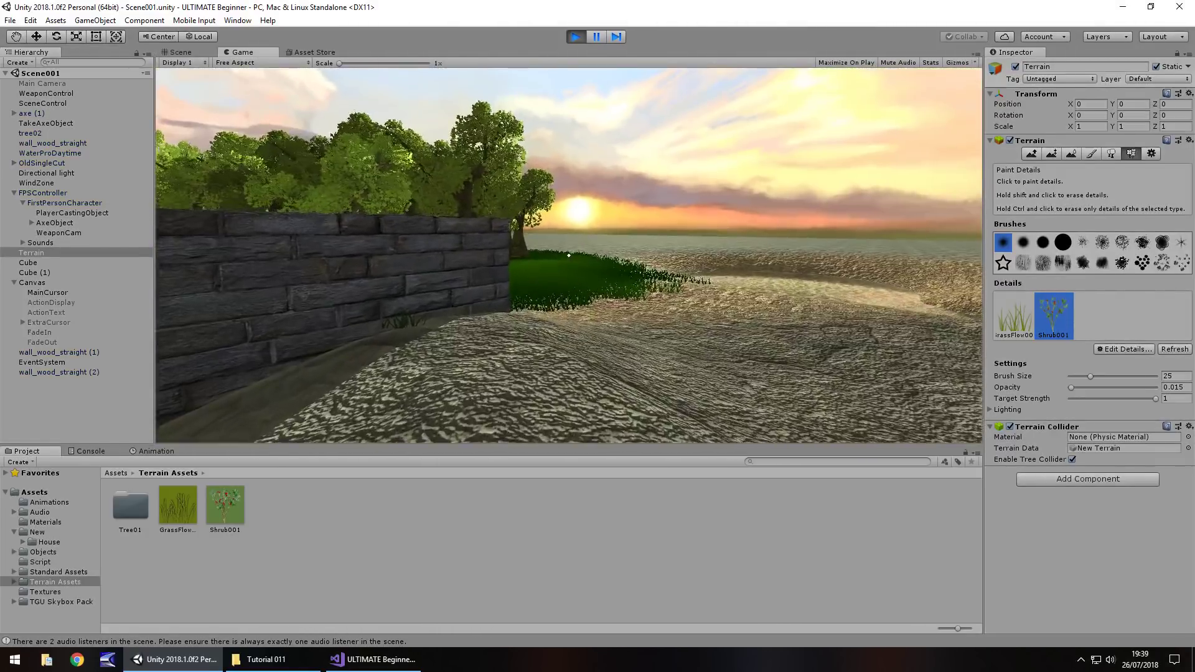
key("w")
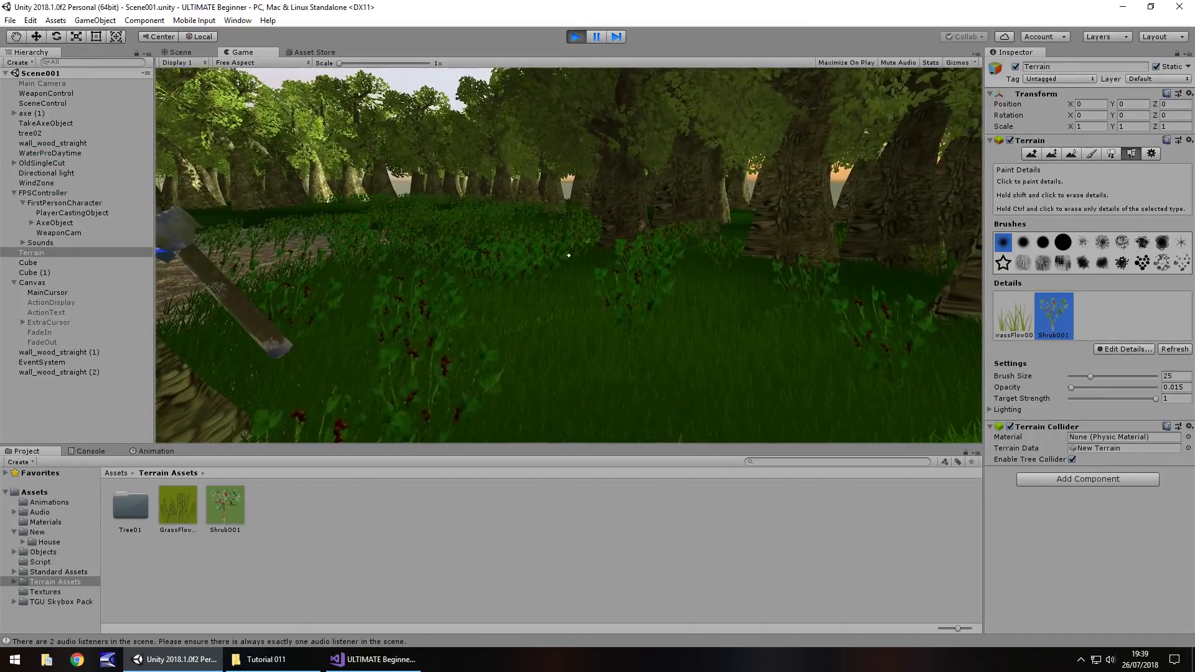
key("w")
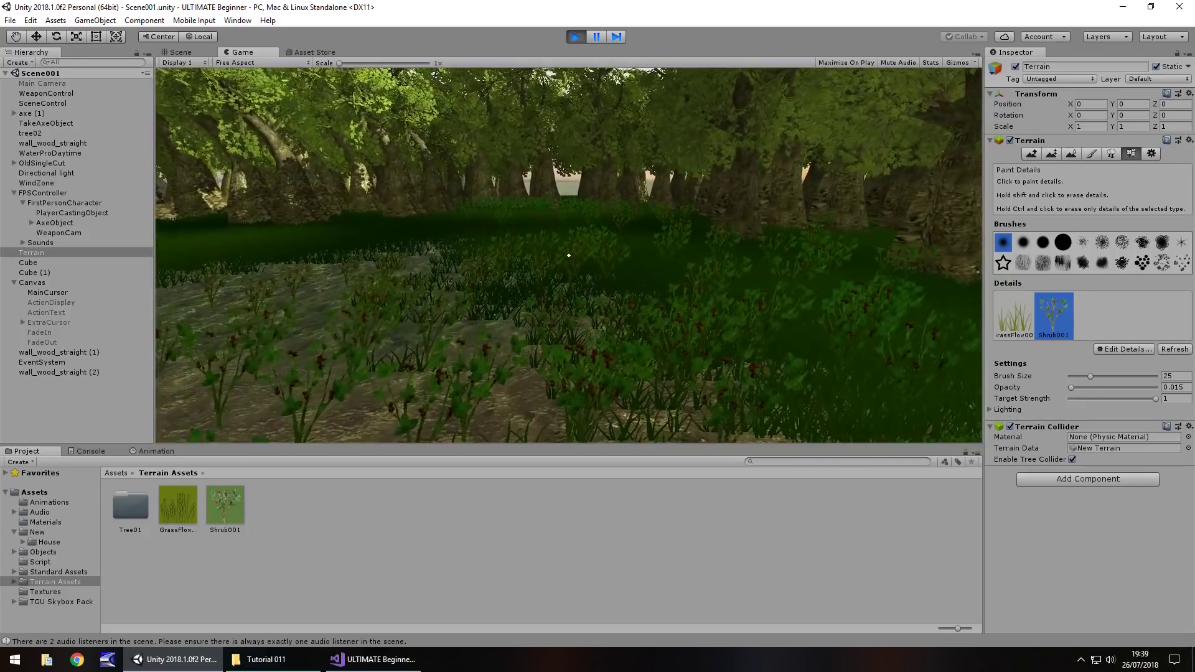
key("ctrl+p")
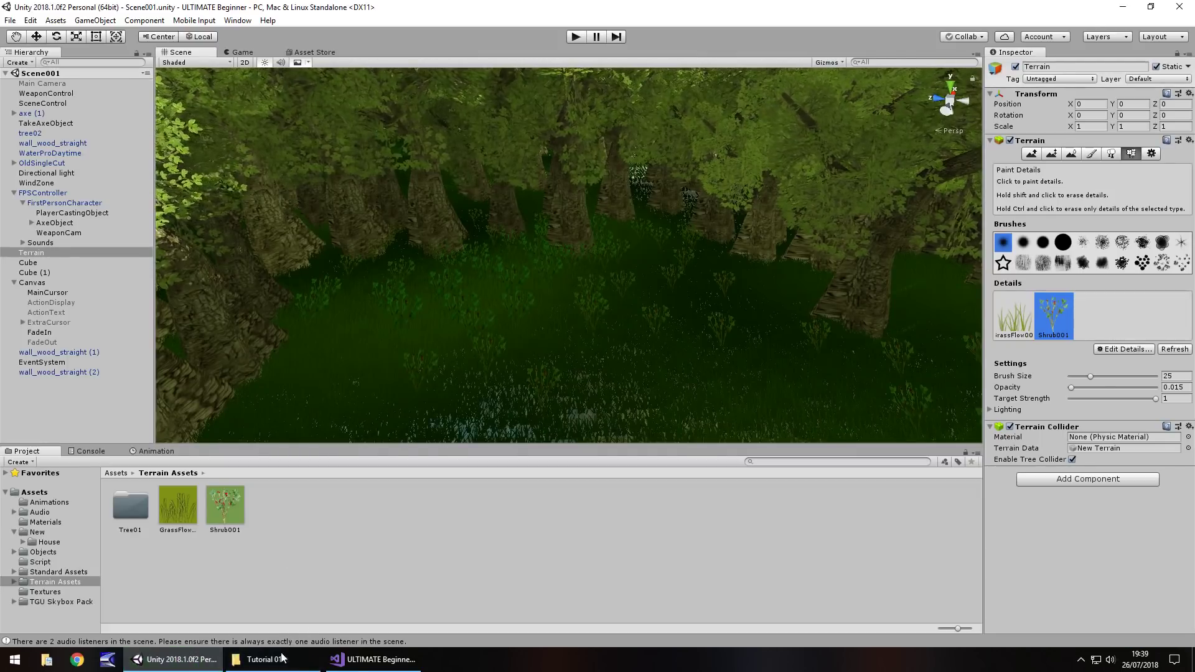
Import the Bush folder from the Tutorial 011 folder into the Terrain Assets folder
left_click(260, 659)
left_click_drag(140, 120, 286, 516)
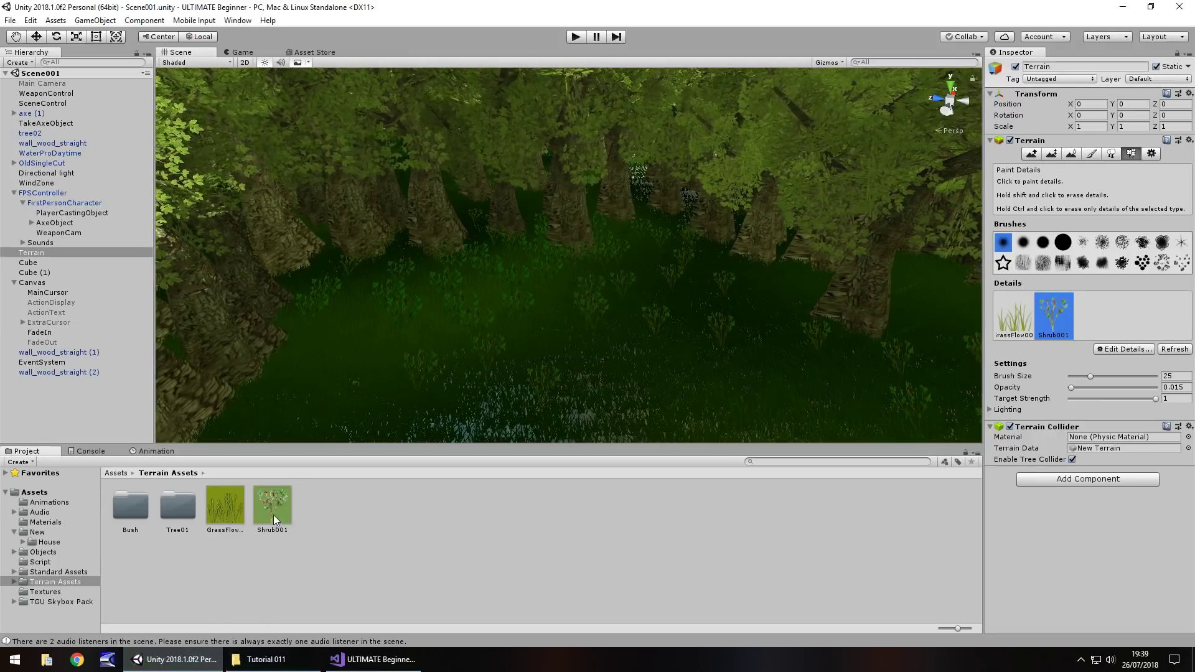
left_click_drag(333, 392, 726, 422, "alt")
Add the Bush prefab from the Bush folder as a paintable terrain tree and reselect the terrain
left_click(1116, 153)
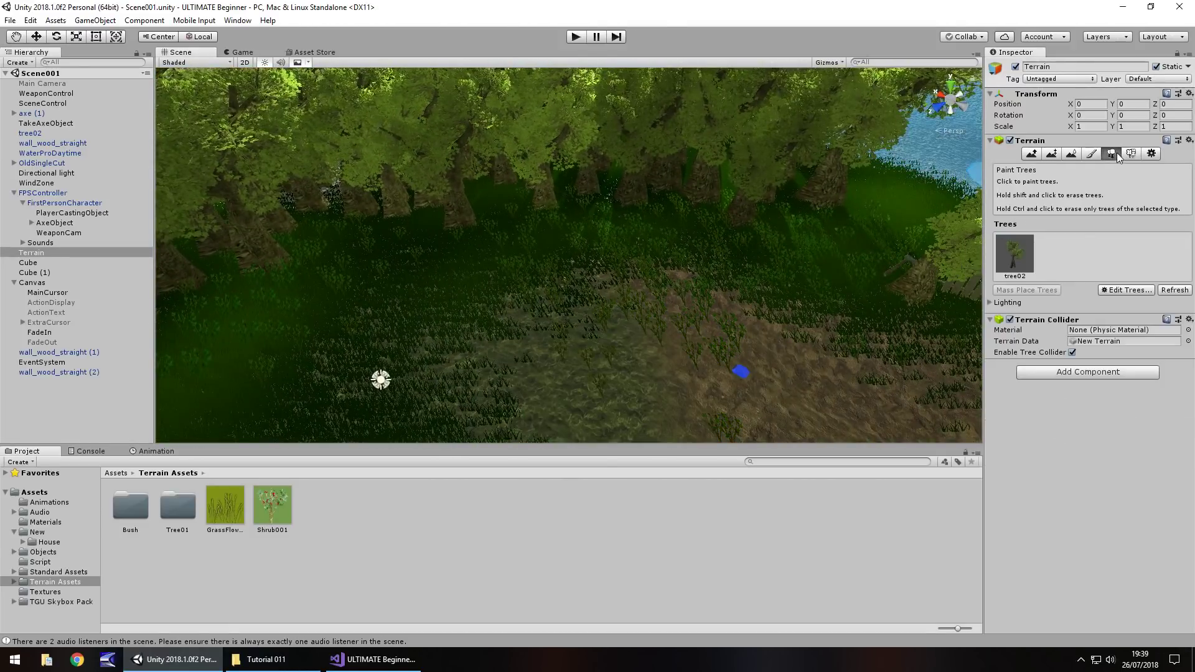
left_click(1123, 290)
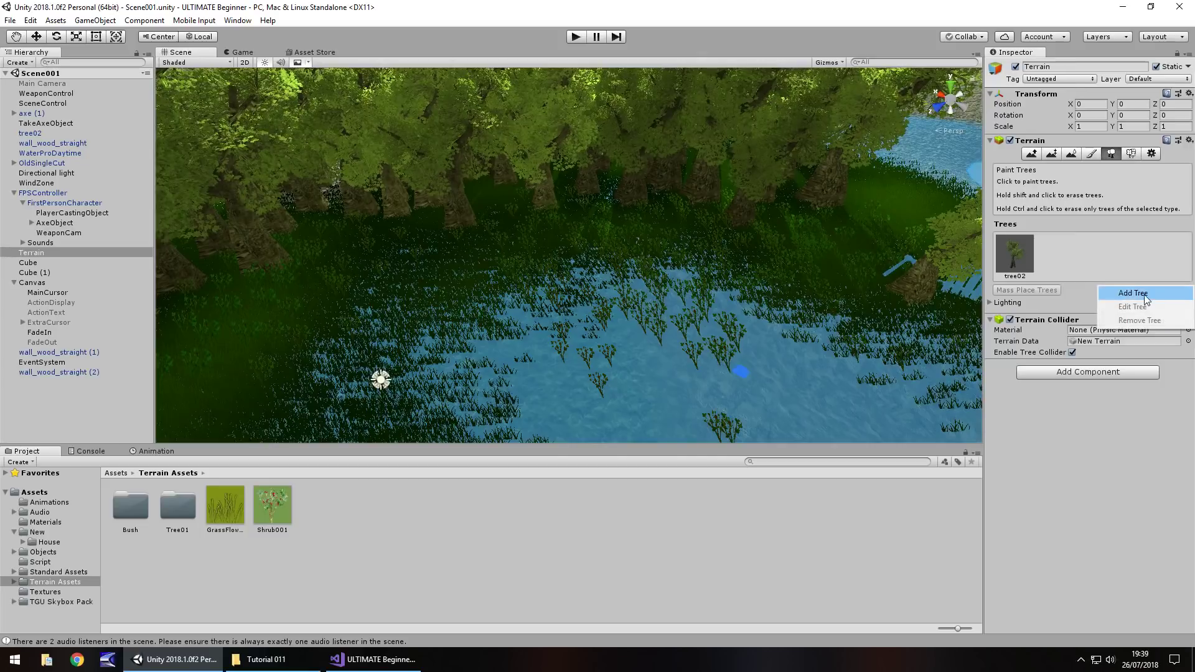
left_click(1145, 299)
double_click(128, 510)
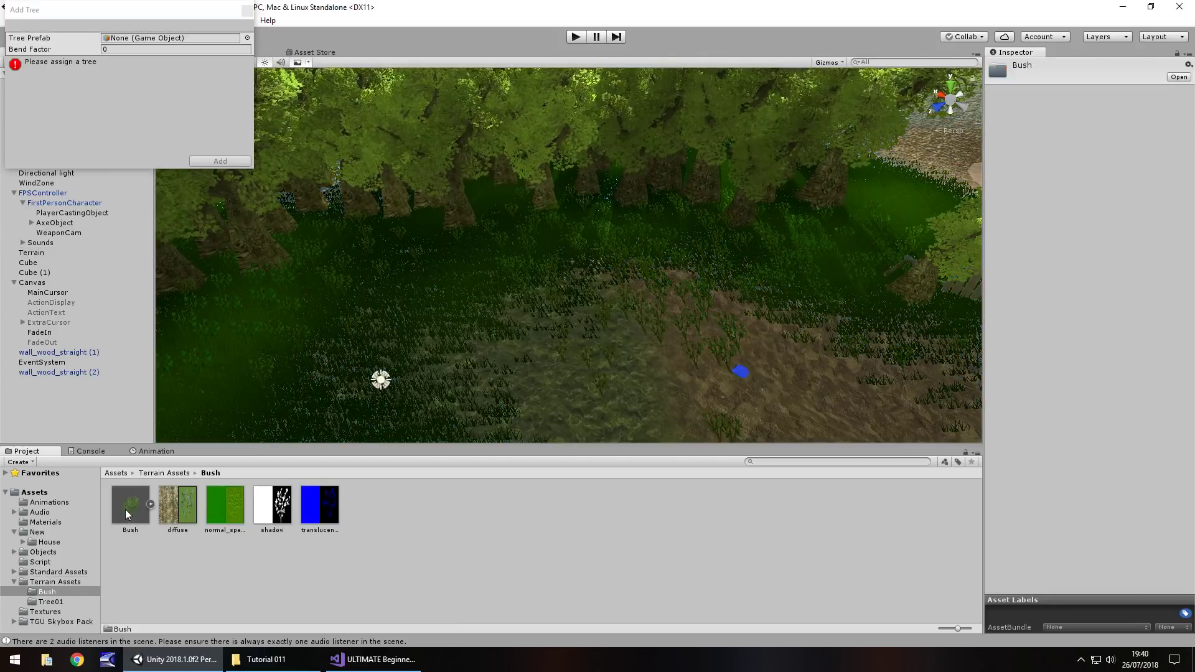
left_click_drag(125, 509, 177, 39)
left_click(229, 162)
right_click_drag(682, 290, 664, 272)
scroll(580, 311, "down", 3)
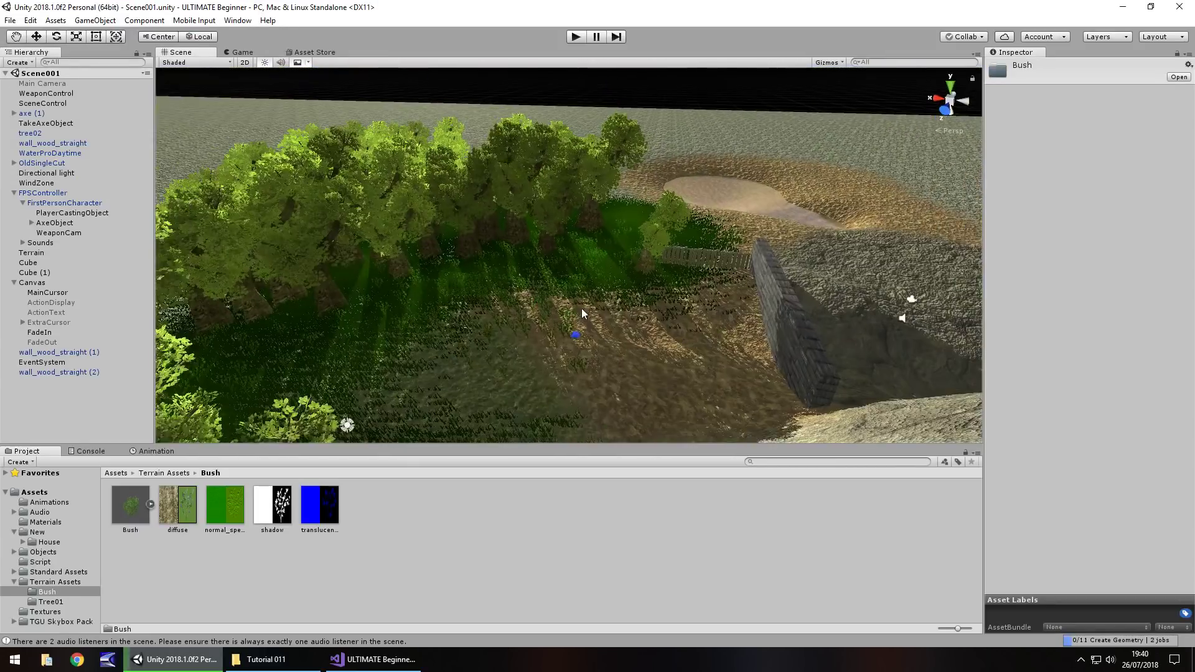
middle_click_drag(580, 311, 570, 283)
left_click(526, 325)
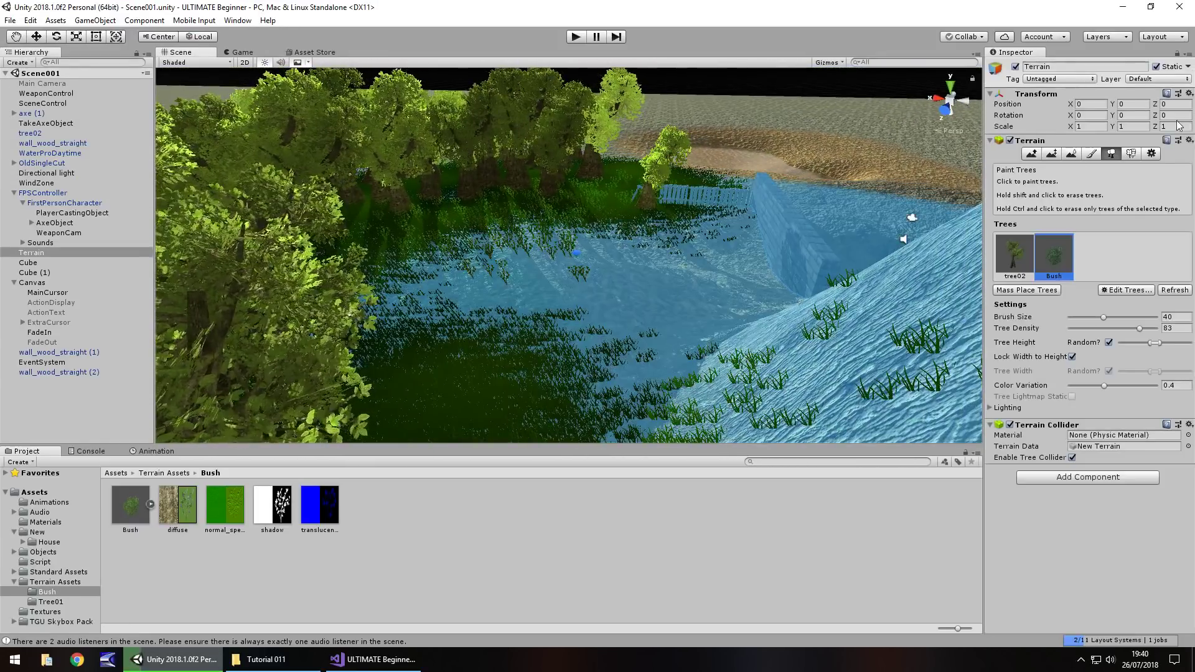
Try painting bushes over the dirt clearing at brush size 17.8 and undo the placement
left_click(1101, 319)
left_click_drag(1102, 319, 1083, 318)
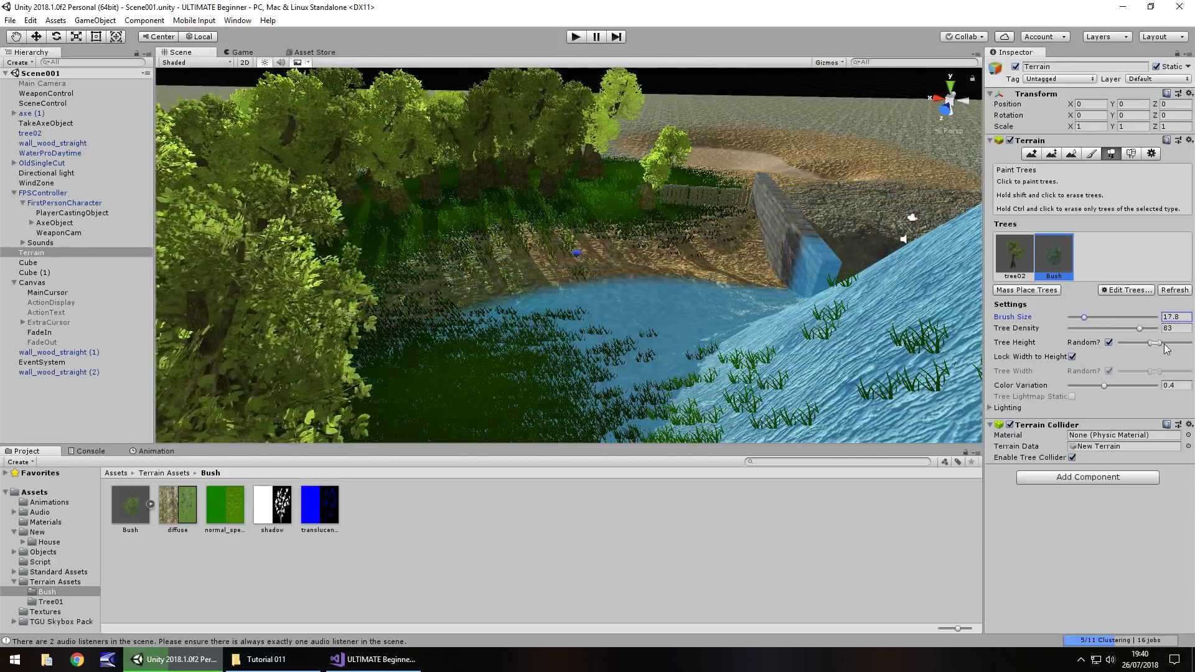
left_click(570, 294)
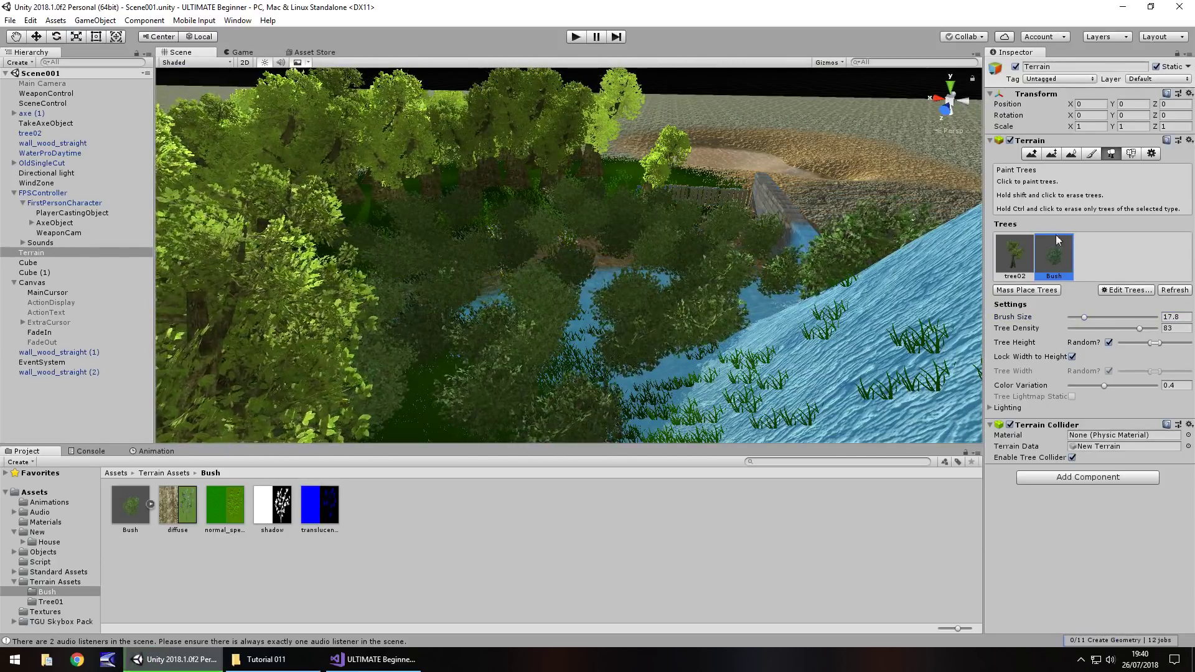
key("ctrl+z")
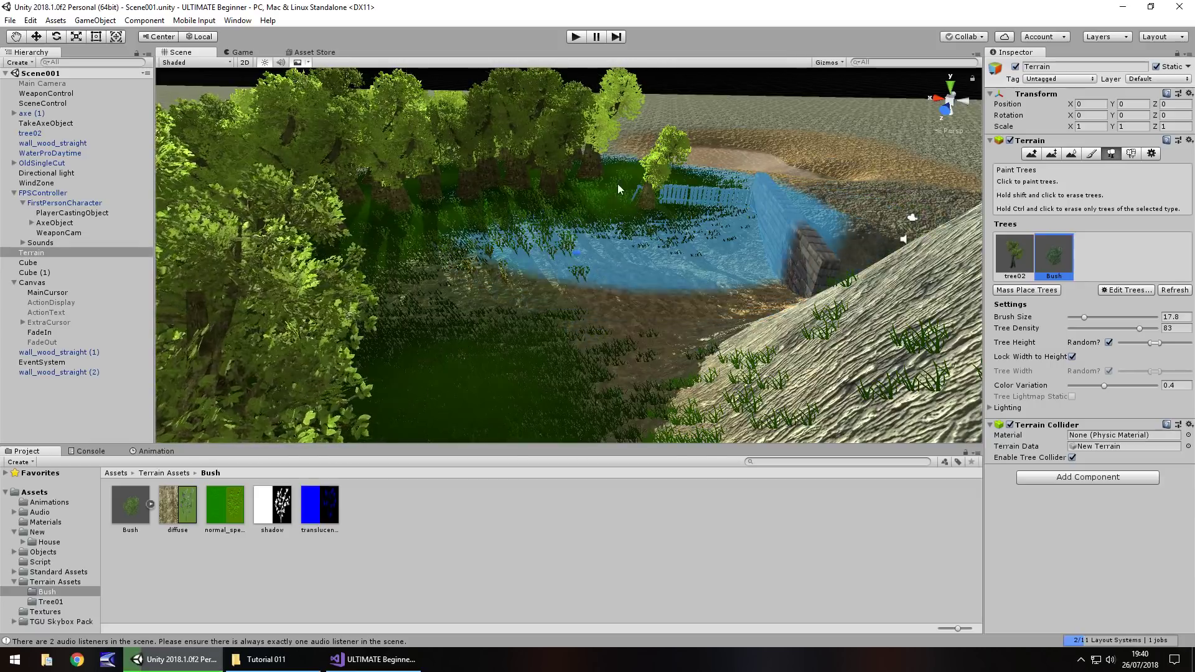
Paint bushes behind the stone wall and fence, beside the pond, with brush size 4.9
right_click_drag(614, 181, 585, 192)
key("Up")
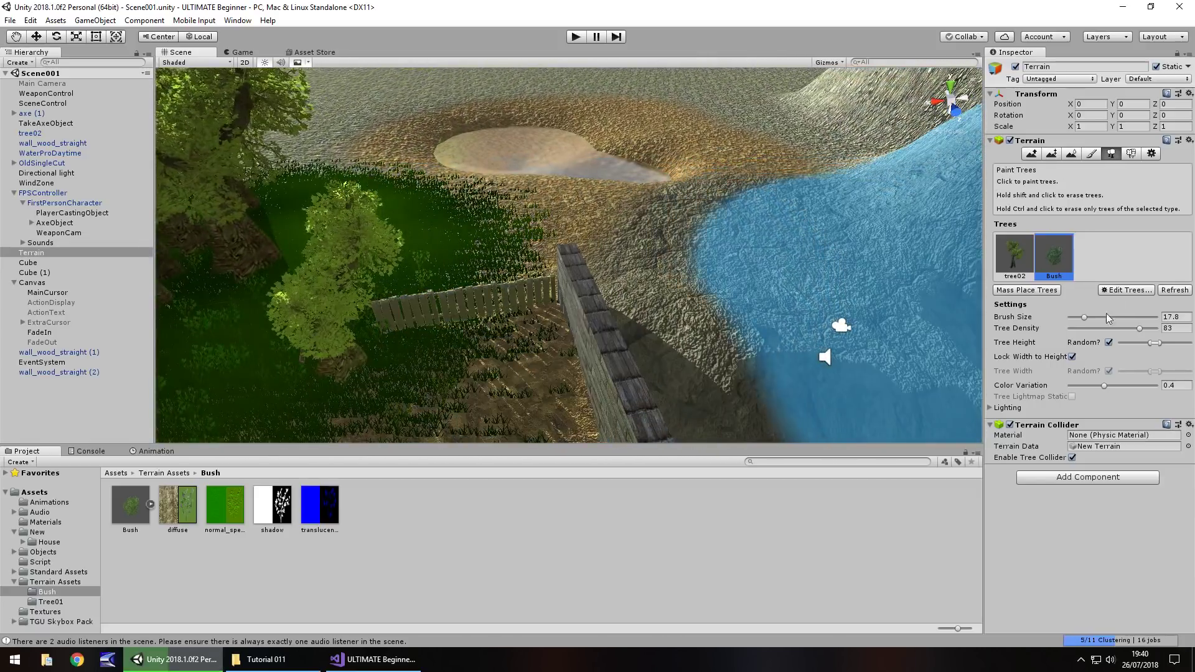
left_click_drag(1083, 319, 1072, 319)
mouse_move(531, 213)
left_mouse_down()
mouse_move(695, 234)
mouse_move(592, 226)
mouse_move(831, 286)
mouse_move(744, 228)
mouse_move(420, 198)
mouse_move(517, 222)
left_mouse_up()
left_click(518, 227)
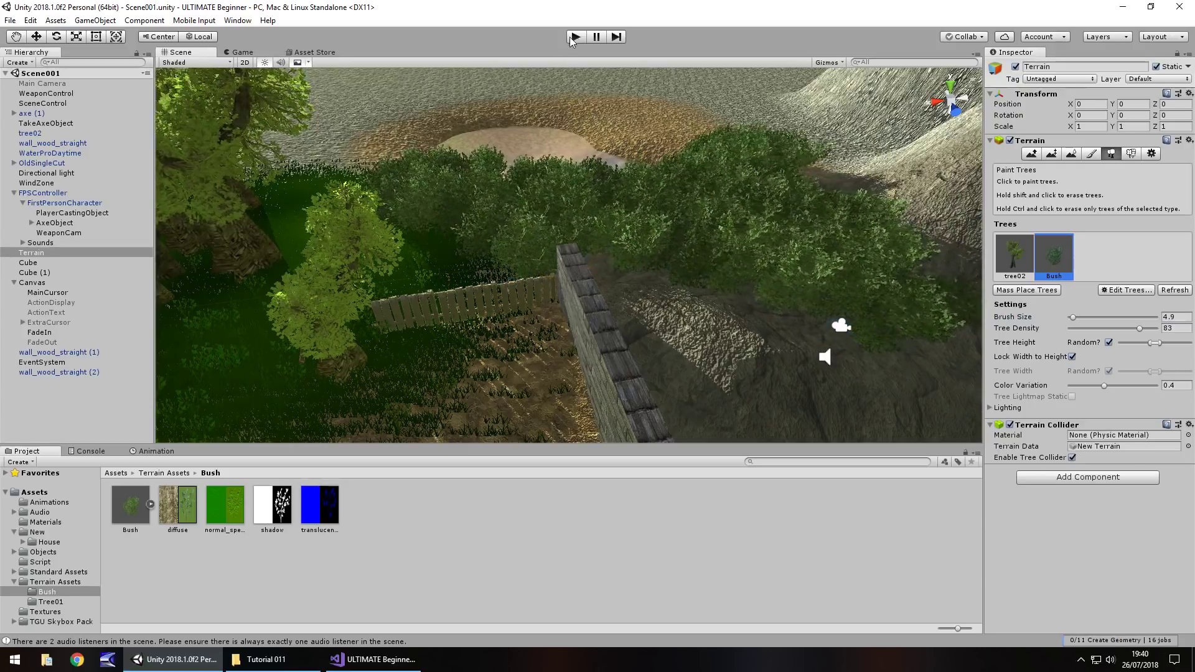
Paint more bushes along the forest edge next to the rocky slope, undoing one placement on the way
right_click_drag(503, 142, 445, 152)
mouse_move(445, 152)
left_mouse_down("alt")
mouse_move(458, 221)
mouse_move(372, 282)
mouse_move(379, 305)
mouse_move(355, 292)
mouse_move(398, 299)
left_mouse_up("alt")
key("ctrl+z")
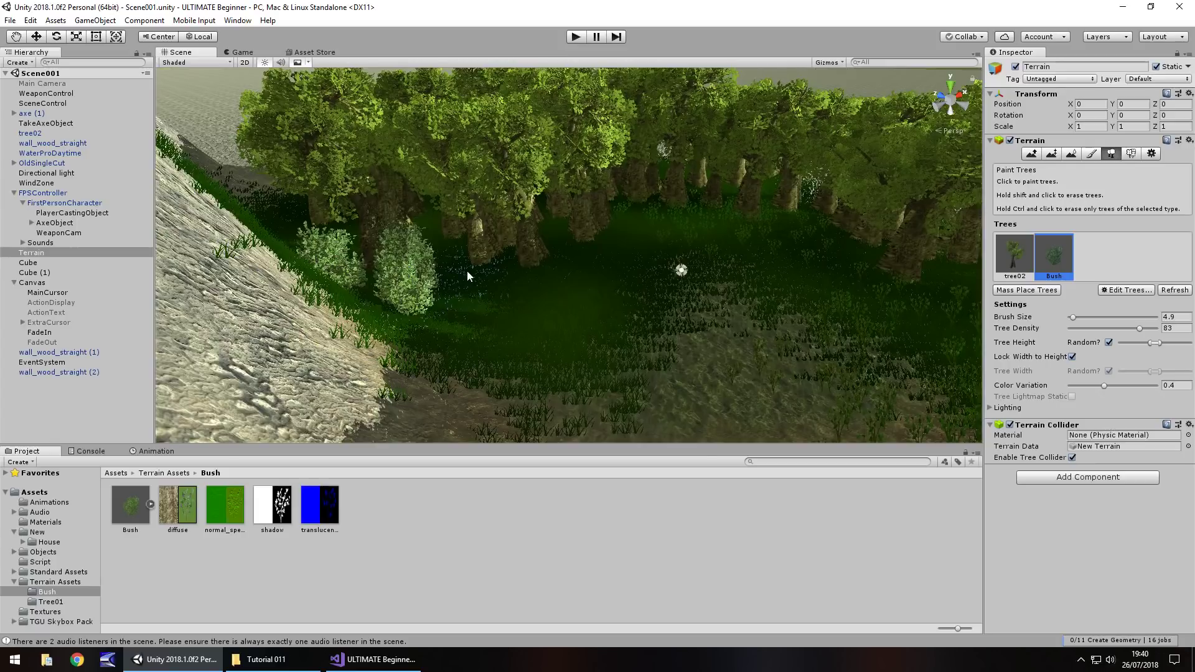
mouse_move(467, 275)
left_mouse_down("alt")
mouse_move(416, 313)
mouse_move(509, 290)
mouse_move(417, 297)
left_mouse_up("alt")
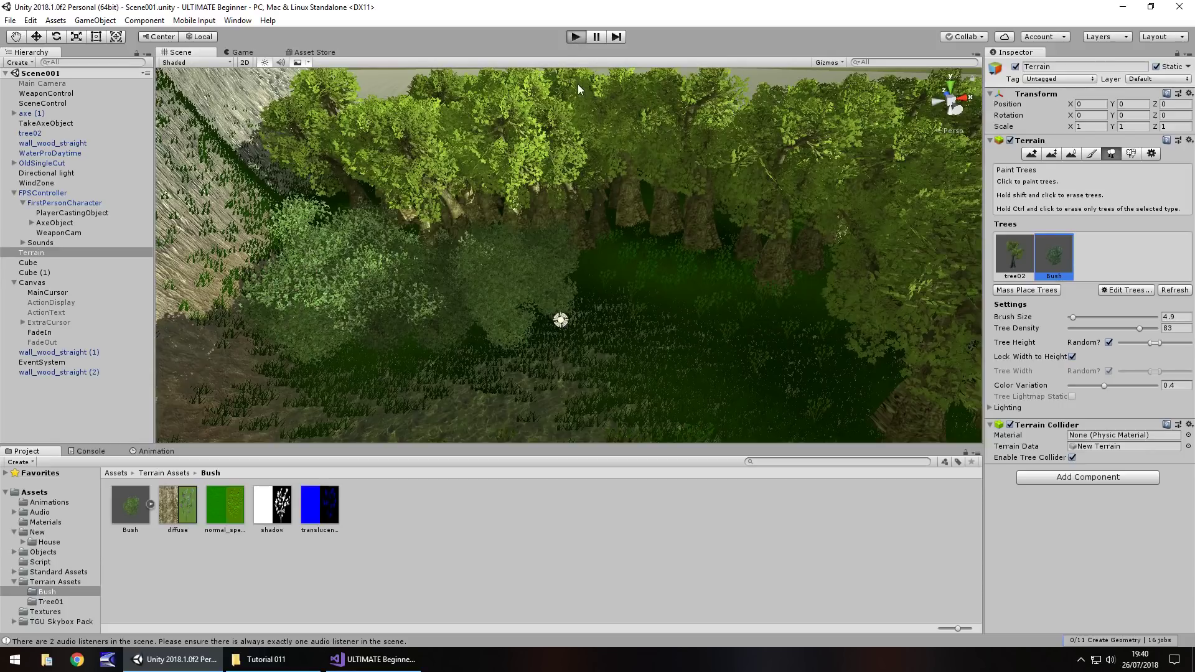
Play-test the scene to examine the bushes from player level, then survey the ground around the pond
left_click(573, 38)
key("w")
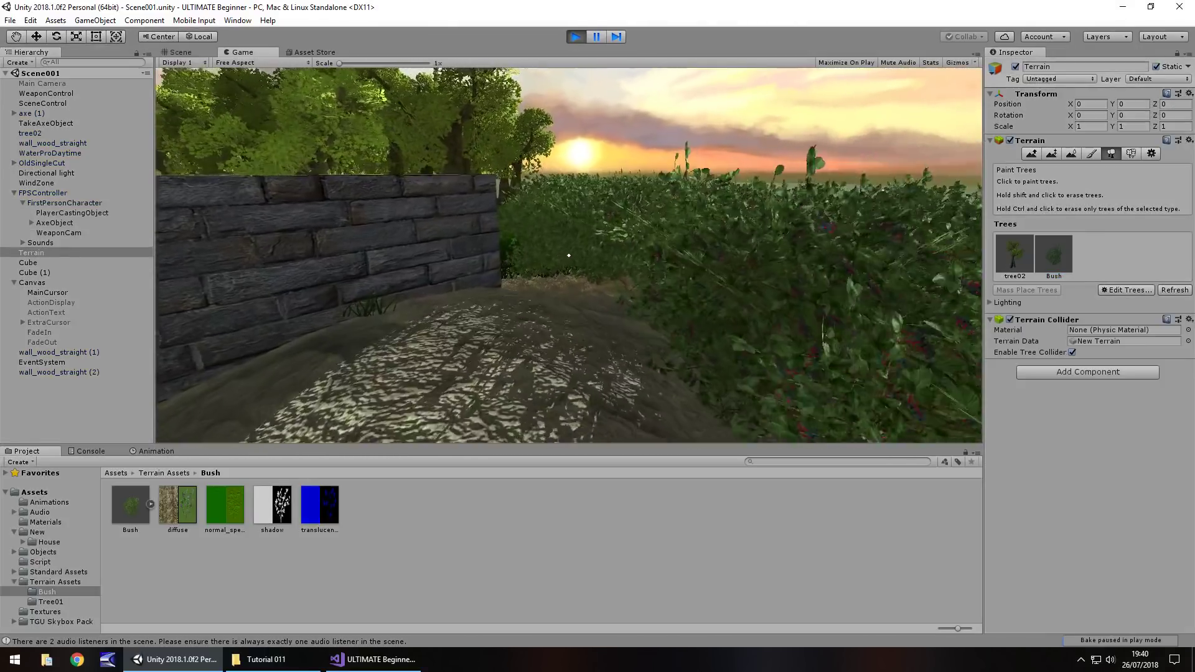
key("w")
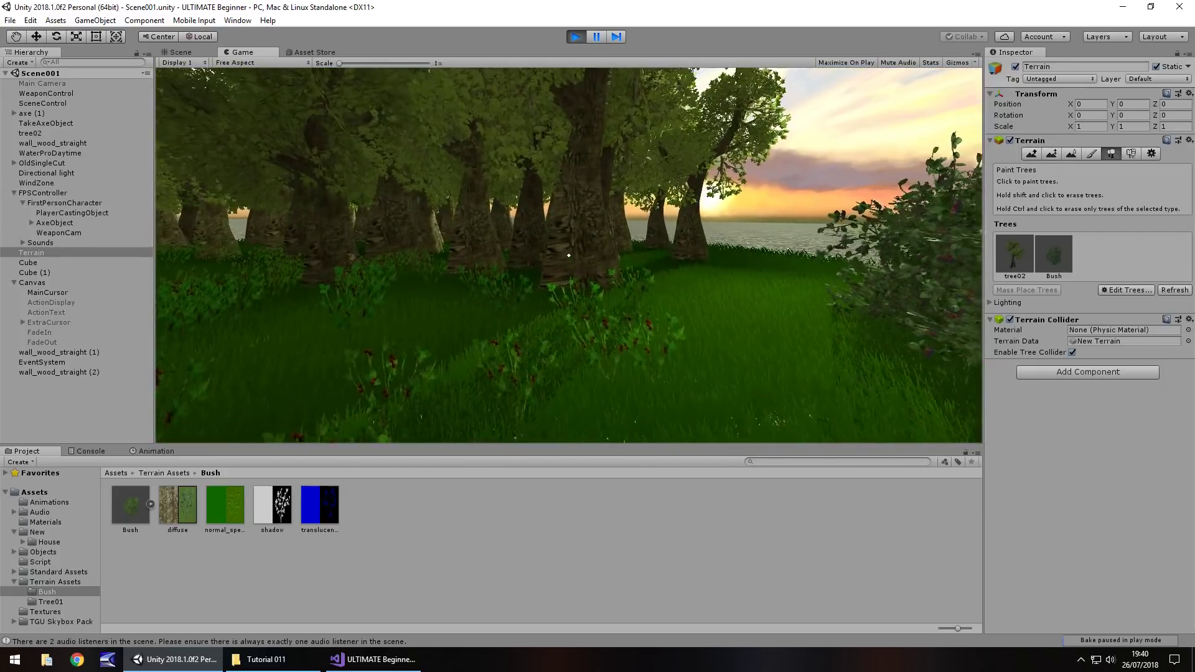
key("ctrl+p")
right_click_drag(473, 262, 941, 274)
scroll(581, 282, "down", 8)
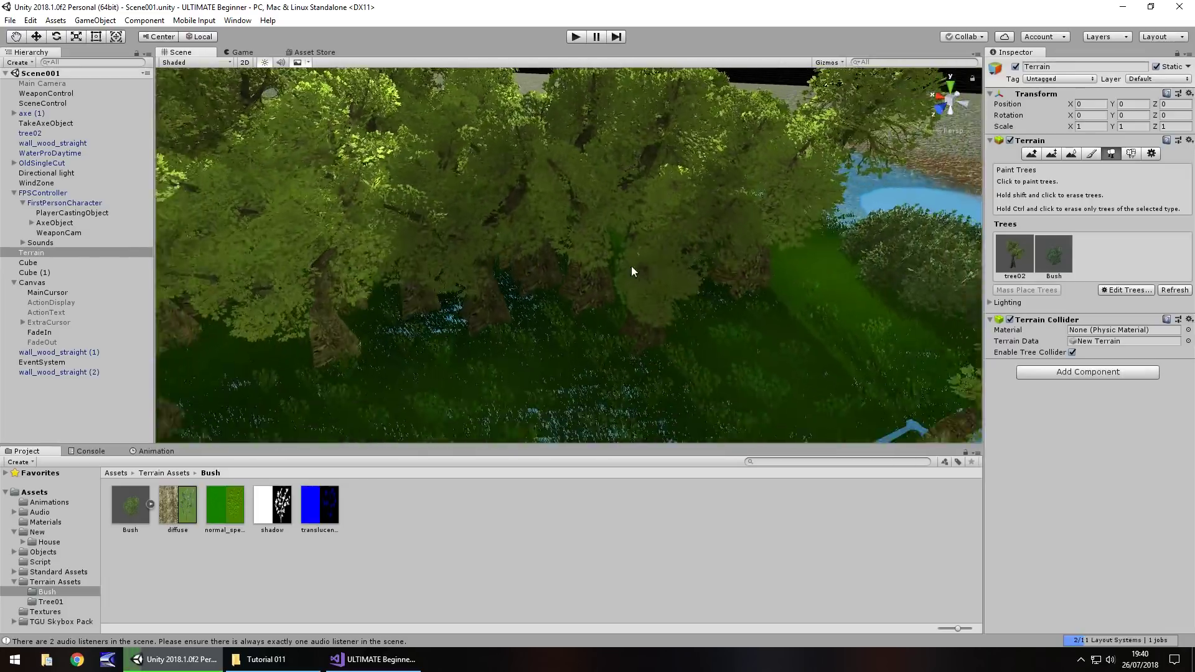
scroll(598, 271, "down", 5)
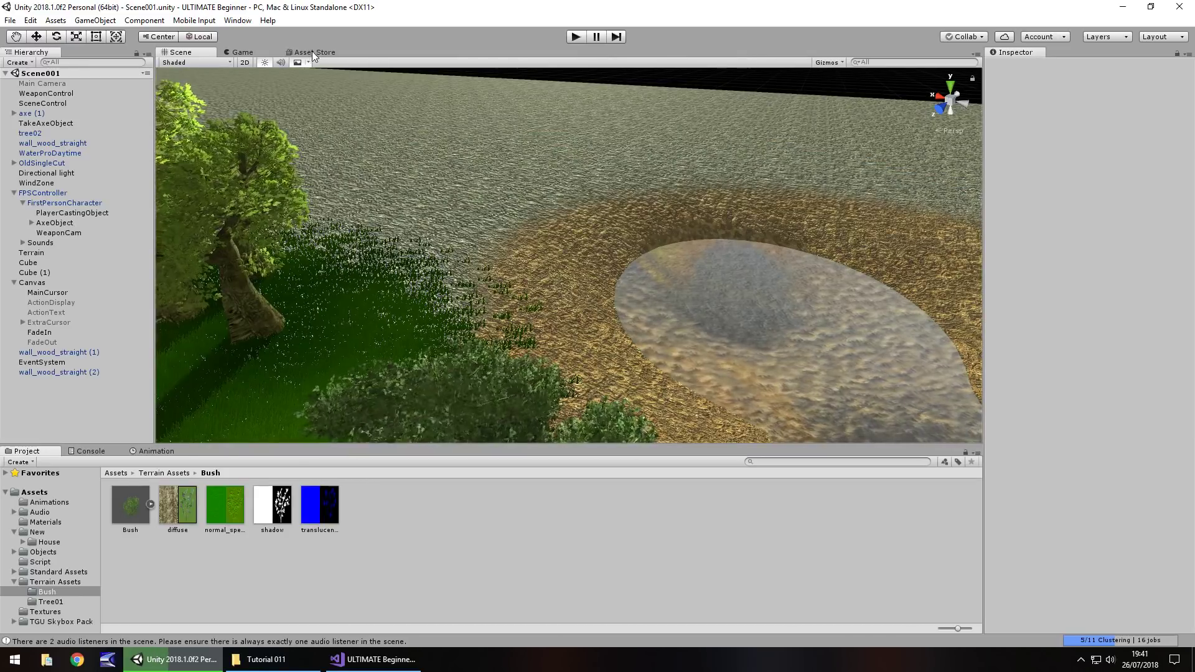
Search the Asset Store for "old house", restrict the results to free assets and view the OLD HOUSE page
left_click(317, 52)
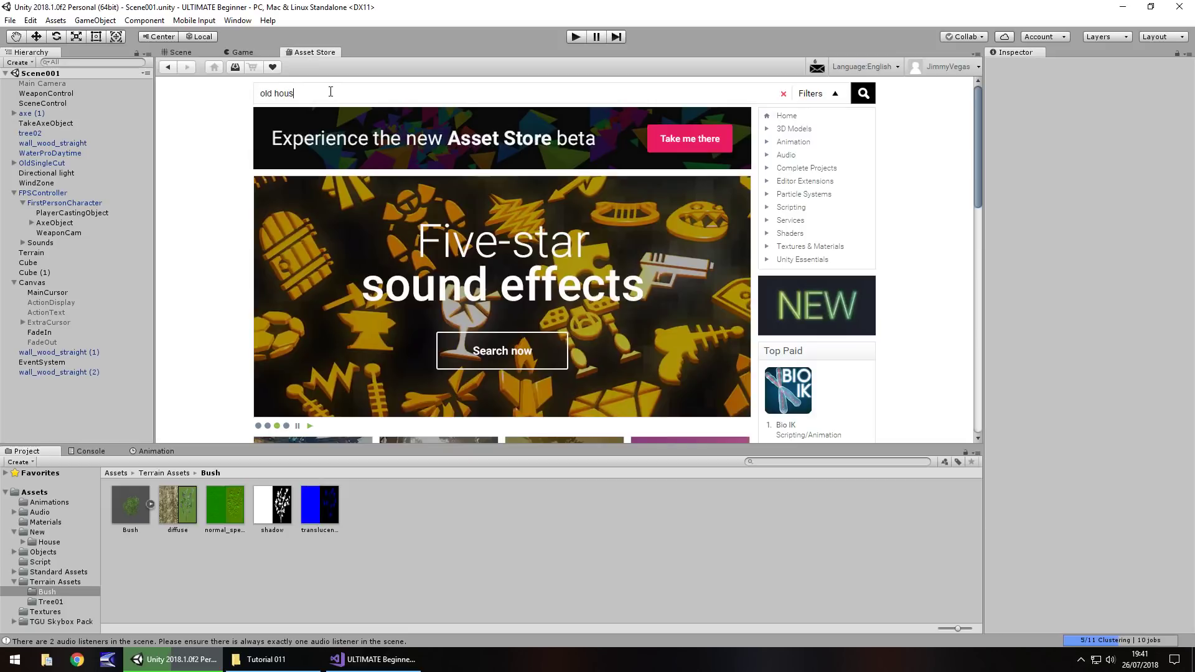
type("old house")
key("Return")
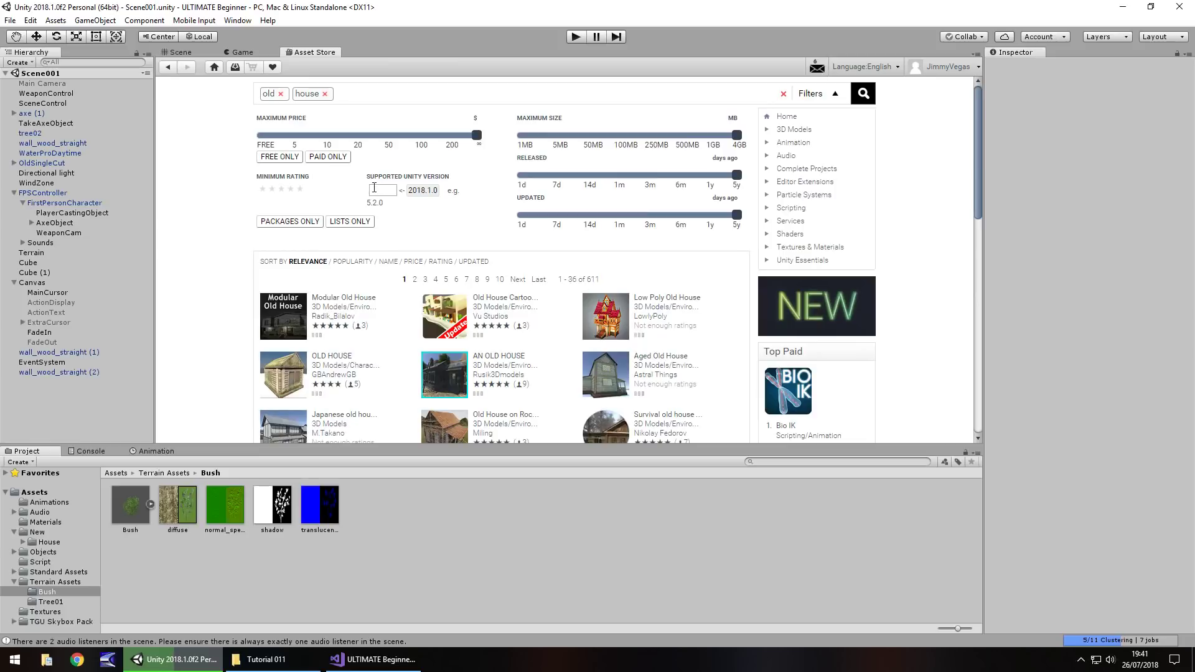
left_click(278, 158)
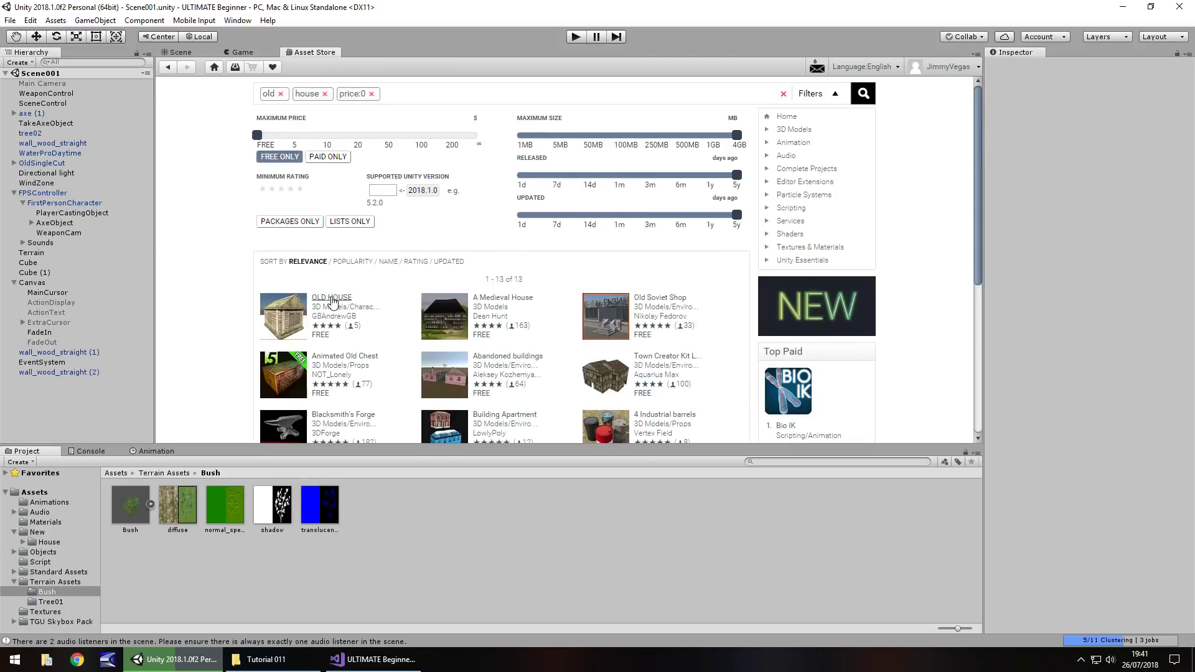
left_click(332, 297)
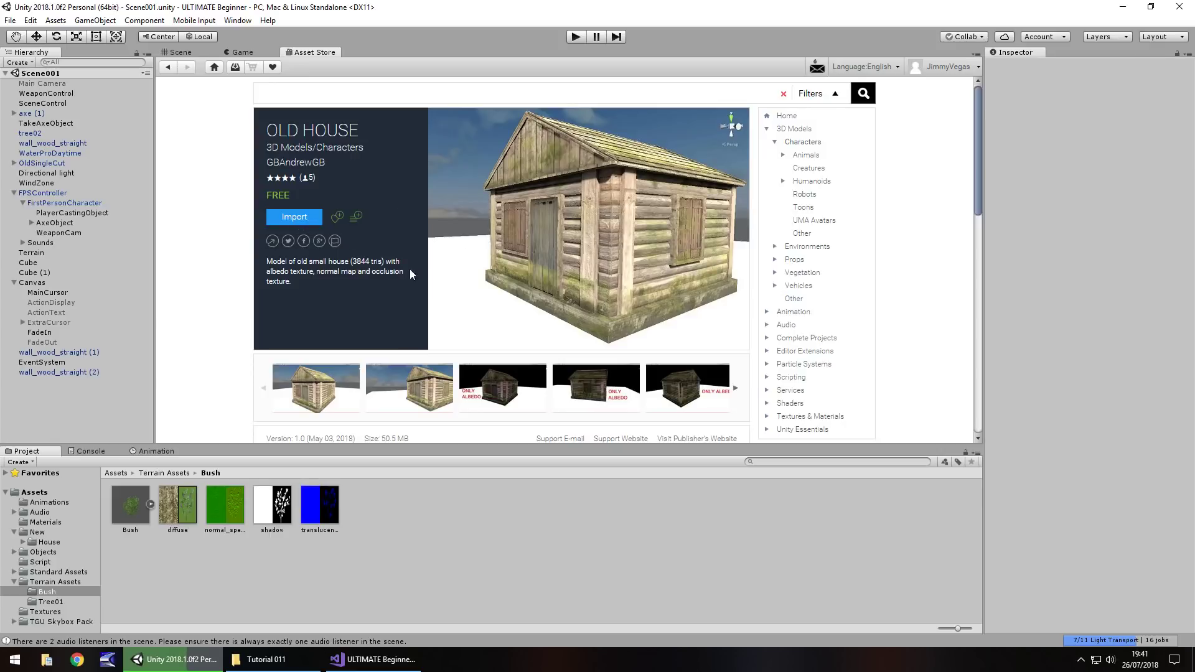
Place the House prefab from the New > House folder in the scene between the forest and the pond
left_click(179, 52)
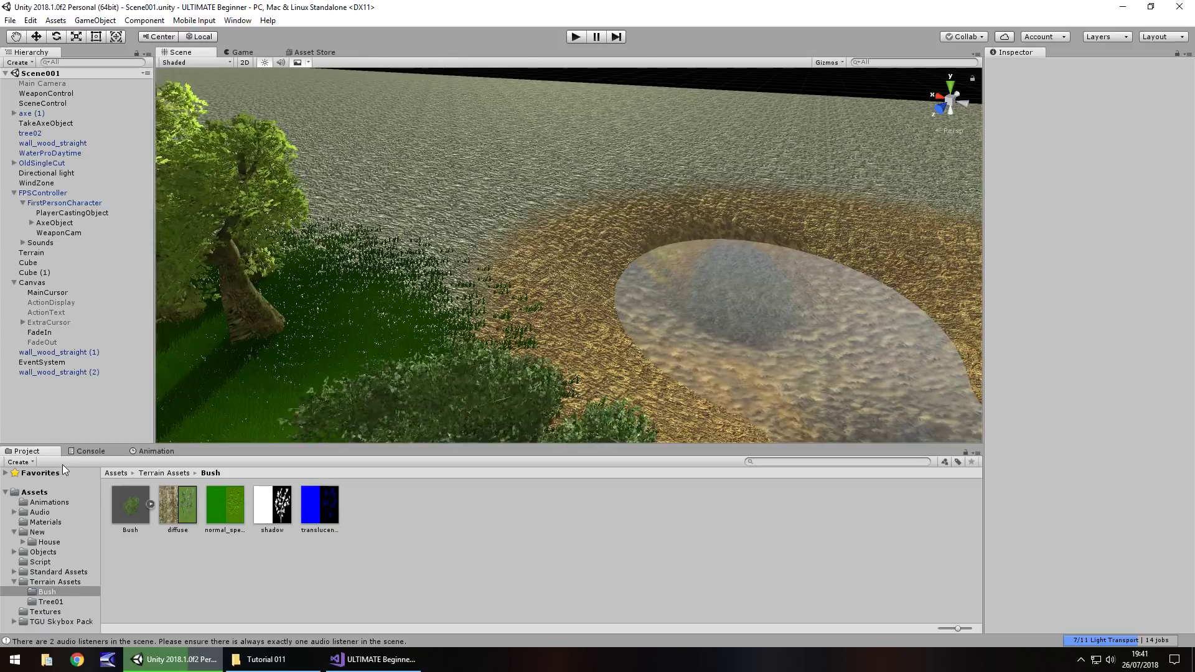
left_click(49, 542)
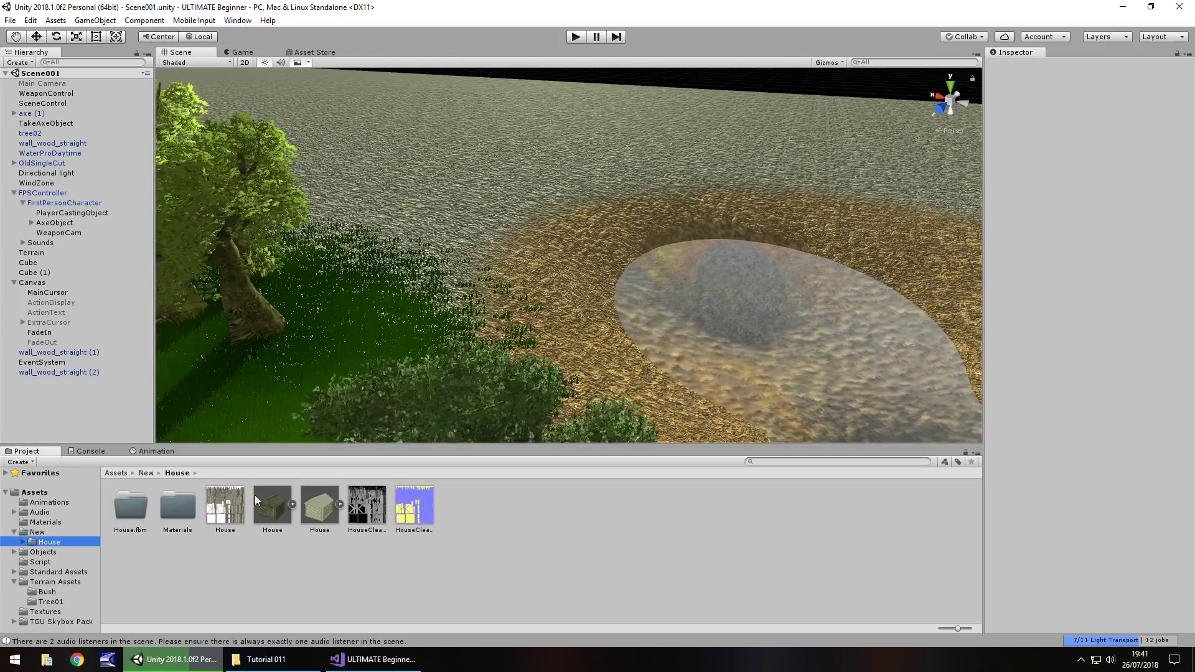
left_click_drag(271, 509, 466, 237)
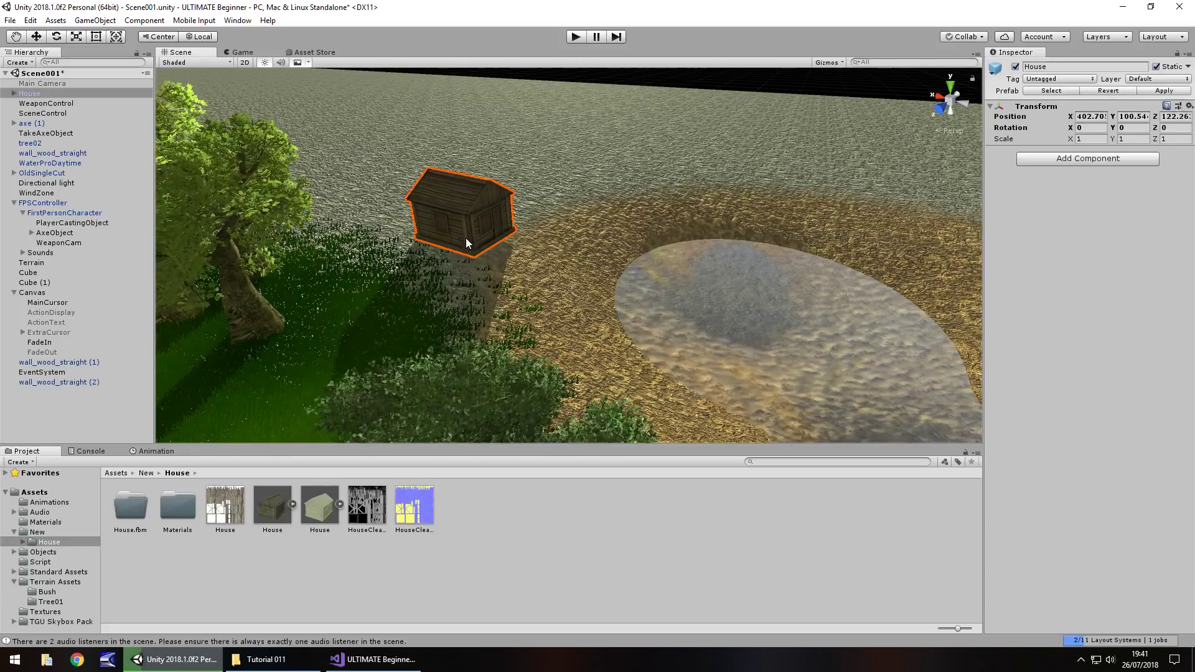
Set the House's scale to 2 on the X, Y and Z axes
left_click(1089, 139)
type("2")
key("Tab")
type("2")
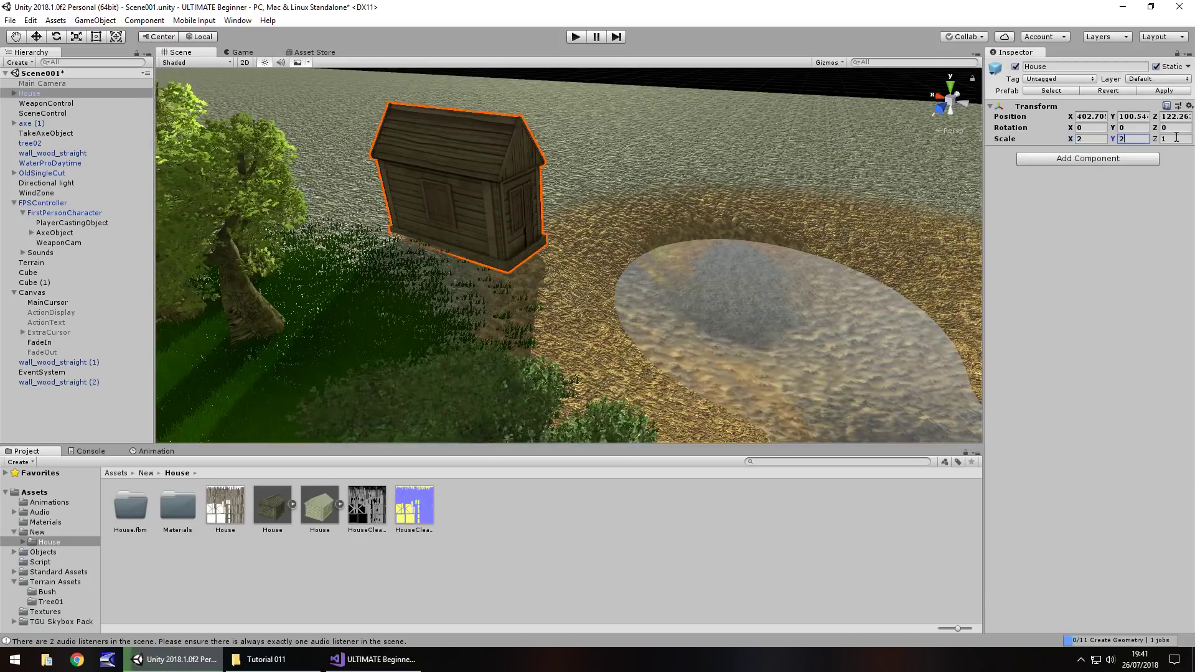
key("Tab")
type("2")
Move the house's Cube mesh to position X 2.86, Y 1.41 so it rests on the ground beside the grass
right_click_drag(722, 193, 565, 267)
left_click_drag(530, 304, 546, 237)
middle_click_drag(547, 237, 533, 218)
mouse_move(535, 271)
right_mouse_down()
mouse_move(567, 273)
mouse_move(535, 290)
right_mouse_up()
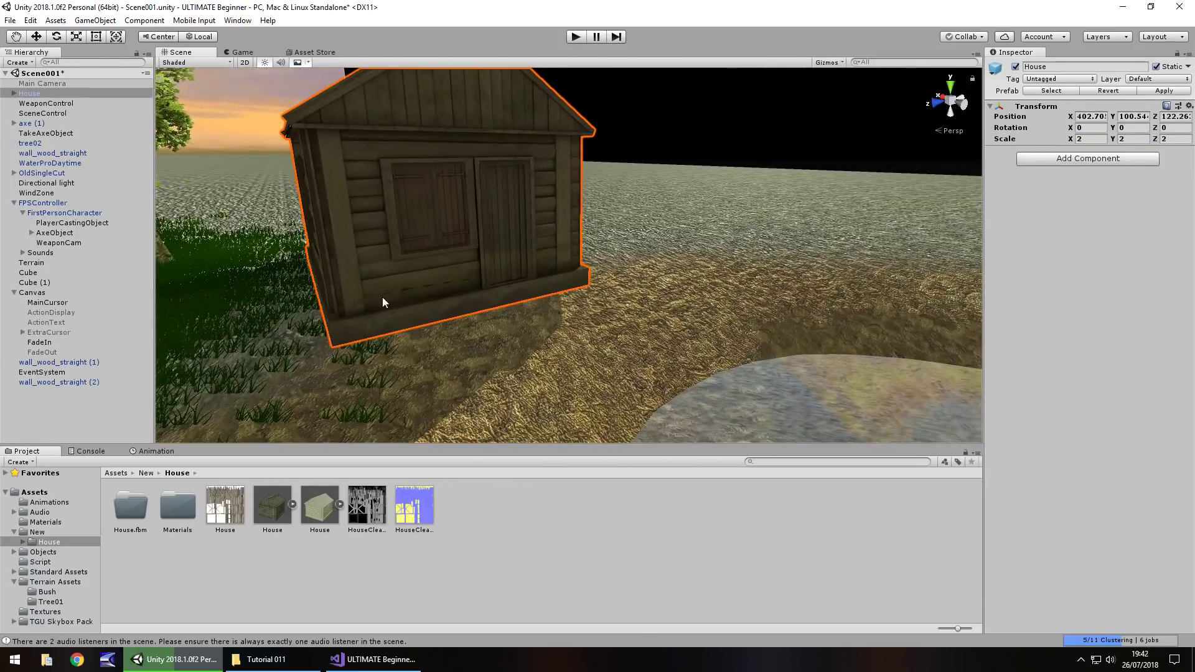
left_click_drag(279, 91, 342, 173, "alt")
left_click(412, 200)
key("w")
mouse_move(434, 189)
left_mouse_down()
mouse_move(434, 208)
mouse_move(434, 197)
left_mouse_up()
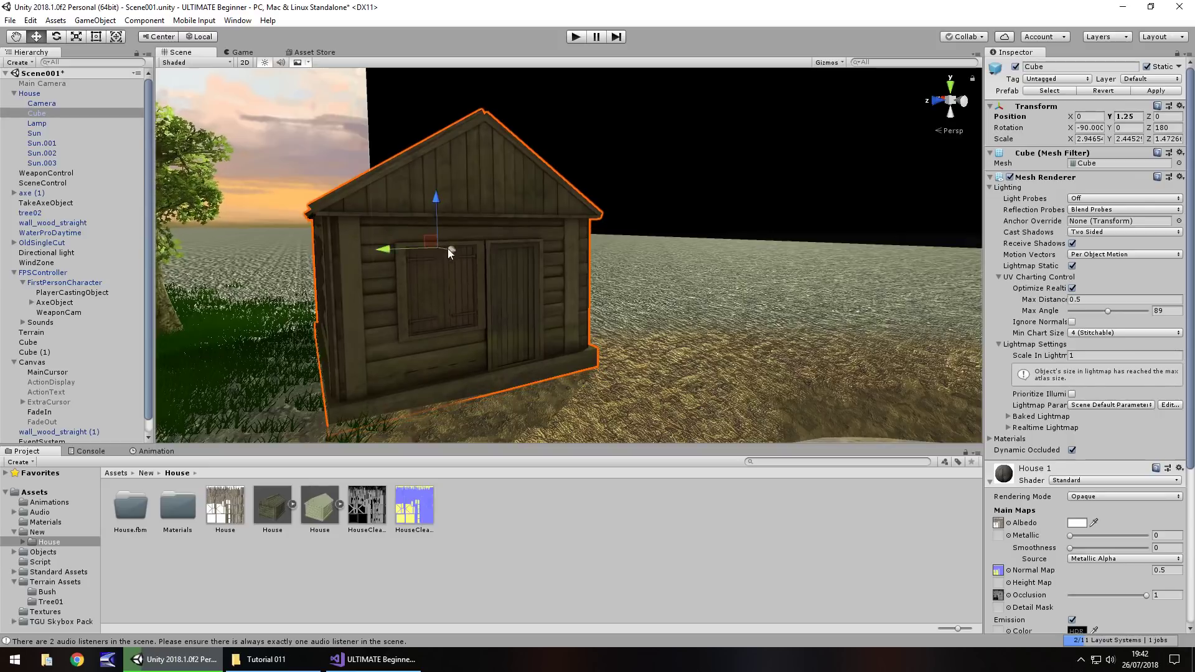
left_click_drag(384, 249, 406, 195)
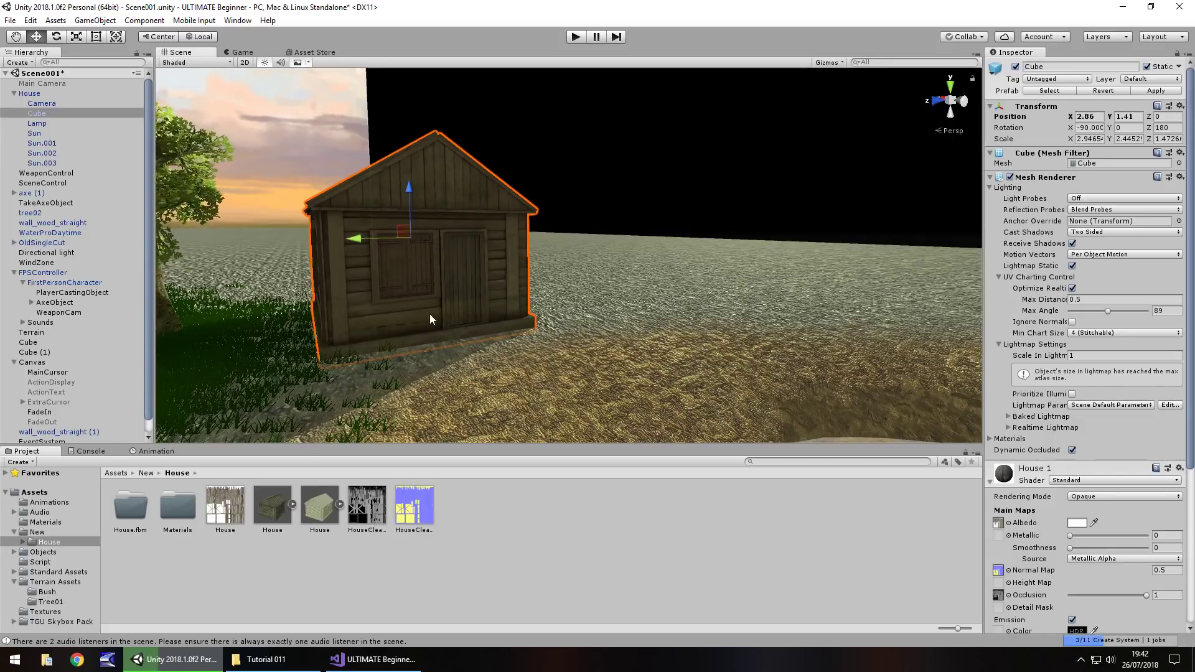
Enable Create from Grayscale on the HouseCleanNM normal map, apply the import settings and check the house front
scroll(430, 314, "up", 6)
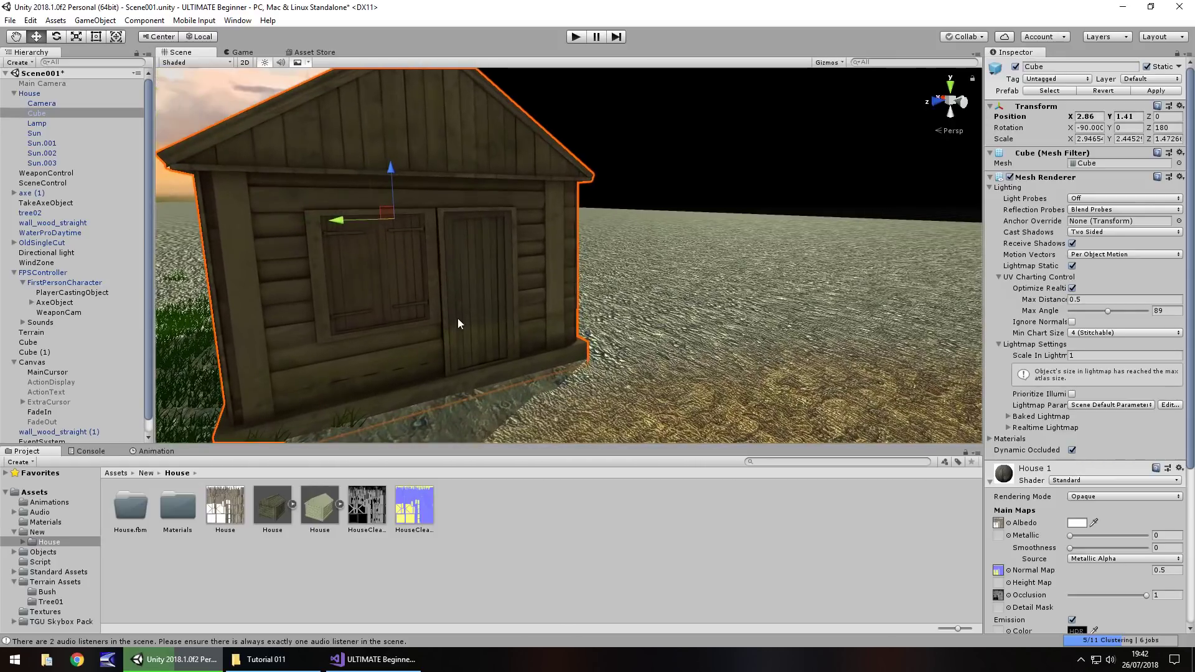
left_click(412, 511)
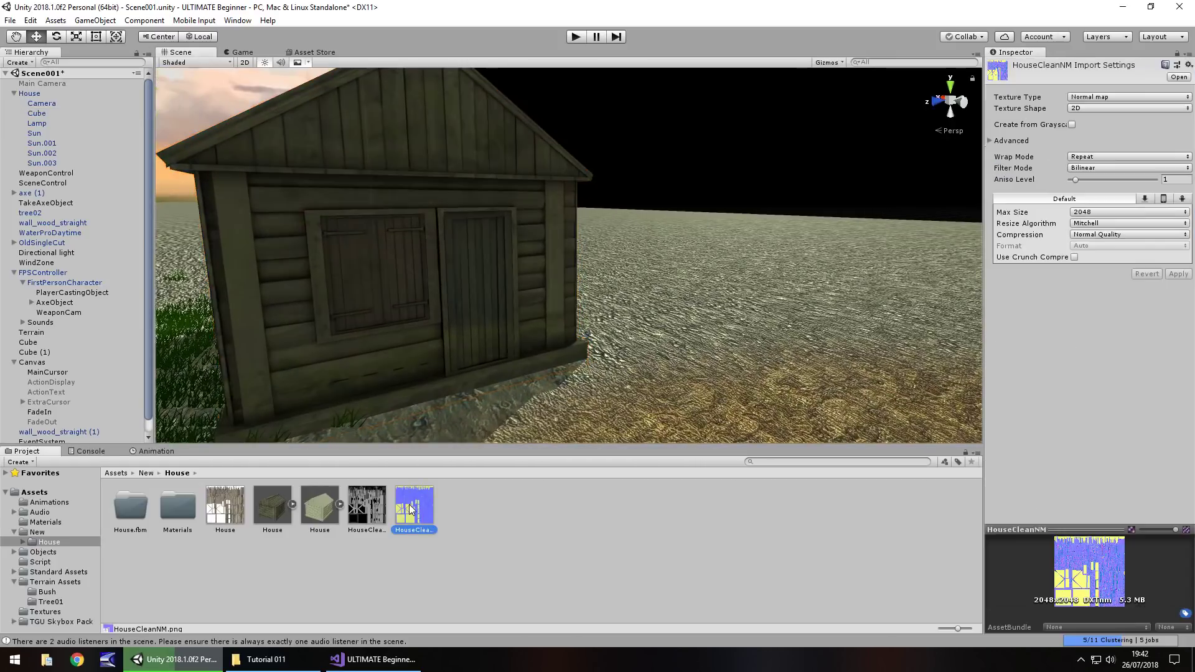
left_click(1072, 125)
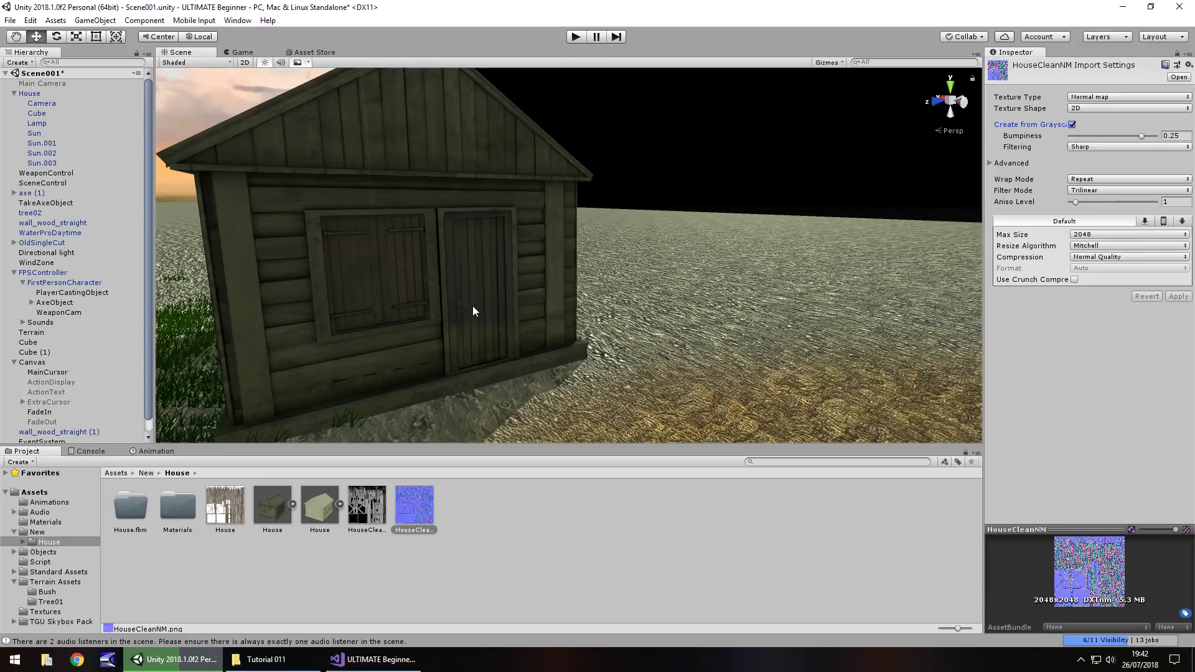
right_click_drag(473, 305, 439, 296)
left_click(468, 290)
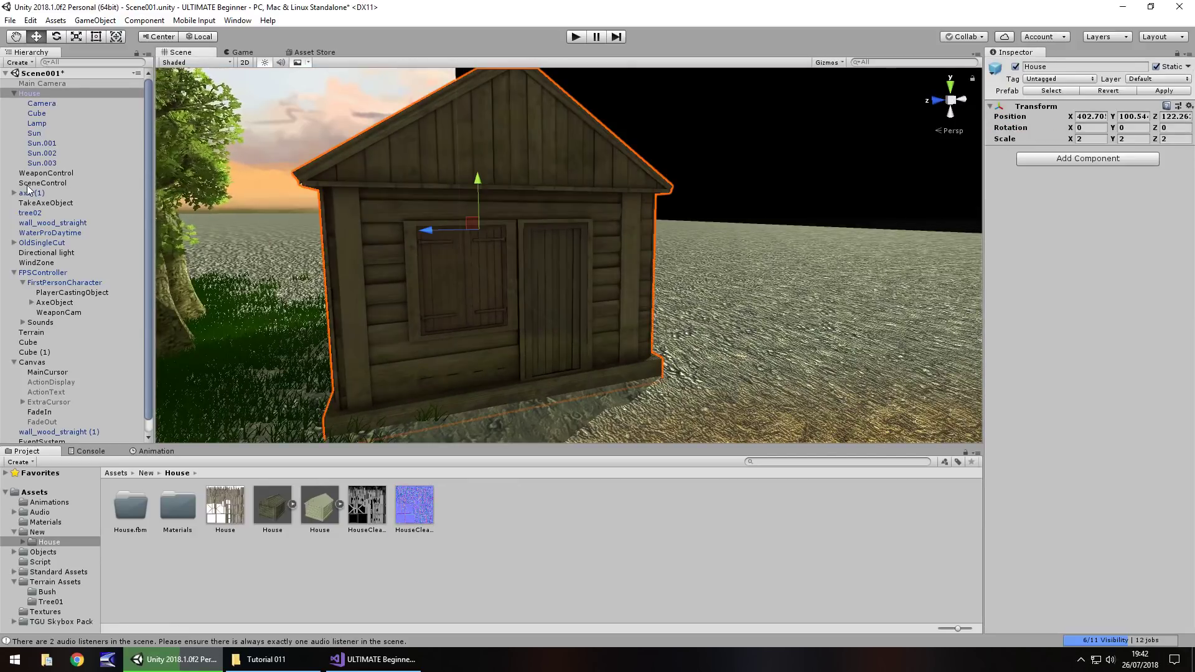
Try the Directional light at rotation X -66.3, Y -120 with its intensity raised to 18.1, viewing the effect on the scene
left_click(54, 252)
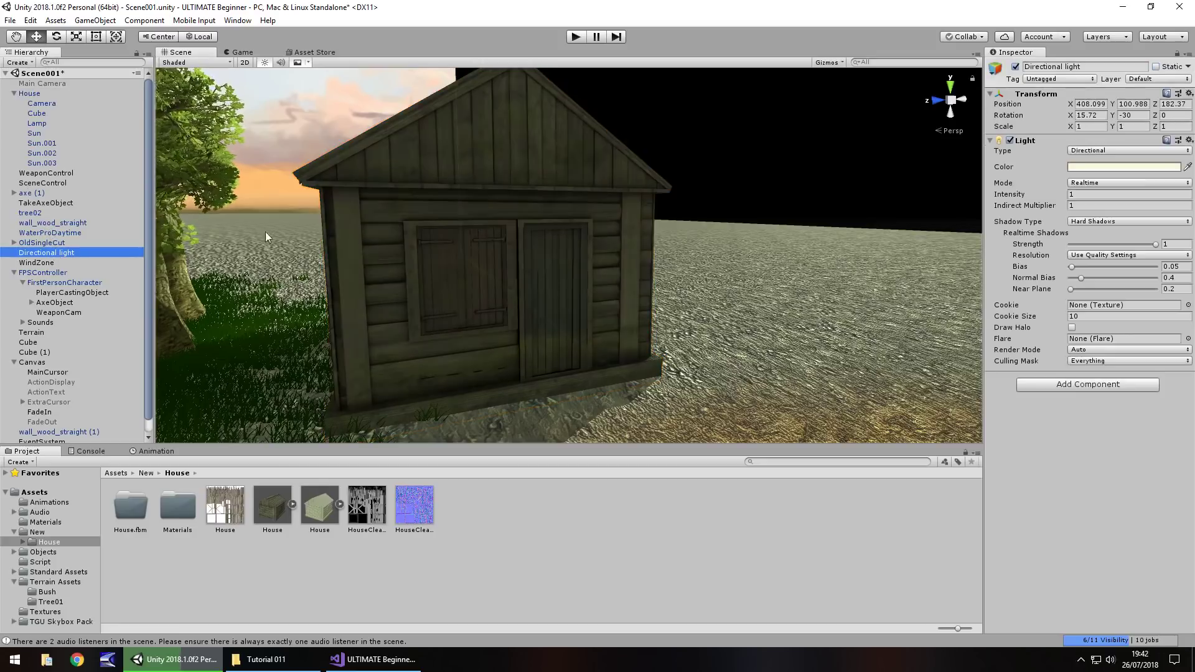
left_click_drag(1069, 117, 1098, 117)
left_click_drag(1008, 194, 1051, 197)
right_click_drag(684, 212, 576, 208)
middle_click_drag(728, 198, 691, 410)
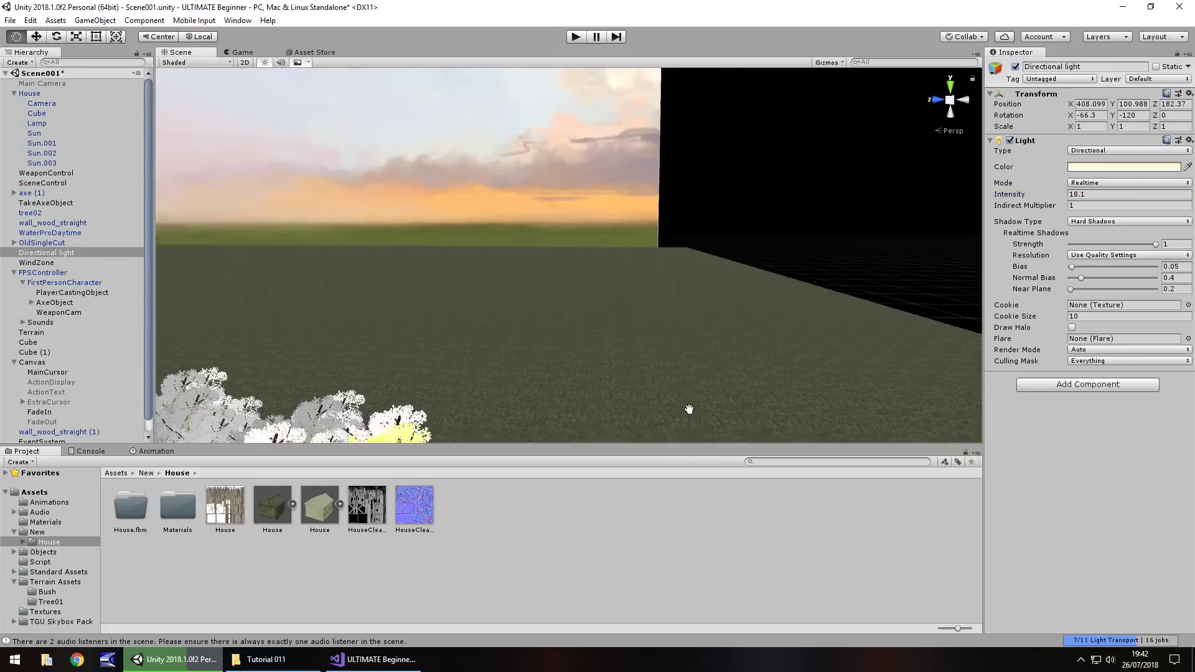
right_click_drag(623, 205, 616, 308)
key("Down")
key("Down")
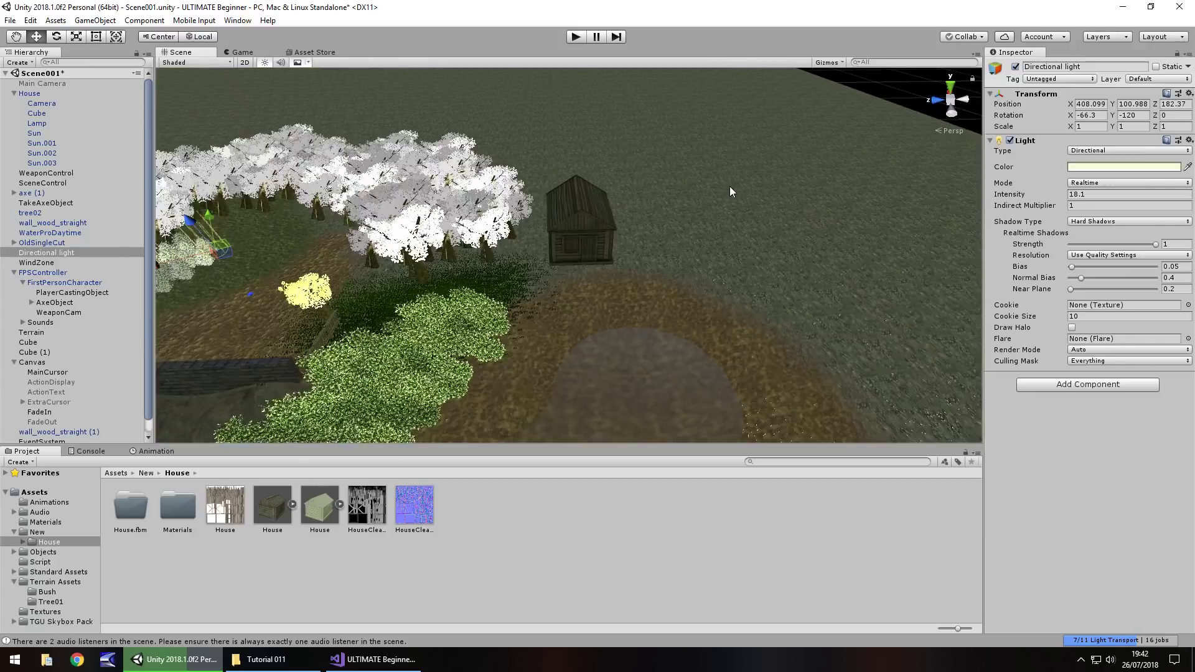
Undo the intensity and rotation changes made to the Directional light
key("ctrl+z")
key("ctrl+z")
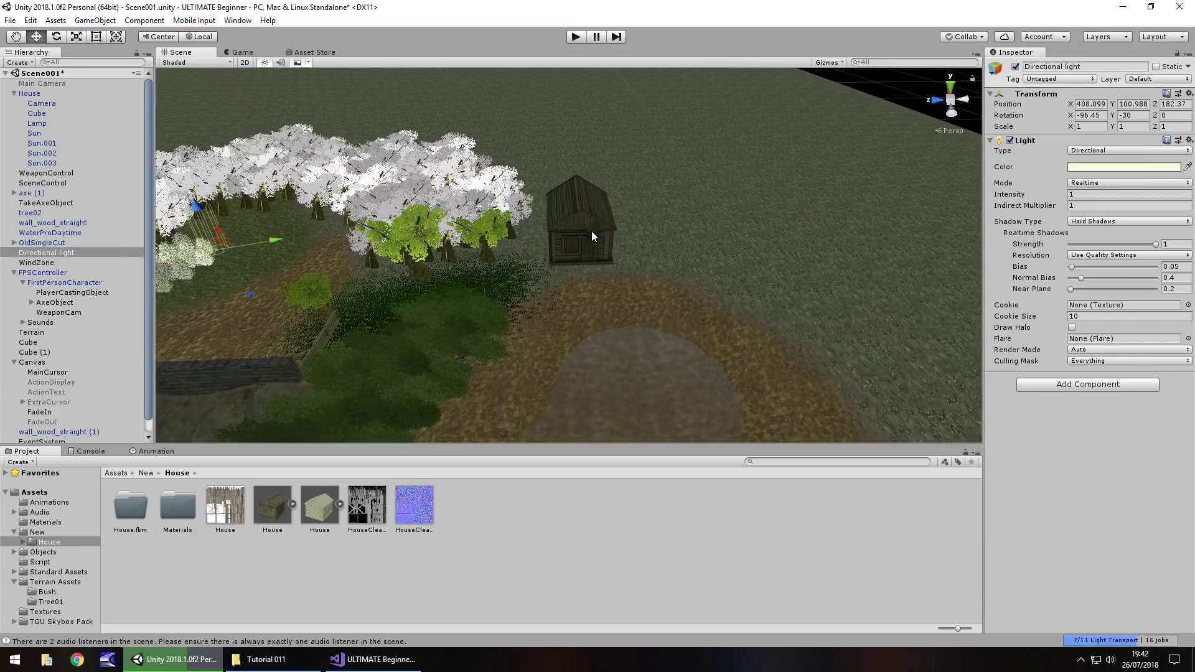
key("ctrl+z")
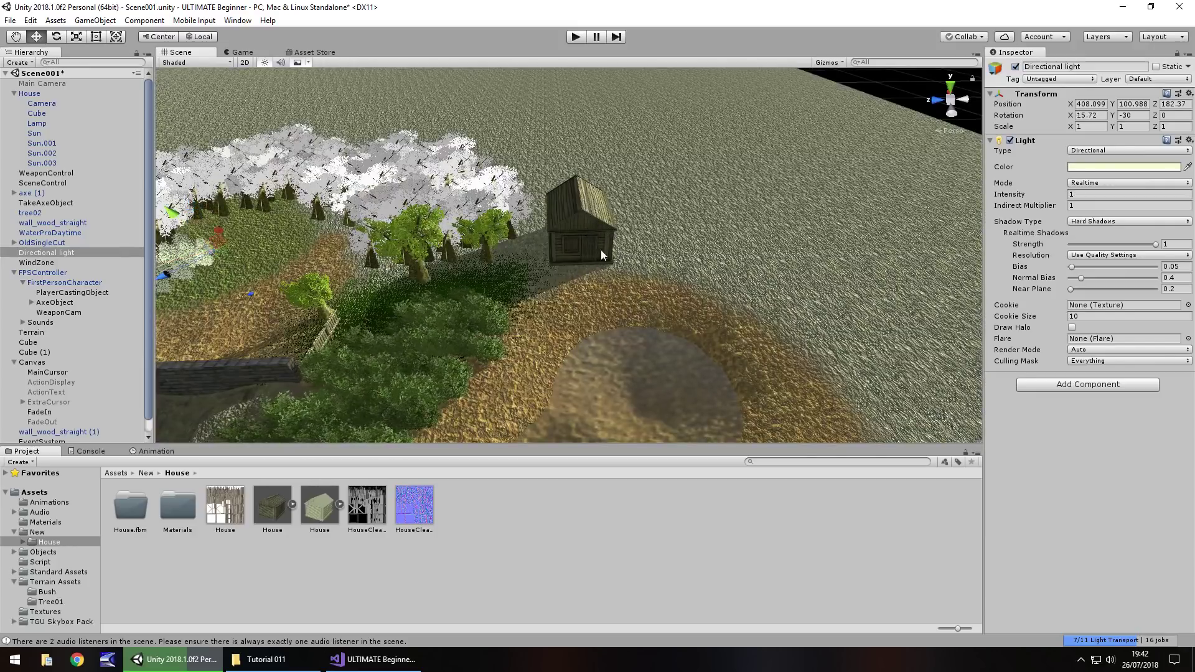
Examine the house's roof and sunlit side wall up close to judge how its wood texture looks
scroll(626, 269, "up", 6)
middle_click_drag(604, 223, 472, 280)
left_click_drag(473, 280, 393, 253, "alt")
scroll(559, 274, "up", 3)
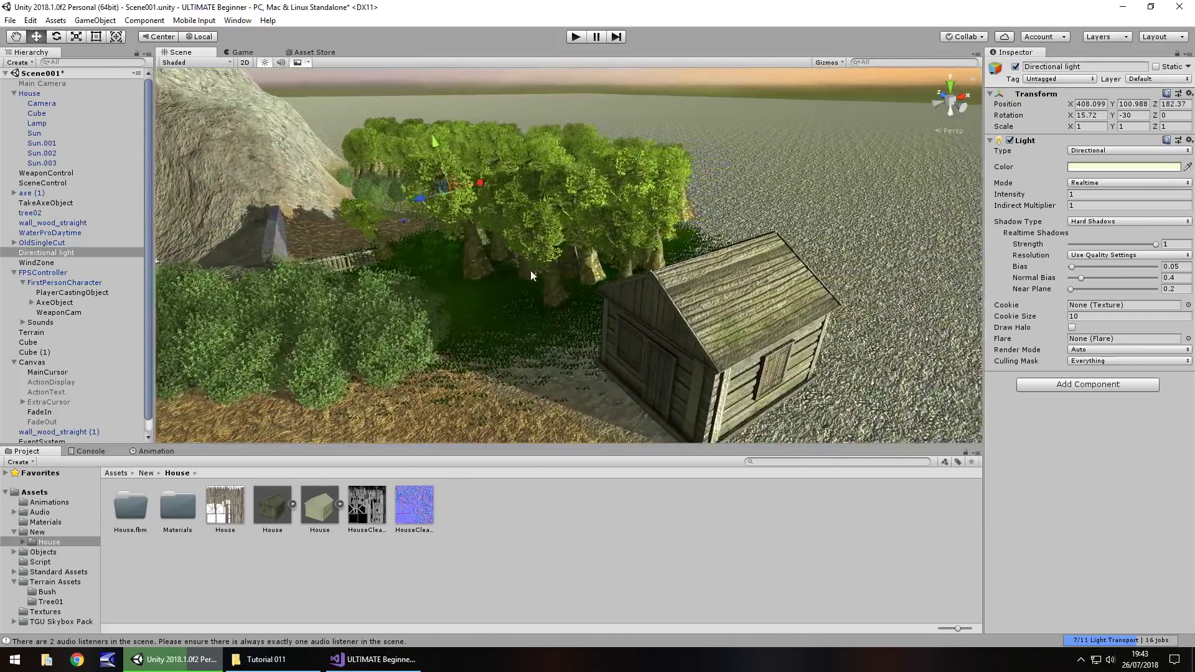
key("Right")
key("Up")
right_click_drag(596, 380, 596, 358)
middle_click_drag(598, 373, 616, 67)
scroll(609, 161, "up", 6)
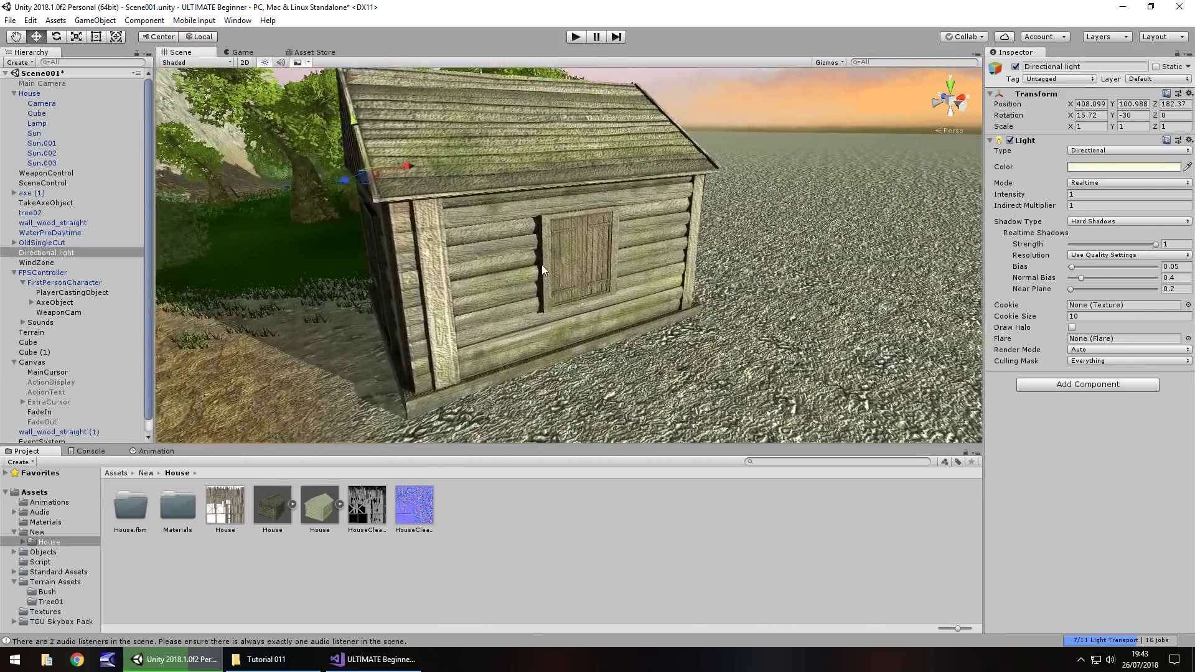
right_click_drag(542, 265, 488, 260)
left_click(486, 252)
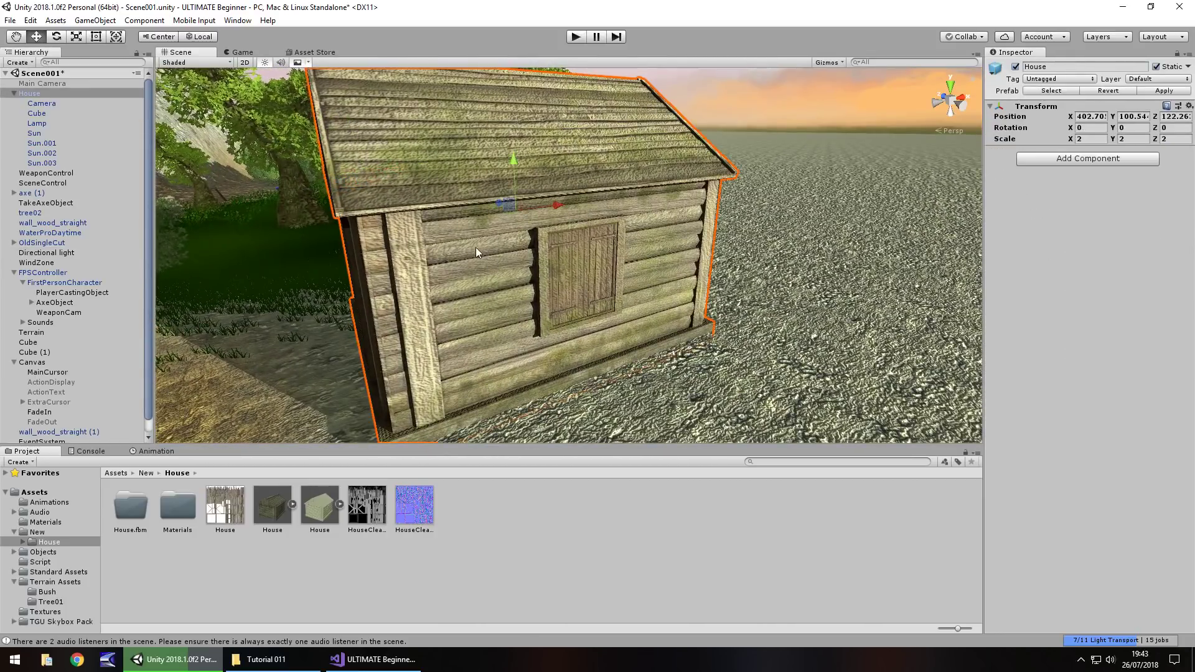
Turn Create from Grayscale off and back on for the HouseCleanNM texture, applying each change to compare the house's surface
left_click(428, 511)
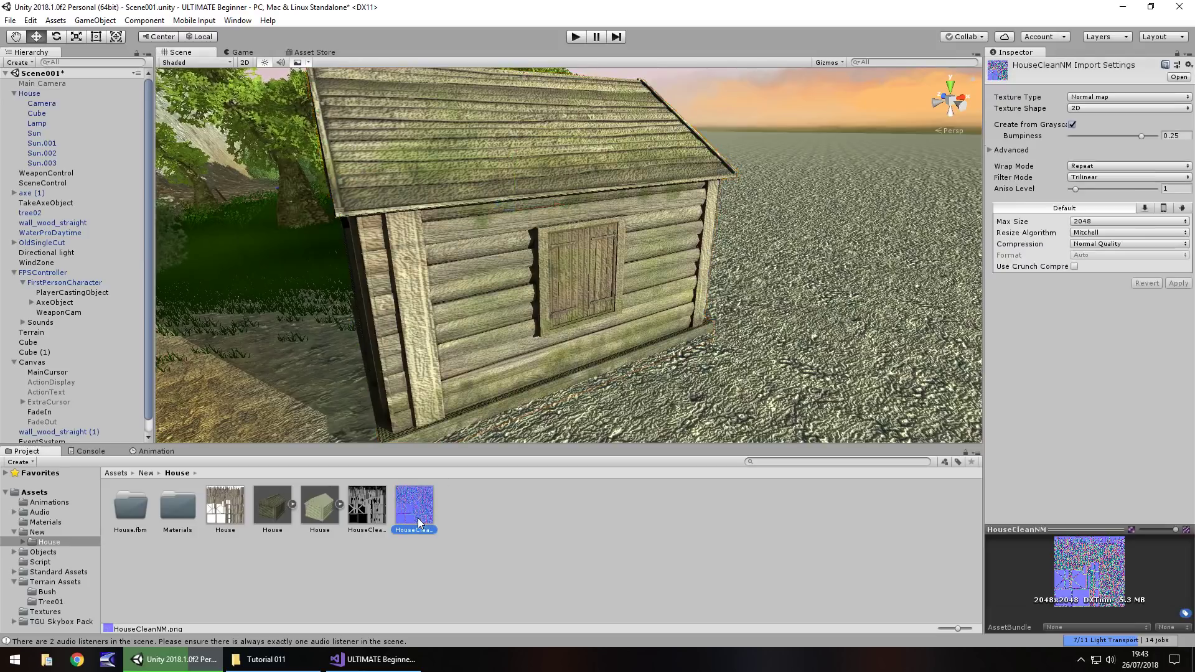
left_click(1072, 124)
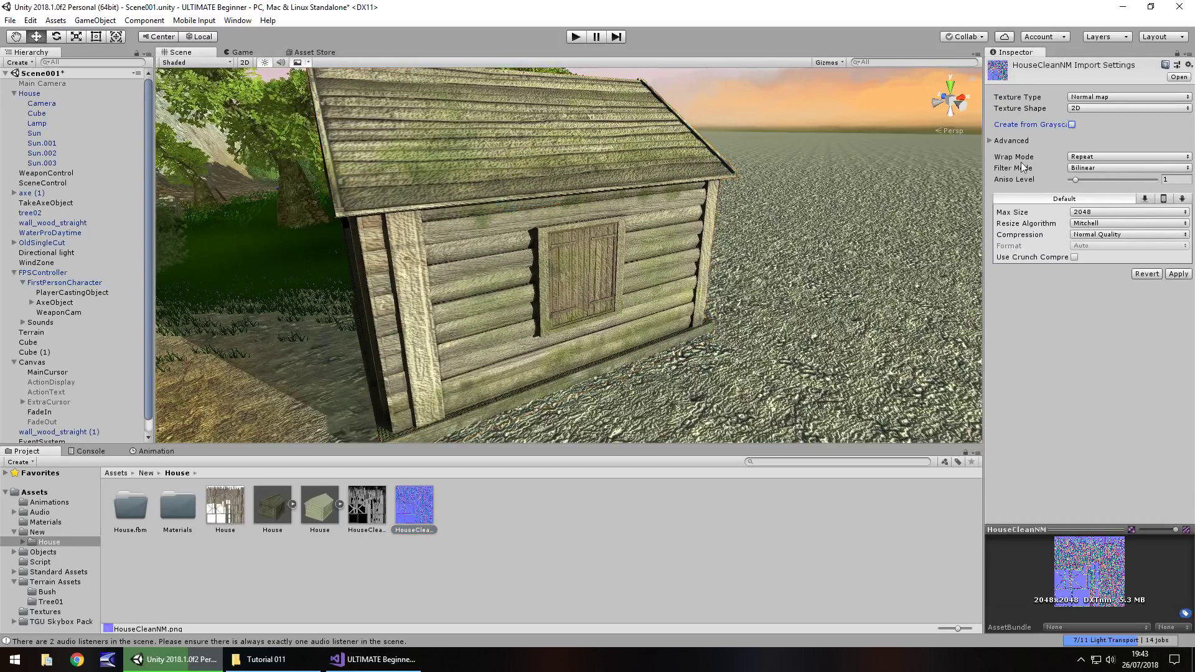
left_click(1179, 275)
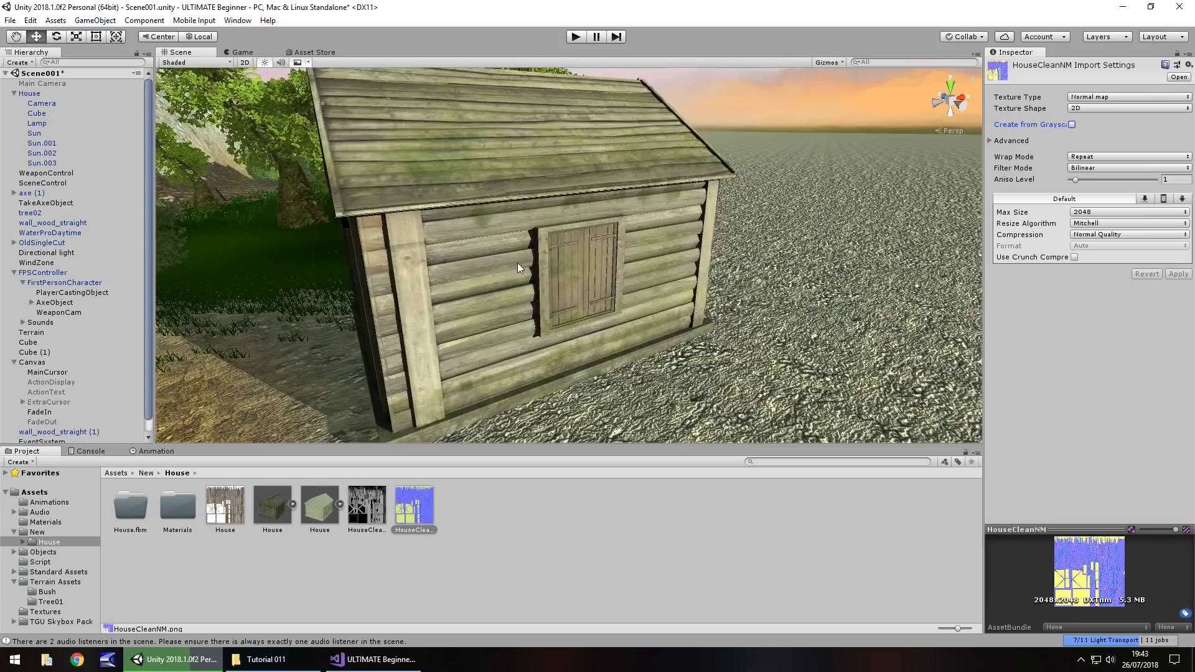
left_click(1071, 124)
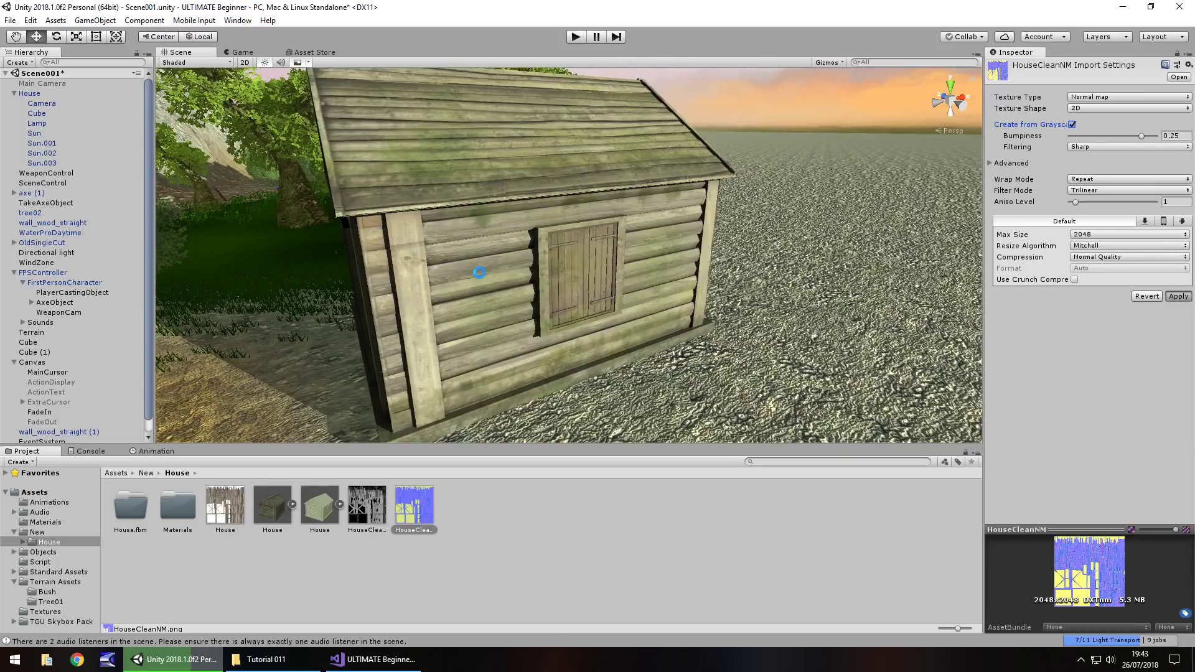
left_click(514, 265)
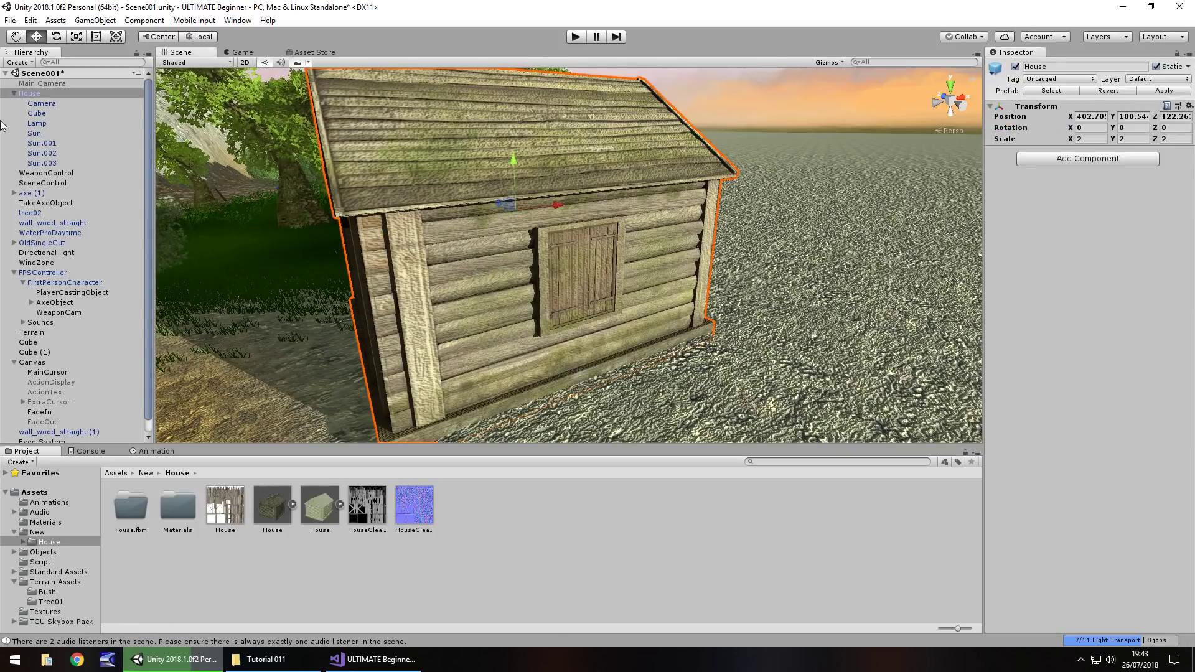
Set the smoothness source of the house Cube's House 1 material to Albedo Alpha
left_click(38, 115)
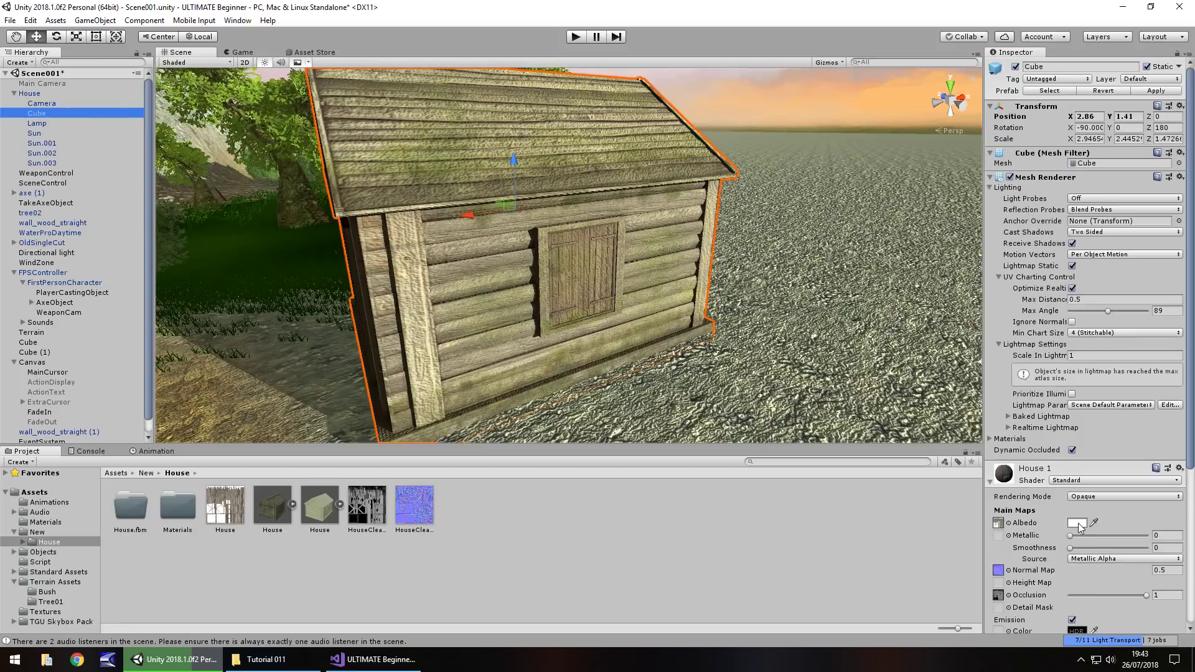
scroll(1058, 391, "down", 5)
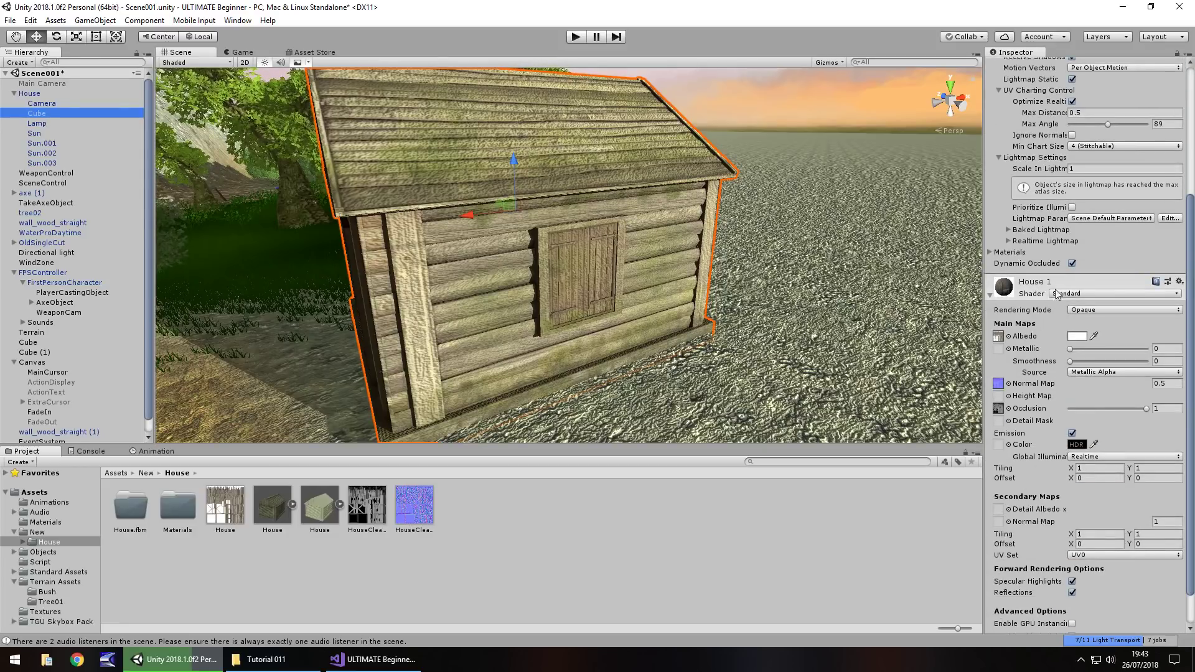
left_click(989, 297)
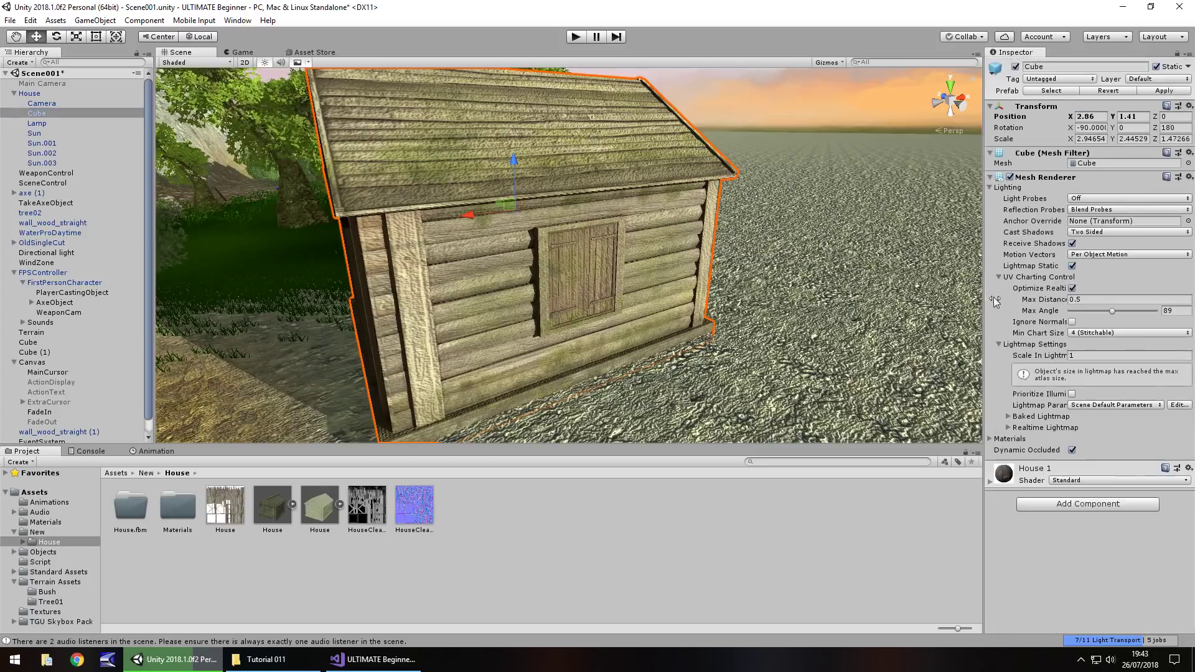
left_click(989, 484)
scroll(1050, 484, "down", 5)
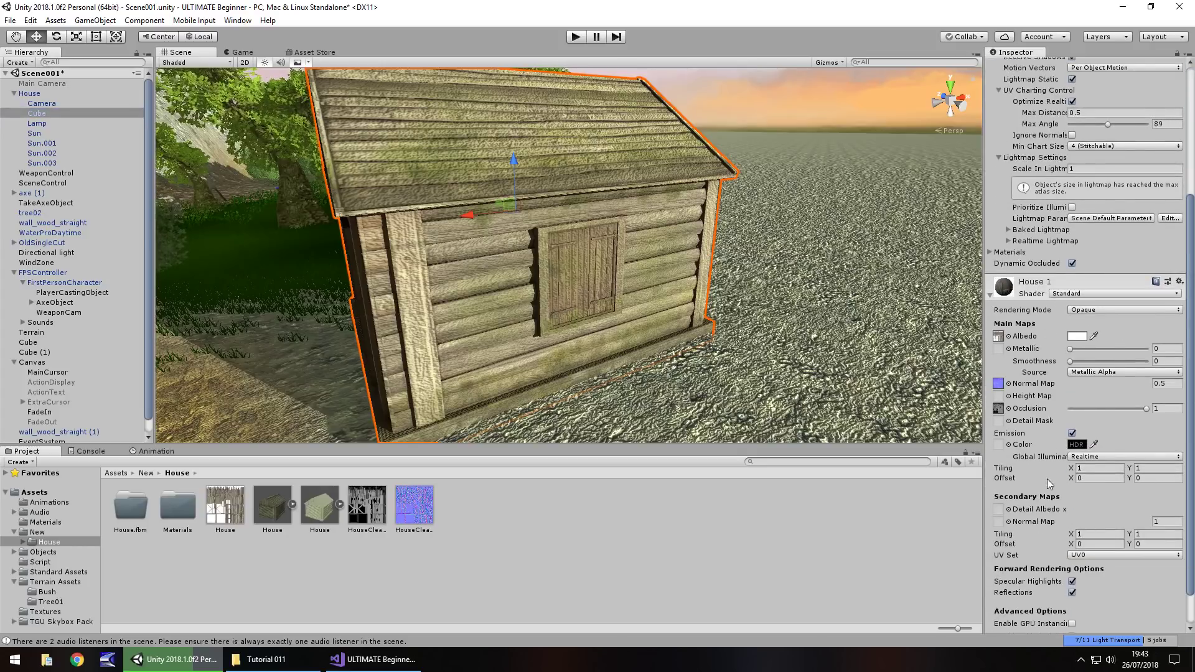
left_click(1095, 372)
left_click(1095, 392)
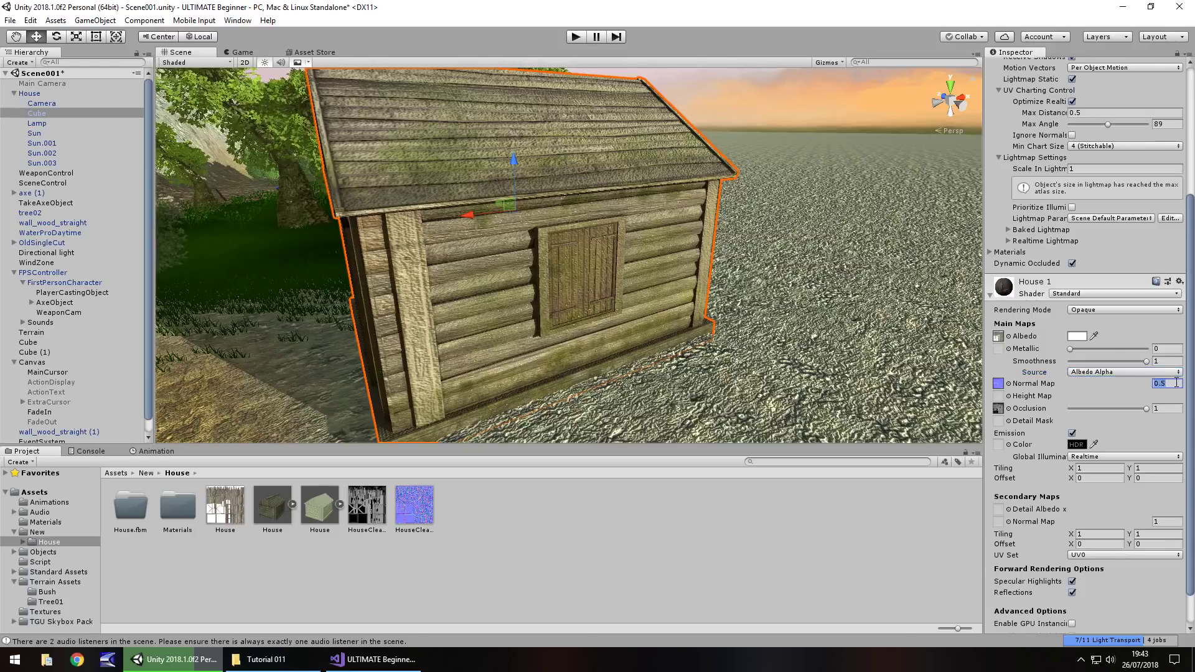
Try a normal map strength of 1 on the House 1 material and inspect the side wall up close
type("1")
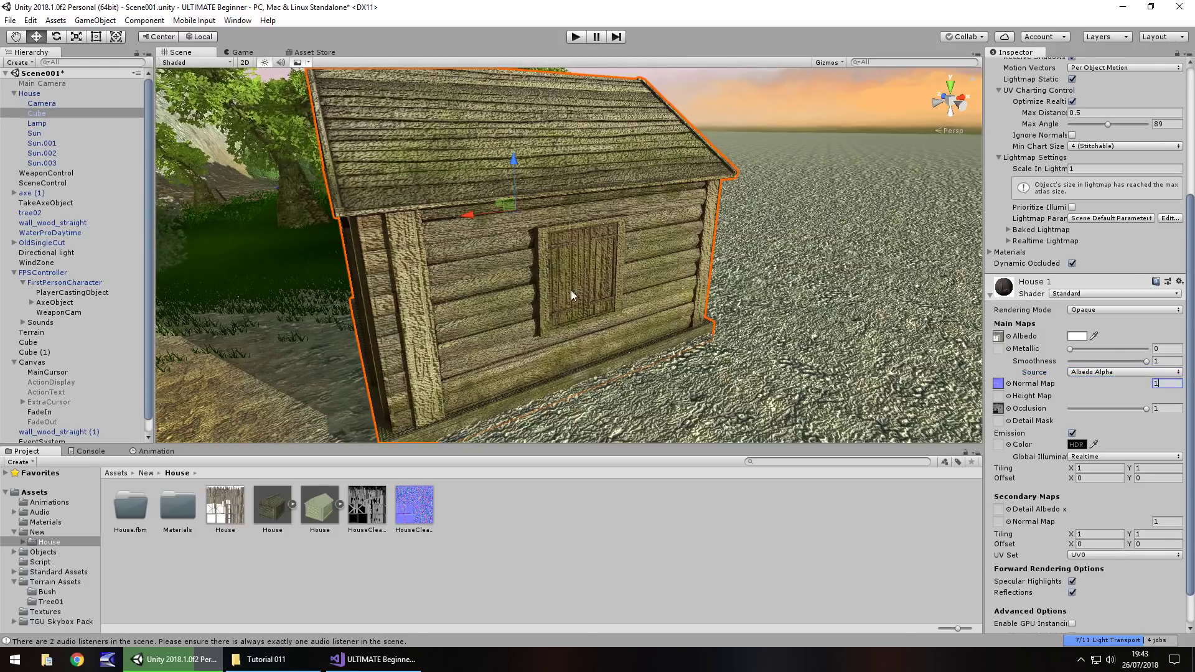
middle_click_drag(575, 290, 529, 203)
right_click_drag(528, 203, 591, 274)
scroll(592, 275, "up", 2)
middle_click_drag(565, 253, 562, 294)
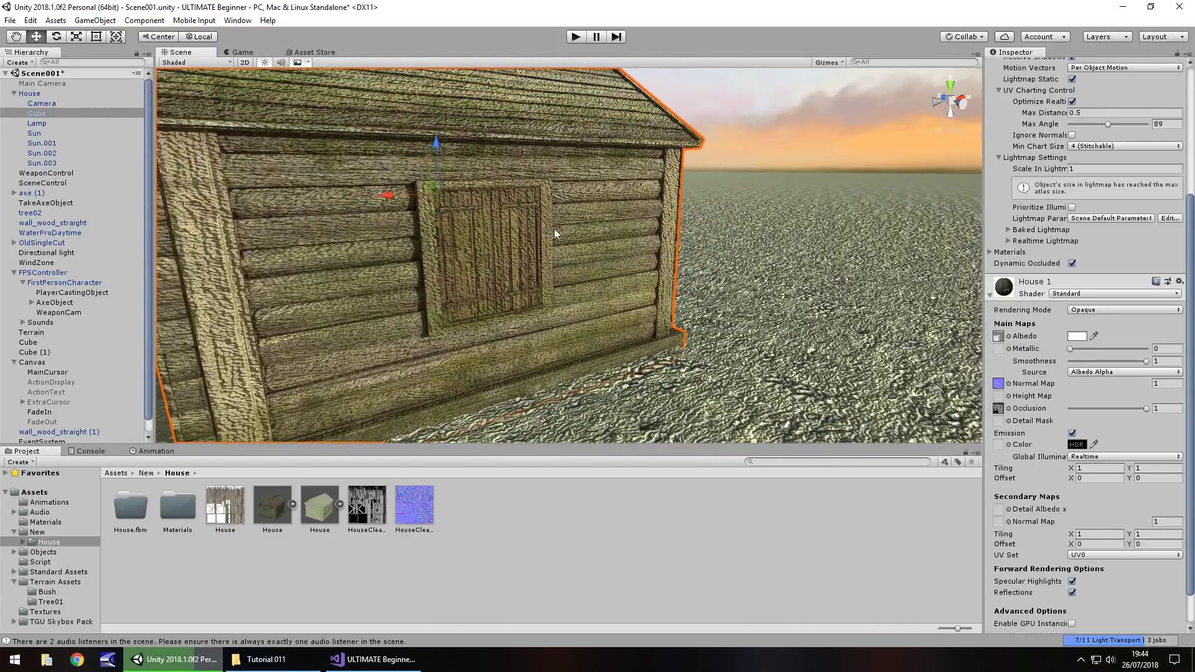
right_click_drag(491, 280, 461, 285)
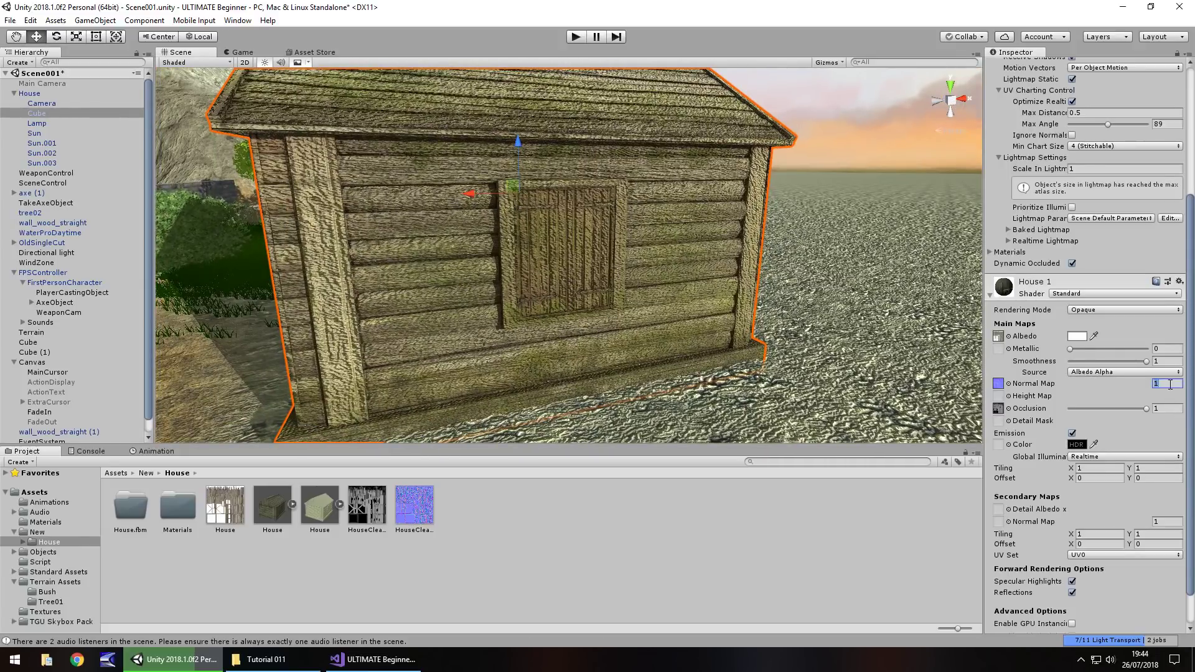
Set the House 1 material's normal map strength to 0.2, metallic to 0.439 and smoothness to 0.854
type("0.2")
right_click_drag(557, 286, 514, 256)
left_click_drag(1070, 348, 1137, 367)
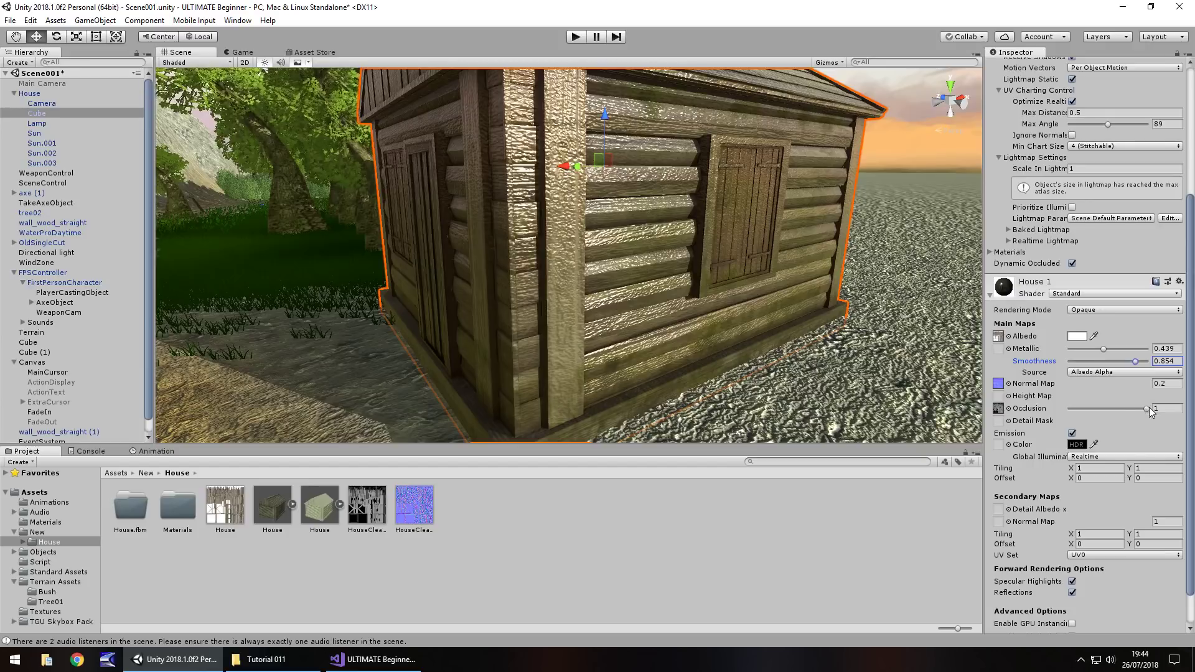
Test the House 1 material without occlusion by zeroing its strength and removing its texture, restoring strength 1 and the HouseCleanAO map
left_click_drag(1145, 408, 1070, 408)
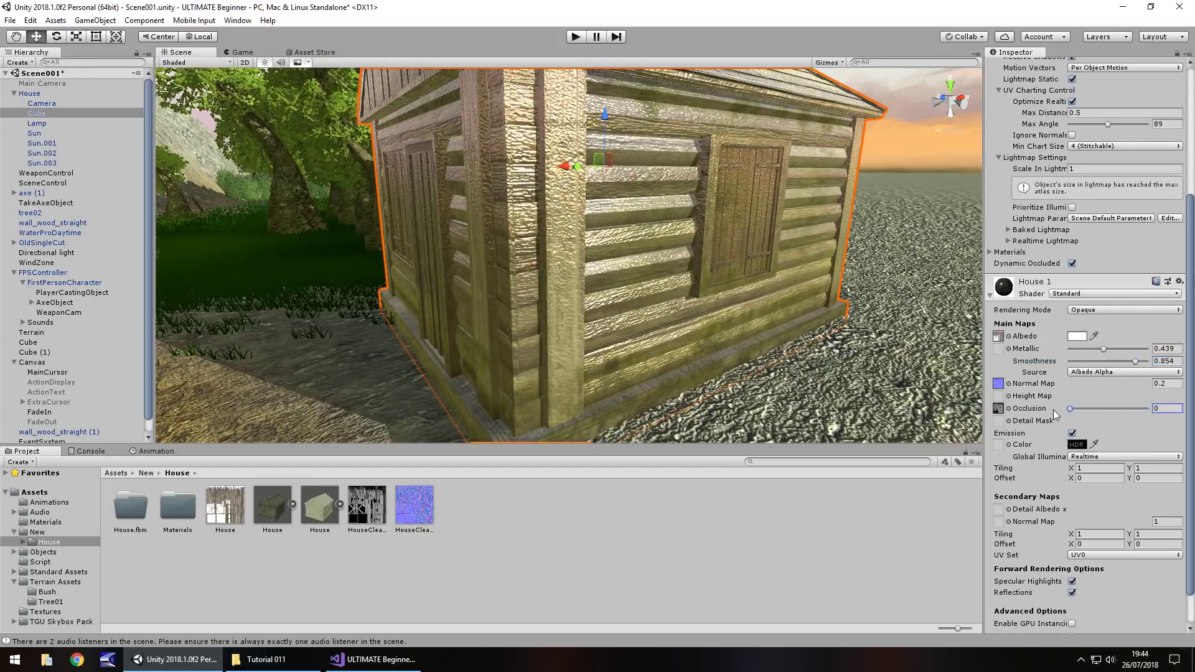
left_click_drag(1070, 408, 1164, 418)
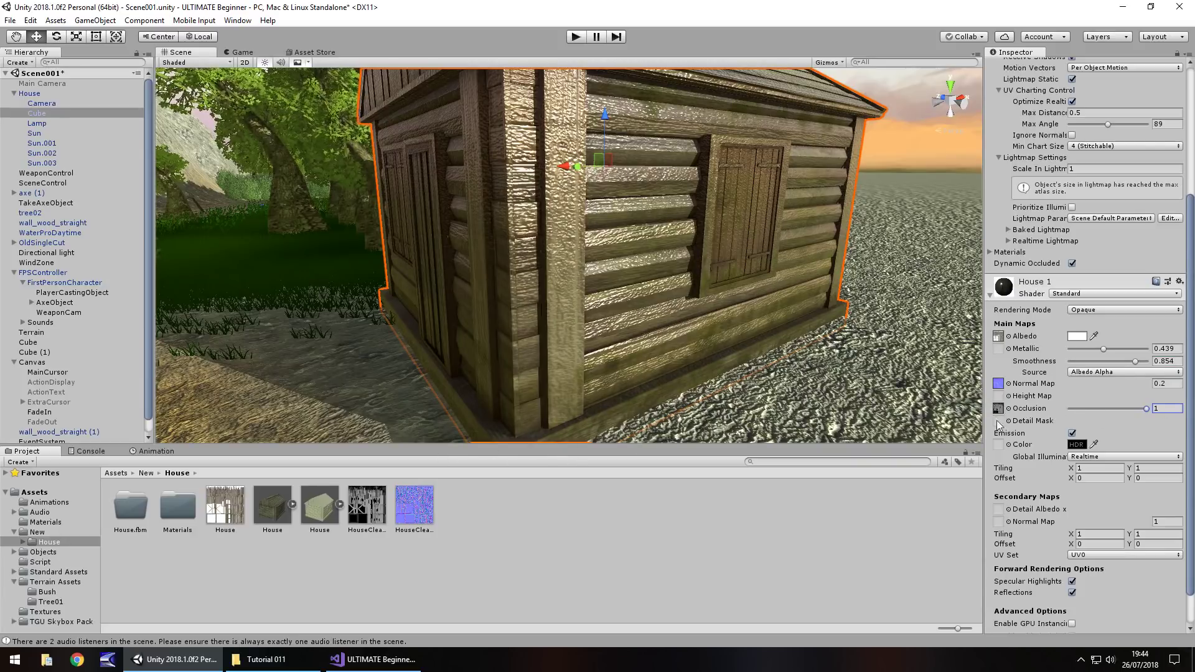
left_click(1008, 408)
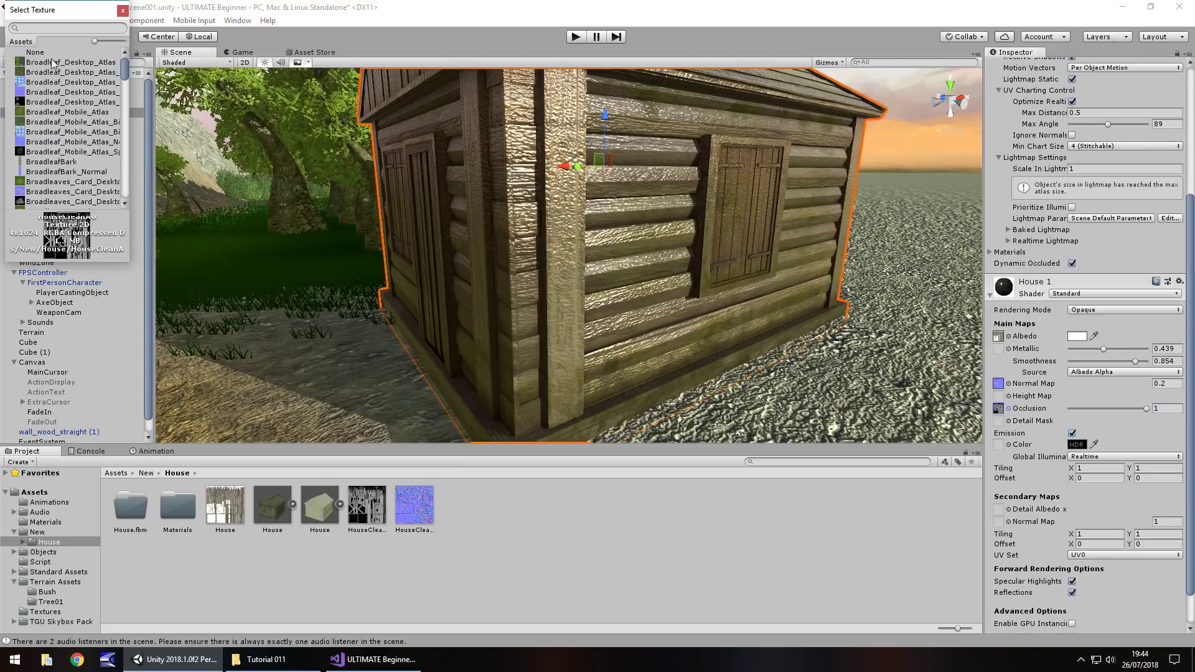
left_click(68, 52)
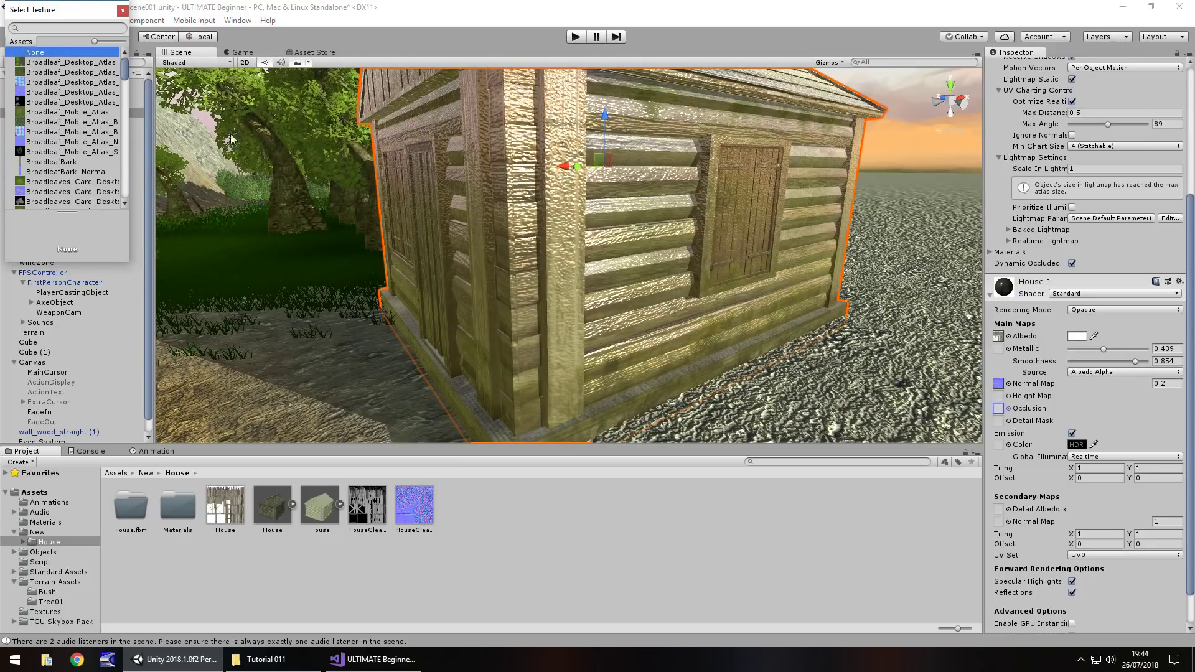
left_click_drag(124, 68, 126, 130)
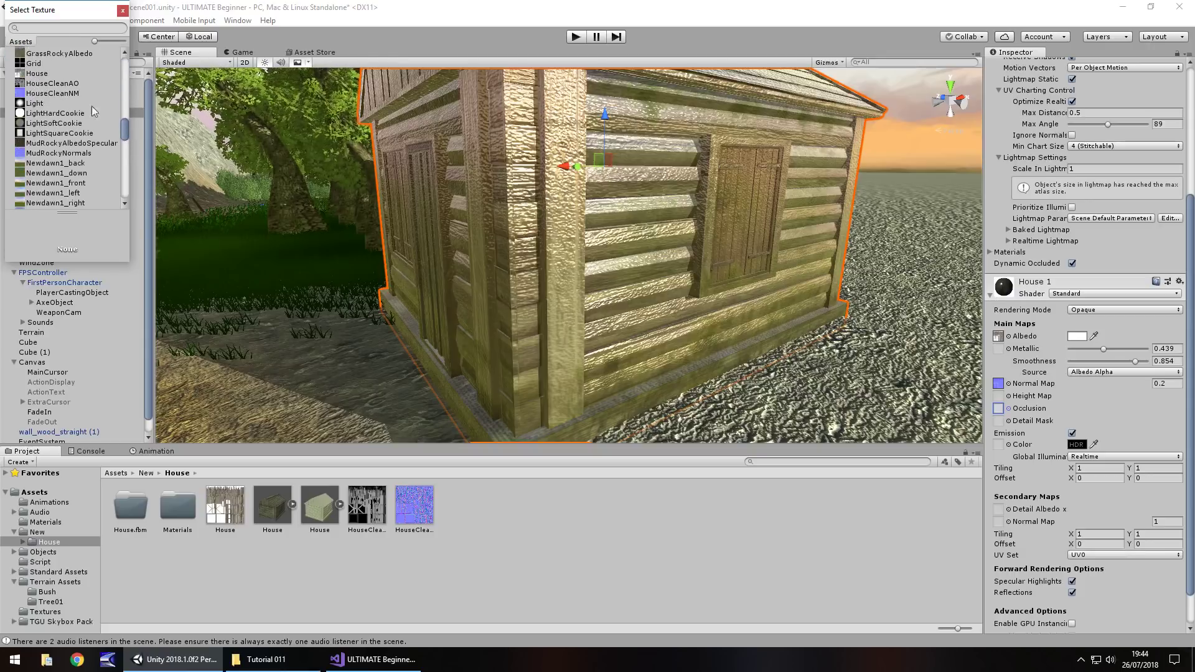
left_click(53, 83)
left_click(123, 11)
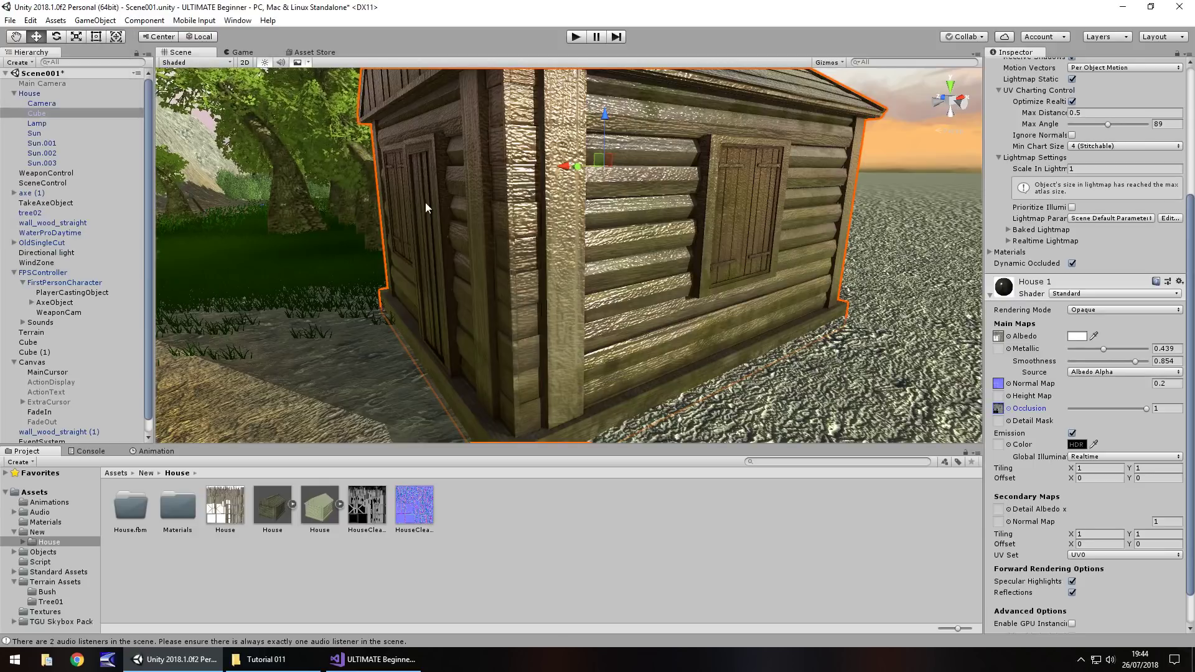
Disable Create from Grayscale on the HouseCleanNM normal map and apply it, checking the house's door and shutters
right_click_drag(425, 207, 398, 260)
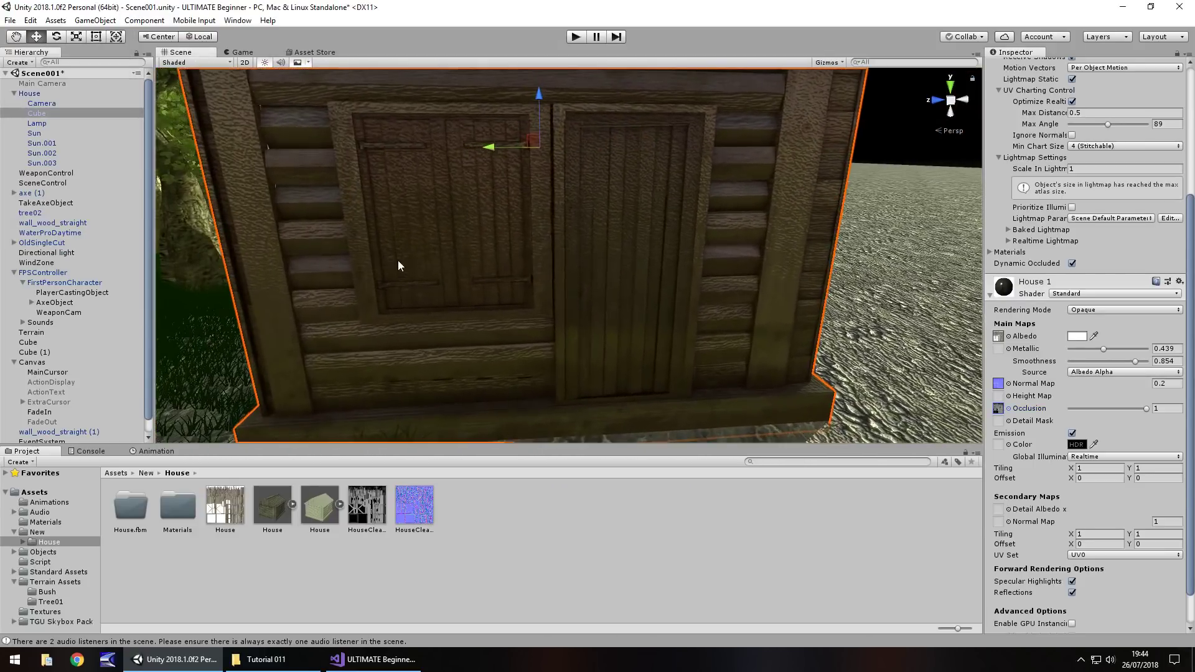
left_click(308, 169)
left_click(424, 286)
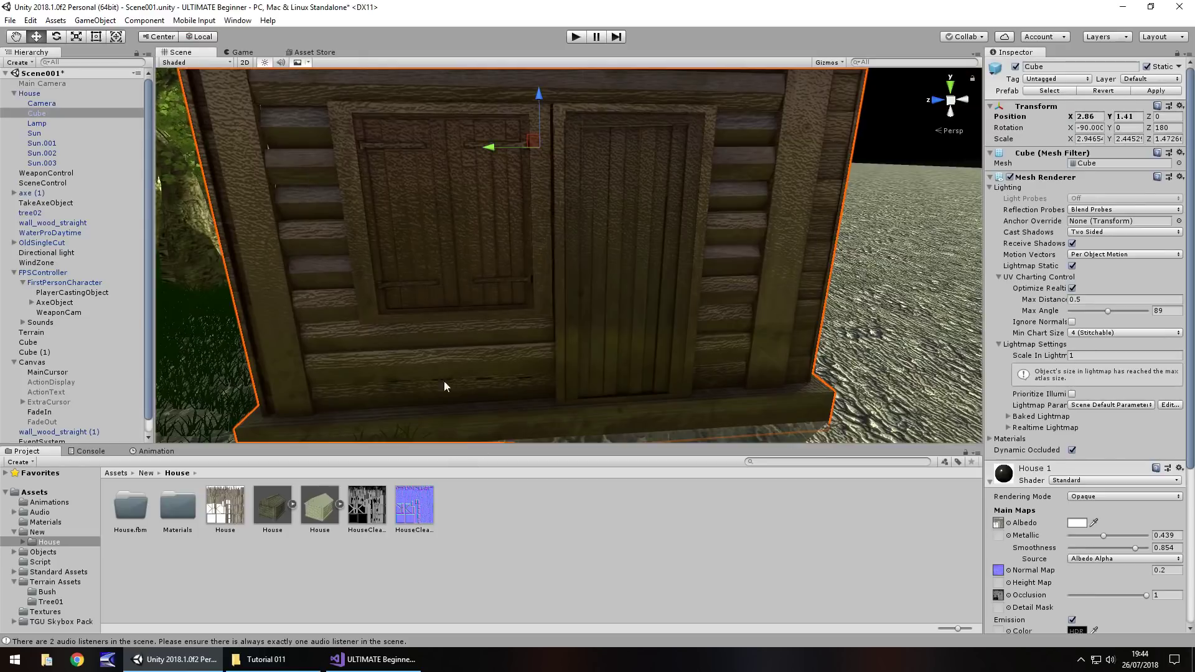
left_click(410, 509)
left_click(1072, 125)
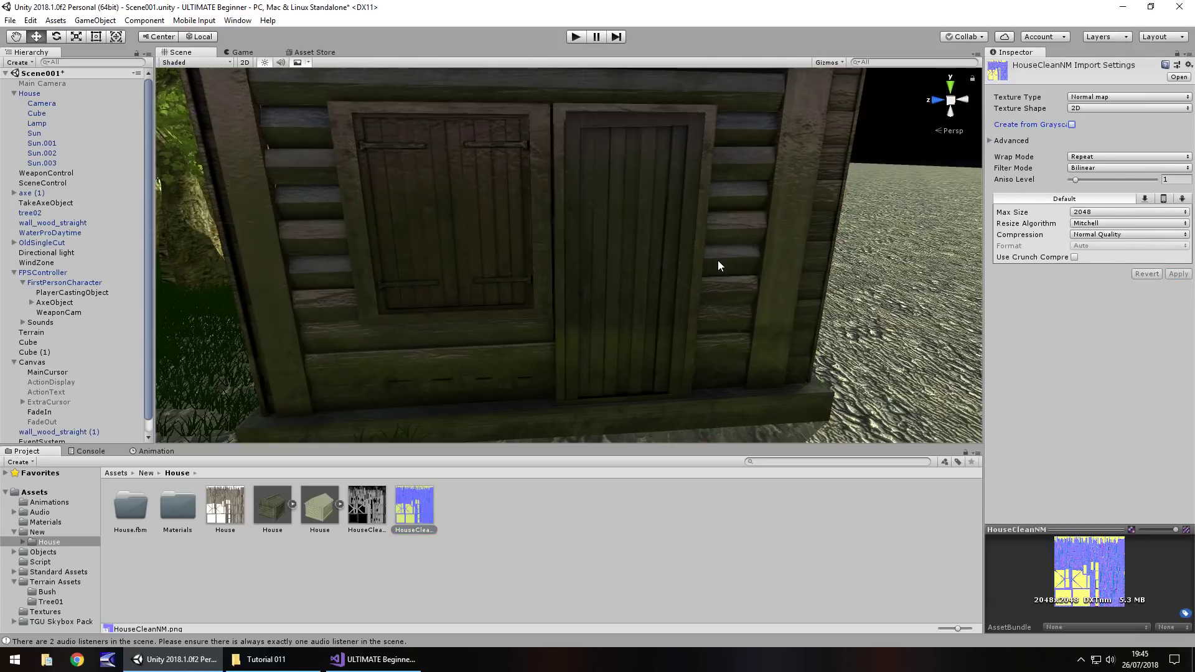
Darken the House 1 material's albedo colour to grey 6D6D6D and check the house from the front and side
right_click_drag(724, 249, 553, 211)
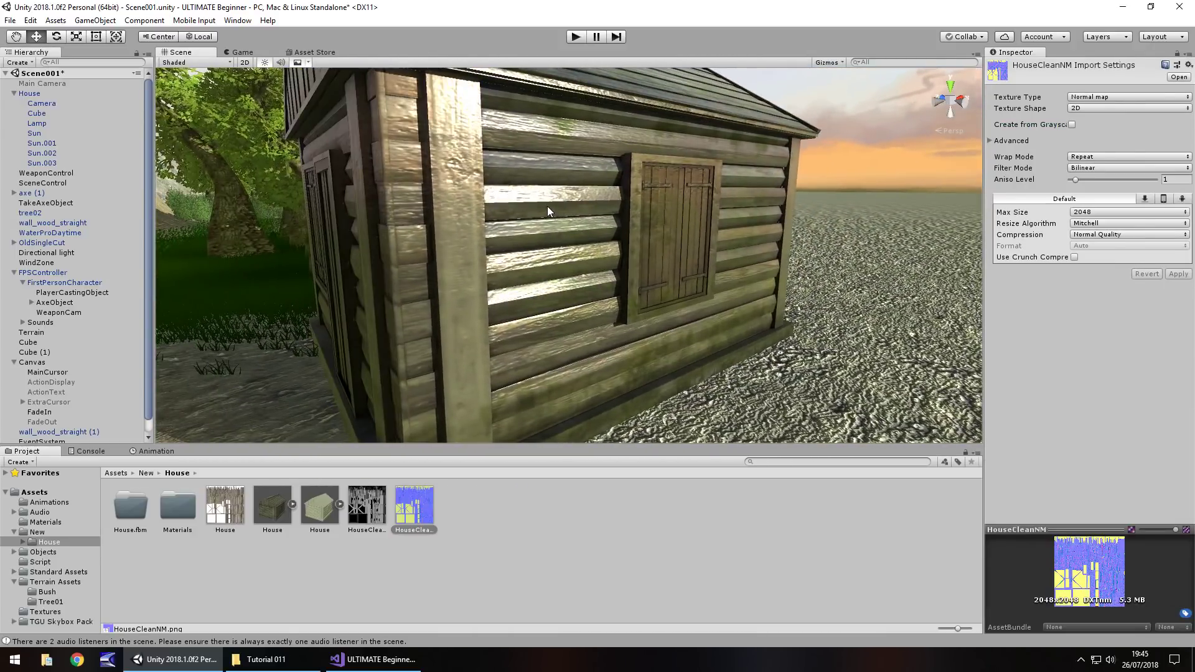
left_click(548, 208)
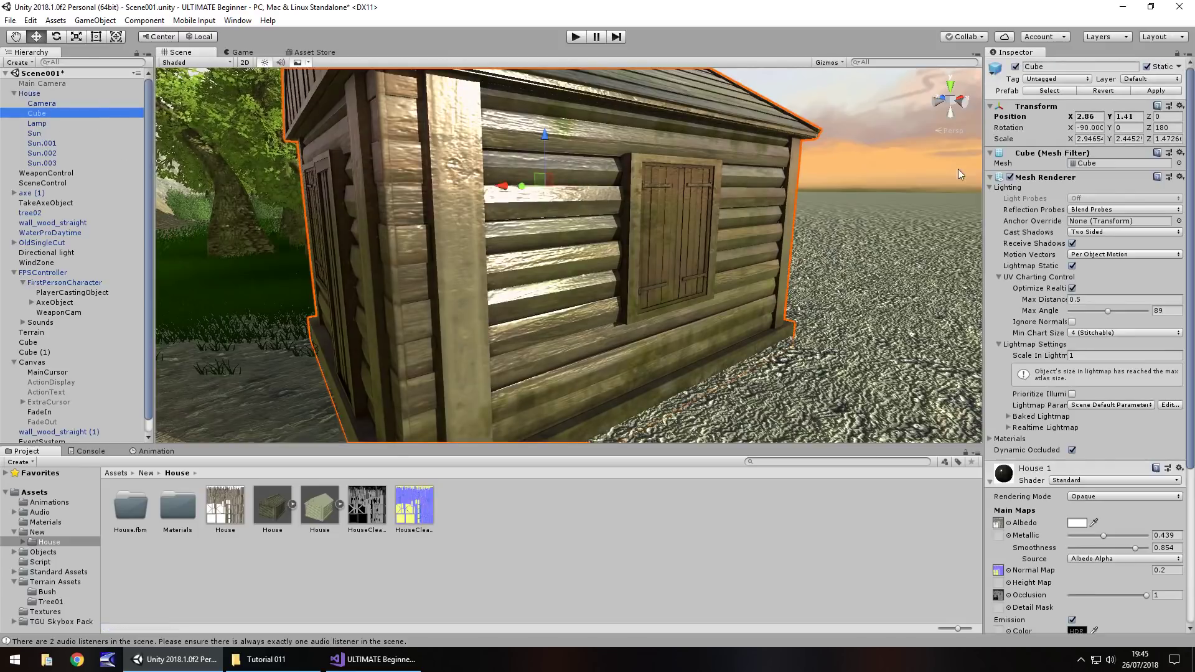
scroll(1095, 443, "down", 5)
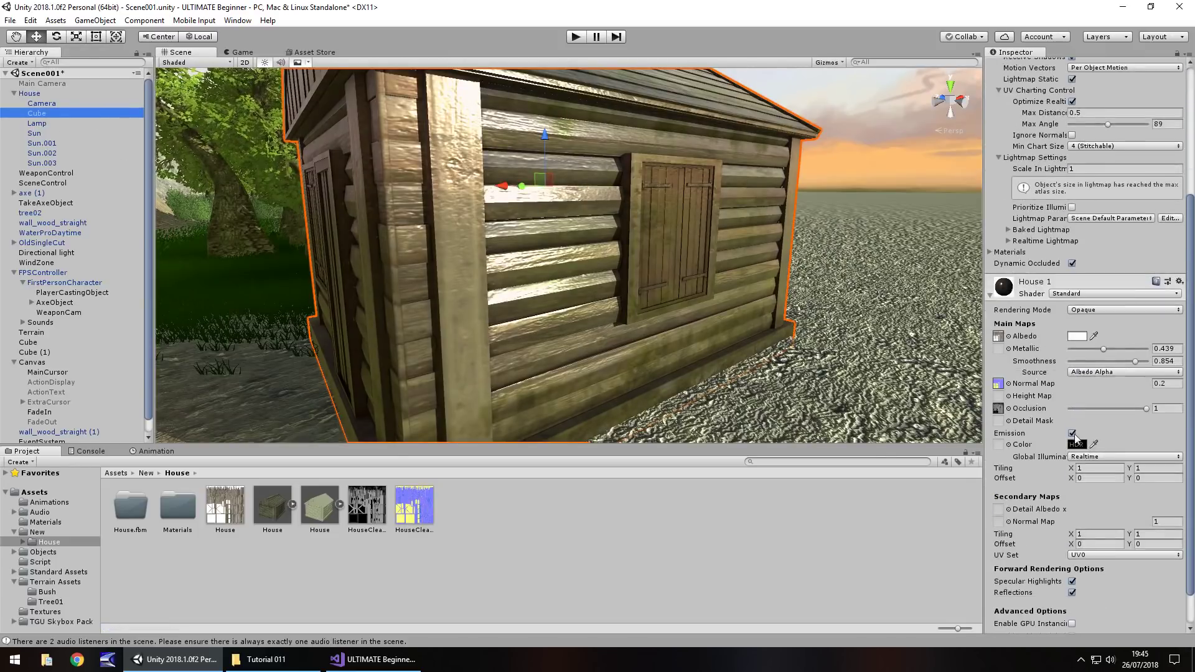
left_click(1077, 336)
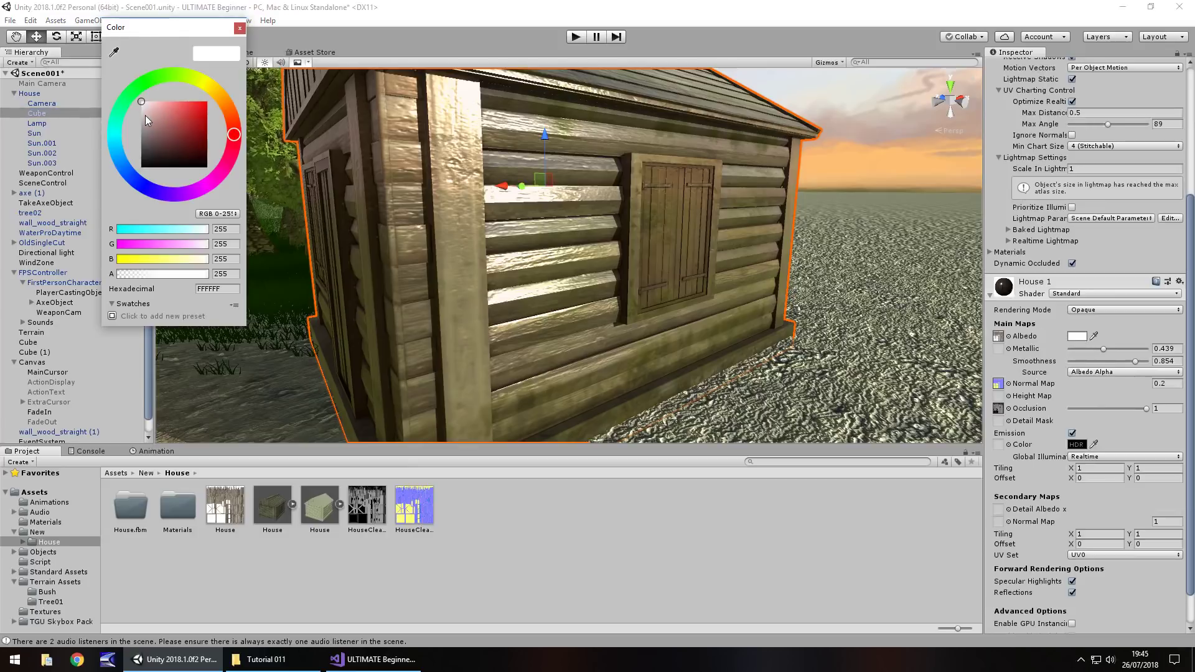
left_click_drag(145, 115, 133, 139)
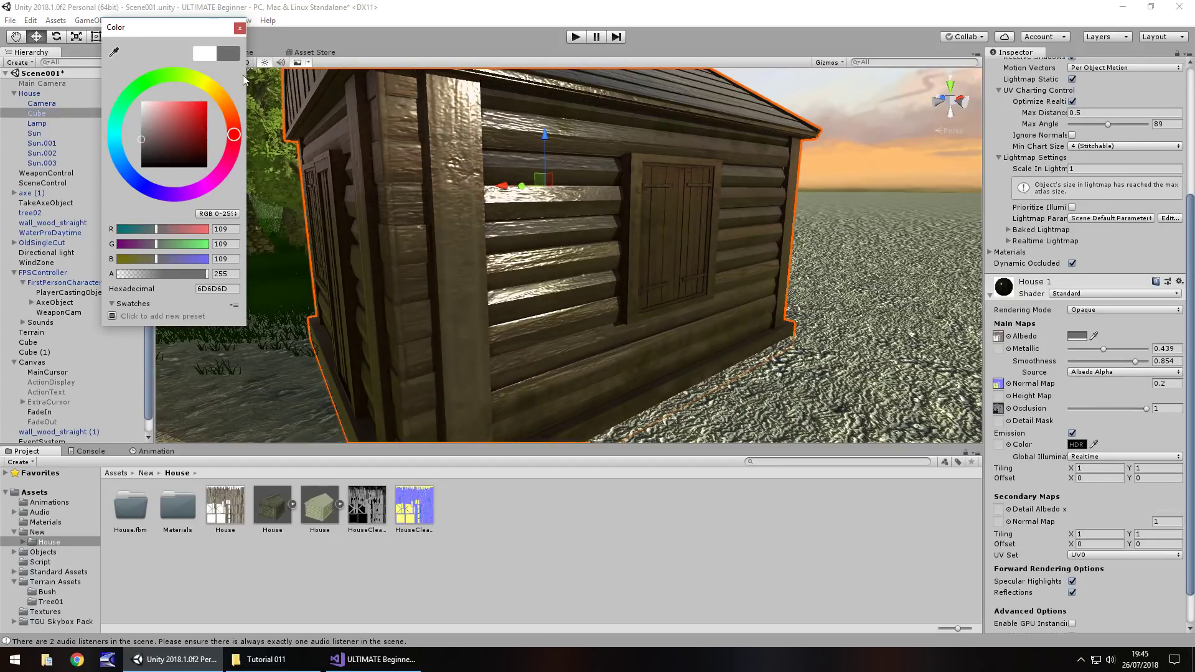
left_click(240, 28)
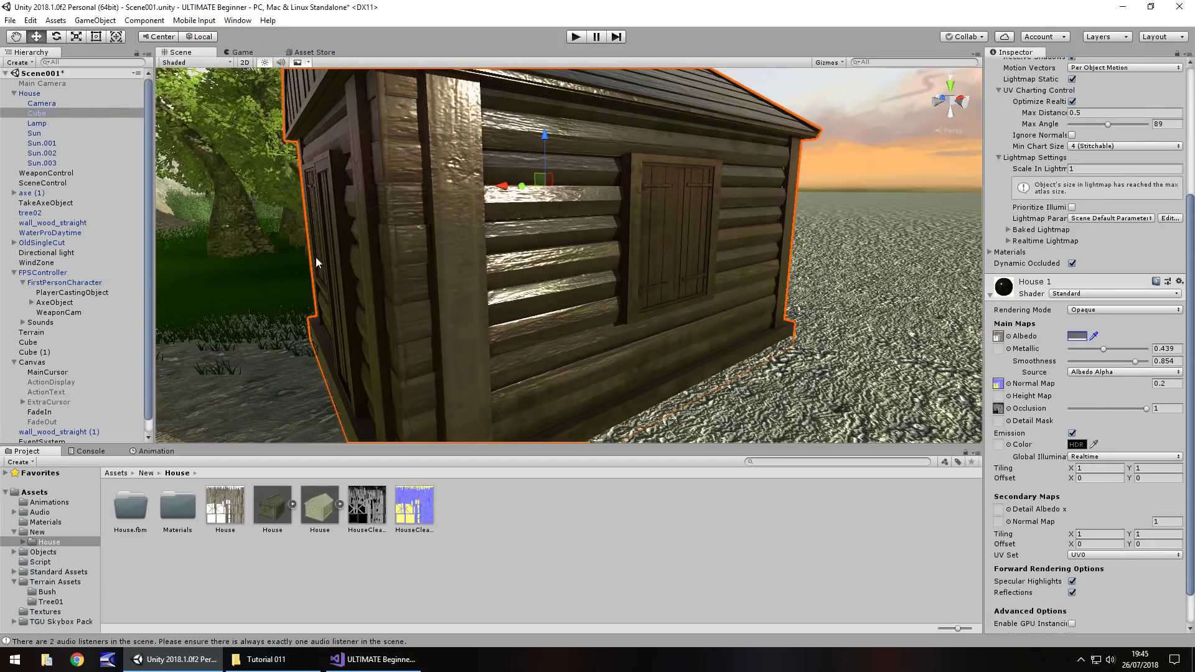
mouse_move(382, 270)
right_mouse_down()
mouse_move(447, 267)
mouse_move(442, 252)
mouse_move(363, 280)
right_mouse_up()
left_click(769, 97)
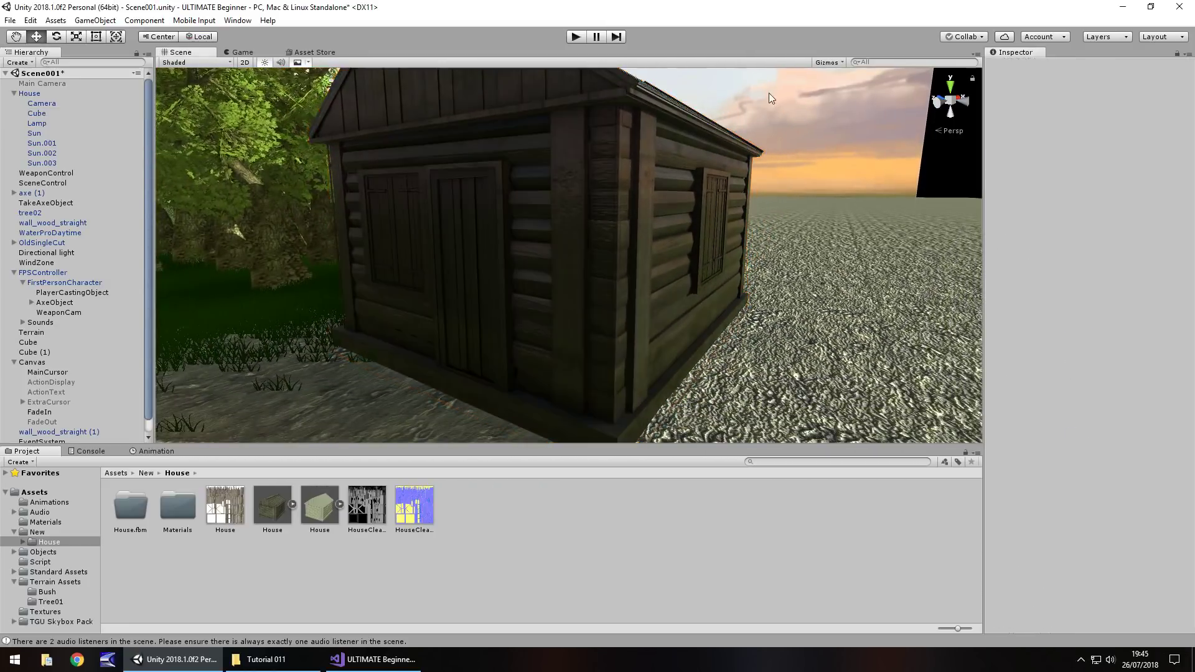
right_click_drag(509, 168, 426, 227)
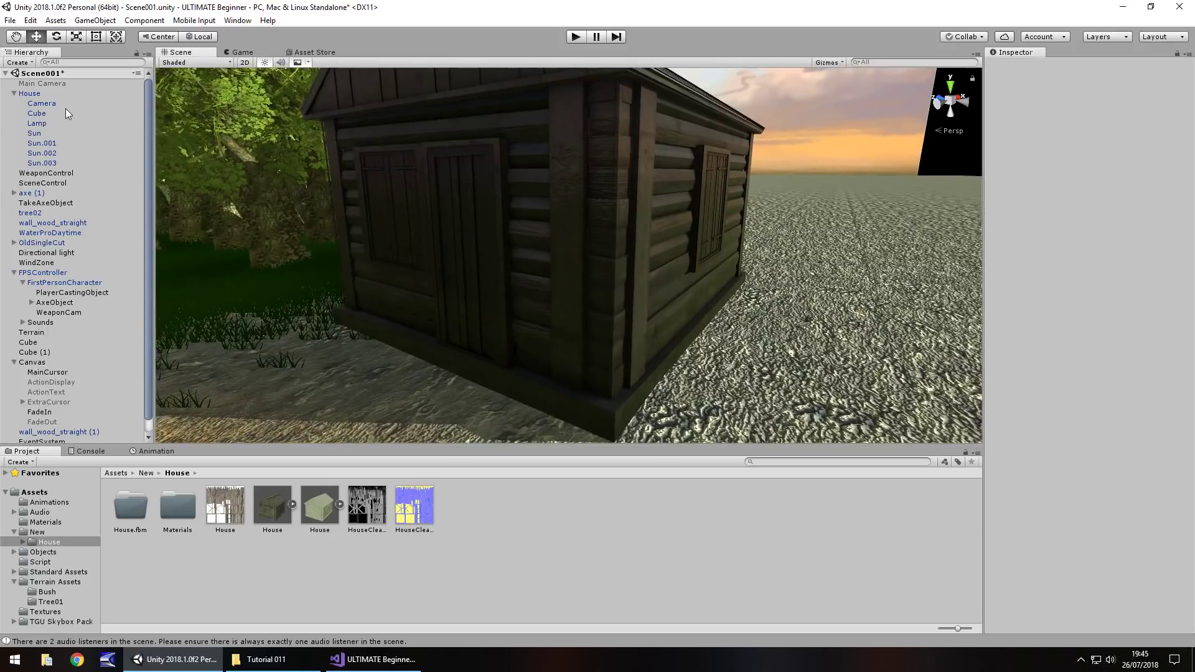
Change the scene's skybox material to Default-Skybox in the lighting settings
left_click(44, 253)
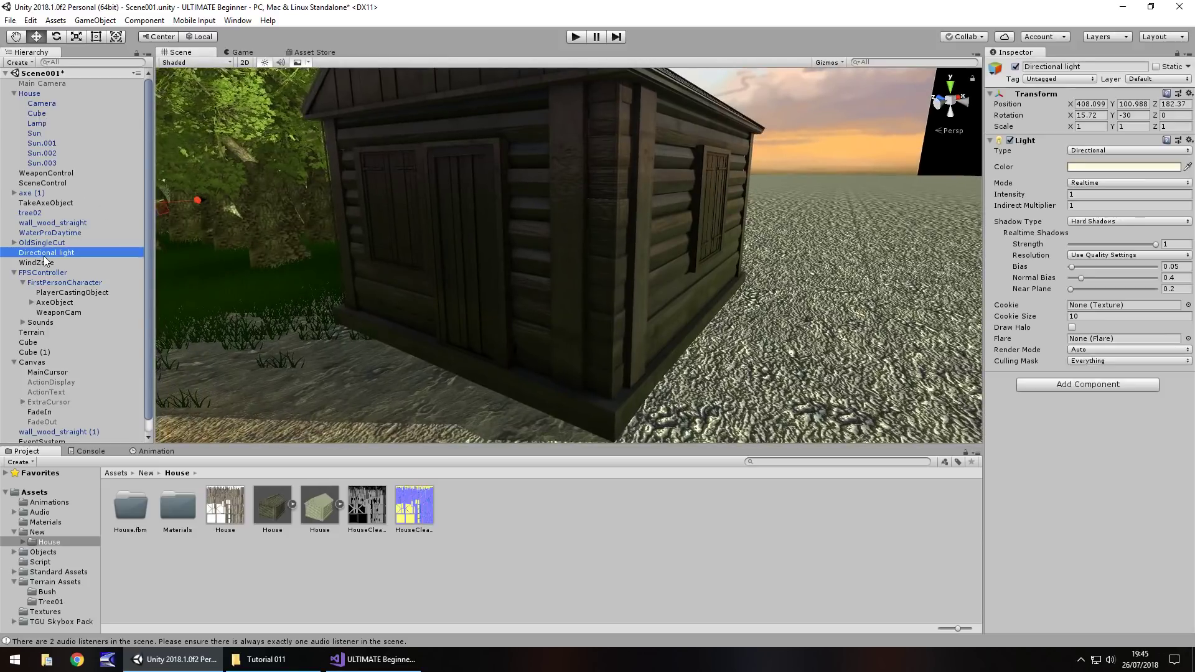
left_click(238, 21)
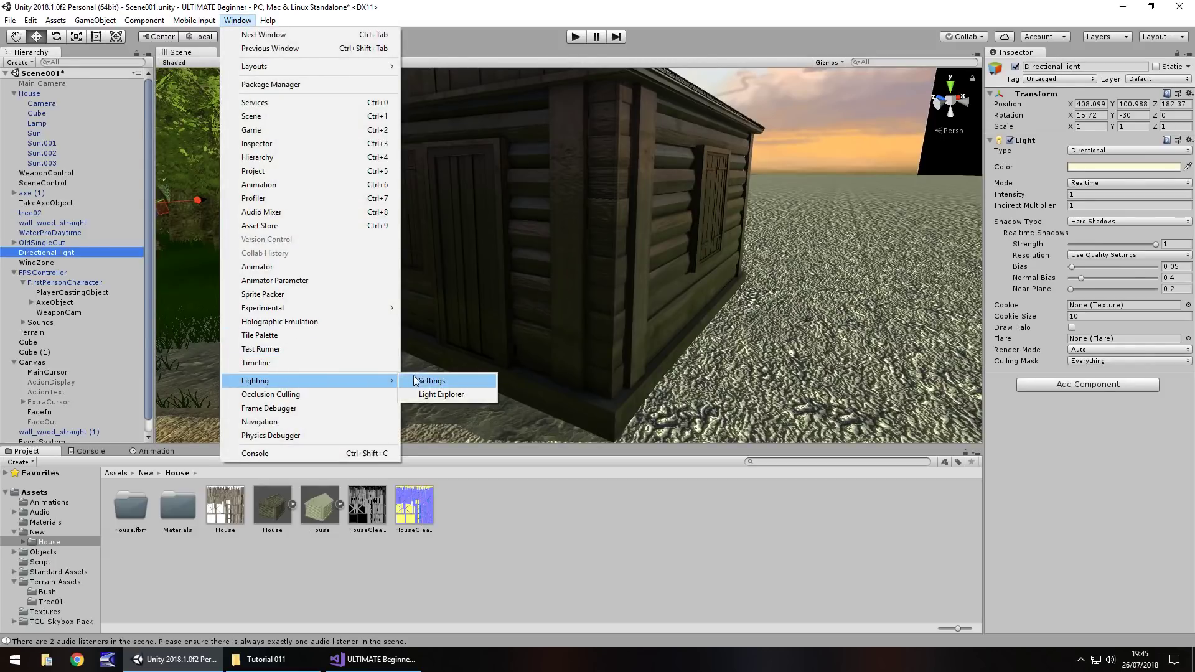
left_click(420, 381)
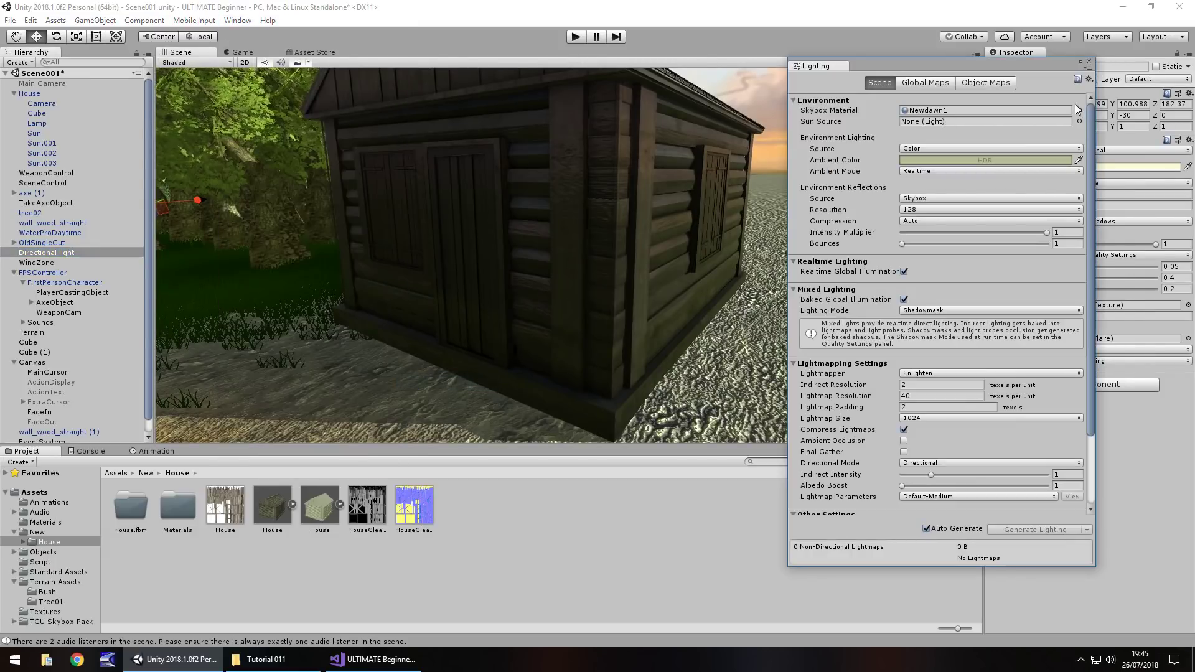
left_click(1079, 110)
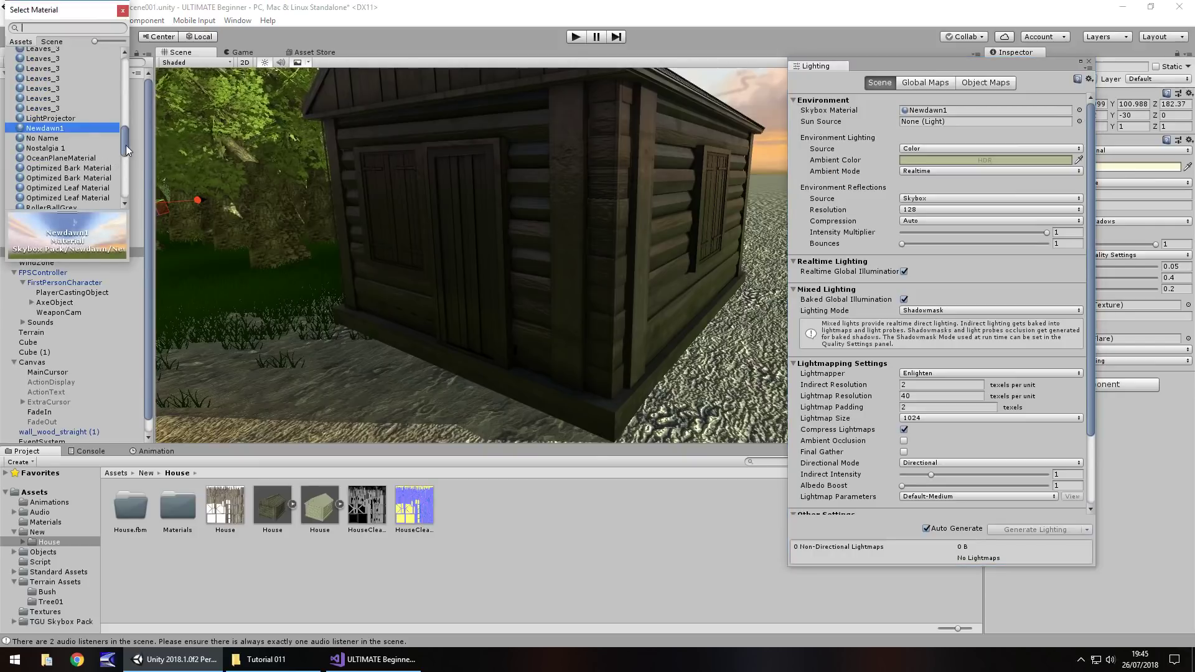
left_click_drag(125, 140, 125, 189)
left_click(74, 165)
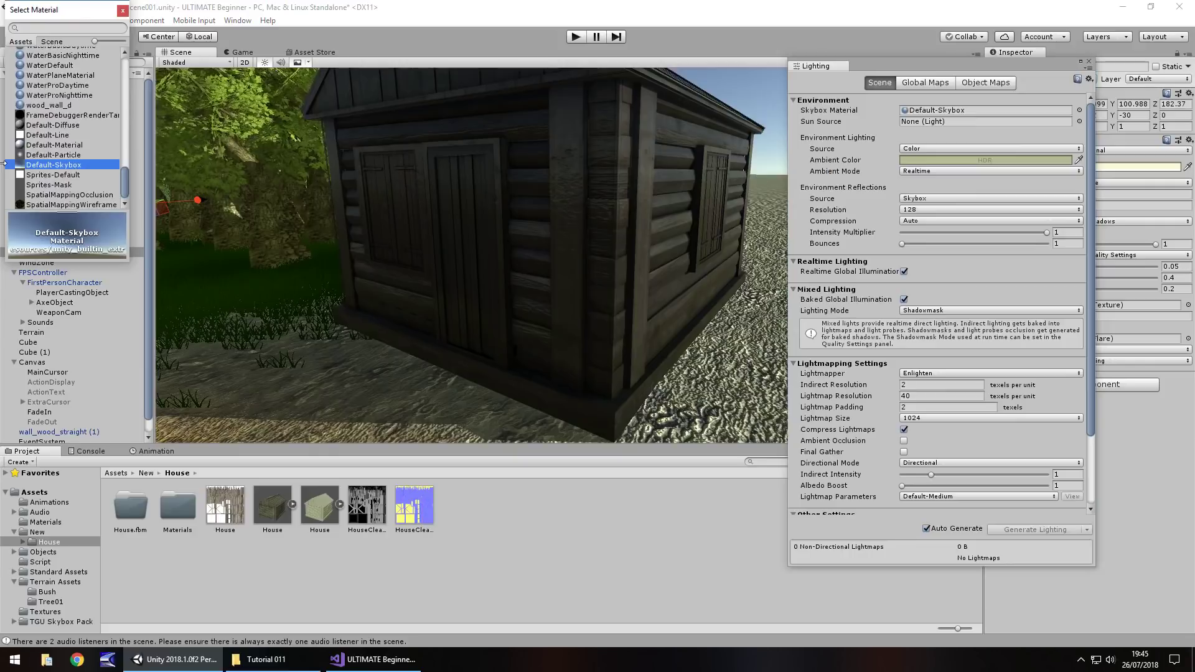
left_click(123, 11)
left_click(1089, 62)
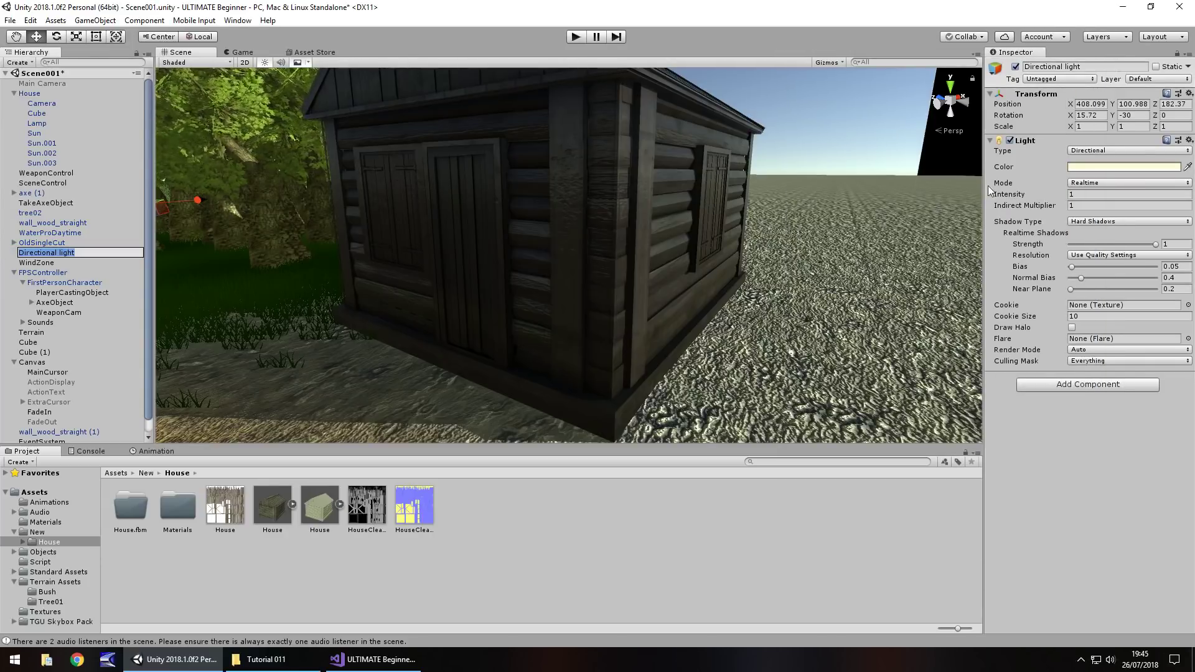
key("Return")
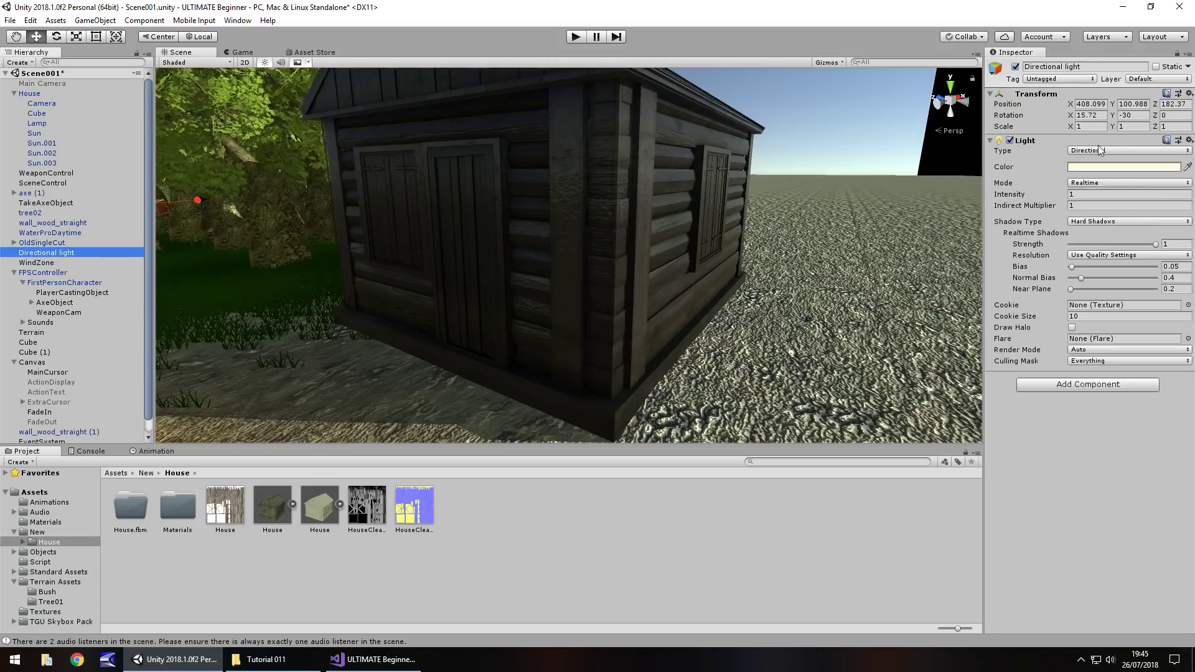
Rotate the Directional light to about X 0.76, Y -46.7 and Z -21.6 for low sunlight
left_click_drag(1073, 119, 384, 105)
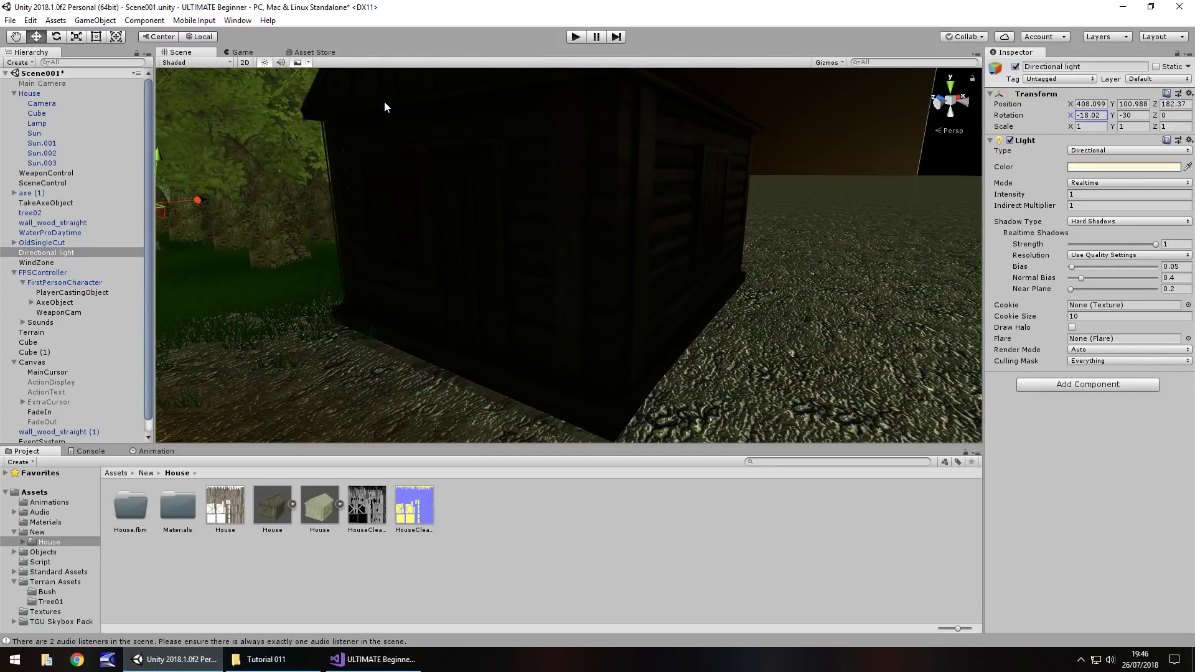
left_click_drag(384, 106, 769, 153)
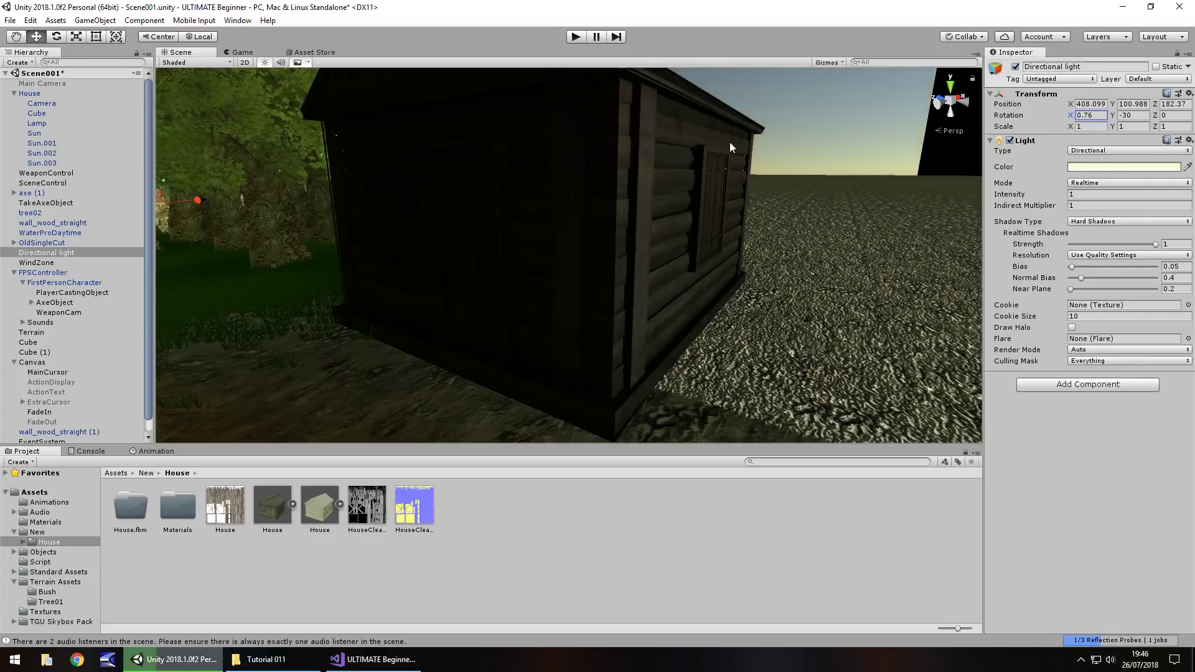
right_click_drag(614, 172, 591, 199)
scroll(577, 220, "down", 3)
scroll(590, 207, "up", 2)
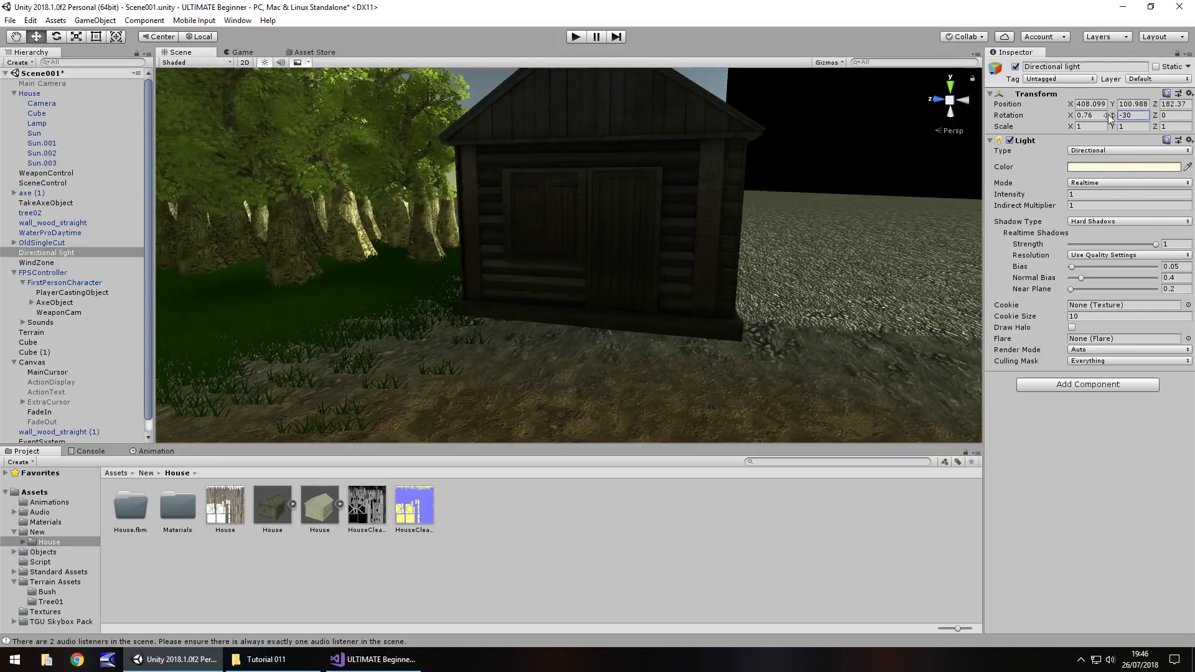
left_click_drag(1104, 120, 1027, 126)
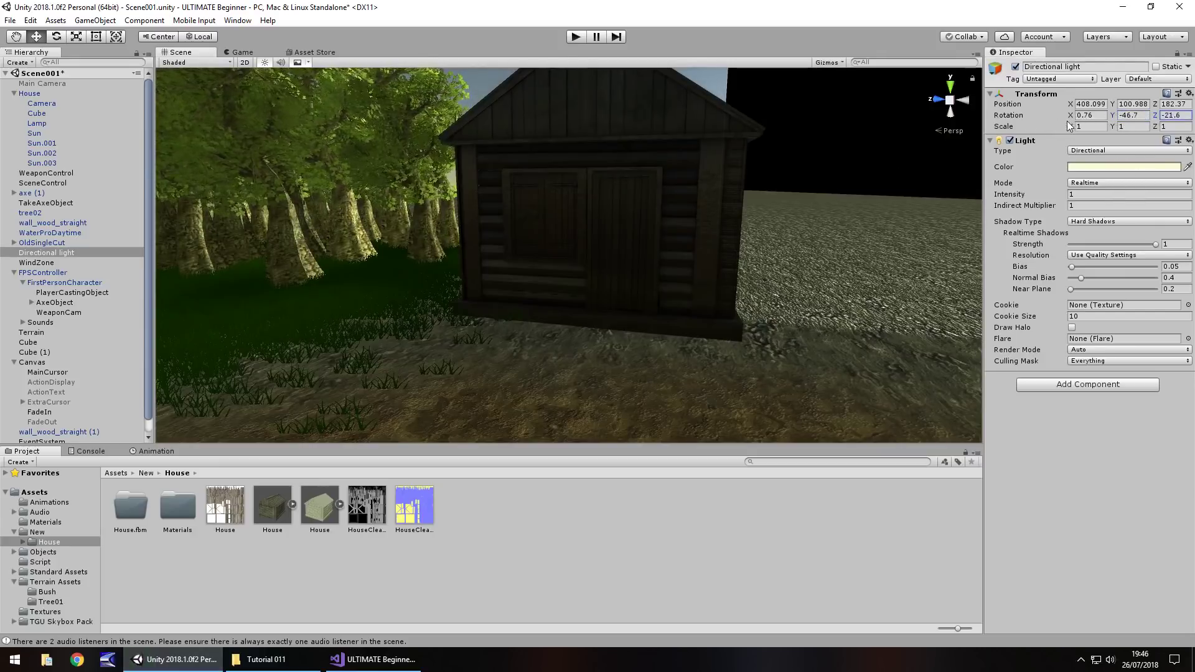
Set the House object's Y rotation to 90
right_click_drag(684, 201, 662, 191)
right_click_drag(557, 210, 537, 185)
left_click(546, 165)
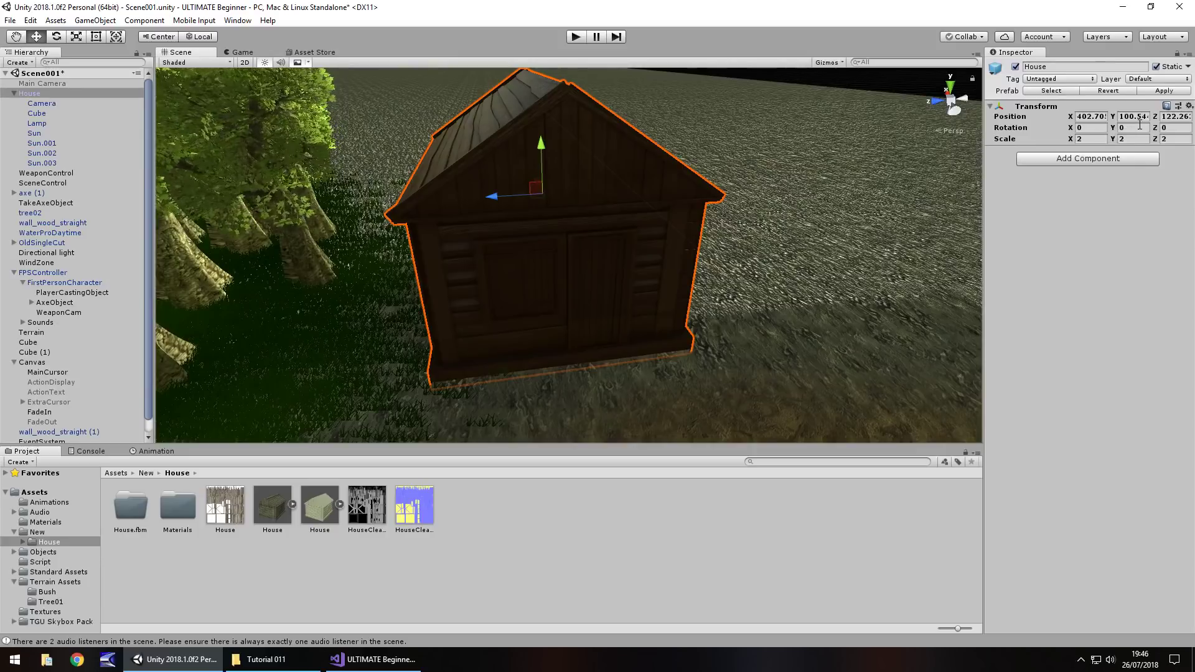
left_click_drag(1091, 131, 1124, 119)
type("90")
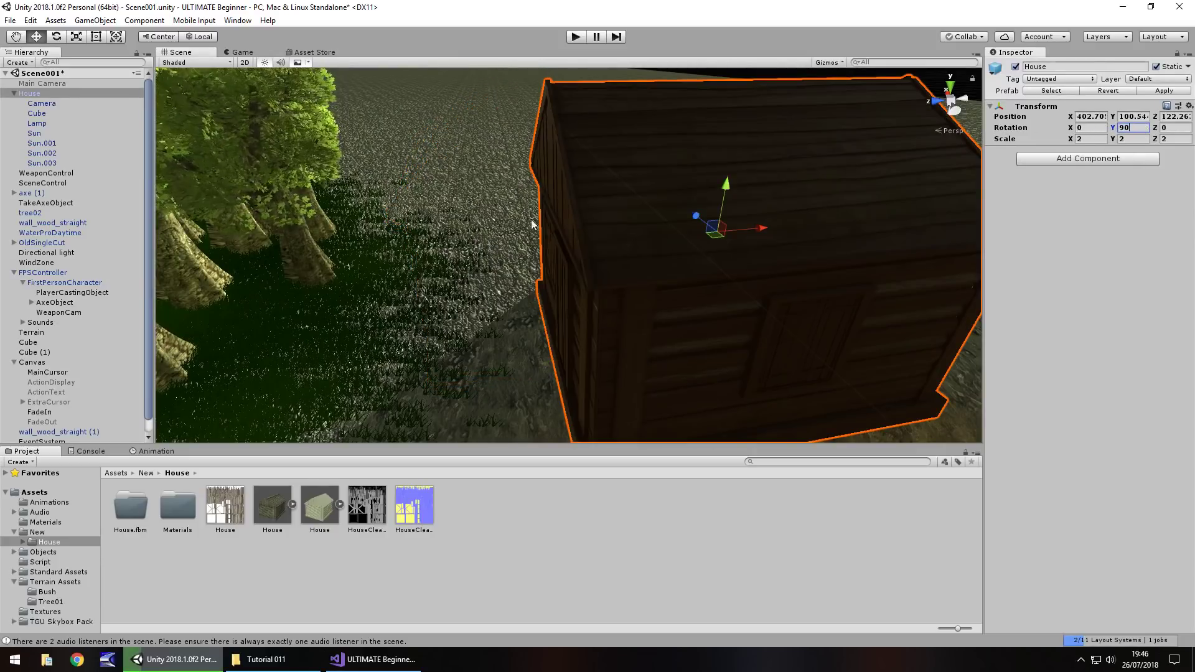
Move the House along the X axis to about 413.22, clear of the trees, and check it from another side
right_click_drag(511, 219, 552, 205)
left_click_drag(552, 204, 396, 178)
right_click_drag(444, 224, 655, 281)
left_click_drag(656, 282, 558, 313, "alt")
mouse_move(592, 275)
left_mouse_down("alt")
mouse_move(640, 285)
mouse_move(576, 298)
mouse_move(584, 290)
left_mouse_up("alt")
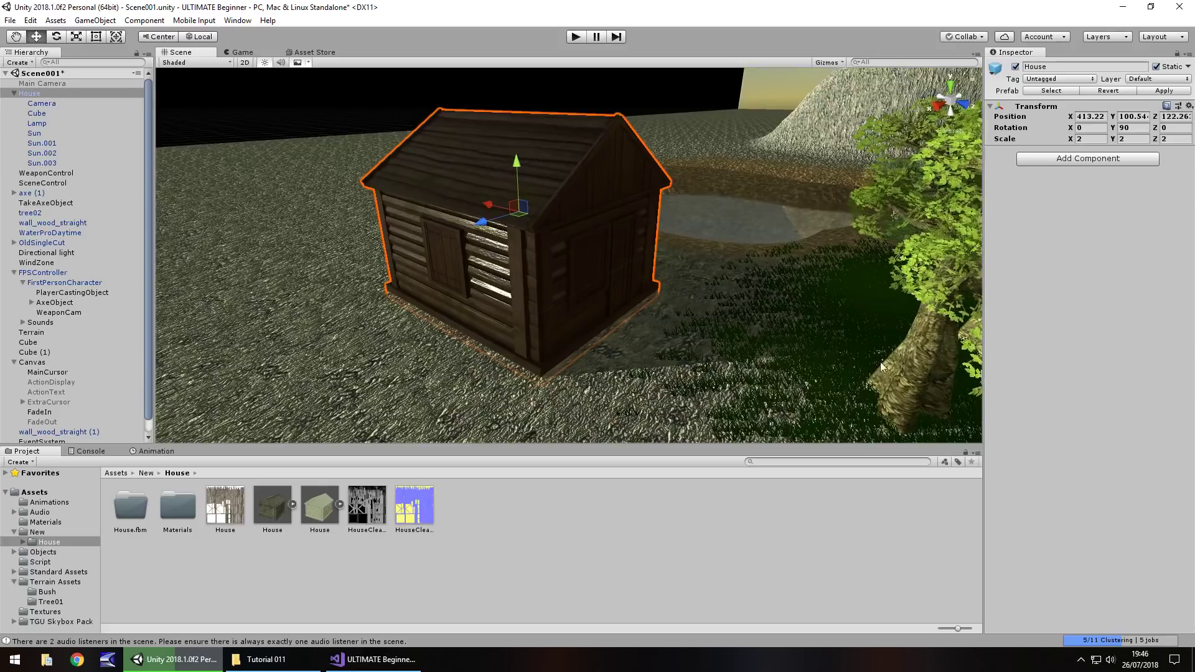
left_click(920, 336)
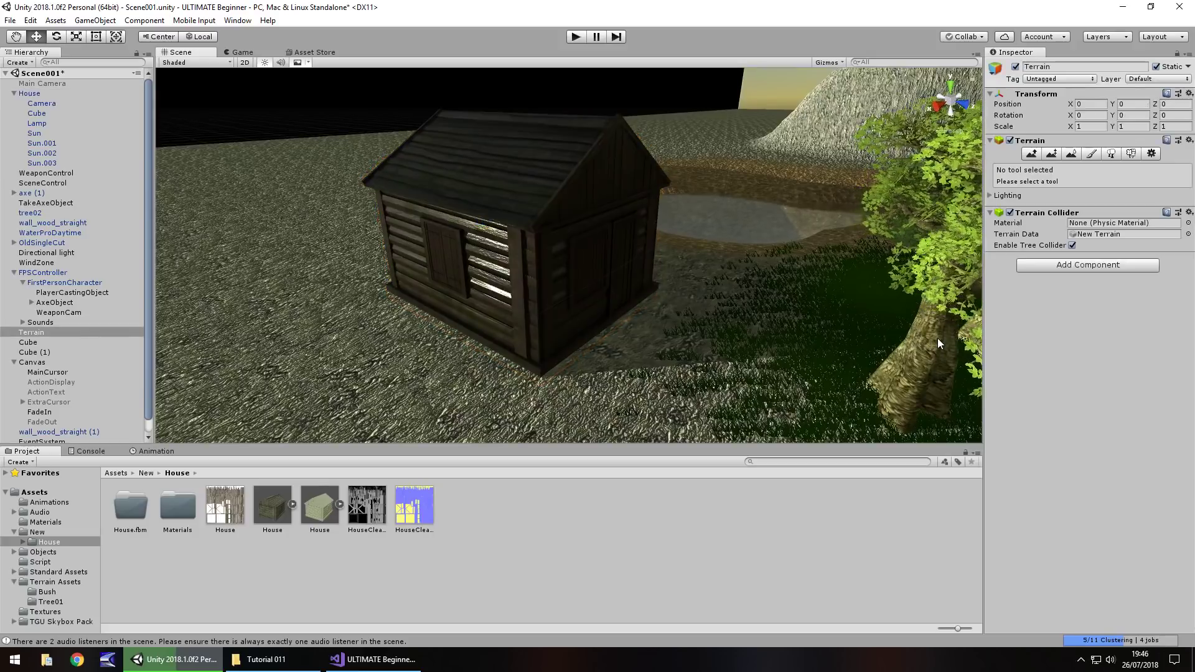
left_click(937, 338)
left_click_drag(534, 339, 713, 320, "alt")
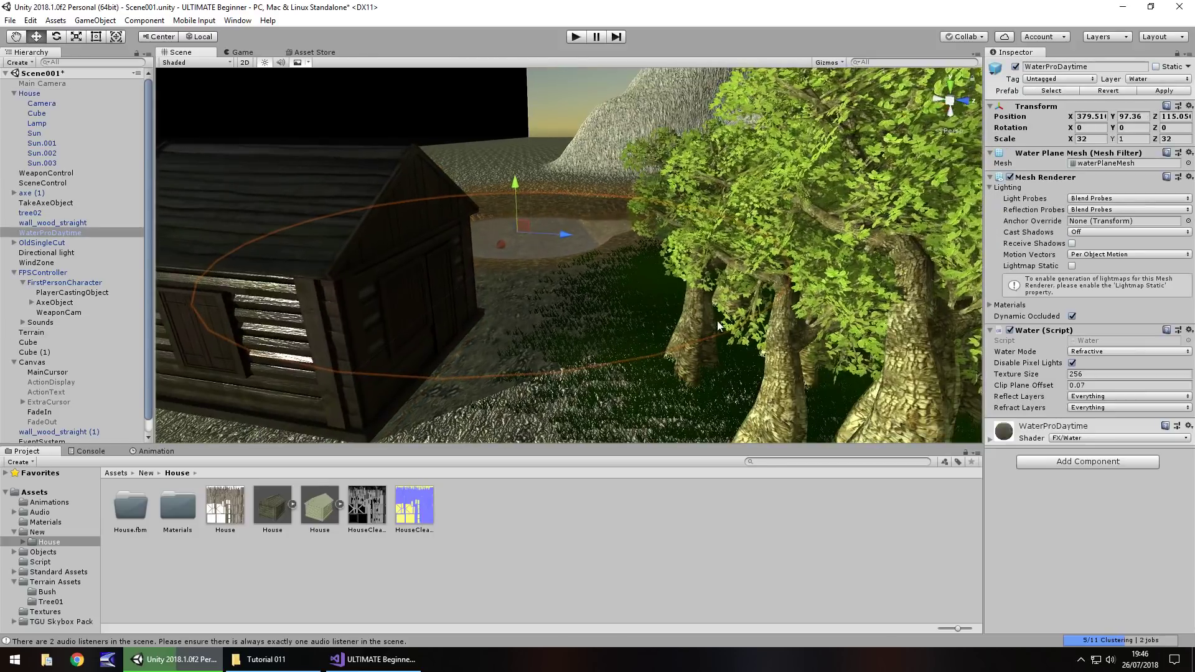
left_click(708, 319)
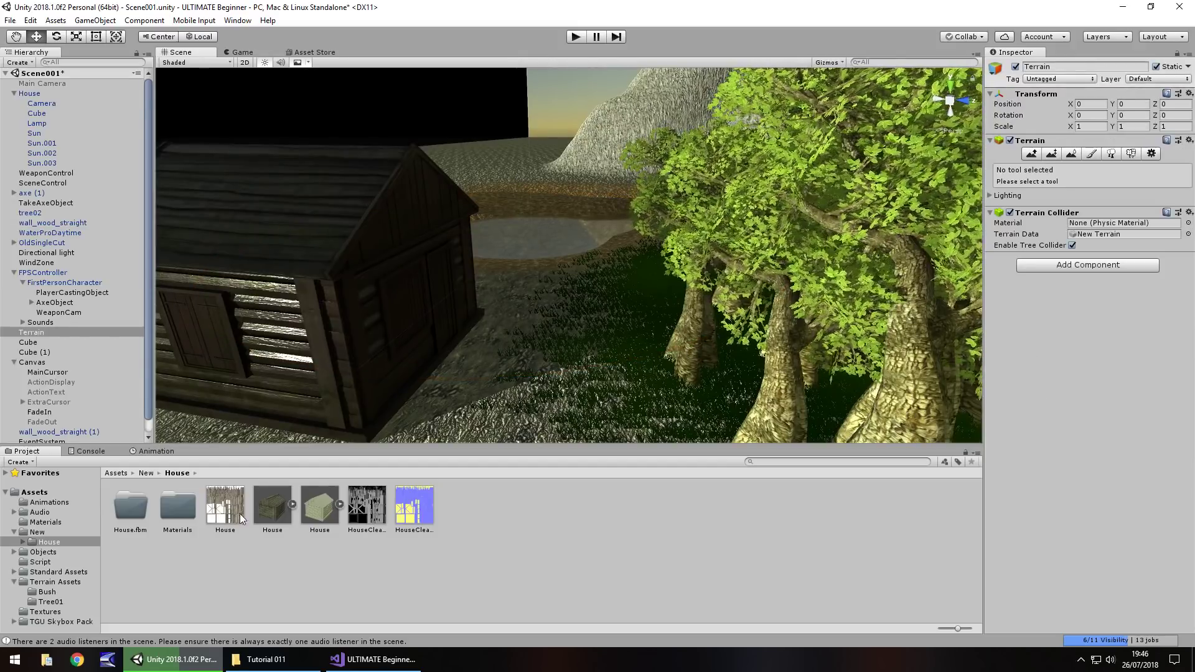
Try a black translucency colour on the tree02 prefab from the Tree01 folder and undo the change
left_click(50, 601)
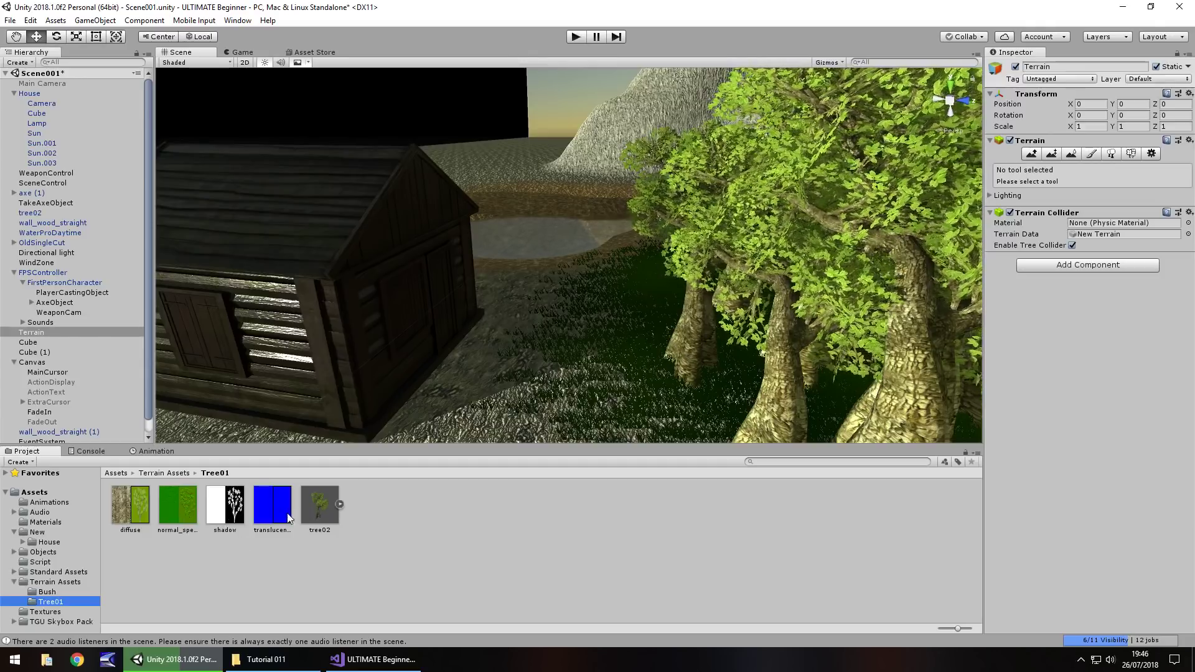
left_click(318, 509)
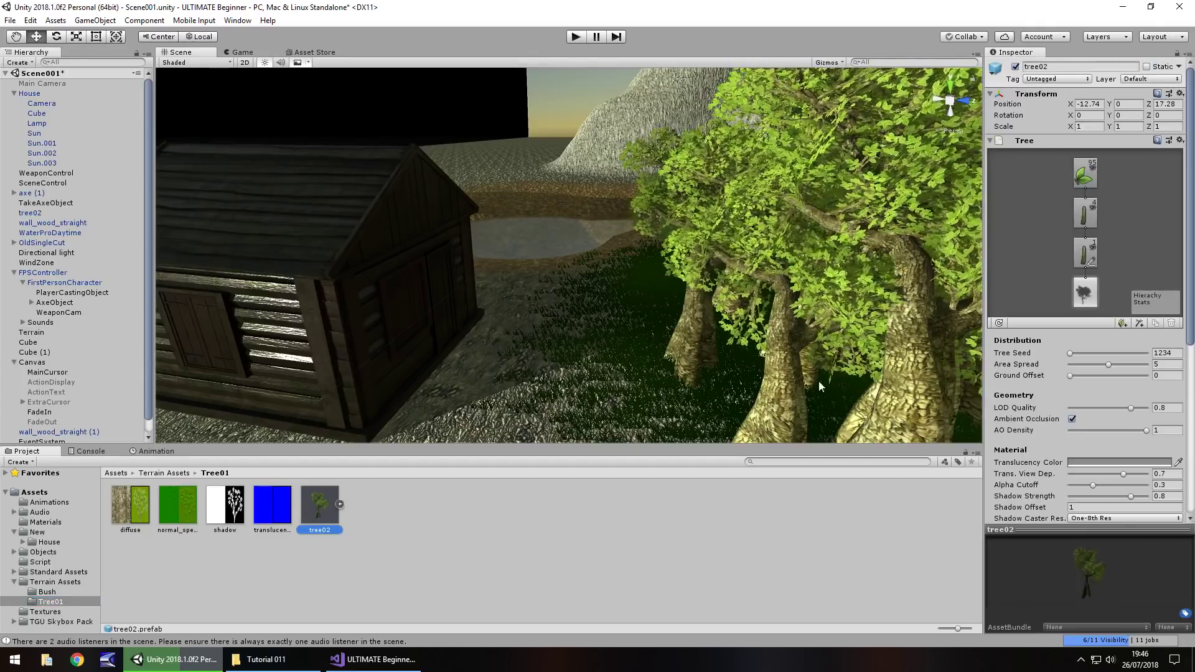
scroll(1025, 379, "down", 8)
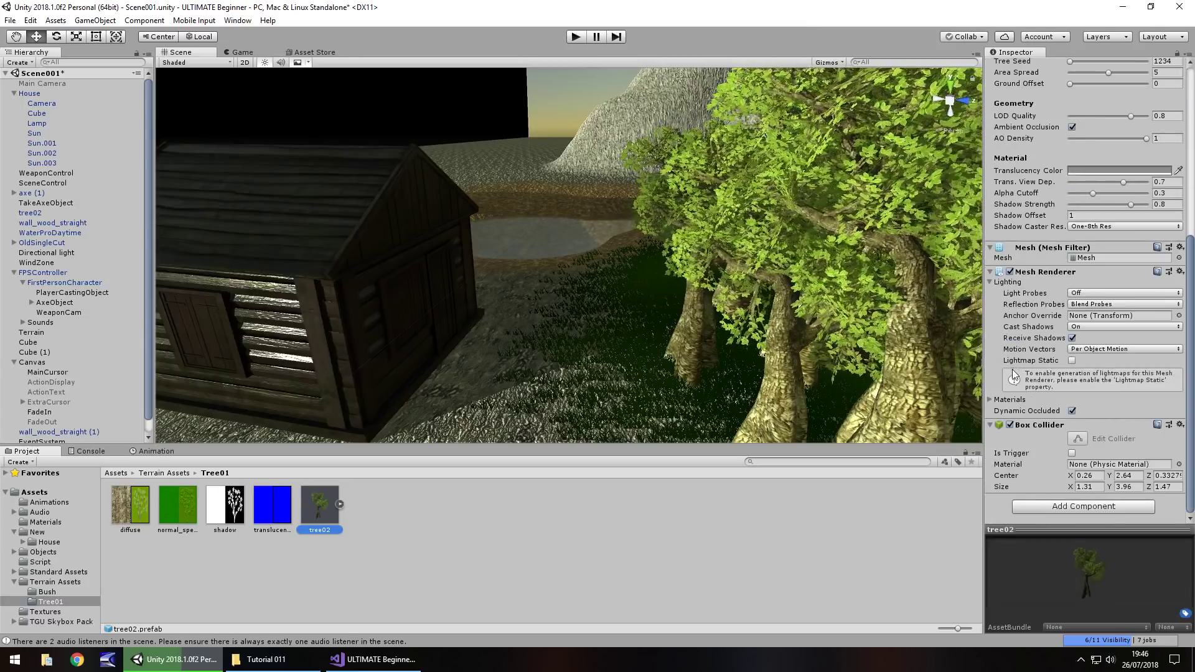
scroll(1069, 230, "up", 3)
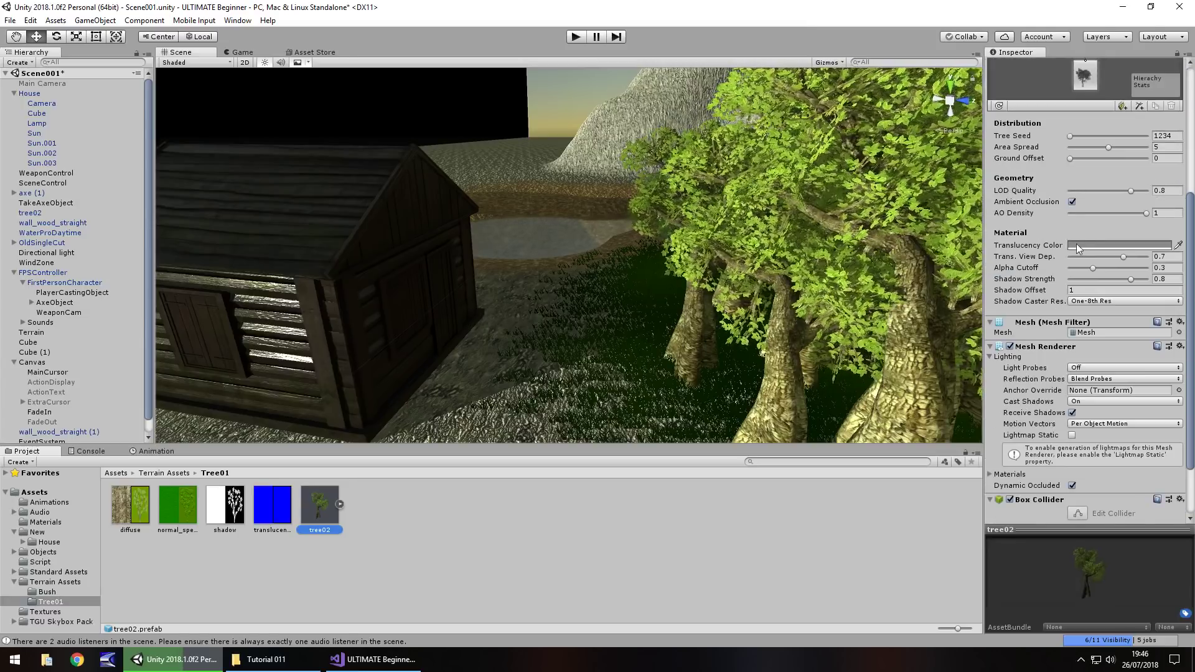
left_click(1114, 245)
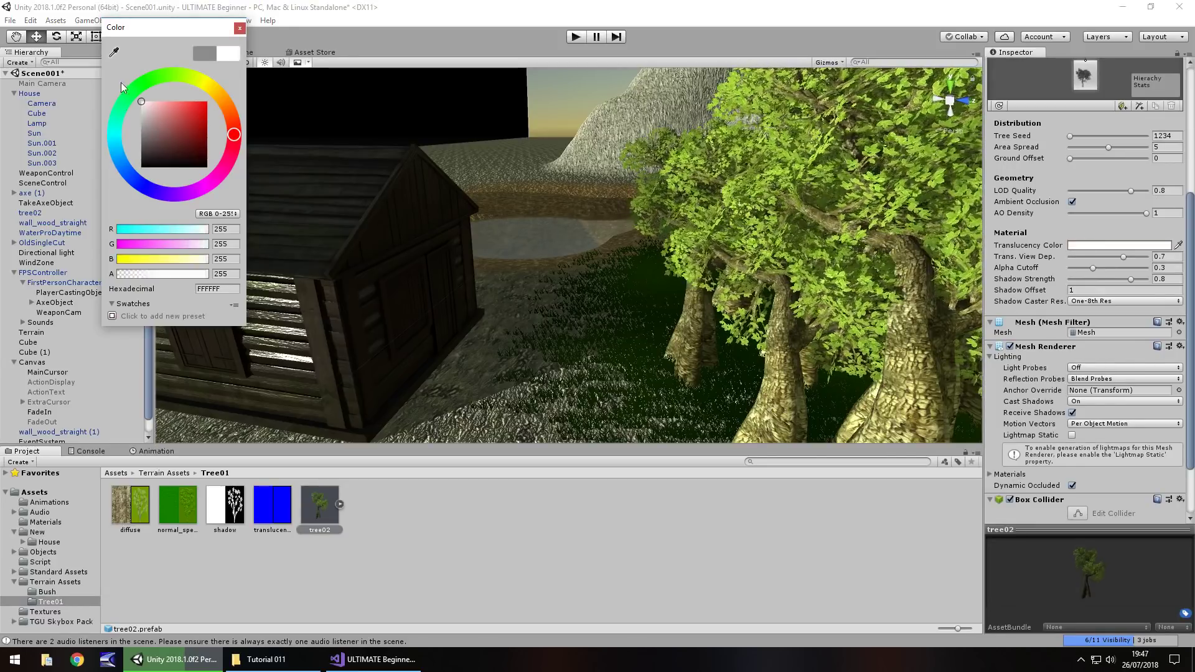
left_click_drag(137, 128, 141, 167)
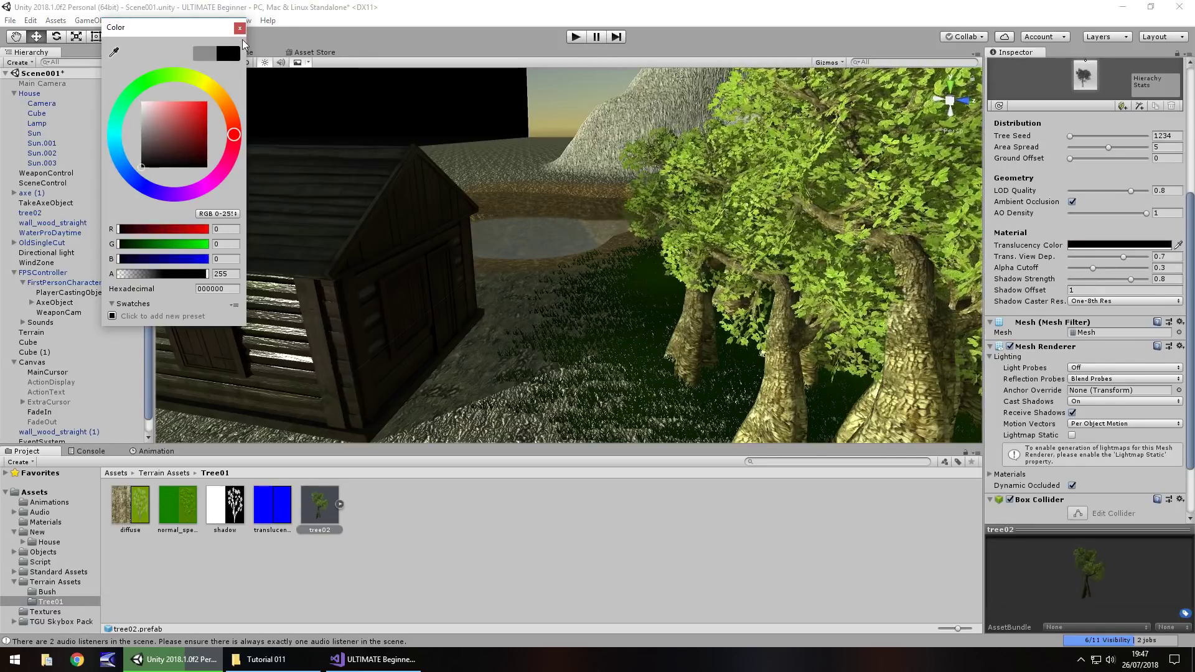
key("ctrl+z")
left_click(240, 28)
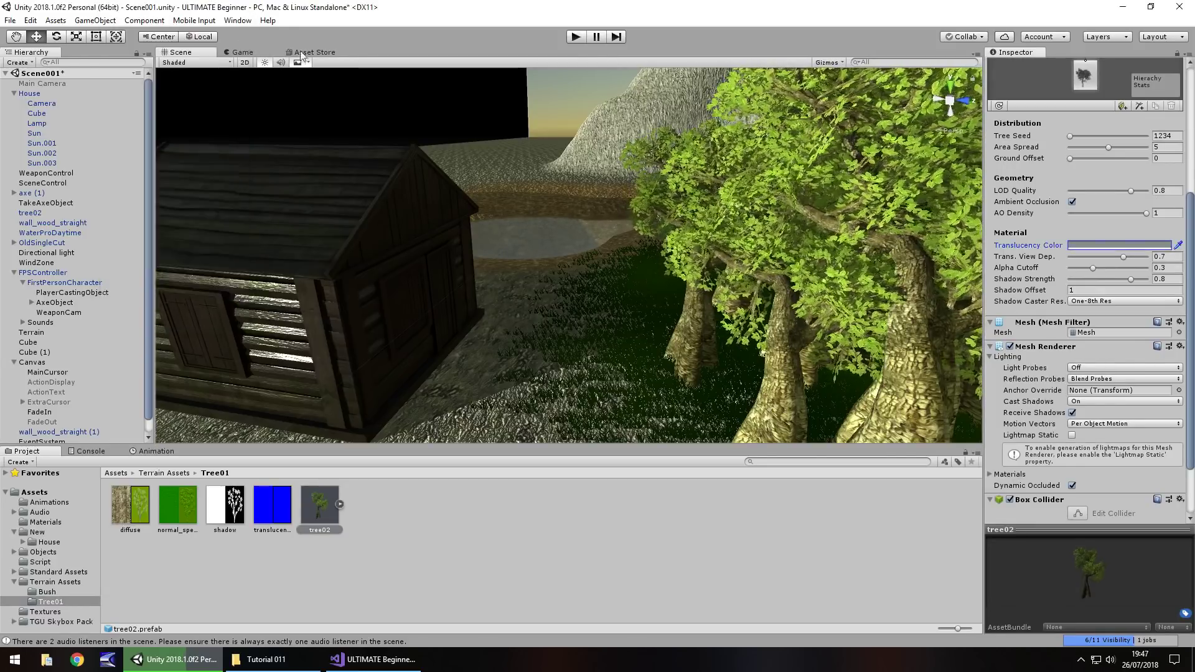
Check which prefab and bend factor the terrain's tree02 tree entry uses, and locate that prefab in the project
left_click(615, 241)
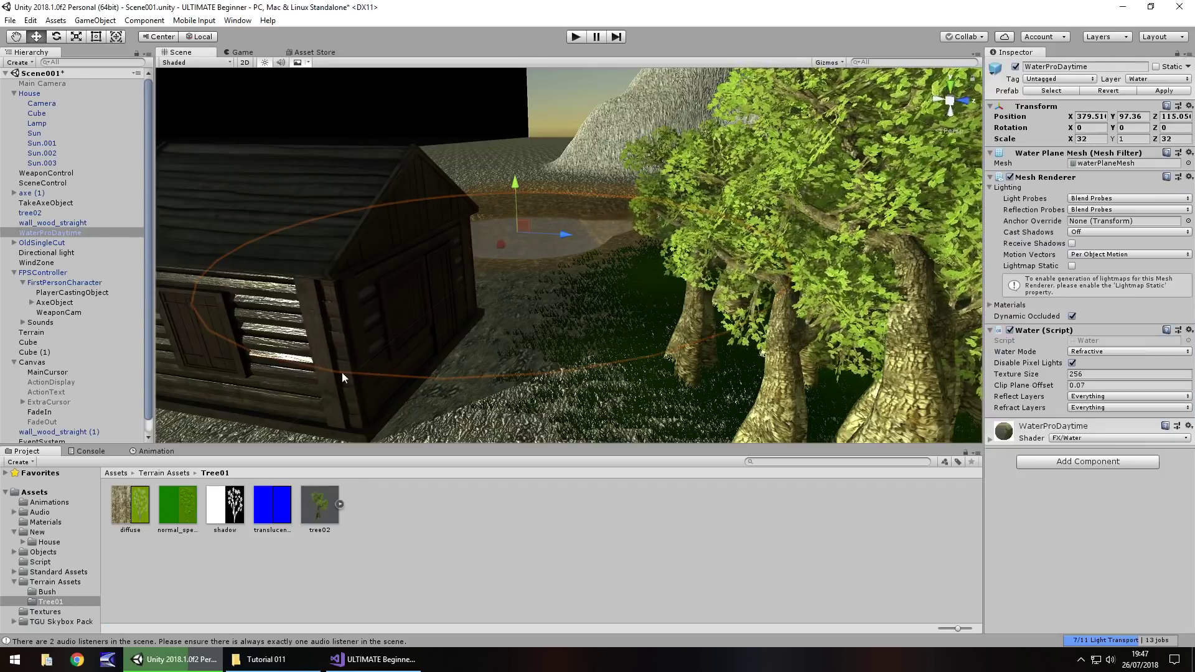
right_click_drag(341, 373, 325, 386)
left_click(376, 364)
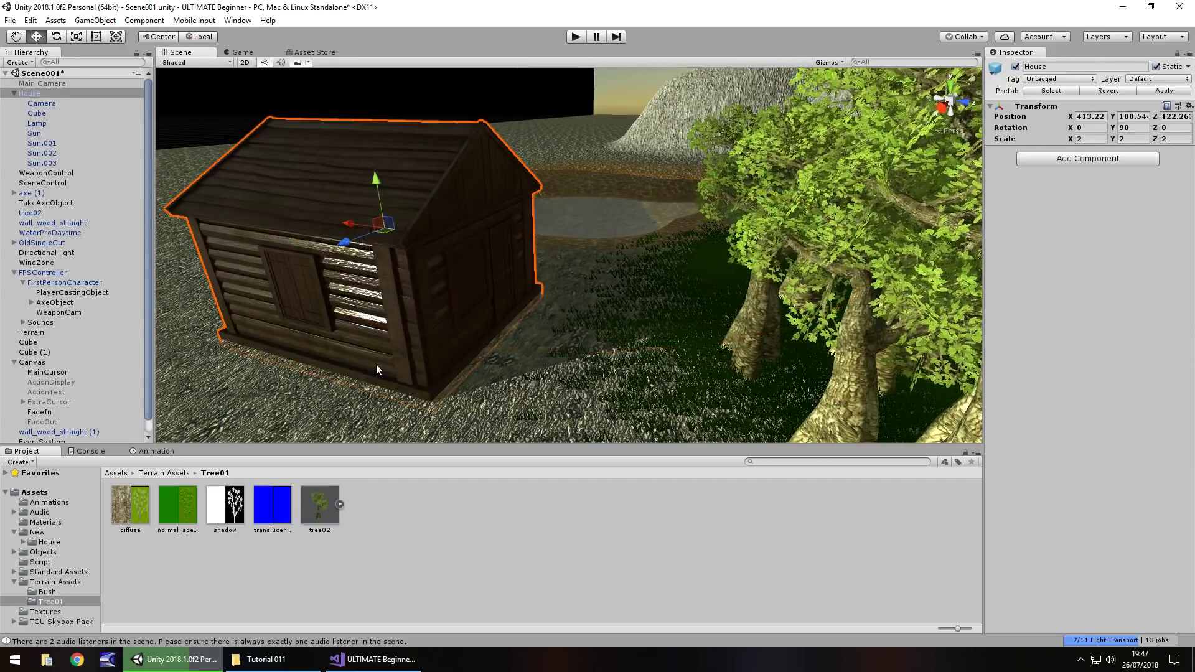
left_click(561, 345)
left_click(1110, 155)
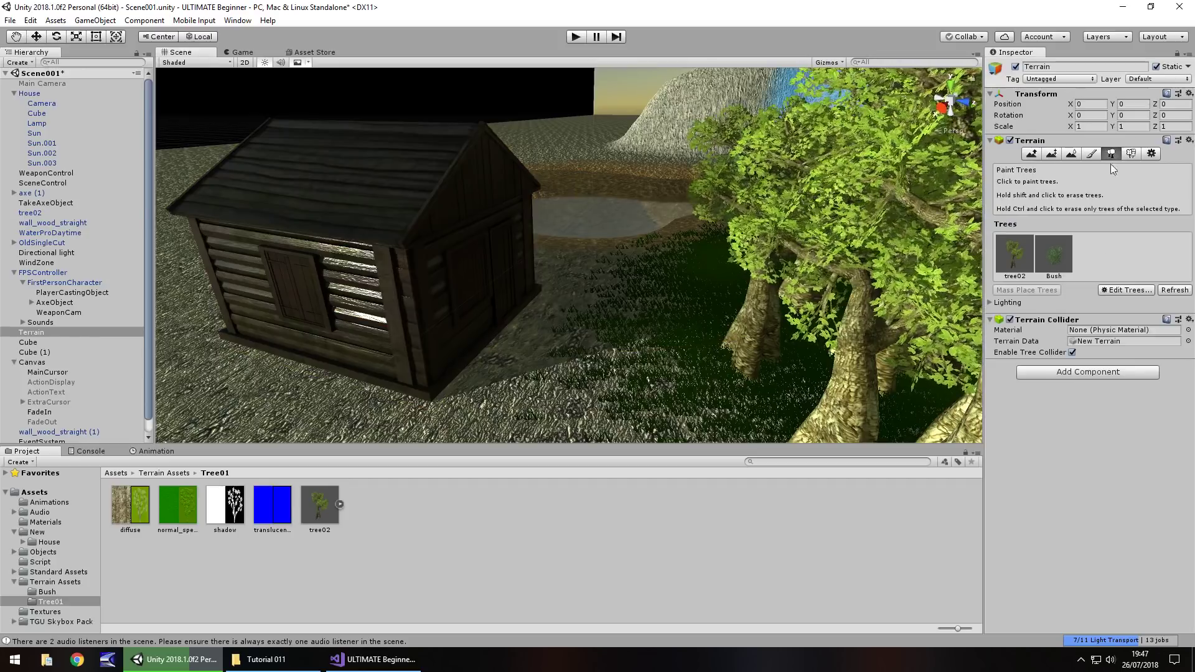
left_click(1113, 290)
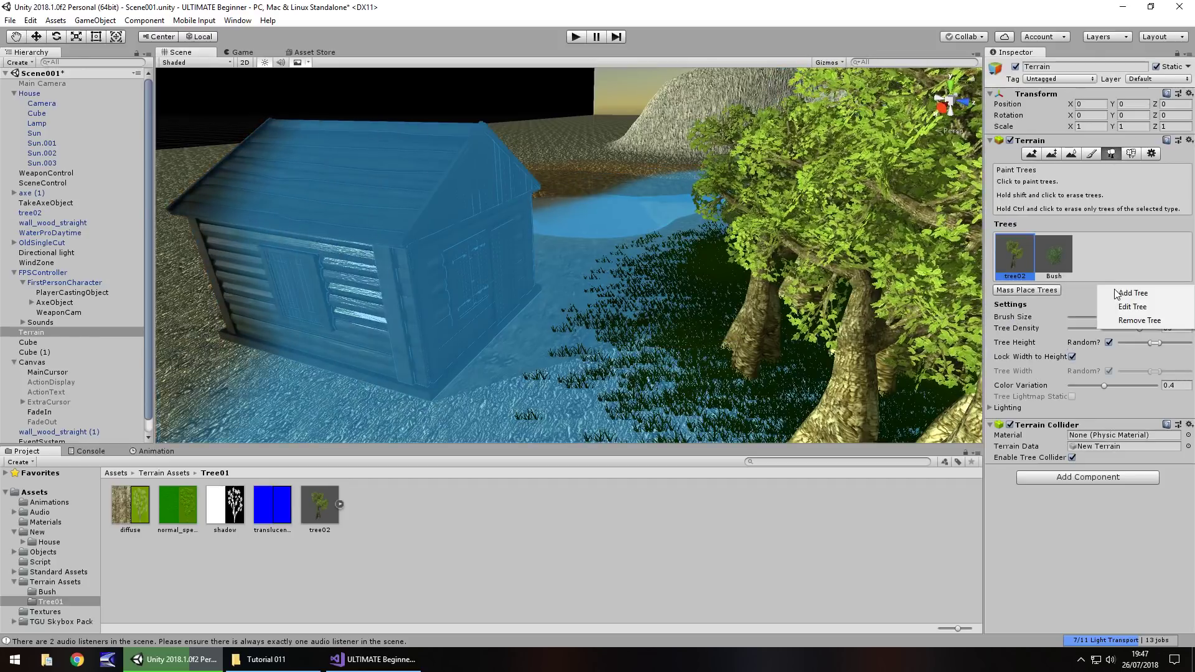
left_click(1130, 306)
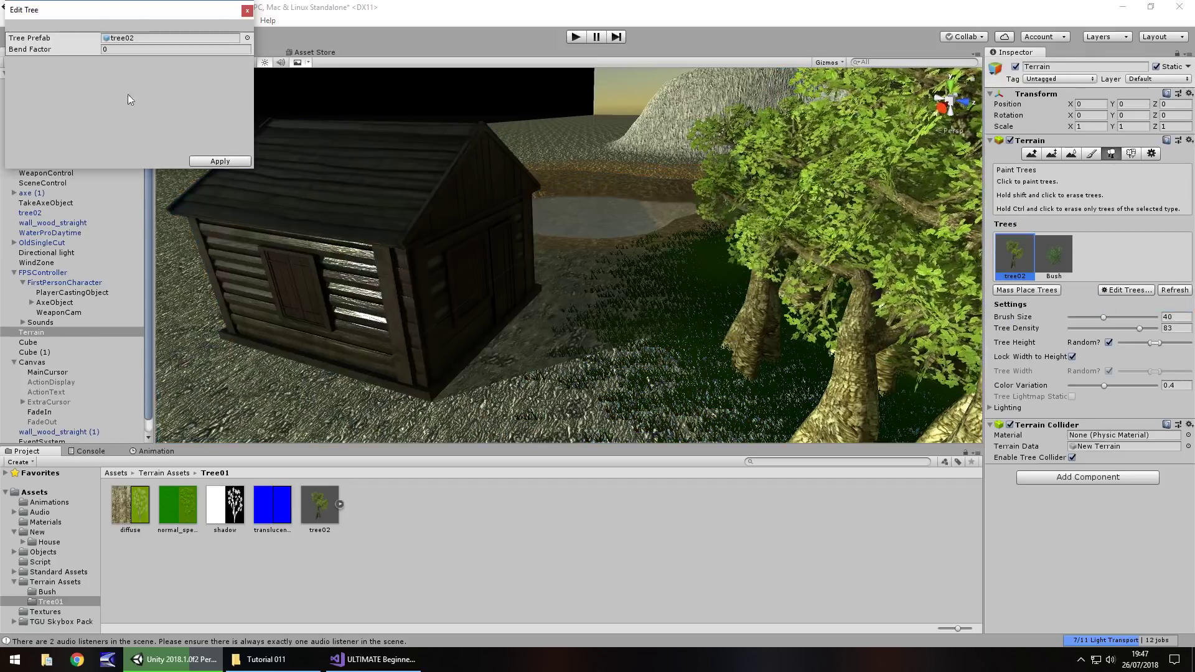
left_click(177, 39)
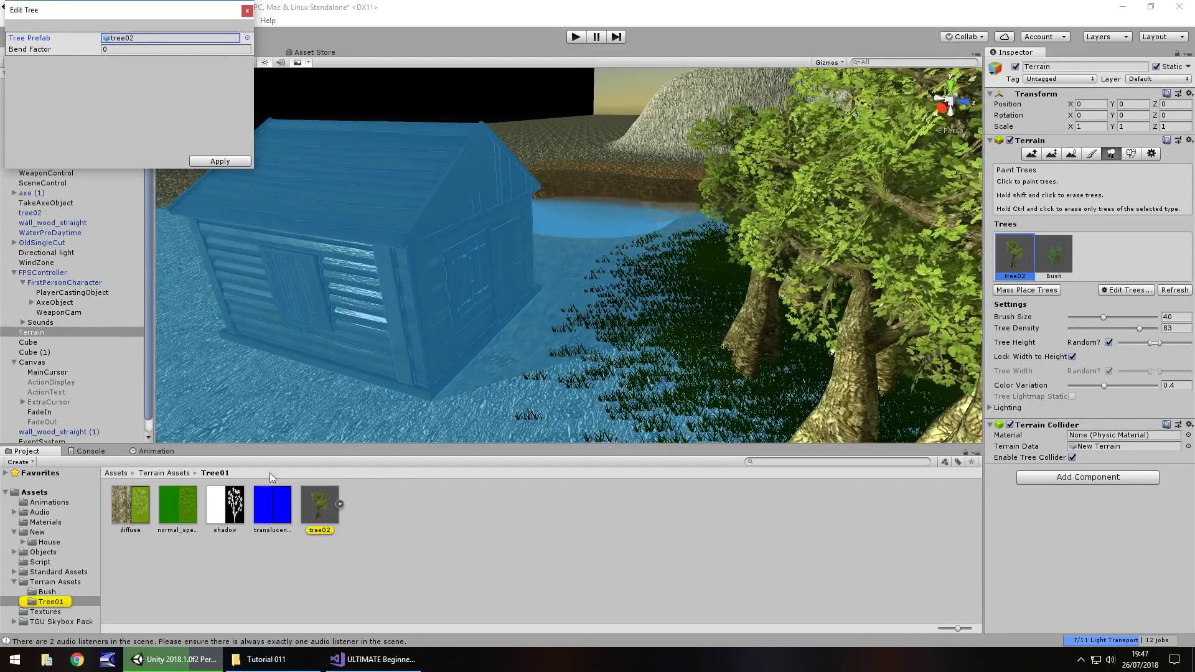
left_click(246, 10)
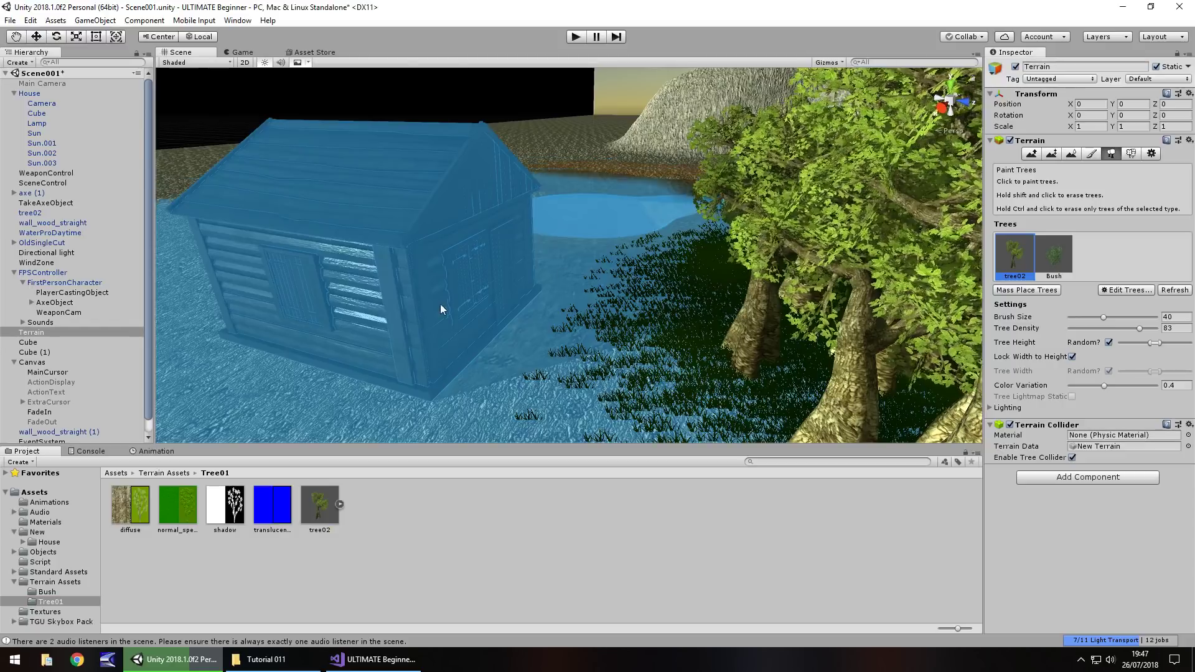
right_click_drag(440, 301, 420, 272)
scroll(726, 234, "down", 3)
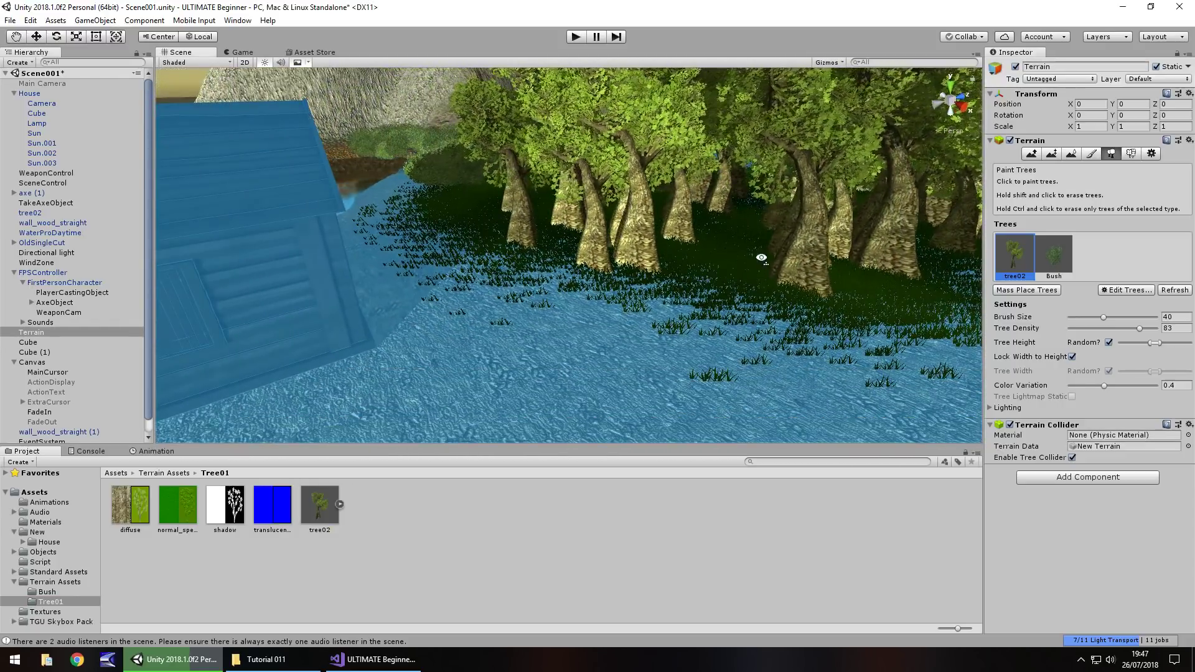
right_click_drag(757, 255, 521, 301)
left_click(50, 324)
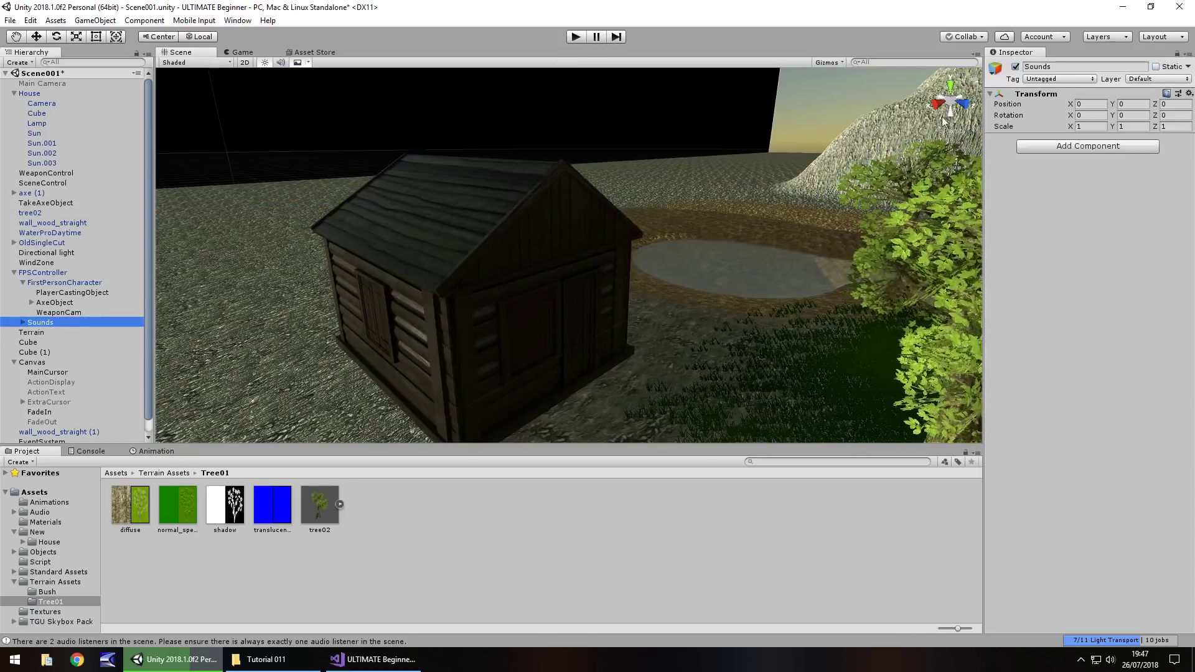
left_click(292, 291)
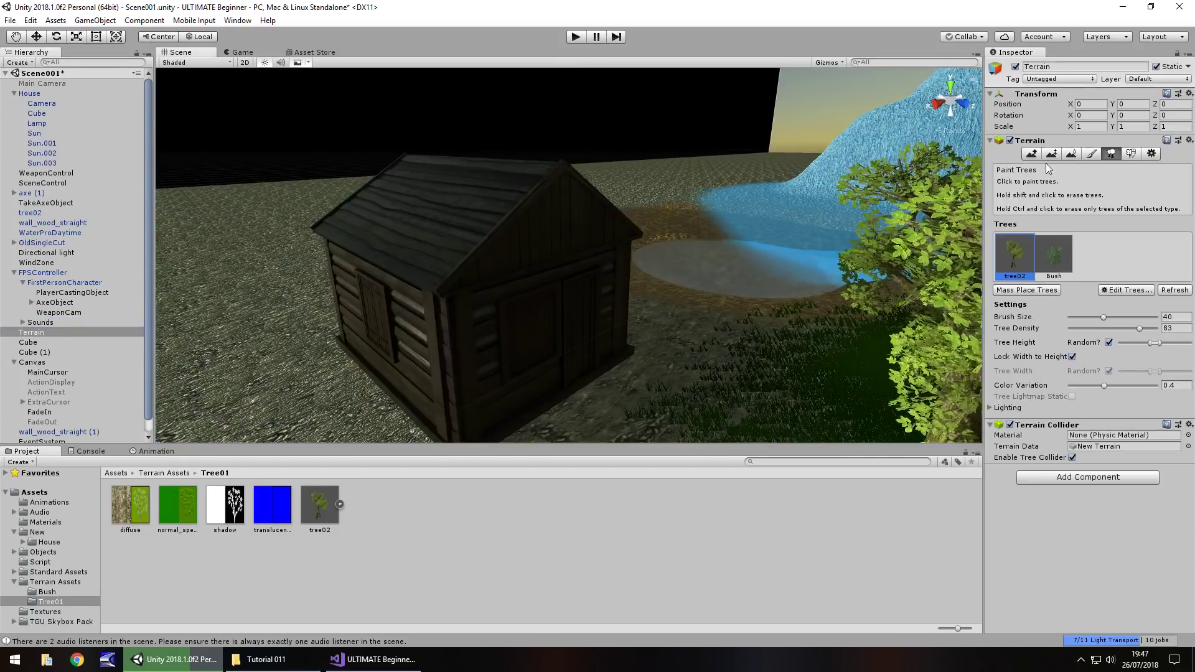
left_click(39, 92)
left_click(535, 289)
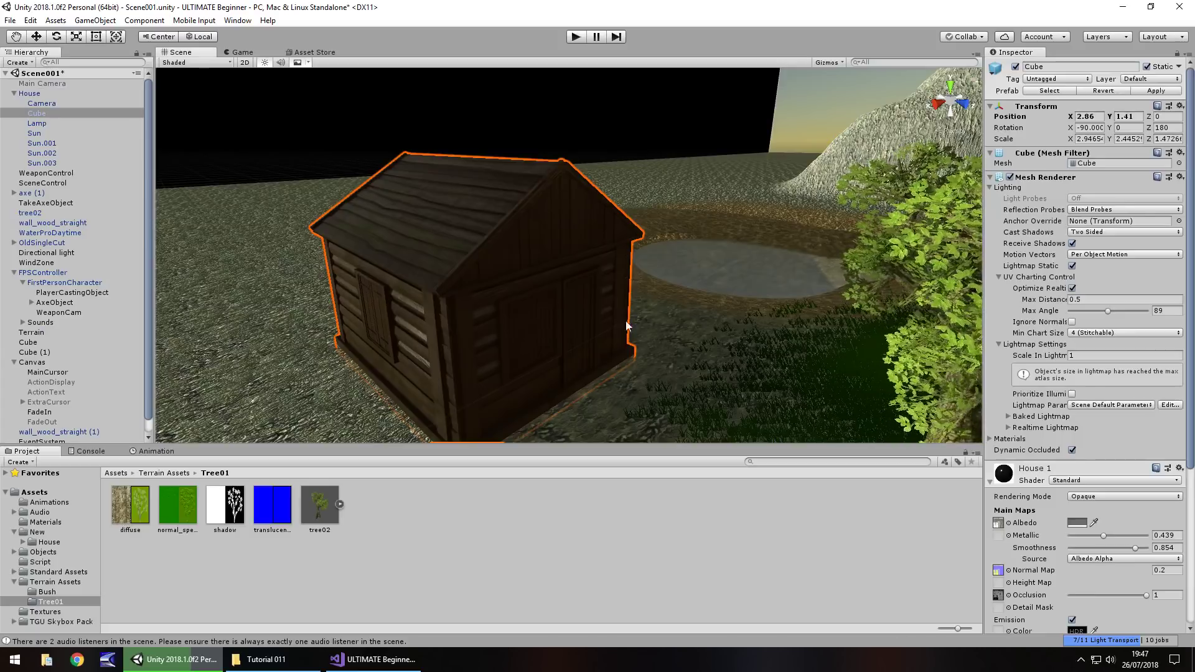
left_click(648, 335)
left_click(549, 313)
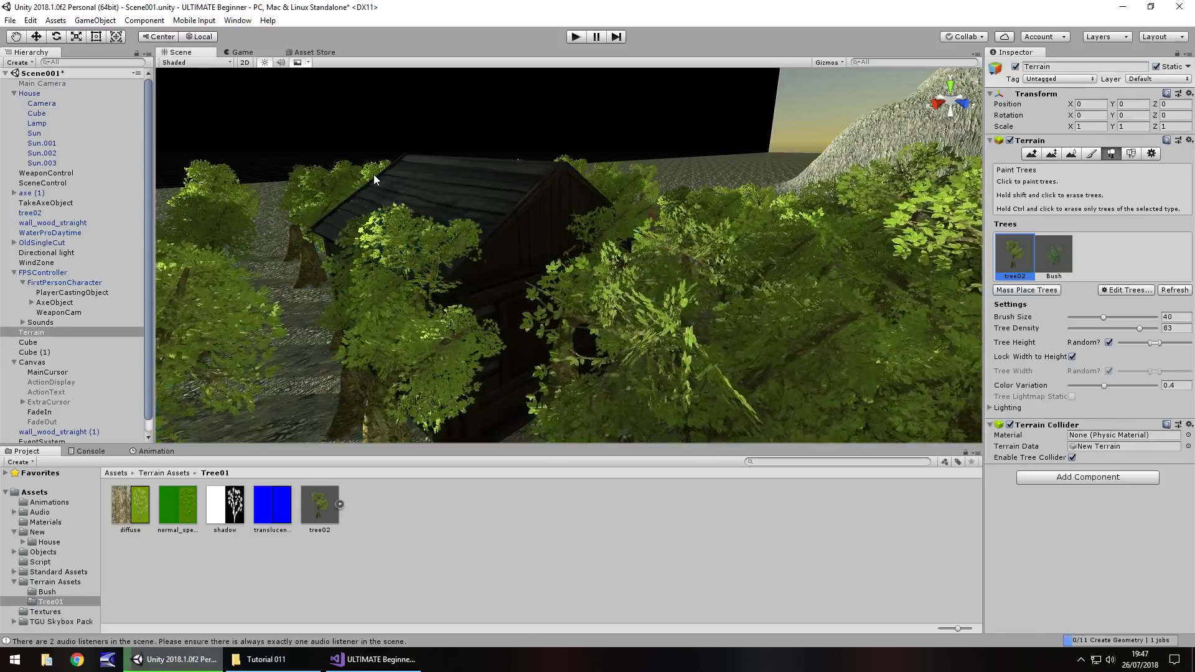
key("ctrl+z")
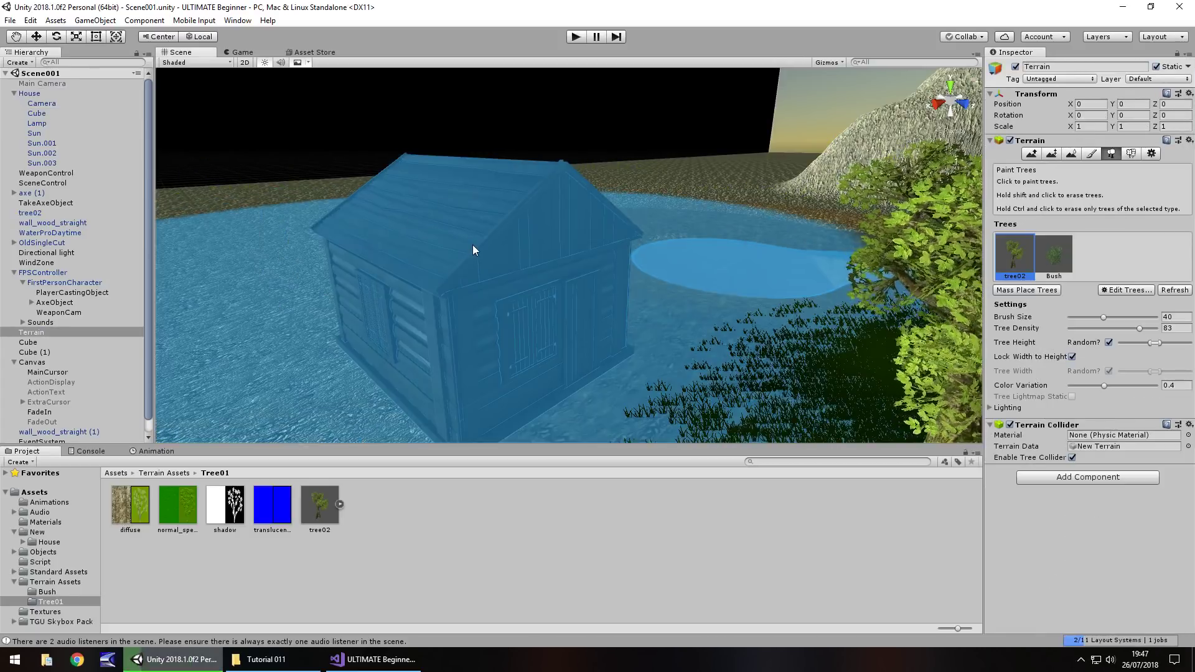
left_click(1031, 153)
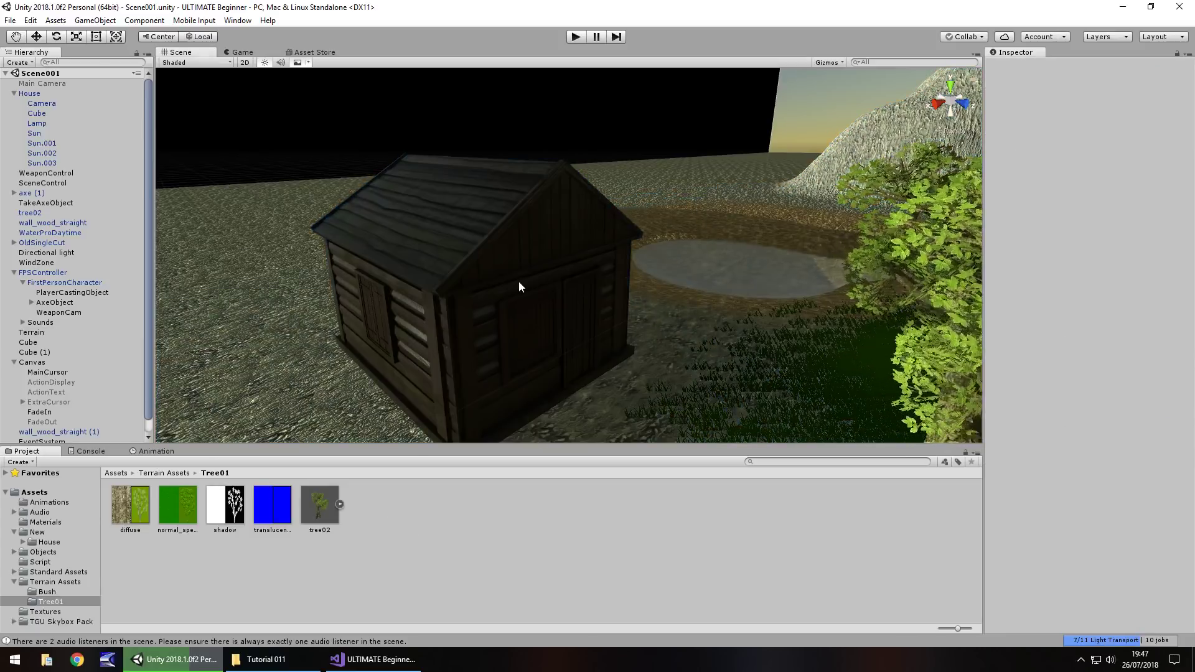
Set the albedo colour of the House 1 material on the house's Cube to white (FFFFFF)
left_click(585, 222)
left_click(585, 222)
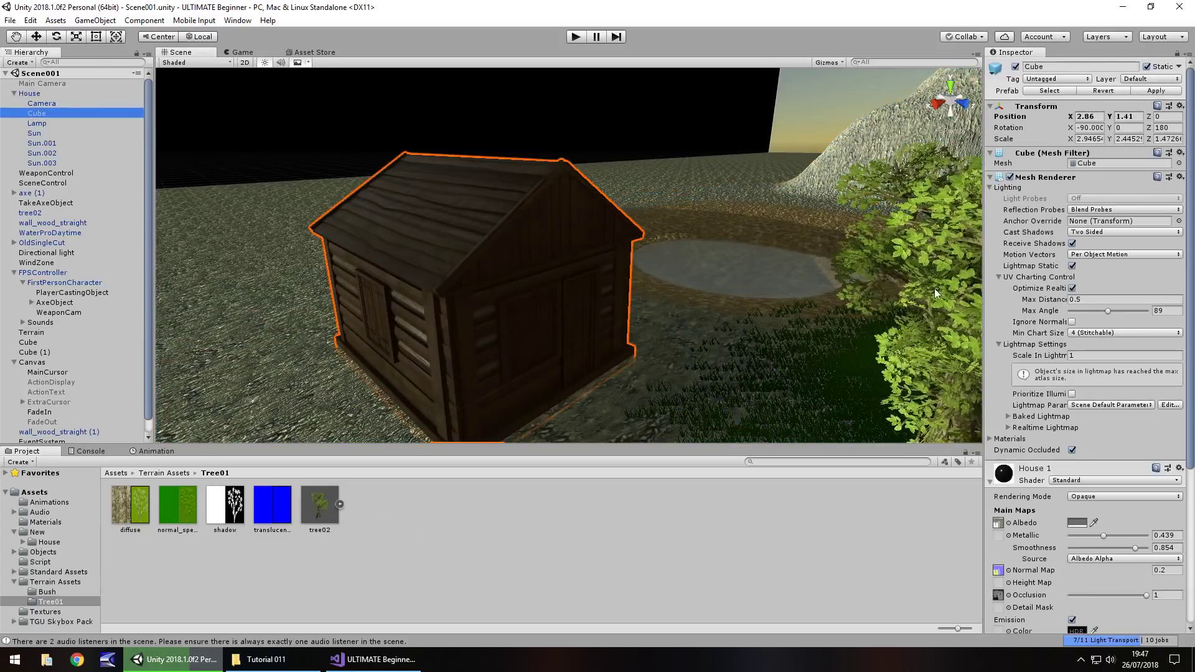
scroll(1083, 399, "down", 5)
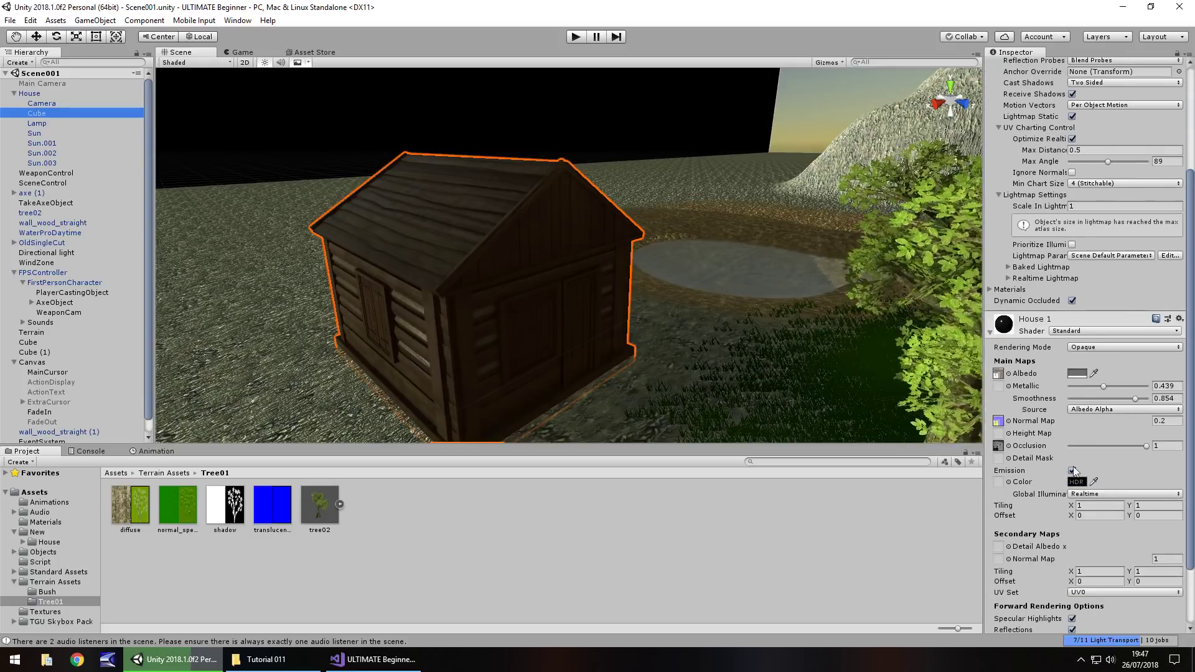
left_click(1076, 374)
left_click_drag(148, 120, 125, 101)
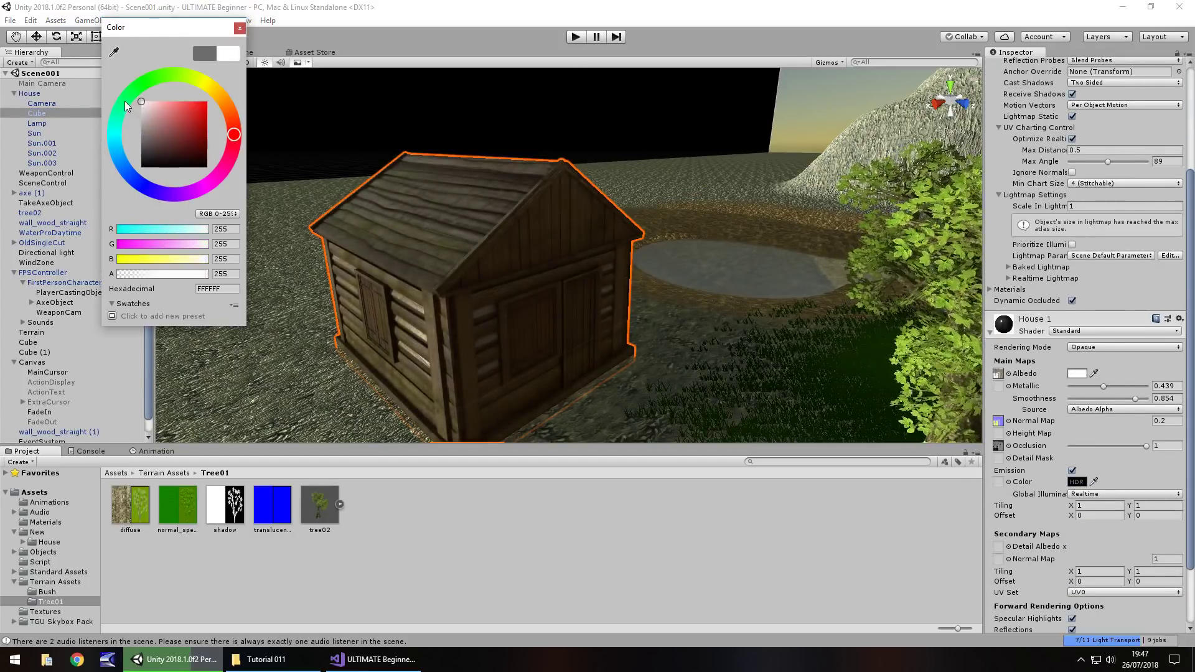
left_click(240, 28)
Set the House 1 material's normal map strength to 0.8, trying a strong negative value first, and check the house's door side
left_click_drag(1089, 422, 711, 405)
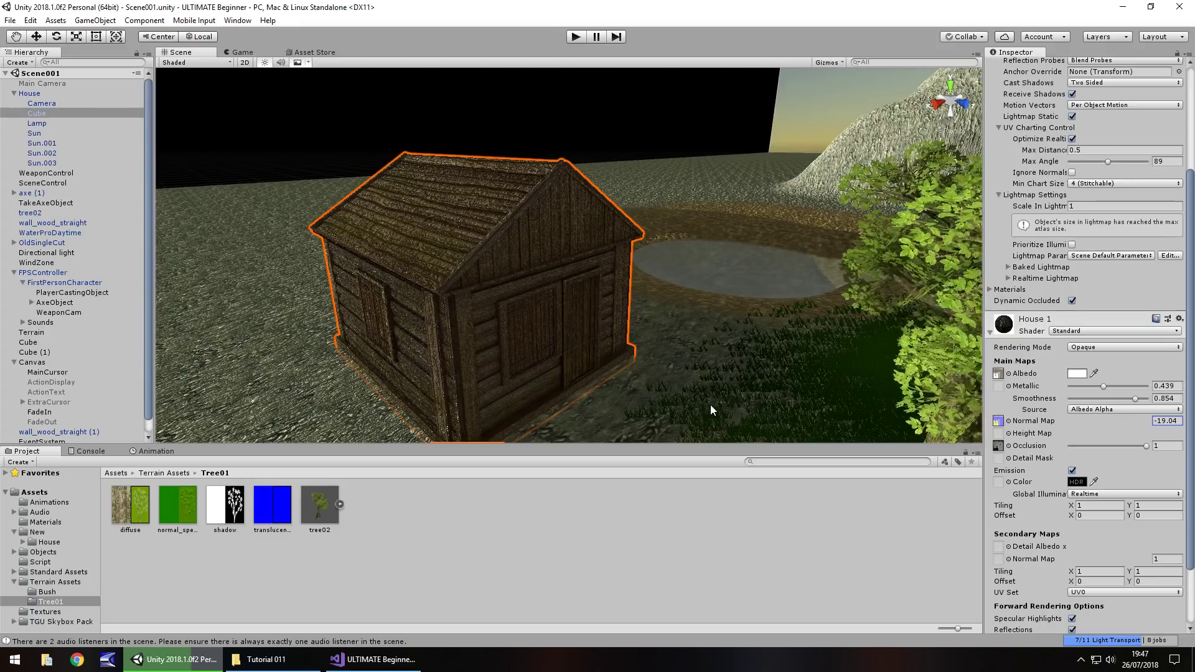
mouse_move(711, 405)
left_mouse_down()
mouse_move(1043, 401)
mouse_move(1158, 420)
mouse_move(1122, 423)
left_mouse_up()
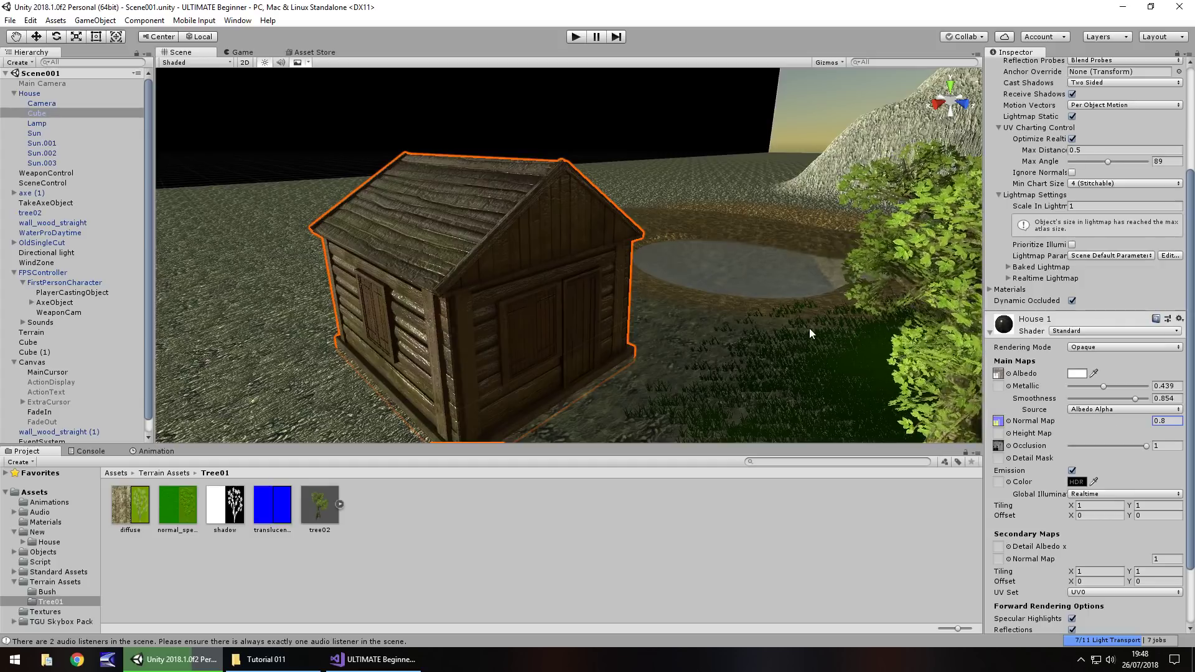
right_click_drag(809, 329, 610, 294)
key("d")
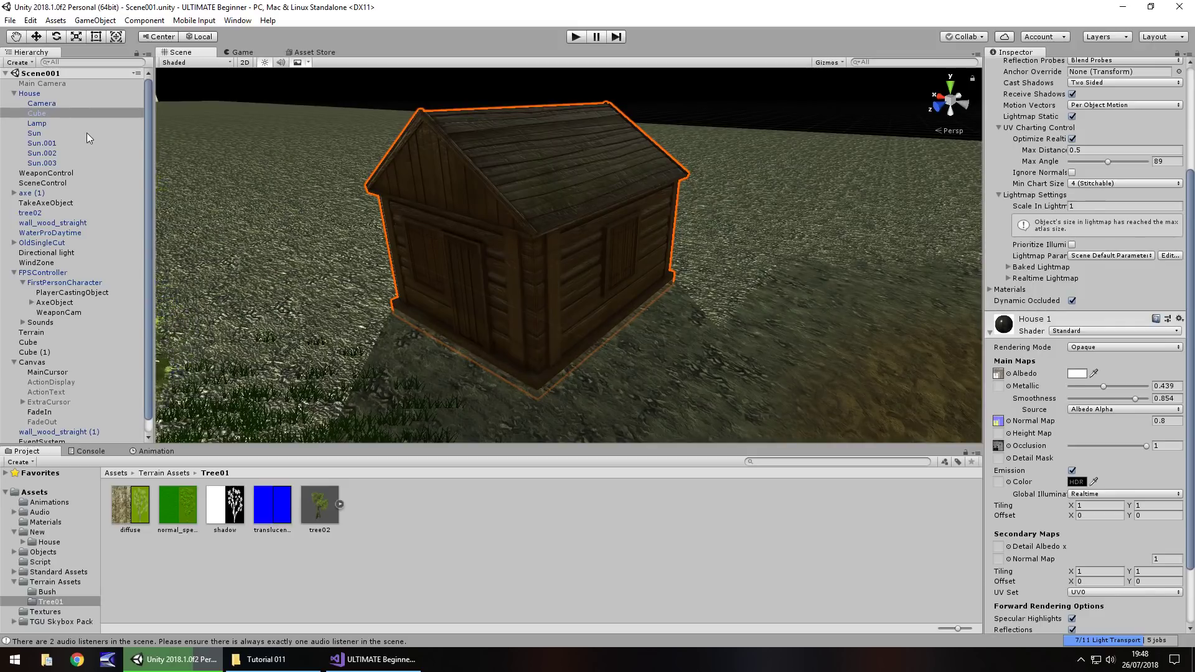
Add a point light as a child of the house's Cube and move it in front of the door gable, about X 1.342, Z 1.143
right_click(53, 112)
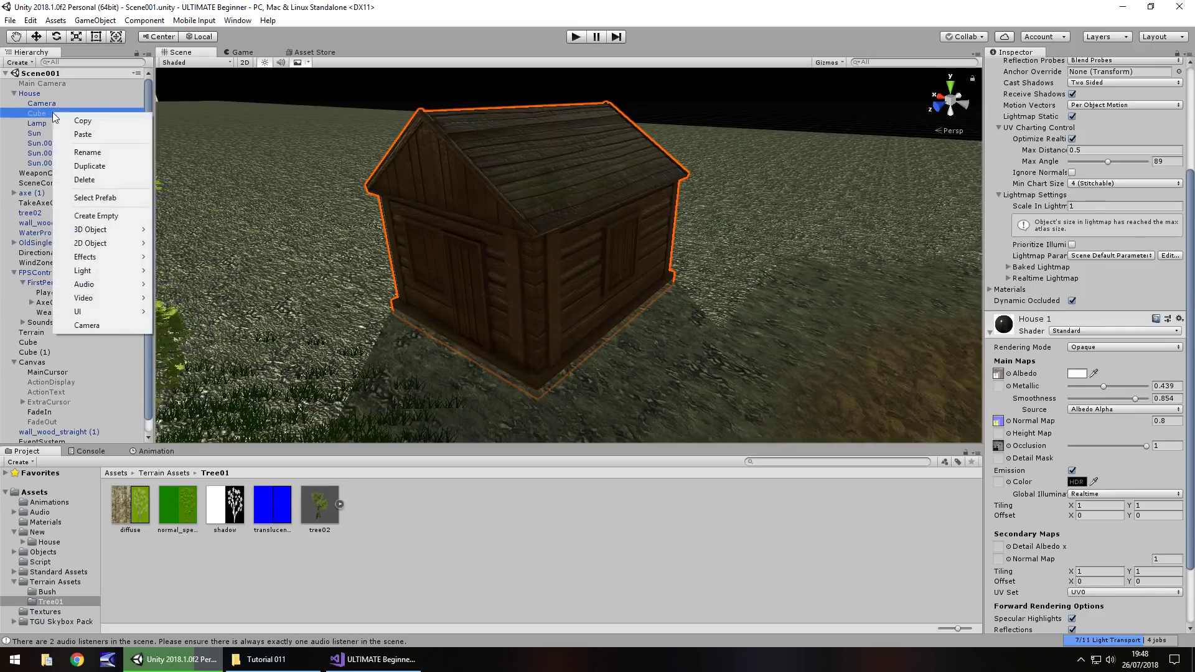
mouse_move(101, 273)
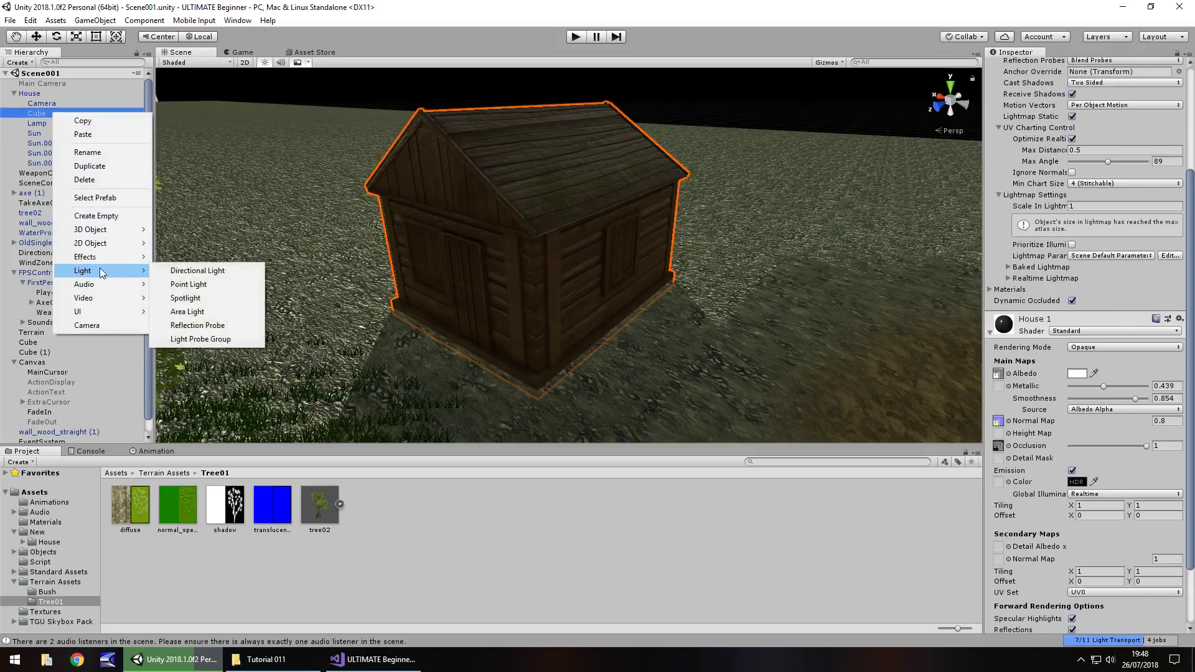
left_click(177, 285)
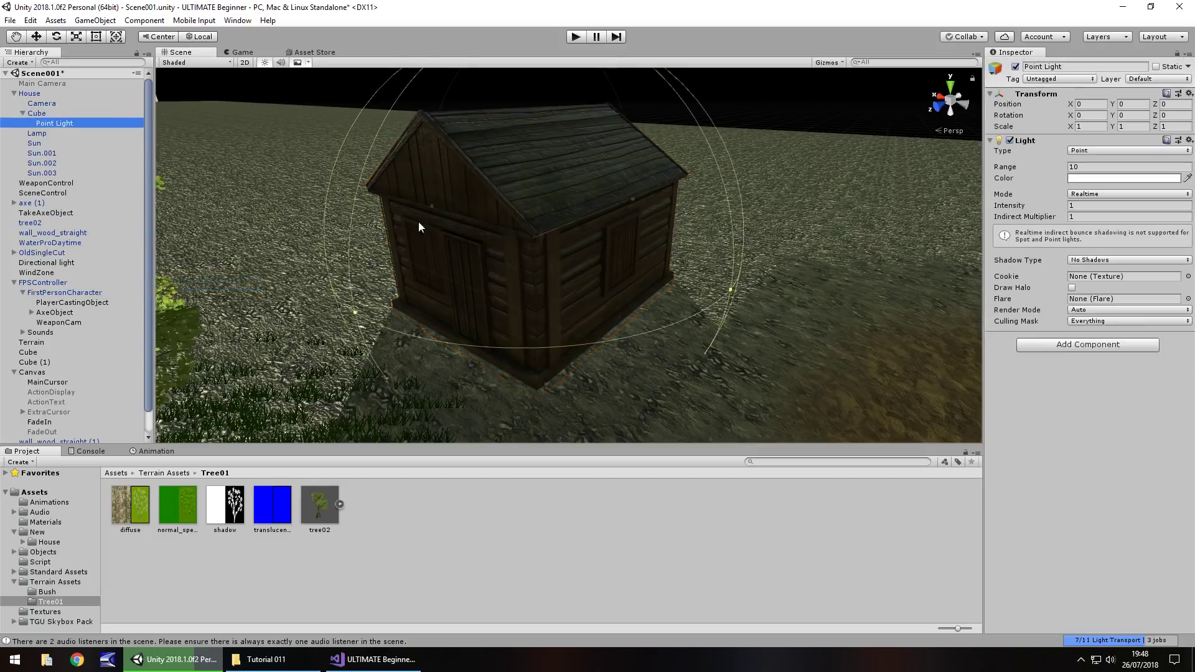
left_click_drag(517, 248, 369, 172)
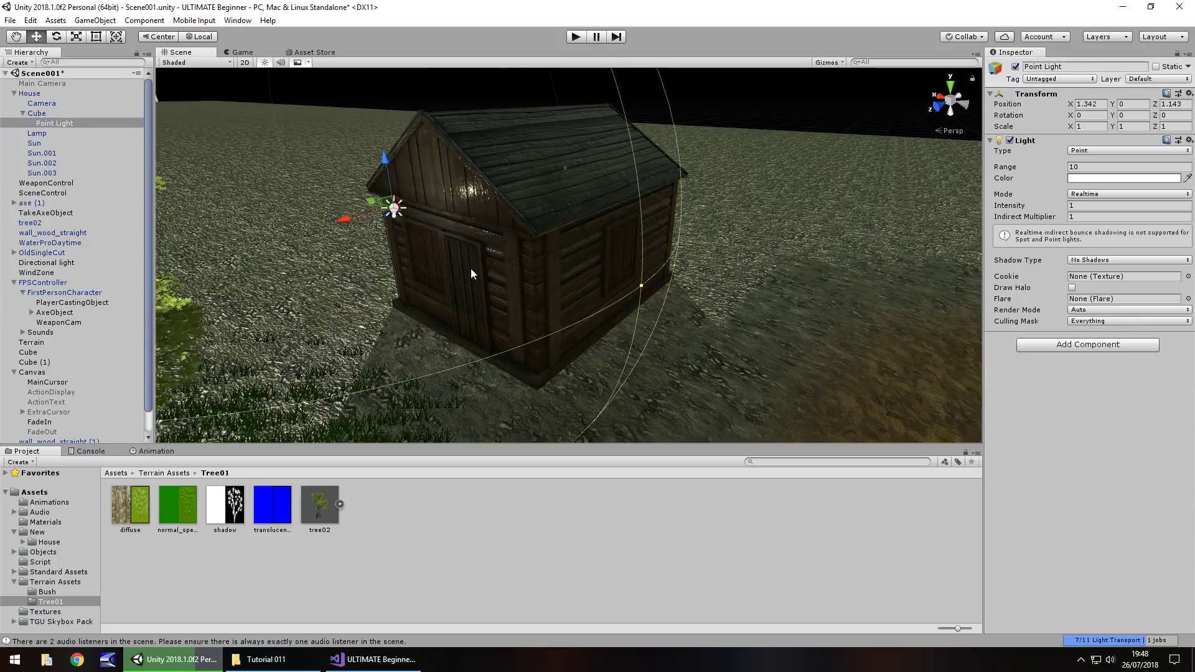
Set the point light's colour to a warm yellow, about FAFB71
left_click(1126, 178)
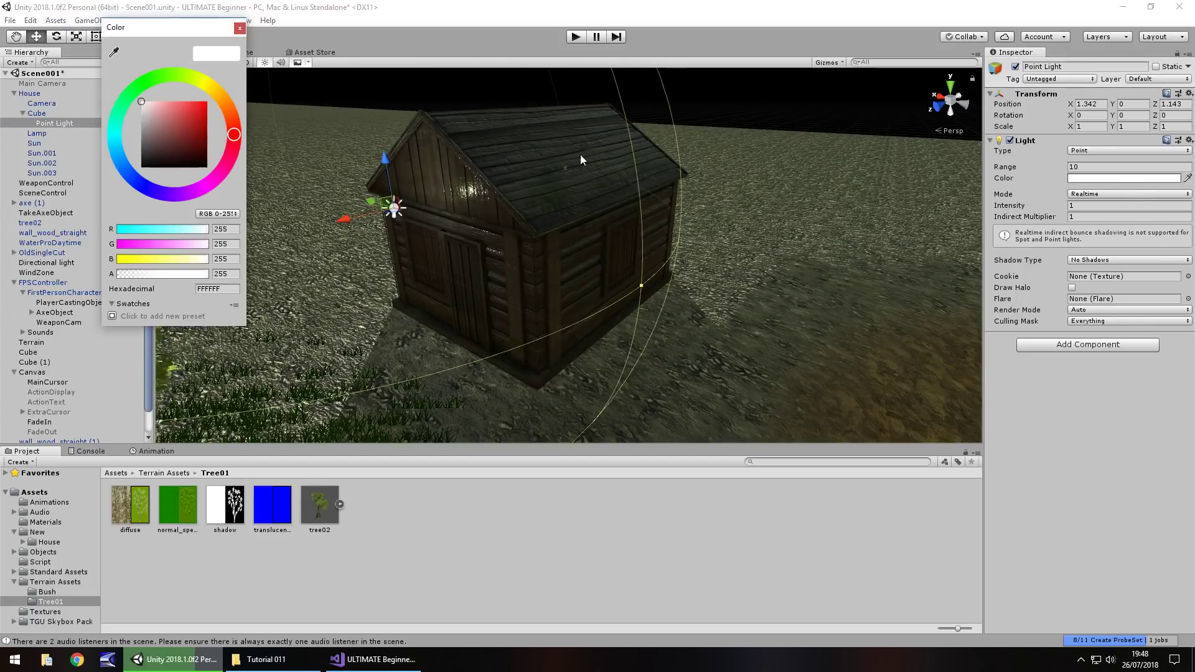
left_click(203, 84)
mouse_move(176, 110)
left_mouse_down()
mouse_move(162, 104)
mouse_move(177, 102)
left_mouse_up()
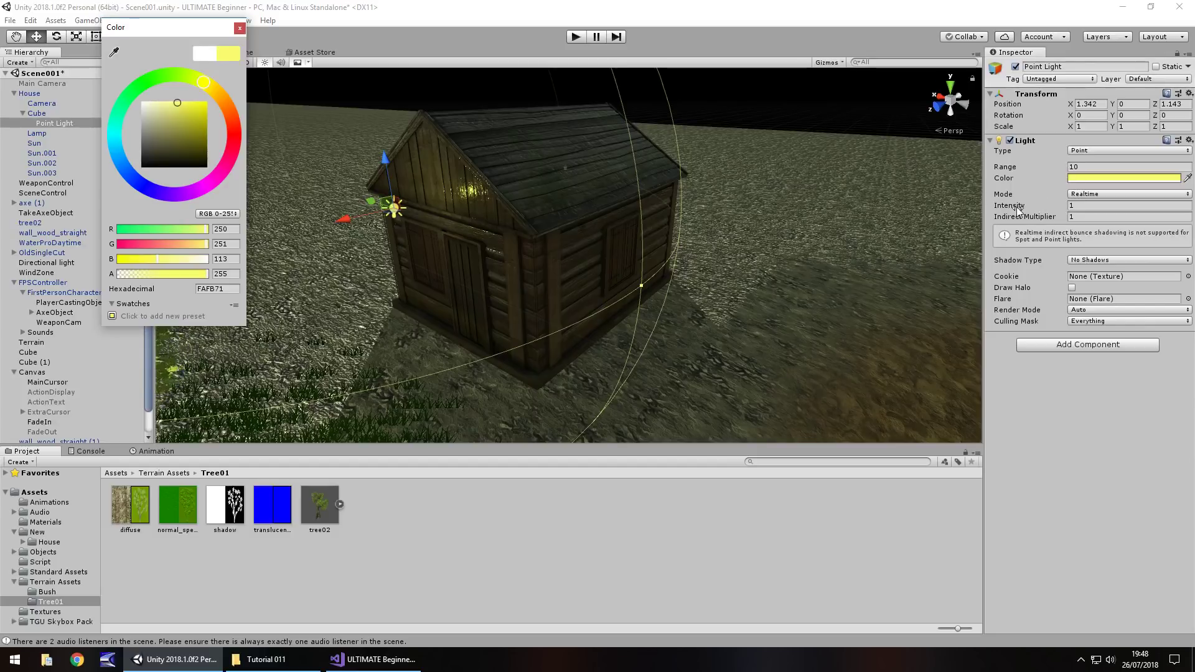
Set the point light's range to 5 and its intensity to 10, after trying an intensity of 30
left_click(1090, 168)
type("5")
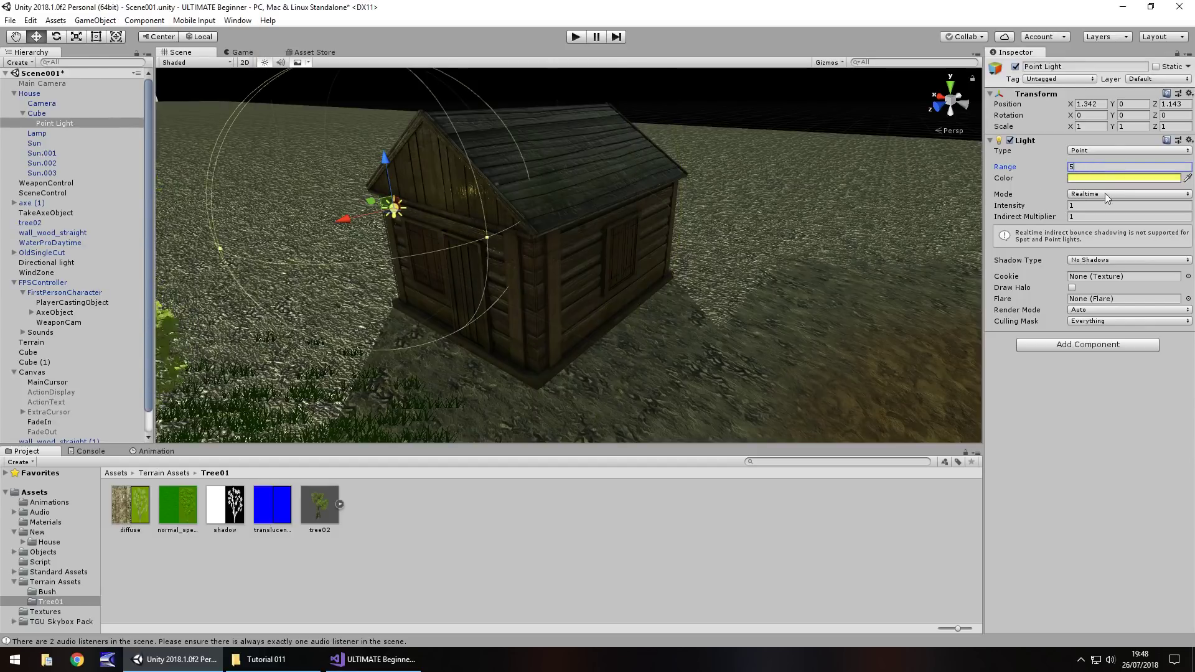
type("3")
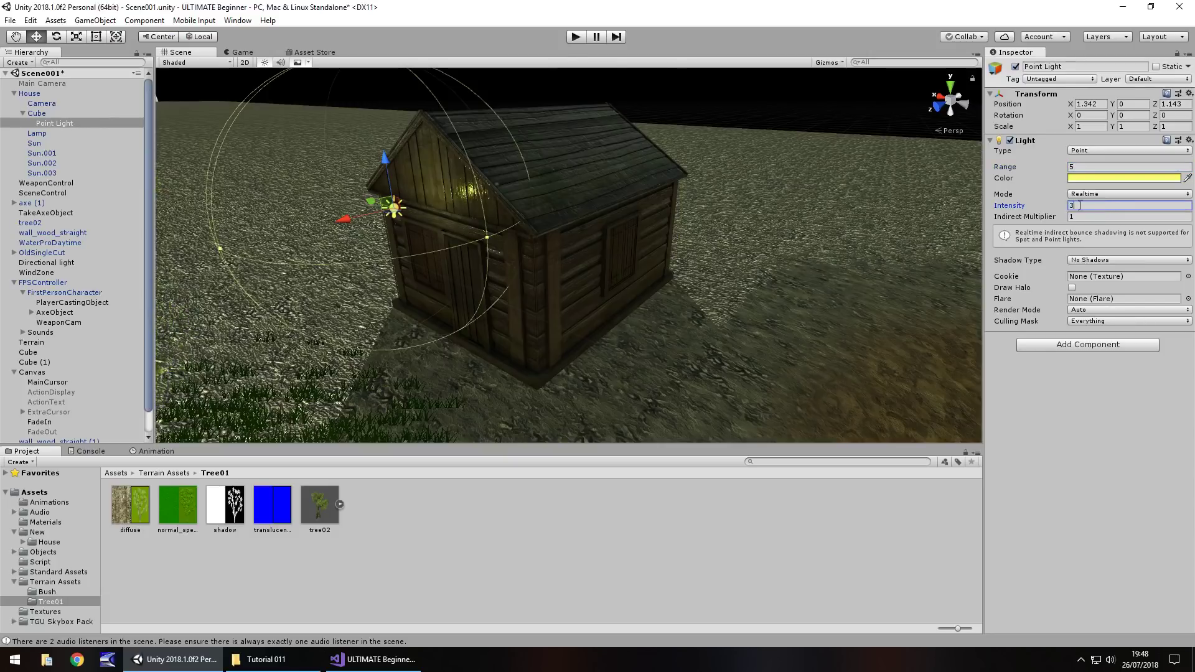
type("0")
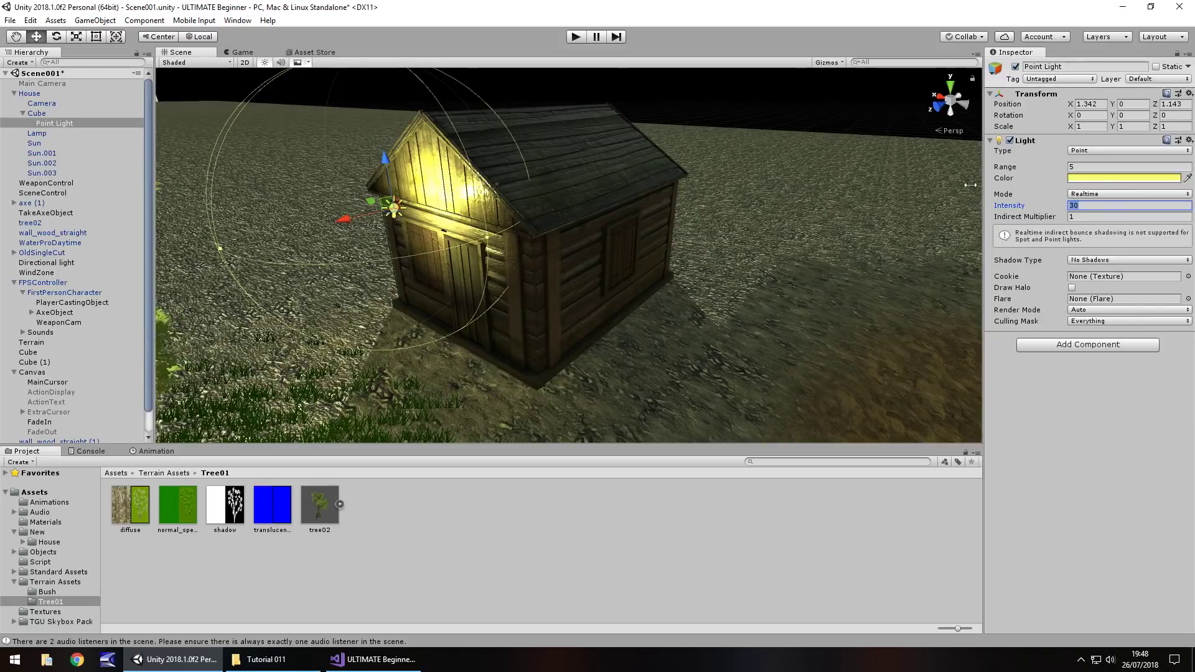
type("10")
right_click_drag(413, 222, 558, 84)
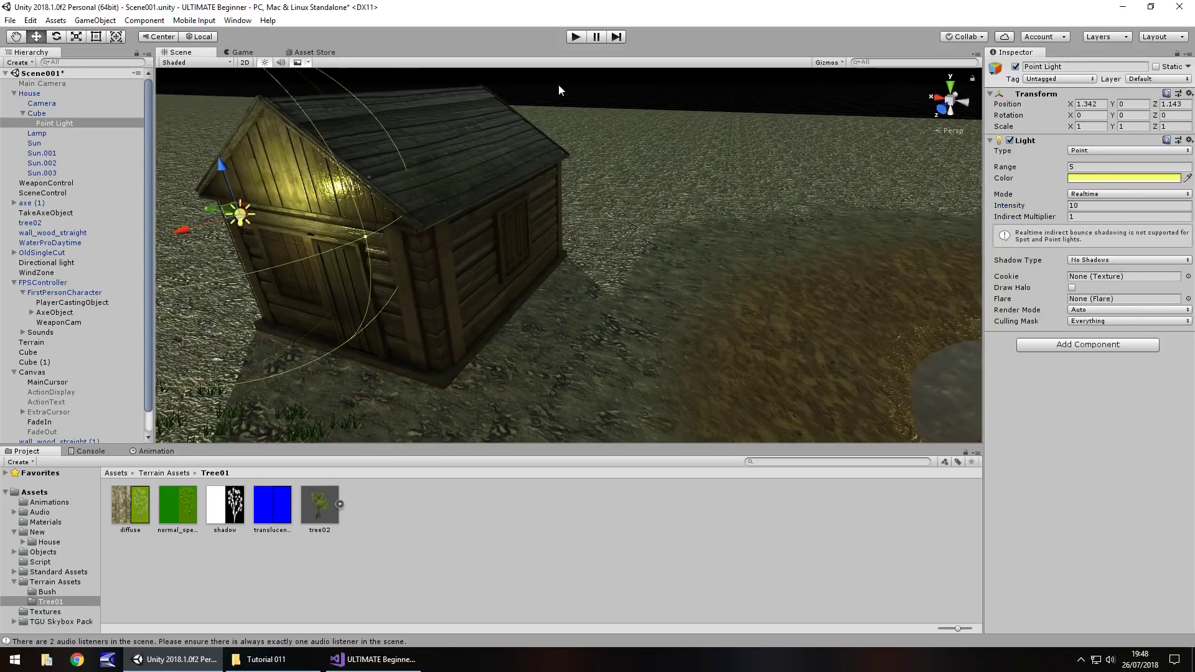
Run the game and walk through the trees to the house door to check the house and its light in play
left_click(571, 38)
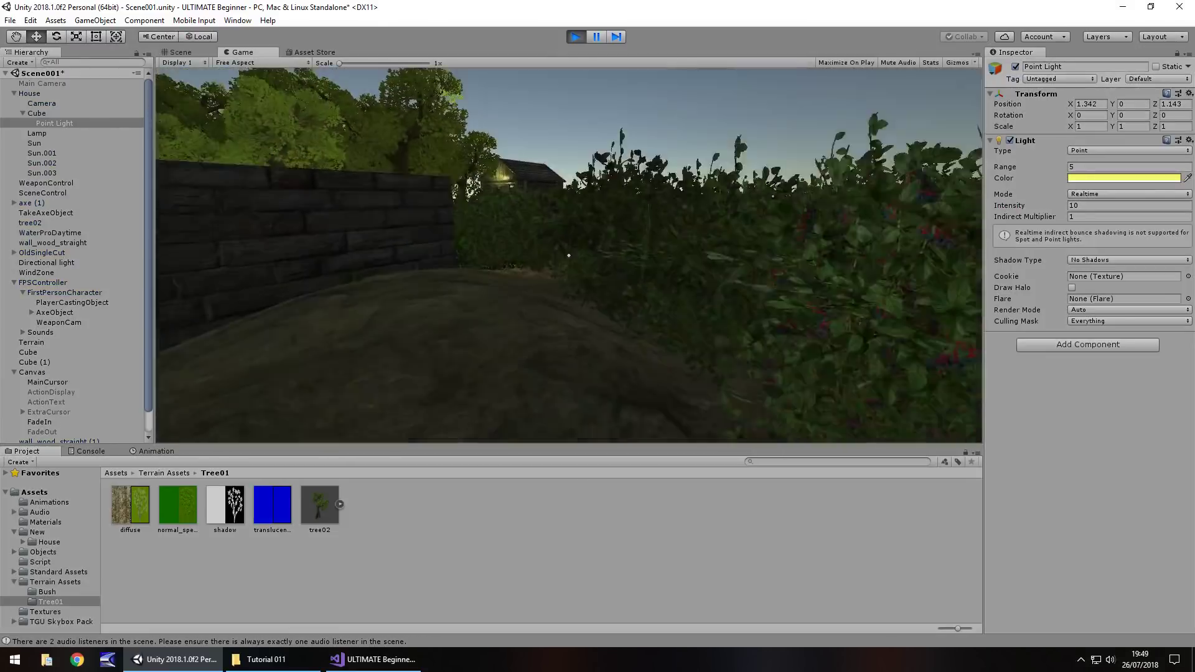
key("w")
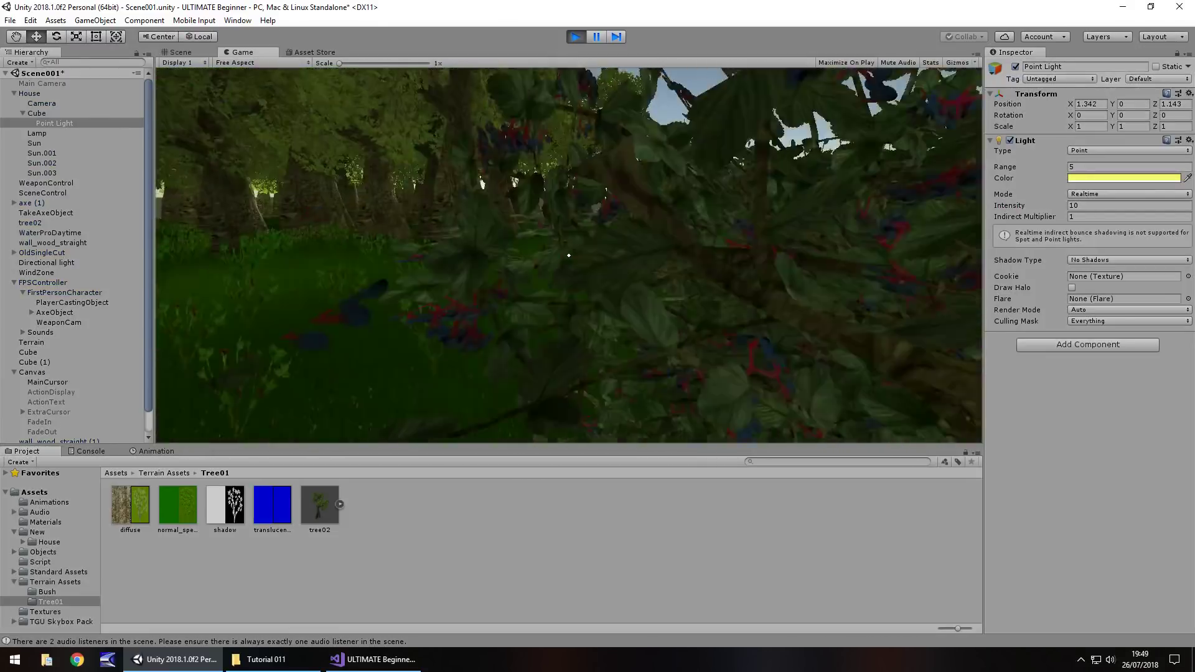
key("w")
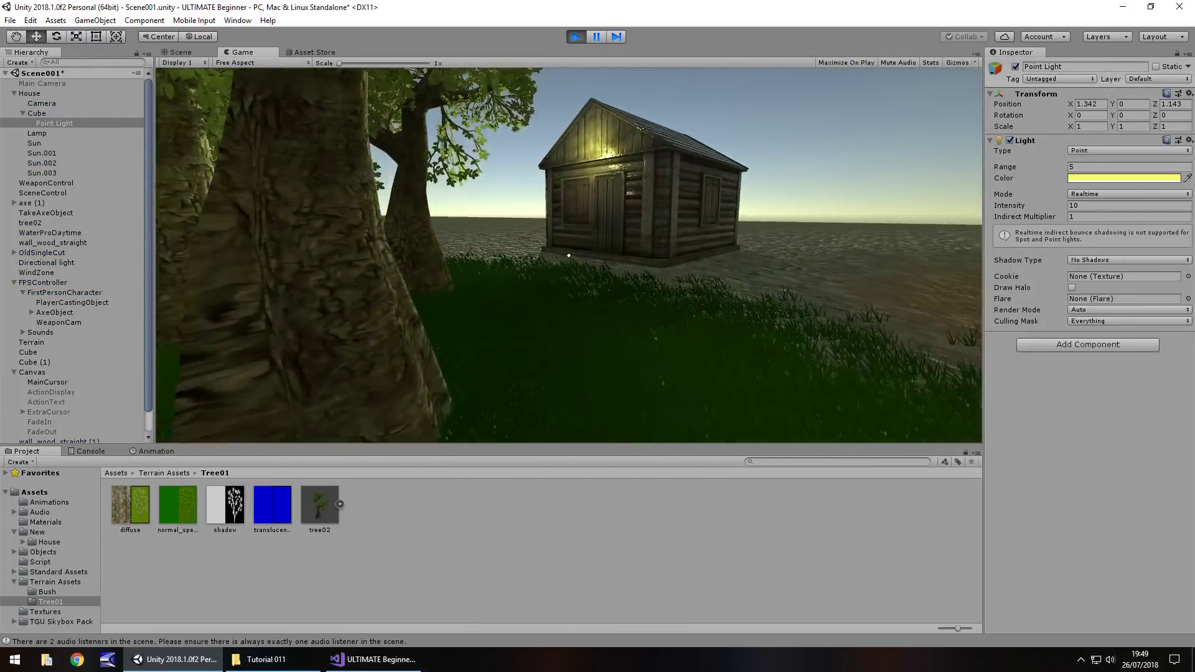
key("w")
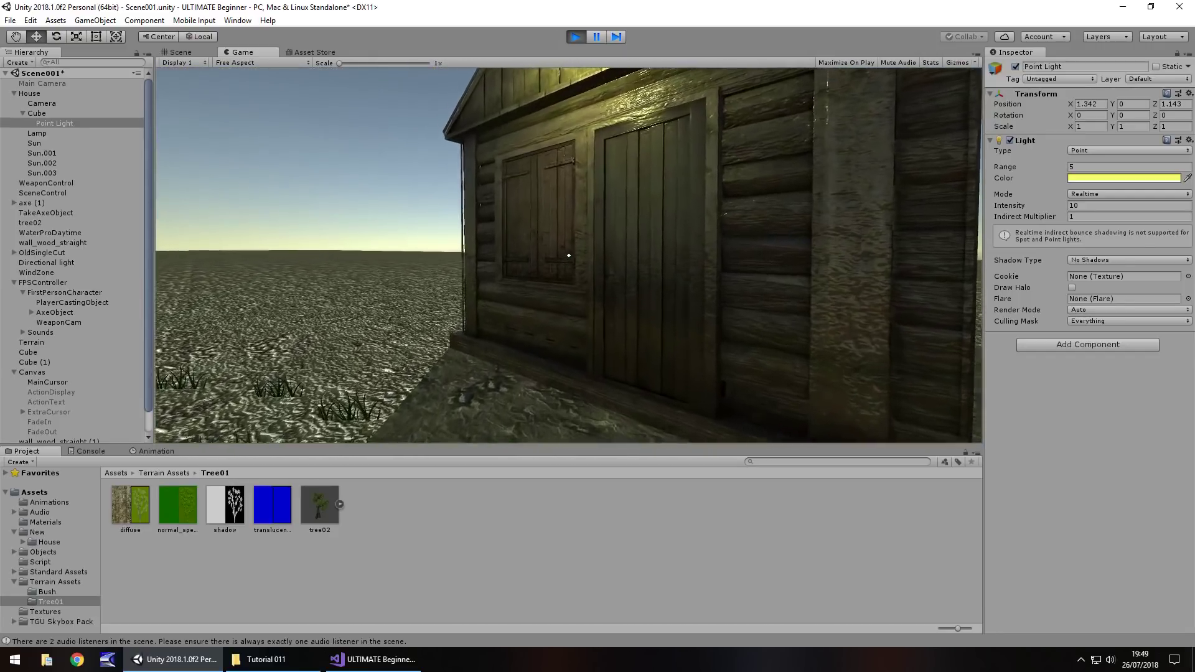
key("w")
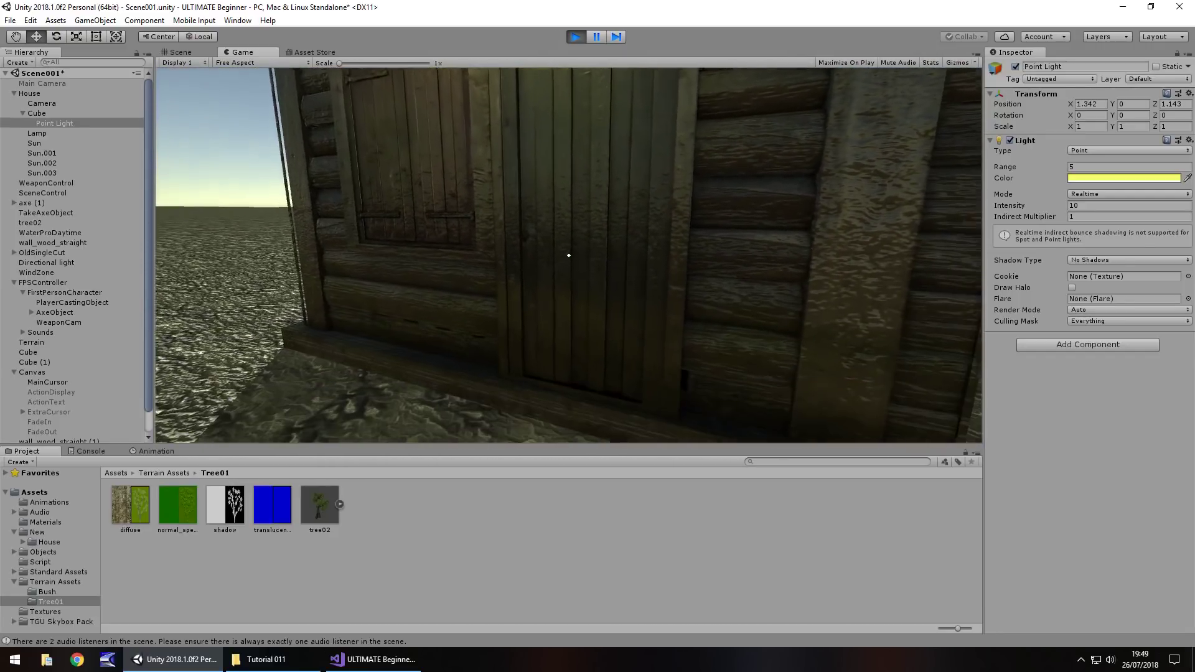
Walk from the house door around the corner to inspect the side wall, and stop the game
key("s")
key("d")
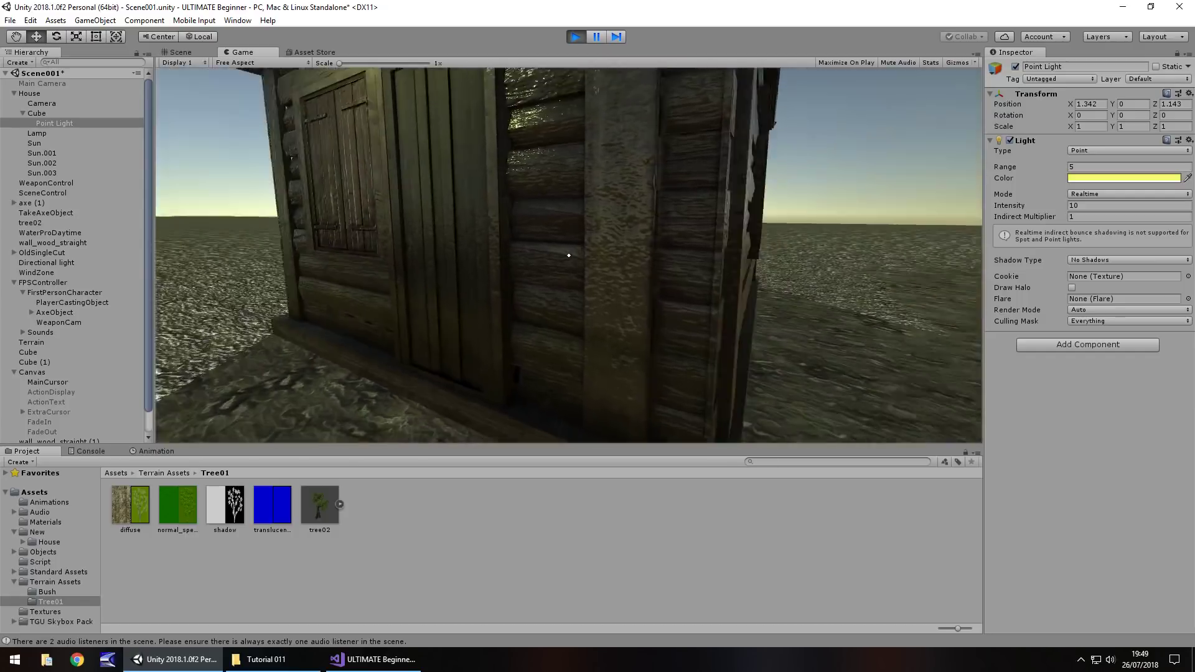
key("d")
key("s")
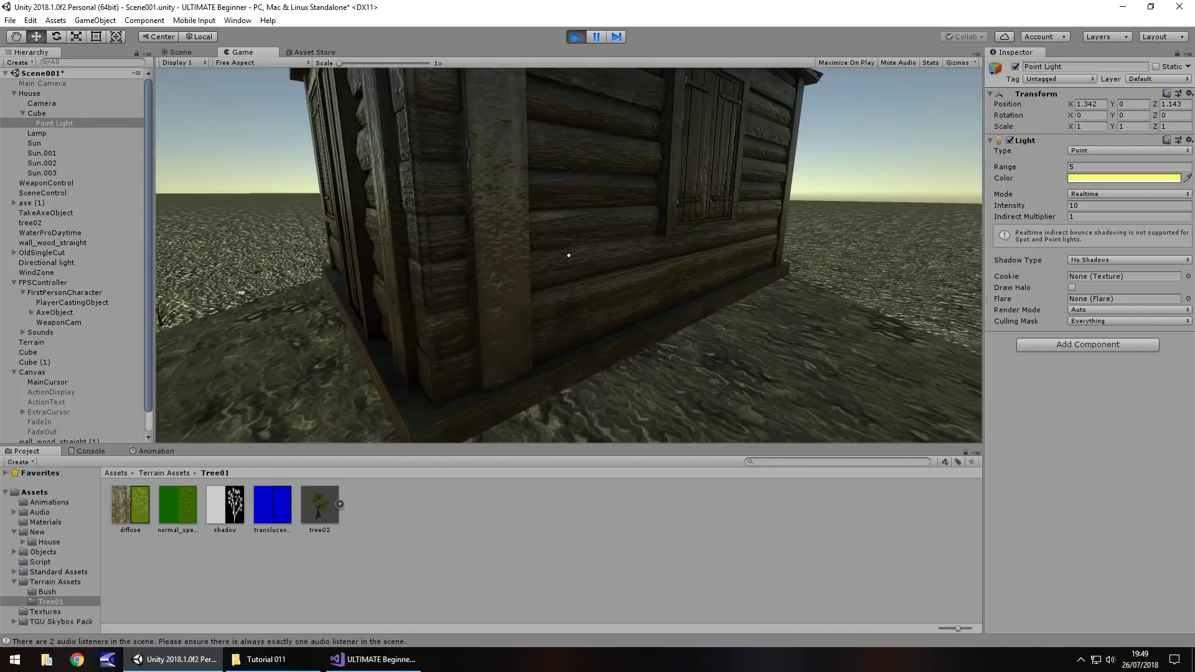
key("ctrl+p")
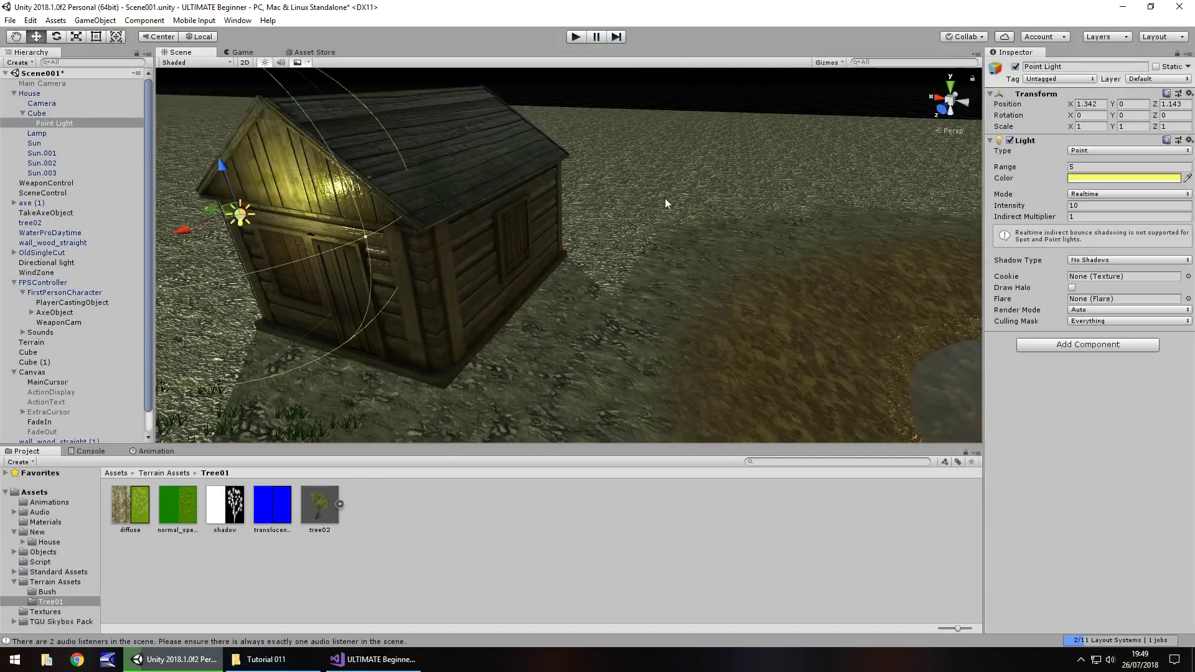
Run the game again and walk past the pond and trees to view the lit house front, ending play mode when done
left_click(575, 38)
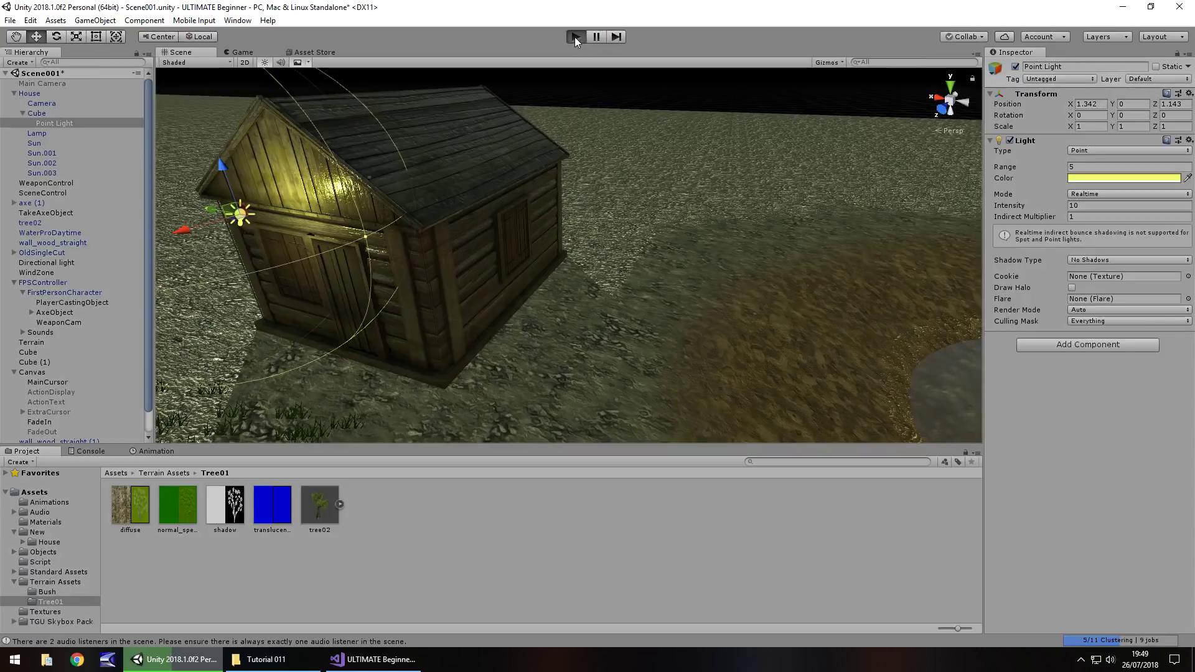
key("w")
key("w")
key("w")
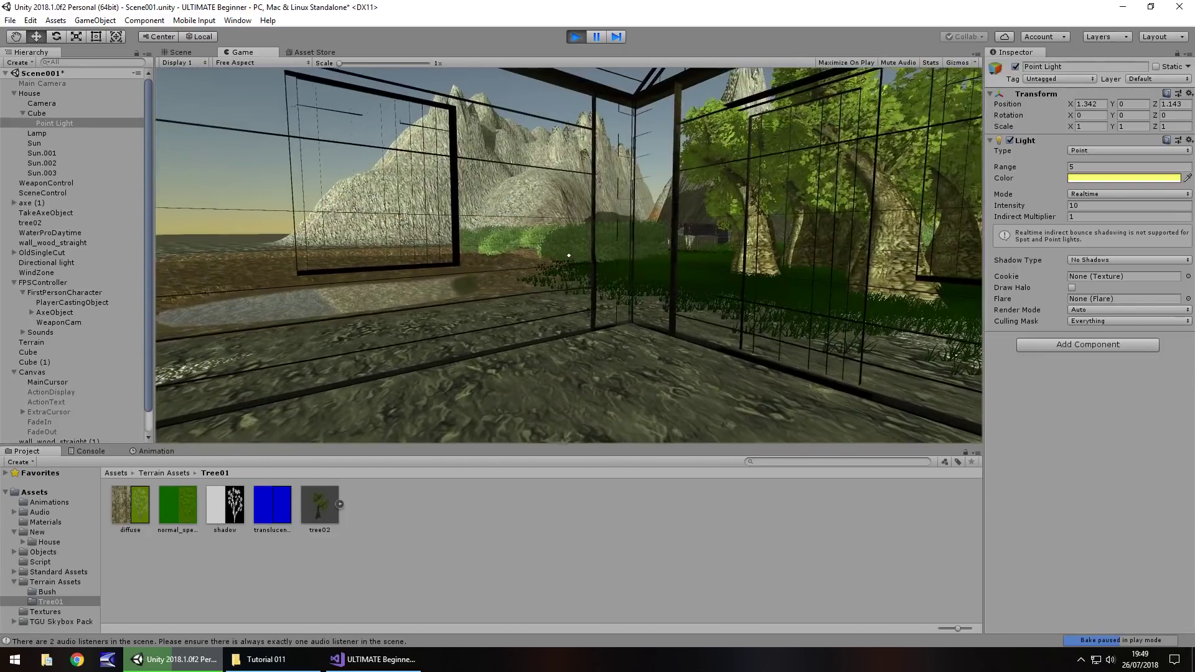
key("w")
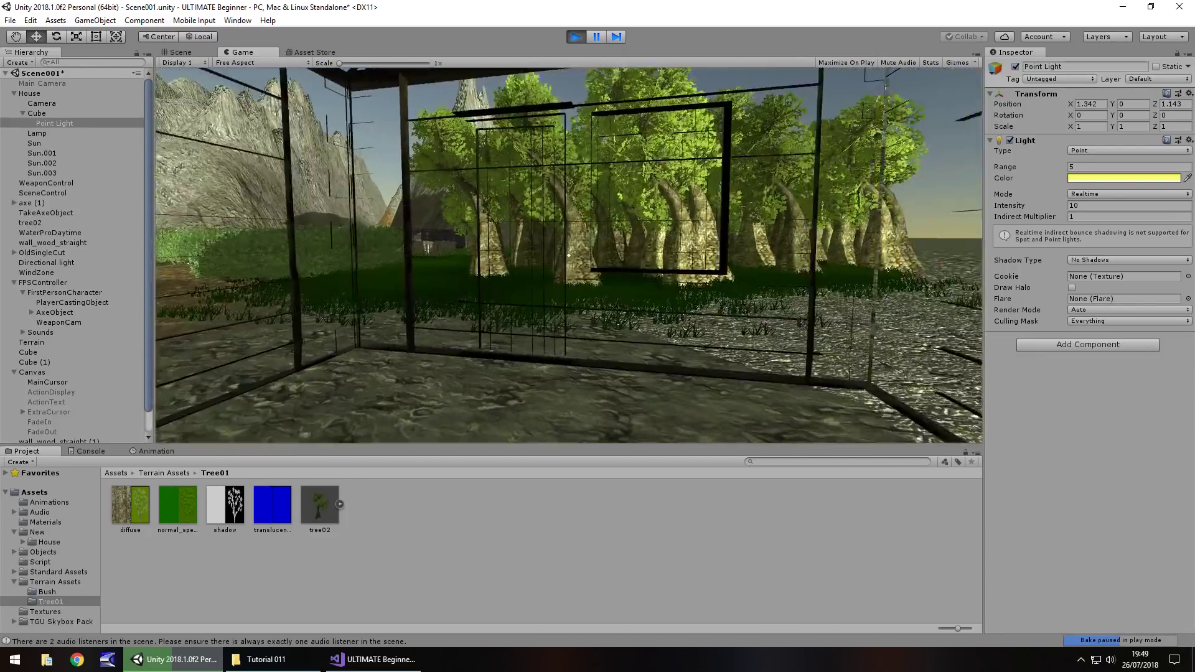
key("w")
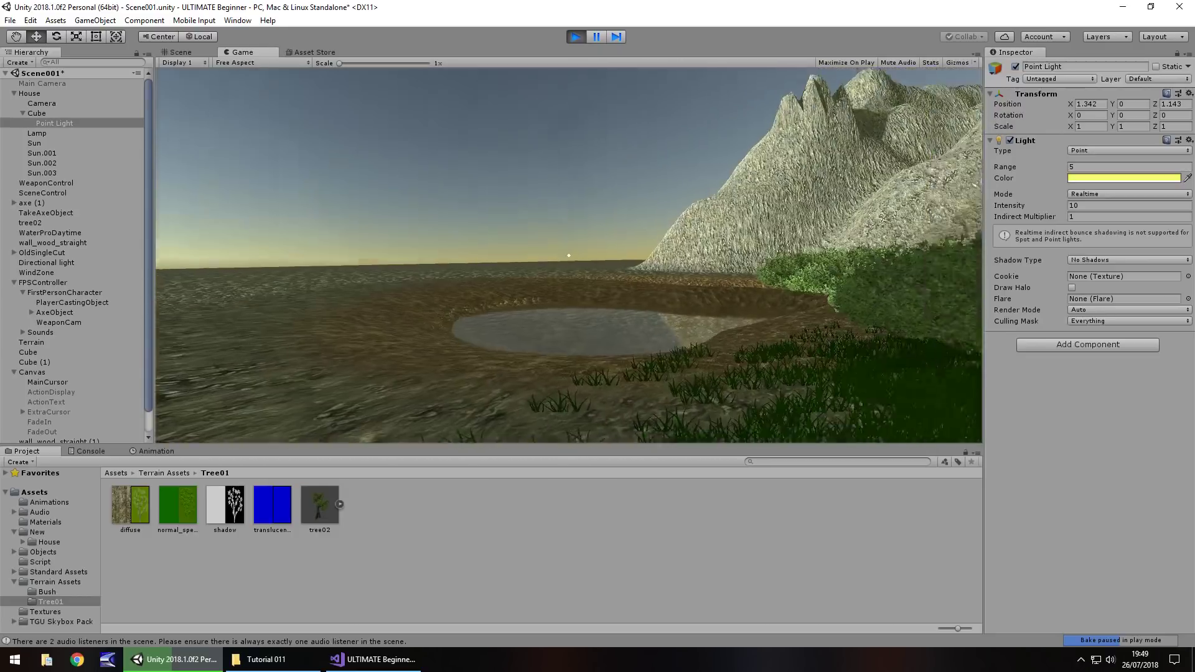
key("a")
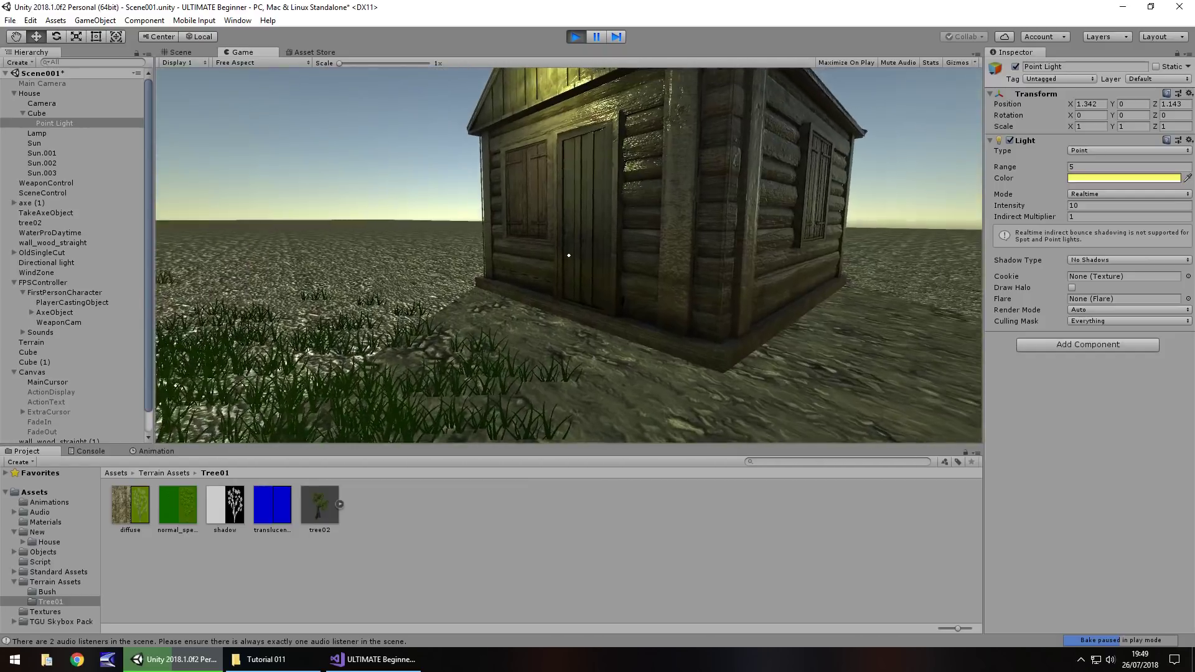
key("Escape")
left_click(576, 36)
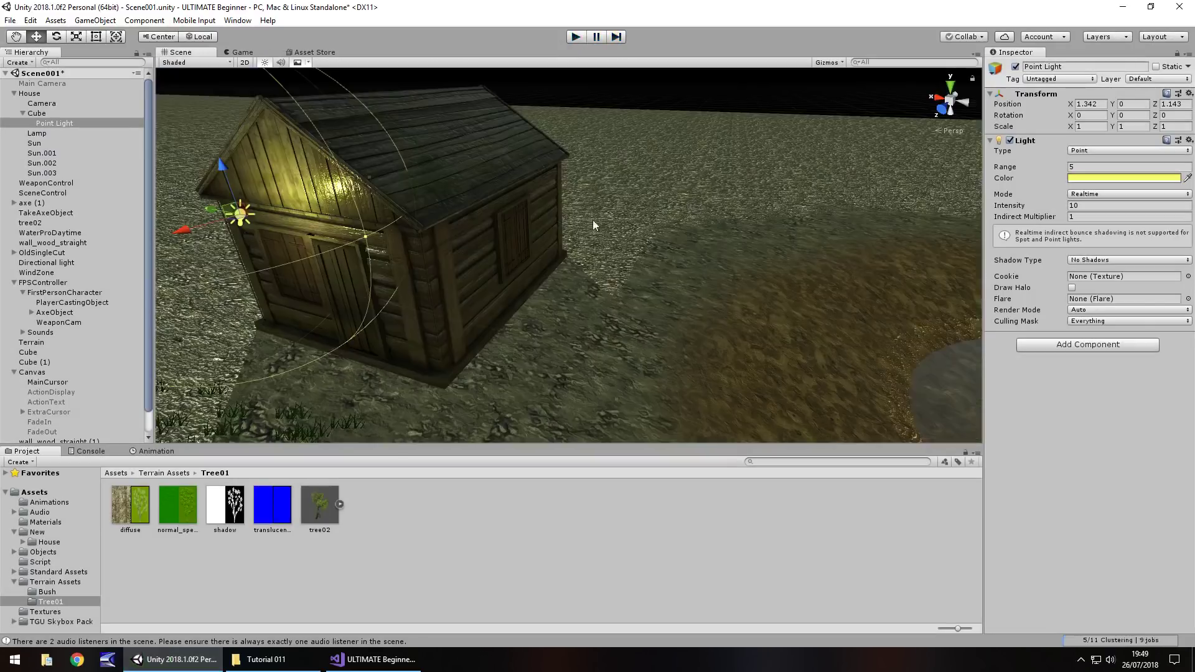
Delete the point light from the house's Cube
left_click_drag(492, 283, 504, 205)
middle_click_drag(504, 205, 513, 282)
mouse_move(512, 281)
right_mouse_down()
mouse_move(571, 278)
mouse_move(505, 279)
right_mouse_up()
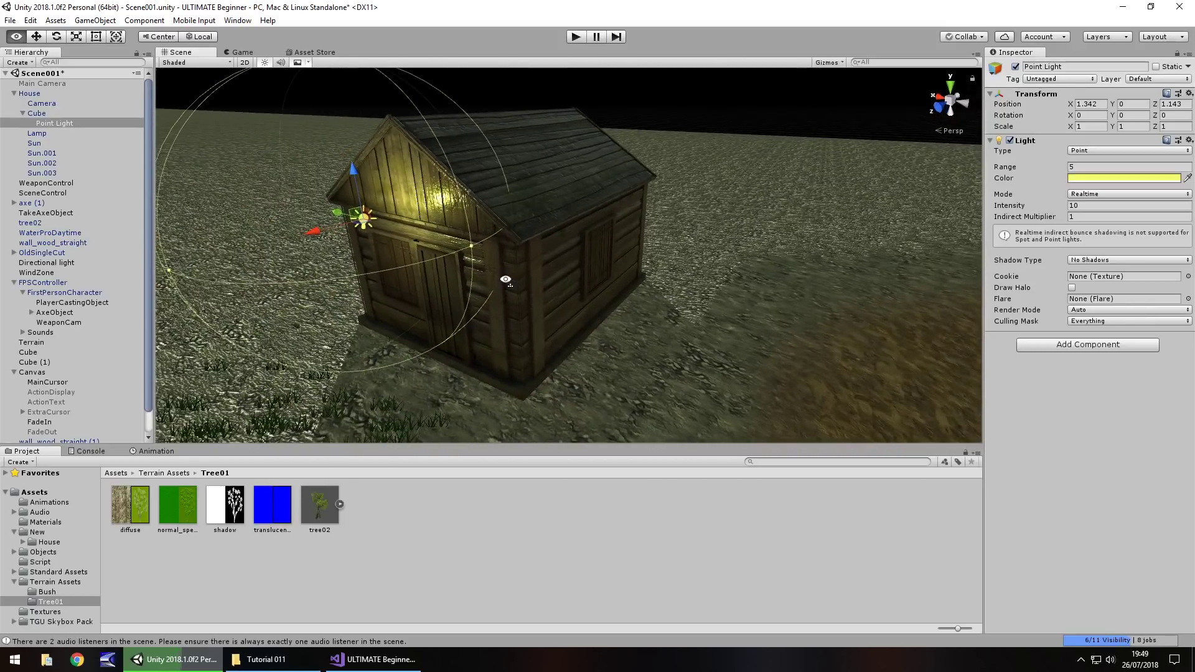
left_click(46, 124)
key("Delete")
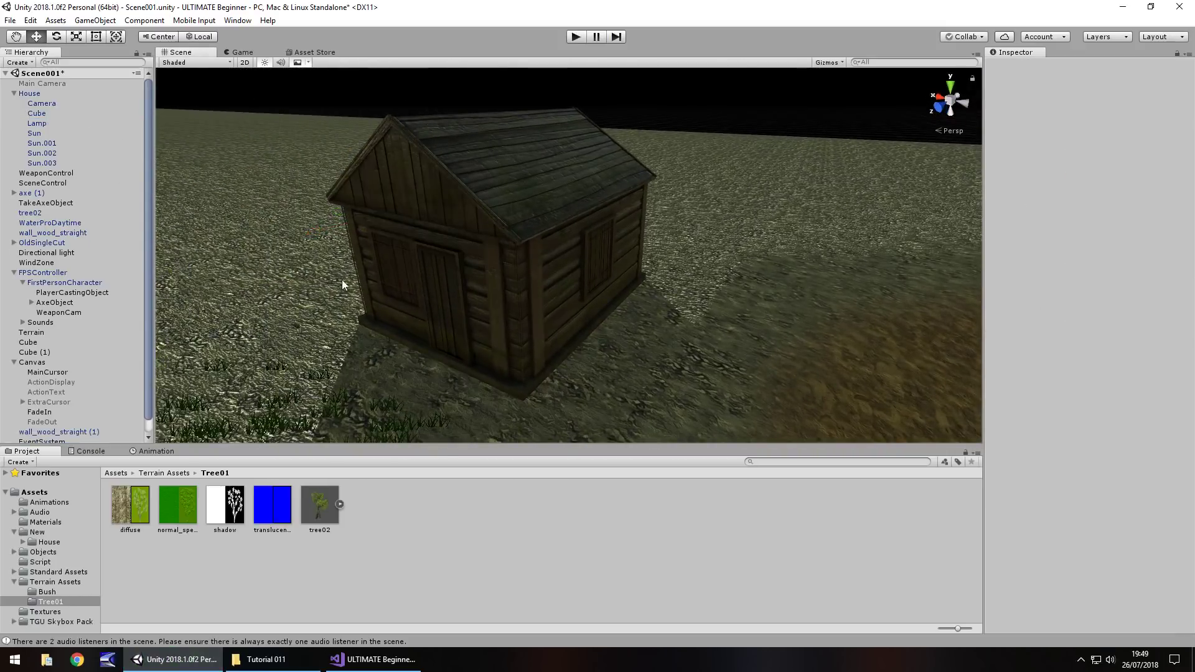
Open the scene's Lighting settings and bring up the material choices for the skybox
right_click_drag(471, 333, 436, 317)
key("Down")
key("Right")
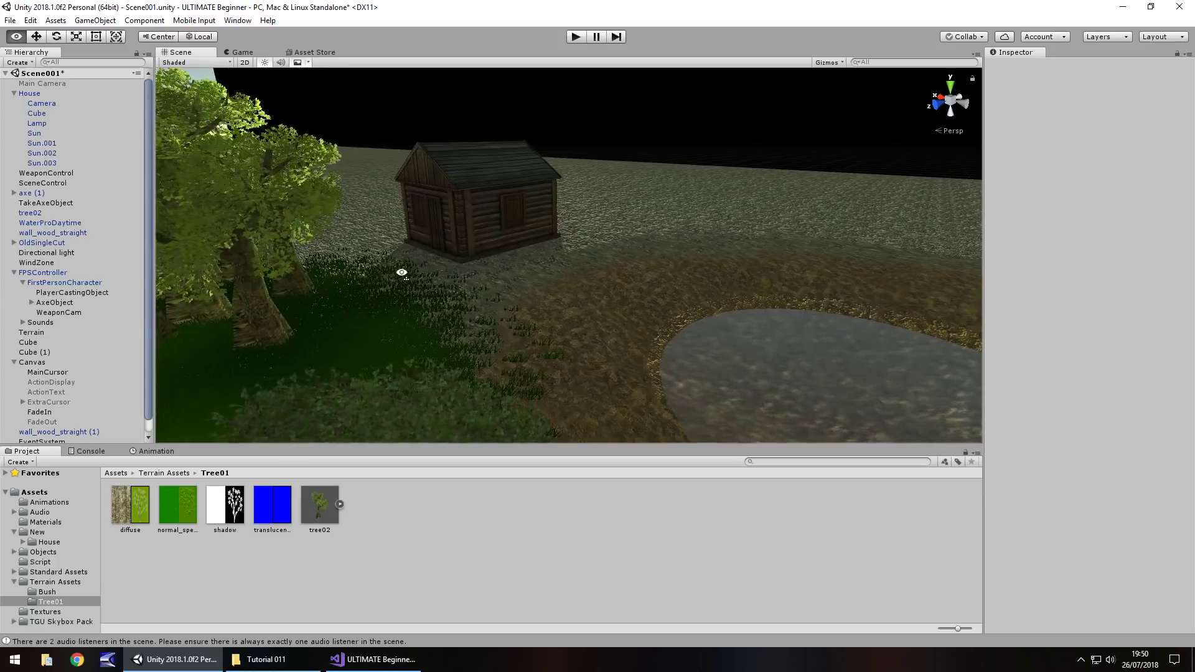
right_click_drag(475, 259, 393, 246)
left_click(238, 21)
mouse_move(308, 381)
left_click(423, 376)
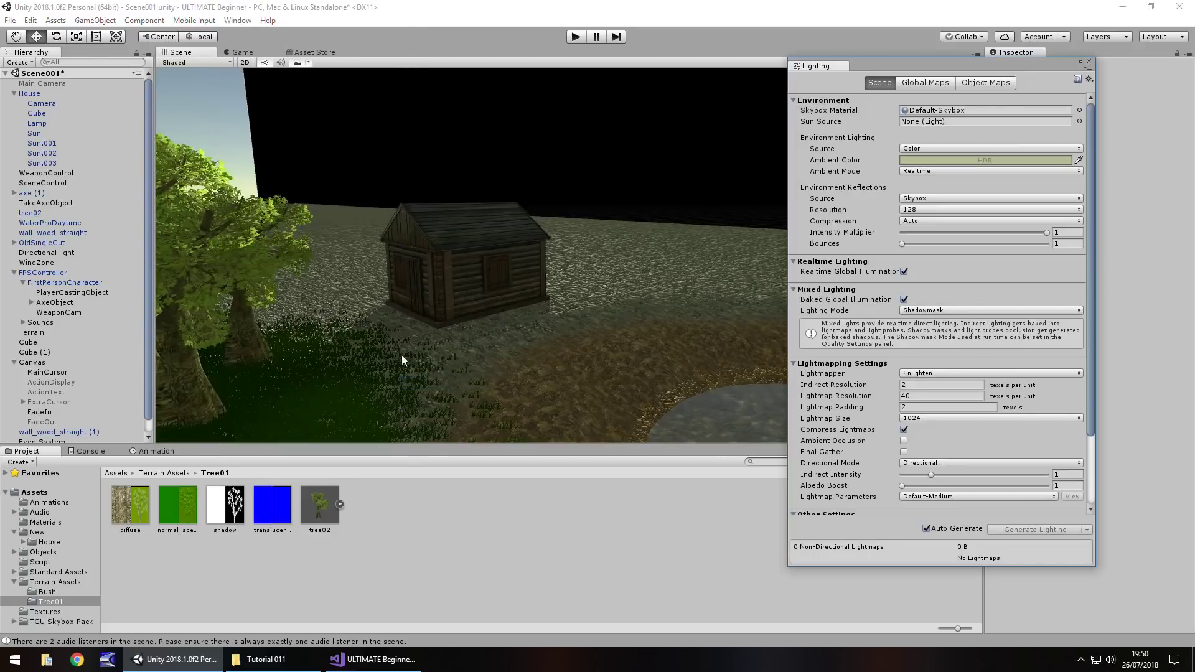
left_click(1079, 110)
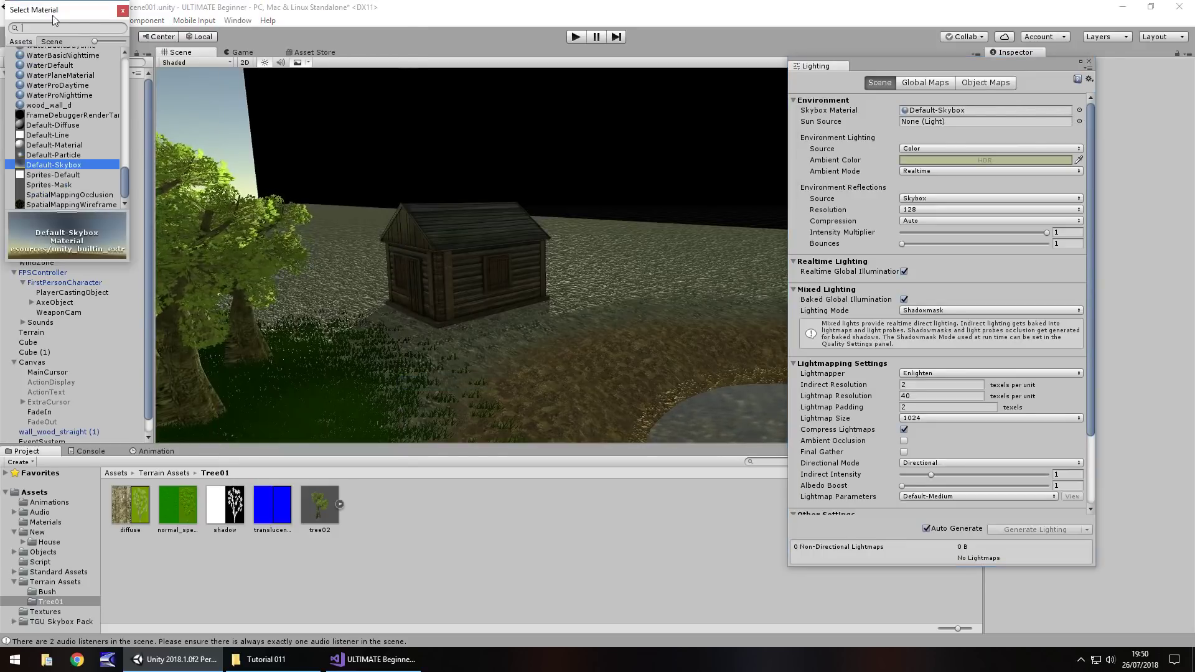
type("sky")
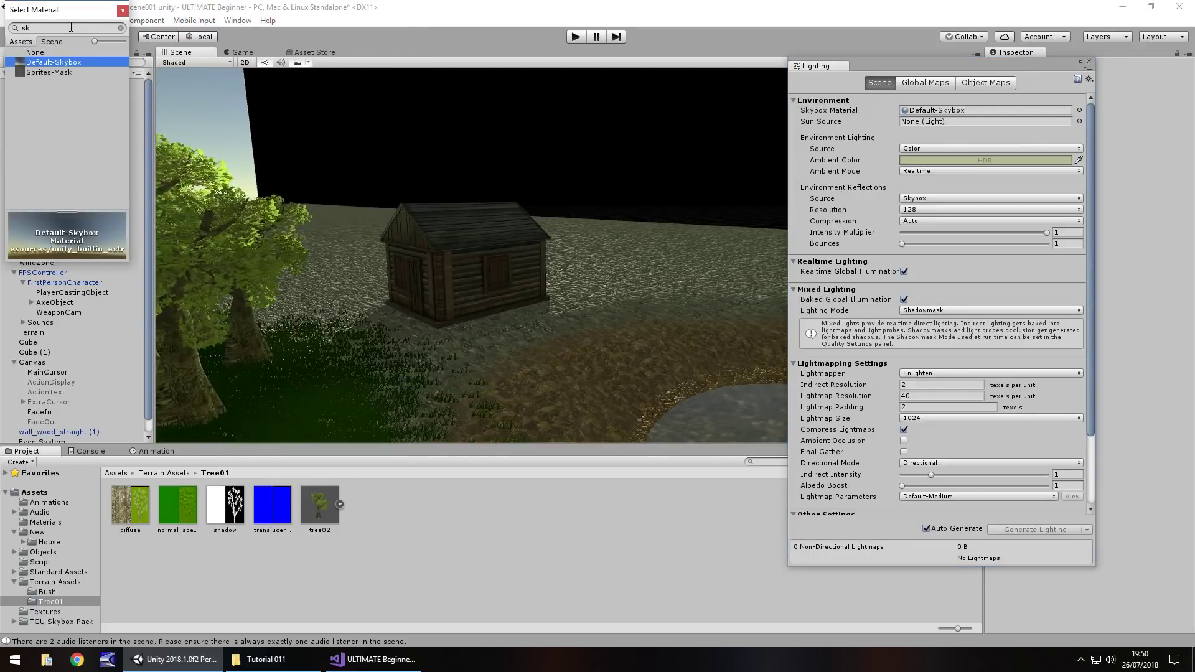
key("BackSpace")
key("BackSpace")
key("BackSpace")
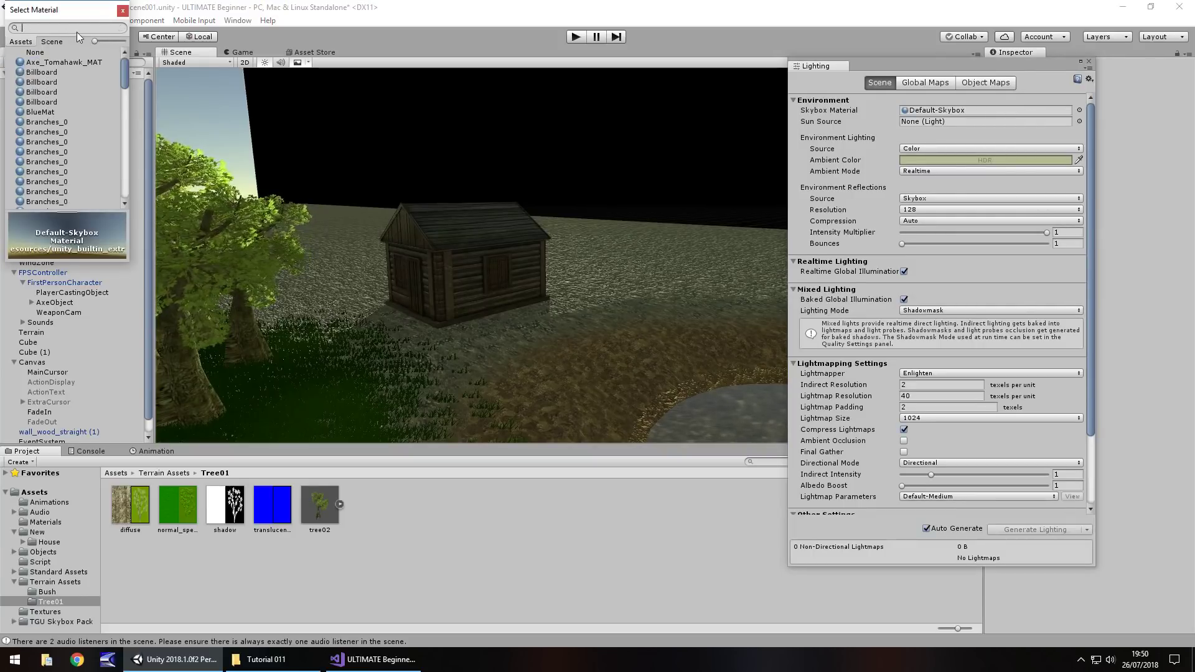
Set the scene's skybox material to Urbanlight and close the Lighting settings
left_click_drag(124, 71, 73, 157)
left_click(62, 153)
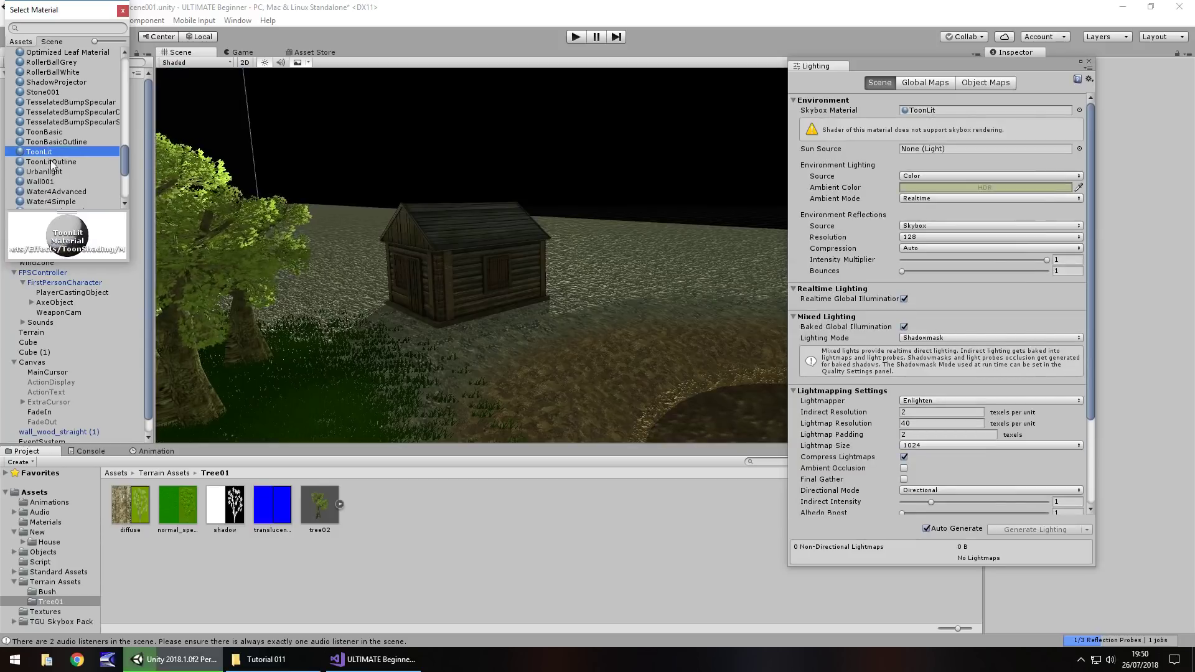
left_click(54, 171)
left_click(374, 267)
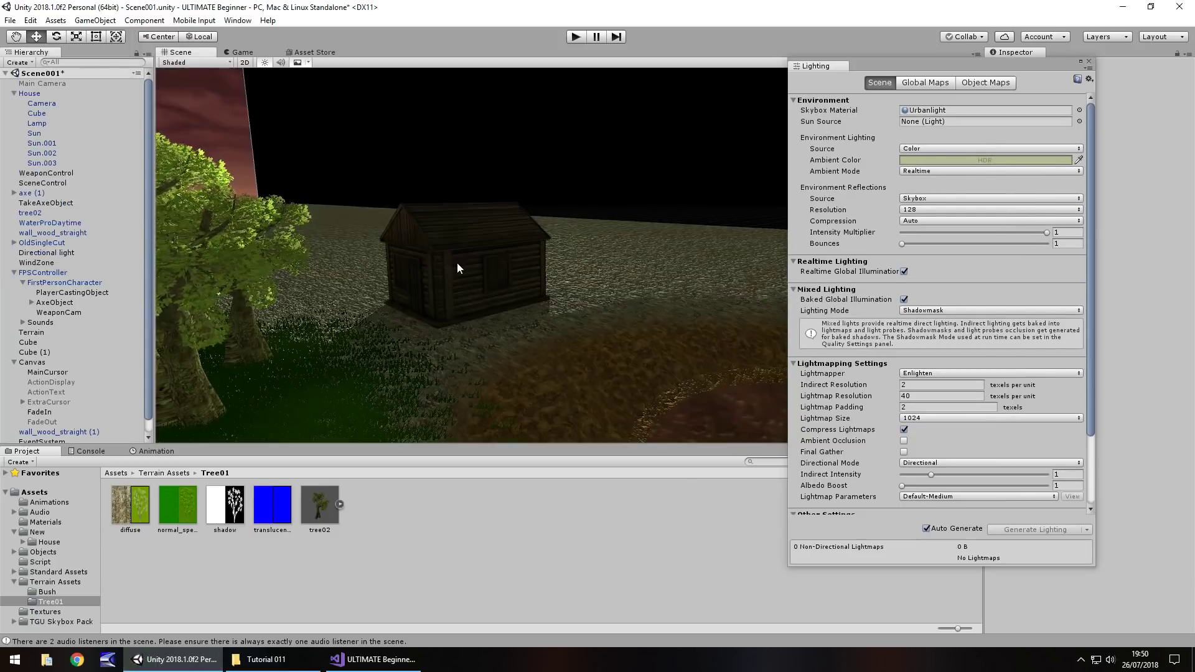
right_click_drag(434, 234, 385, 254)
left_click(1088, 61)
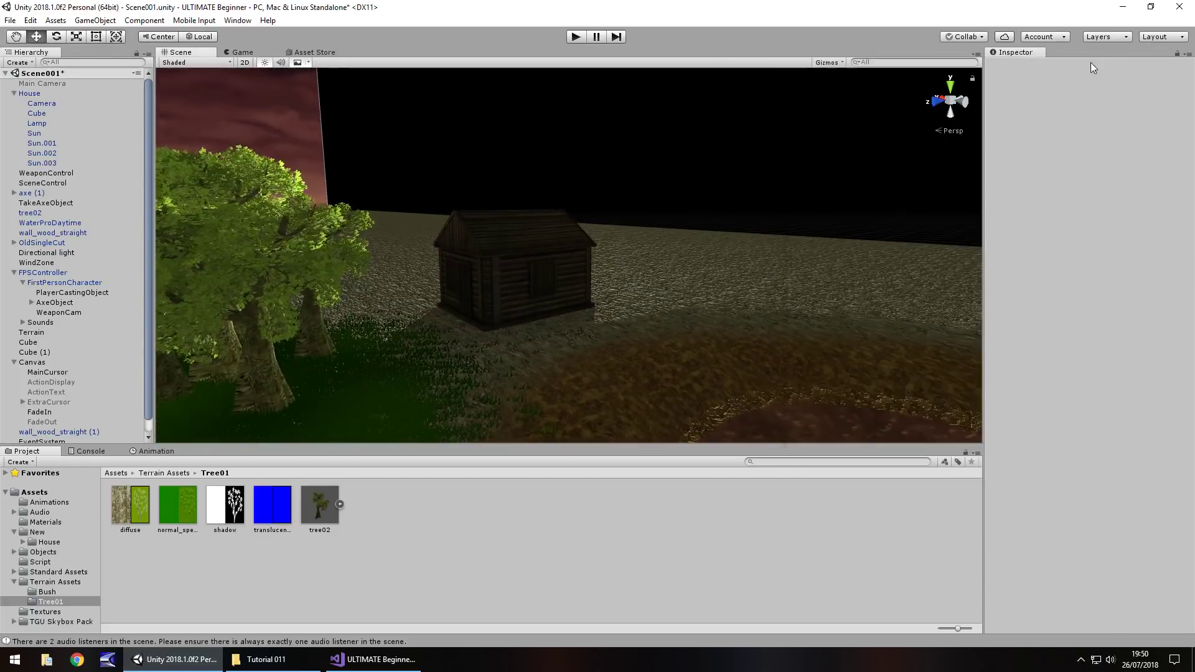
mouse_move(517, 320)
right_mouse_down()
mouse_move(504, 333)
mouse_move(509, 321)
right_mouse_up()
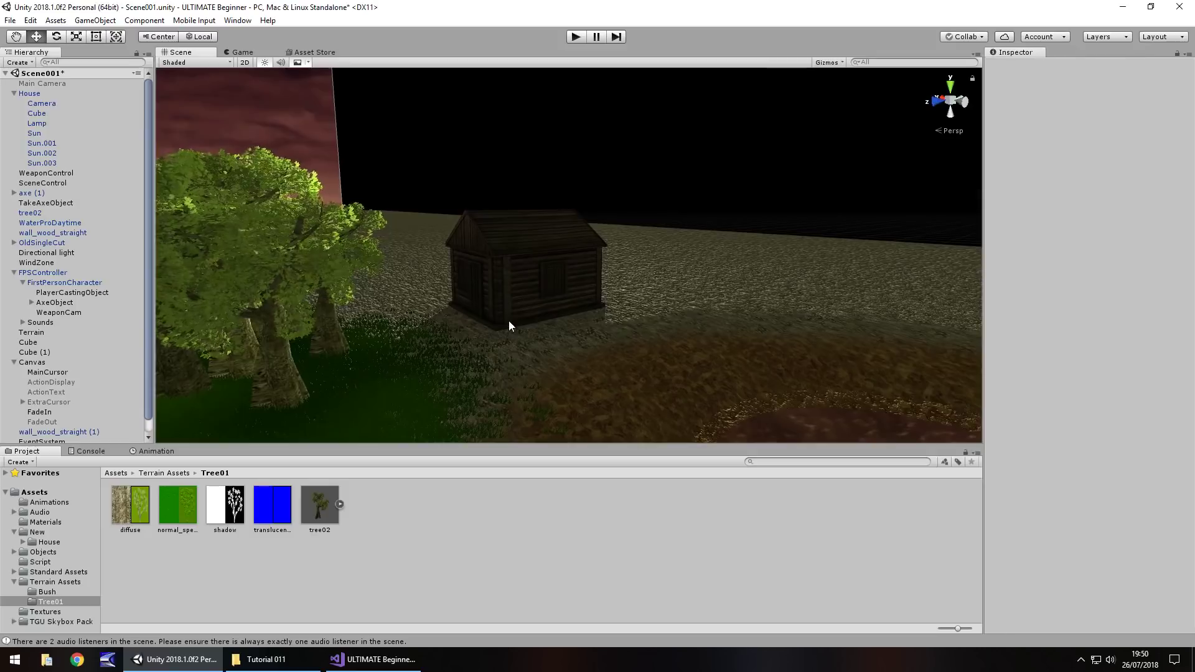